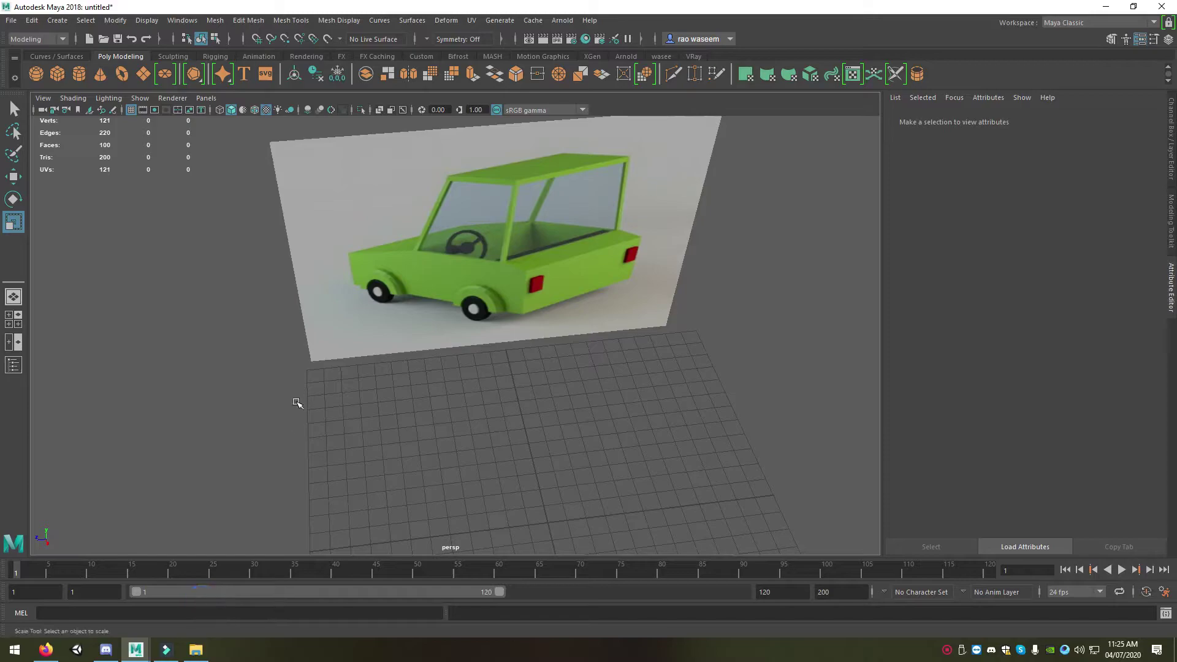
- Orbit, pan and zoom the view to frame the car reference image plane
key("w")
mouse_move(433, 190)
left_mouse_down("alt")
mouse_move(416, 253)
mouse_move(429, 277)
mouse_move(388, 282)
left_mouse_up("alt")
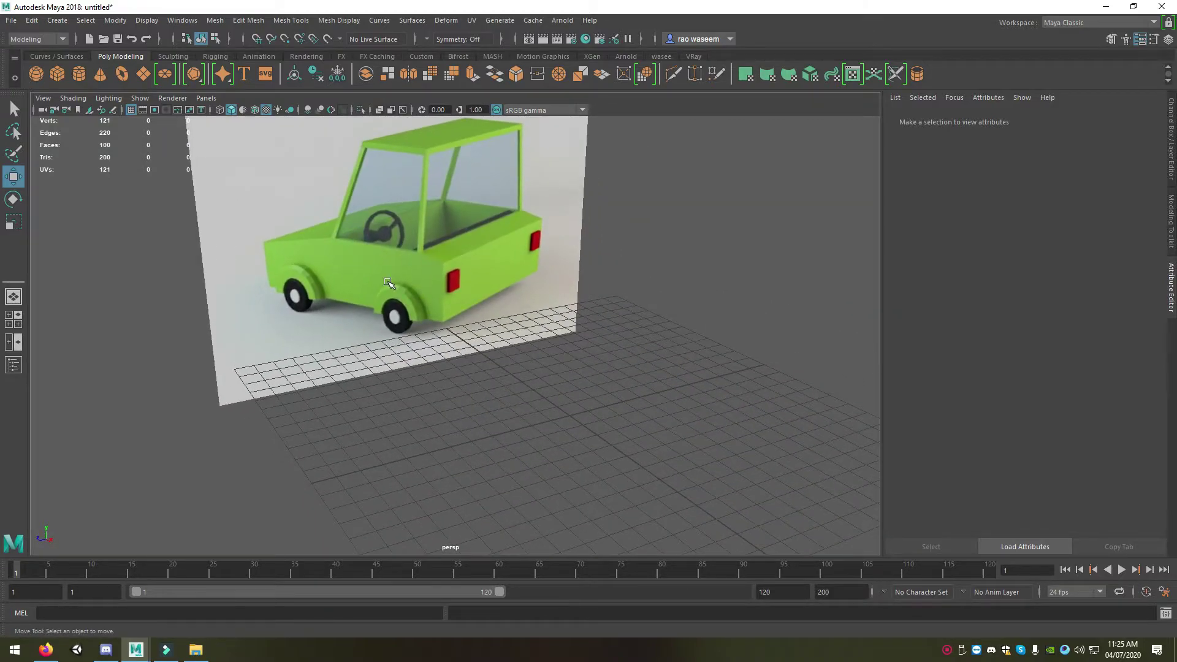
scroll(395, 277, "down", 3)
scroll(395, 277, "down", 2)
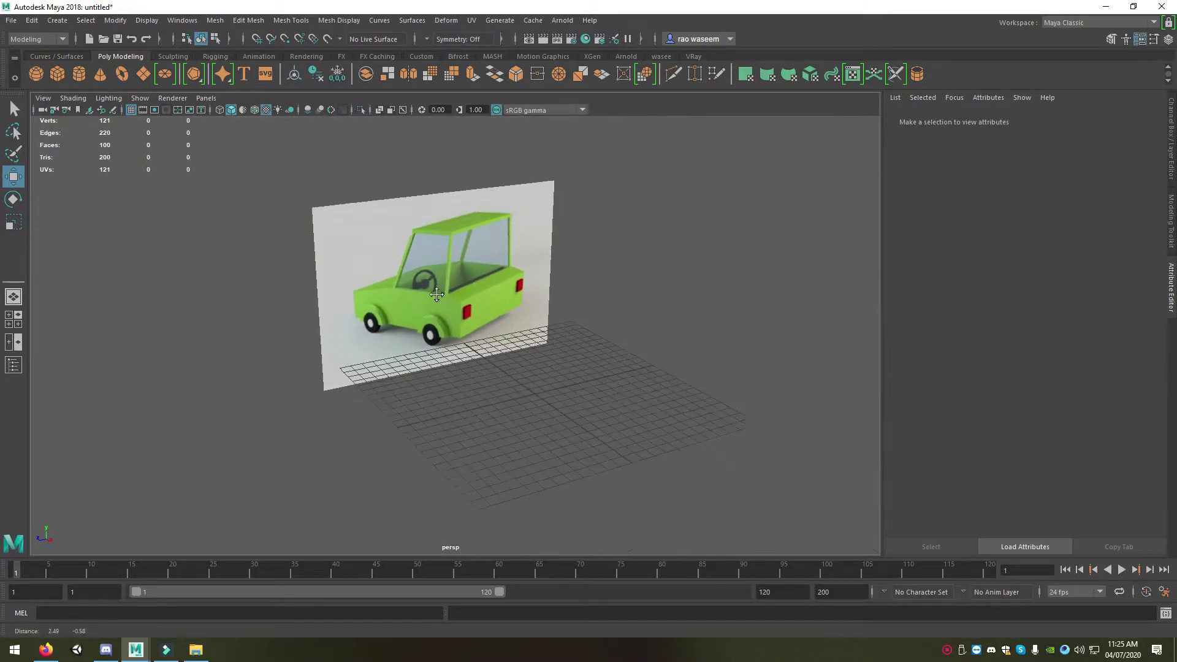
middle_click_drag(395, 277, 395, 269, "alt")
scroll(395, 270, "up", 2)
scroll(395, 270, "up", 1)
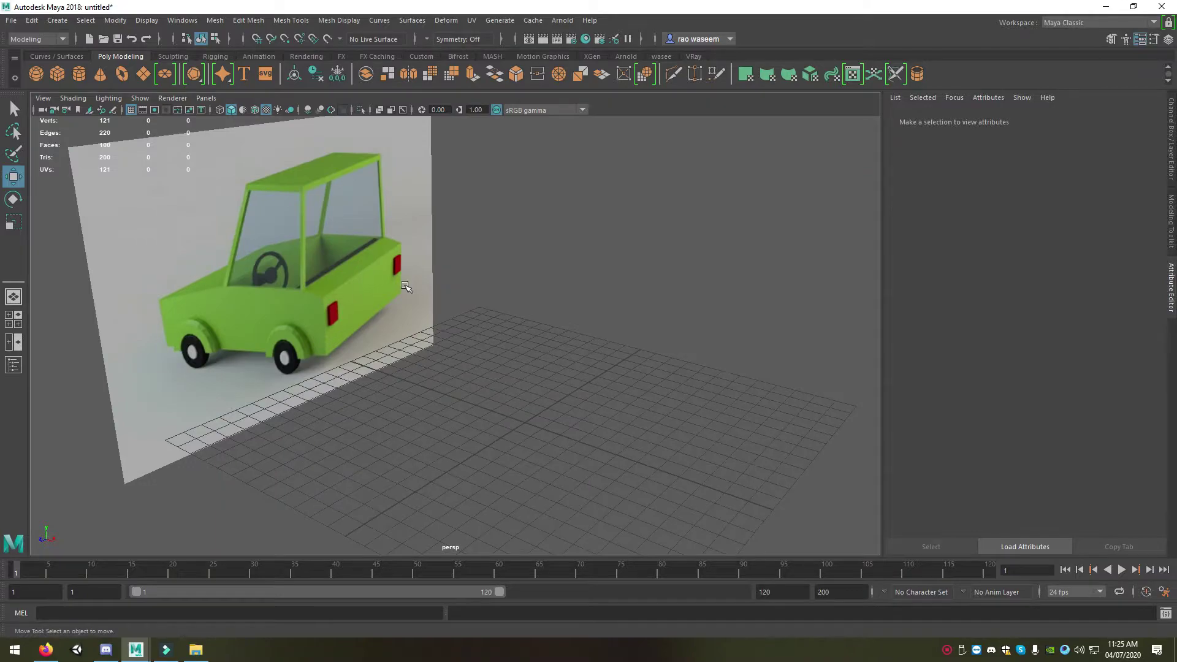
scroll(398, 282, "up", 2)
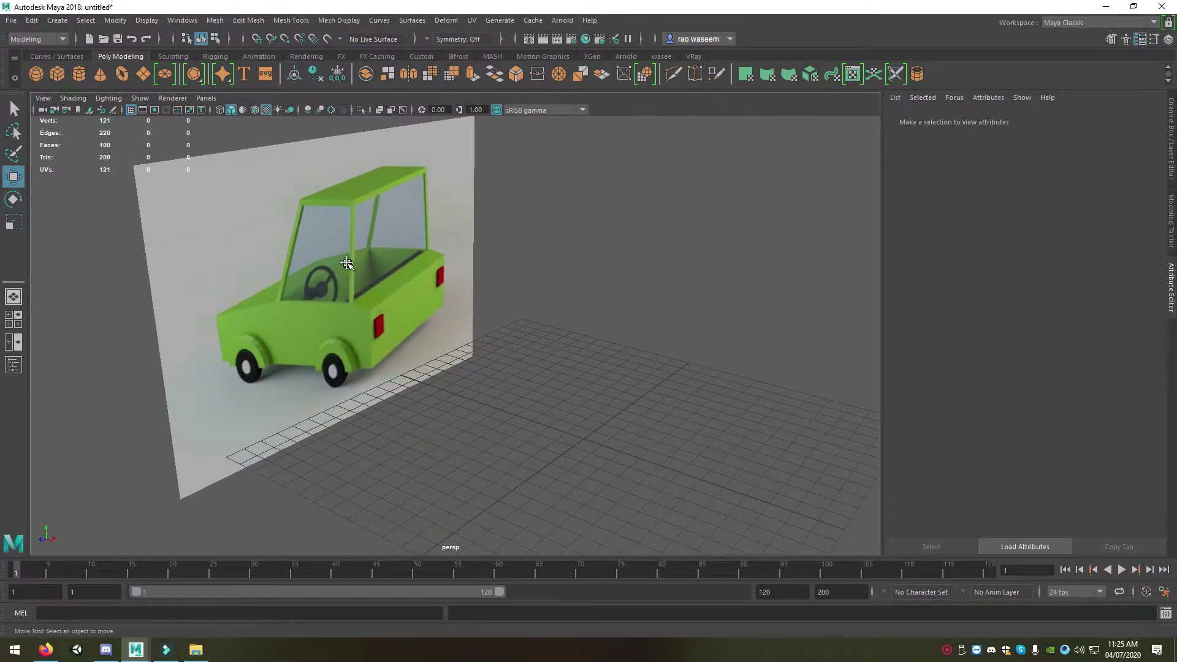
left_click_drag(346, 264, 457, 248, "alt")
left_click(430, 287)
left_click_drag(430, 288, 366, 259, "alt")
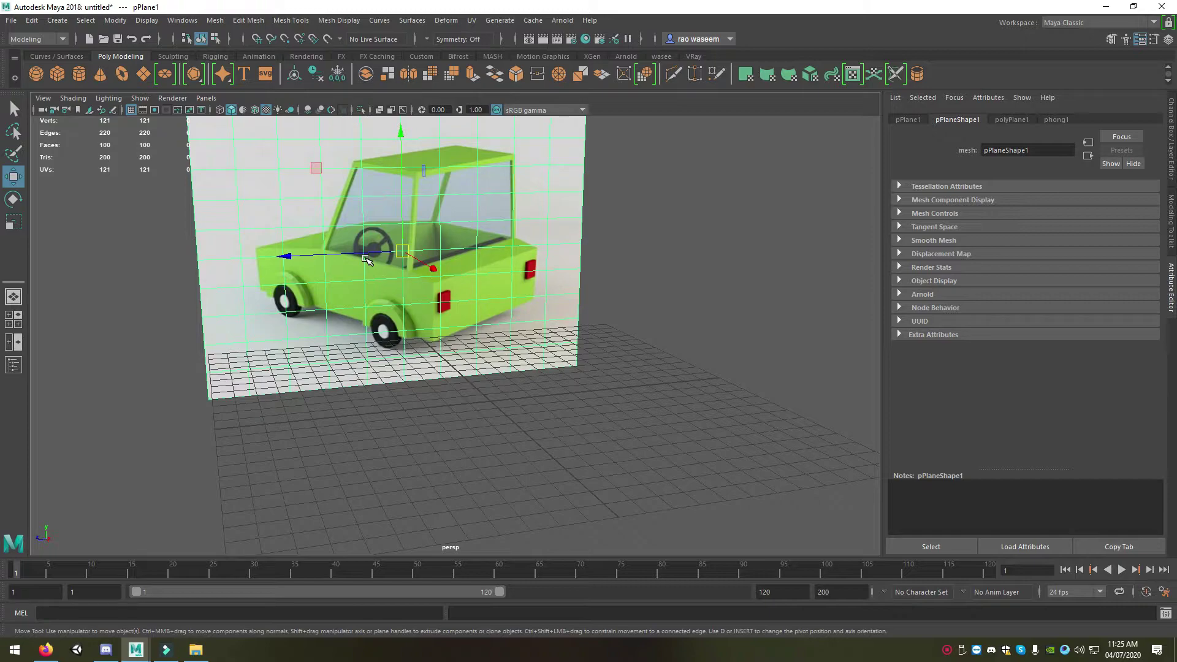
mouse_move(455, 267)
left_mouse_down("alt")
mouse_move(486, 295)
mouse_move(618, 288)
left_mouse_up("alt")
left_click(618, 289)
mouse_move(617, 289)
right_mouse_down("alt")
mouse_move(399, 326)
mouse_move(565, 389)
right_mouse_up("alt")
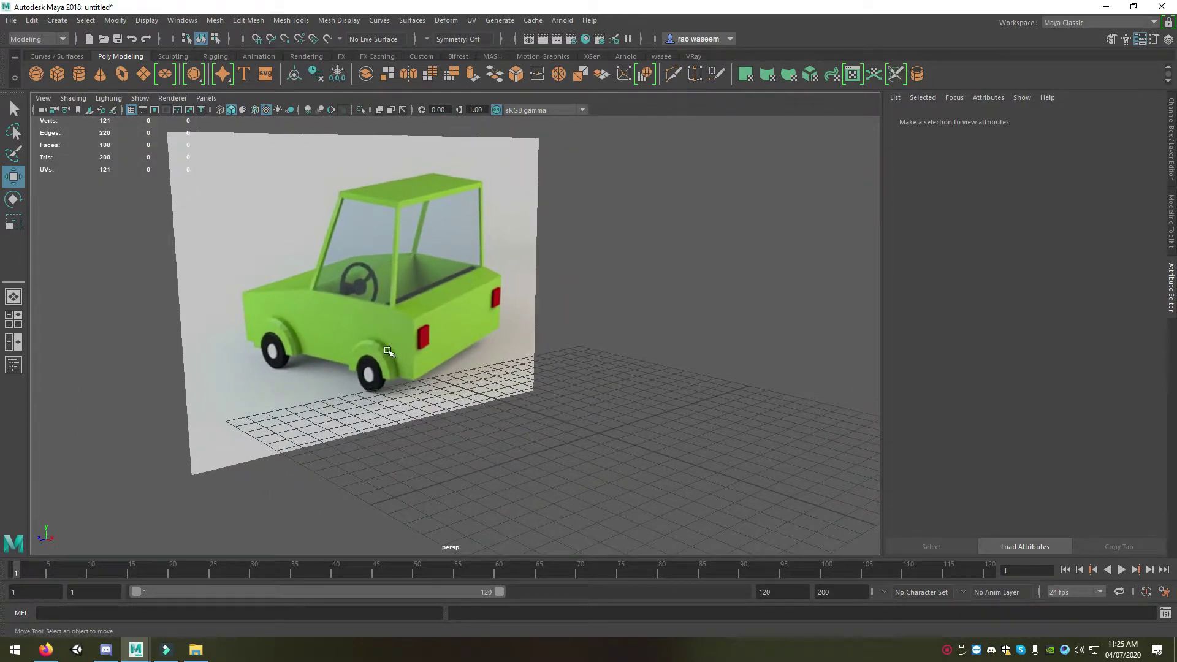
middle_click_drag(362, 335, 330, 333, "alt")
right_click_drag(331, 332, 414, 306, "alt")
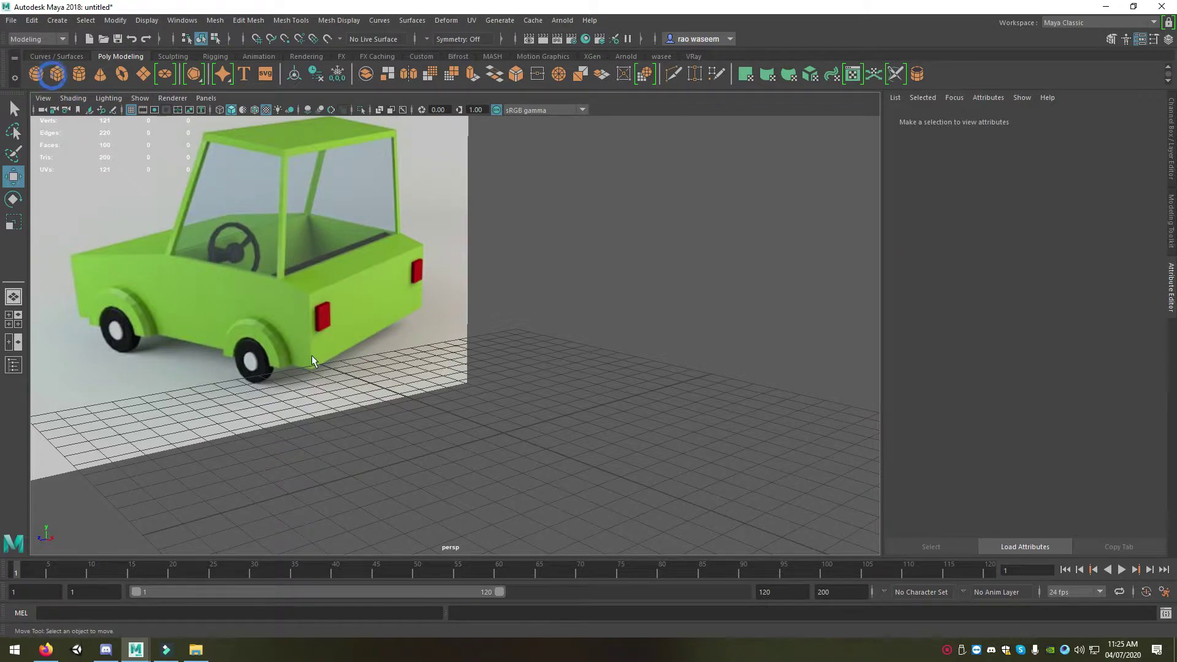
- Create a polygon cube, scale it up about 2.5 times and stretch it into a long slab
left_click(52, 75)
mouse_move(399, 337)
right_mouse_down("alt")
mouse_move(309, 366)
mouse_move(302, 380)
right_mouse_up("alt")
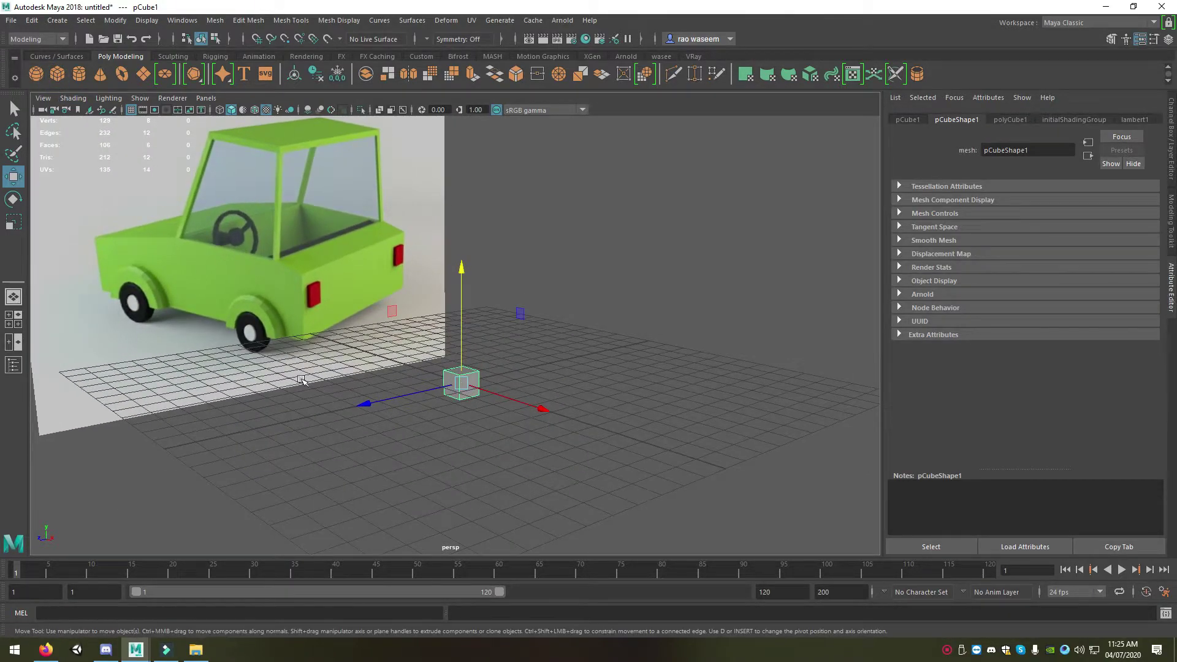
key("r")
left_click_drag(465, 383, 1042, 463)
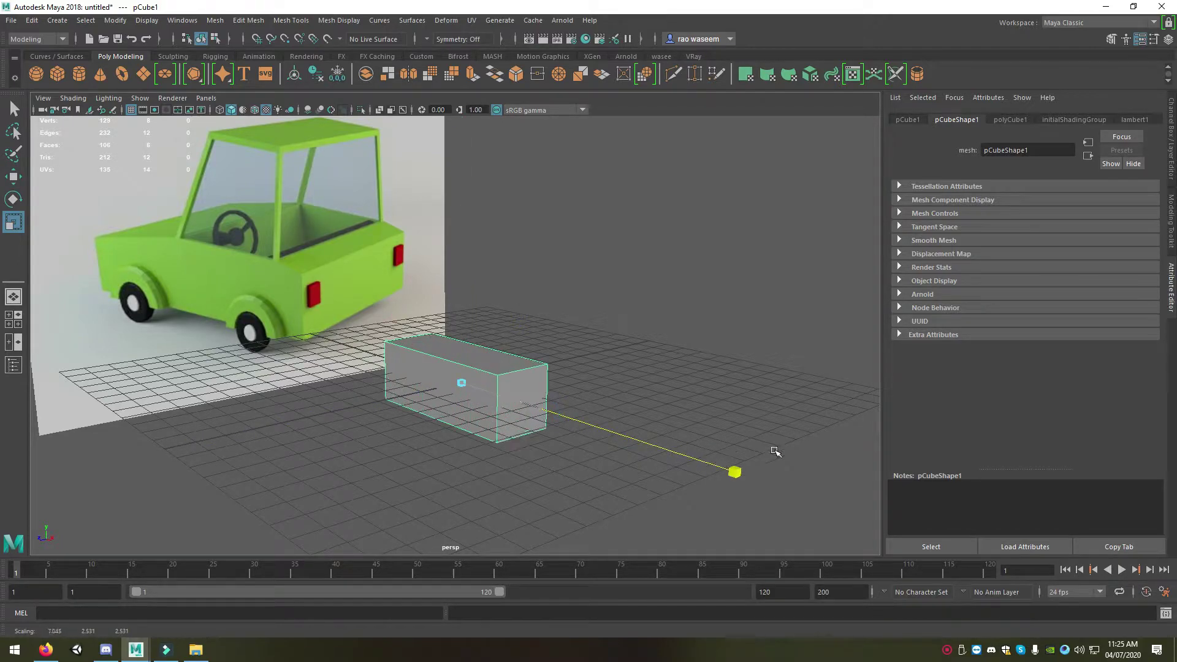
left_click_drag(394, 407, 142, 453)
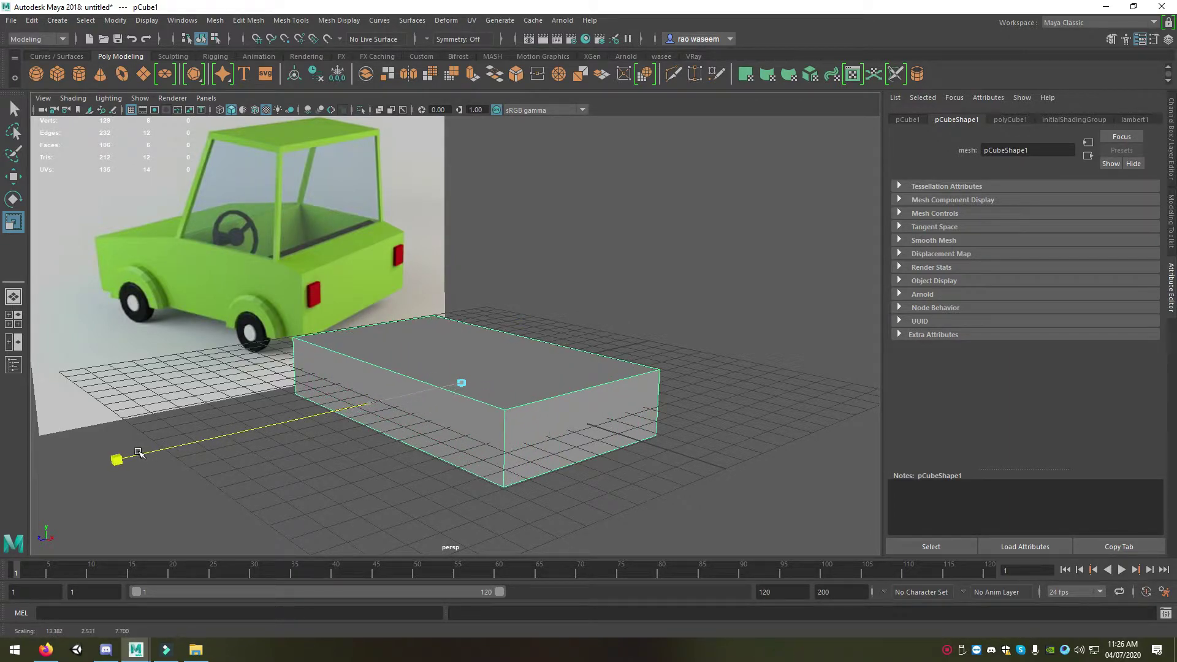
- Position the slab in front of the car reference, constraining the move to depth
mouse_move(466, 276)
left_mouse_down("alt")
mouse_move(484, 271)
mouse_move(431, 365)
mouse_move(514, 372)
left_mouse_up("alt")
key("w")
key("e")
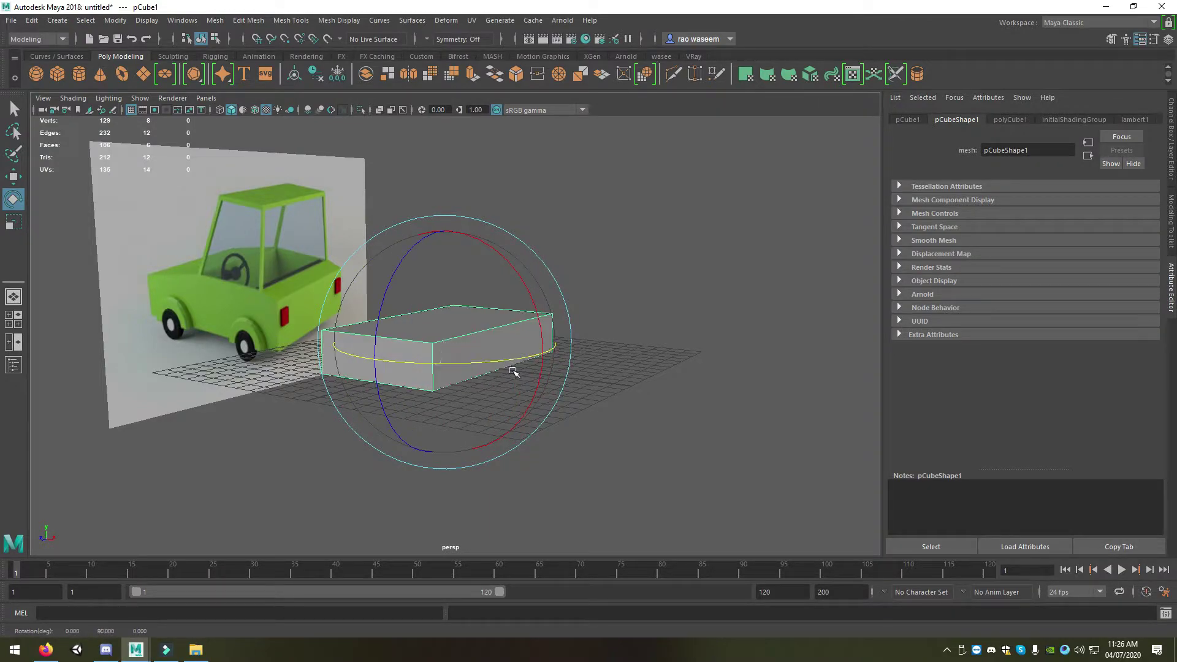
key("w")
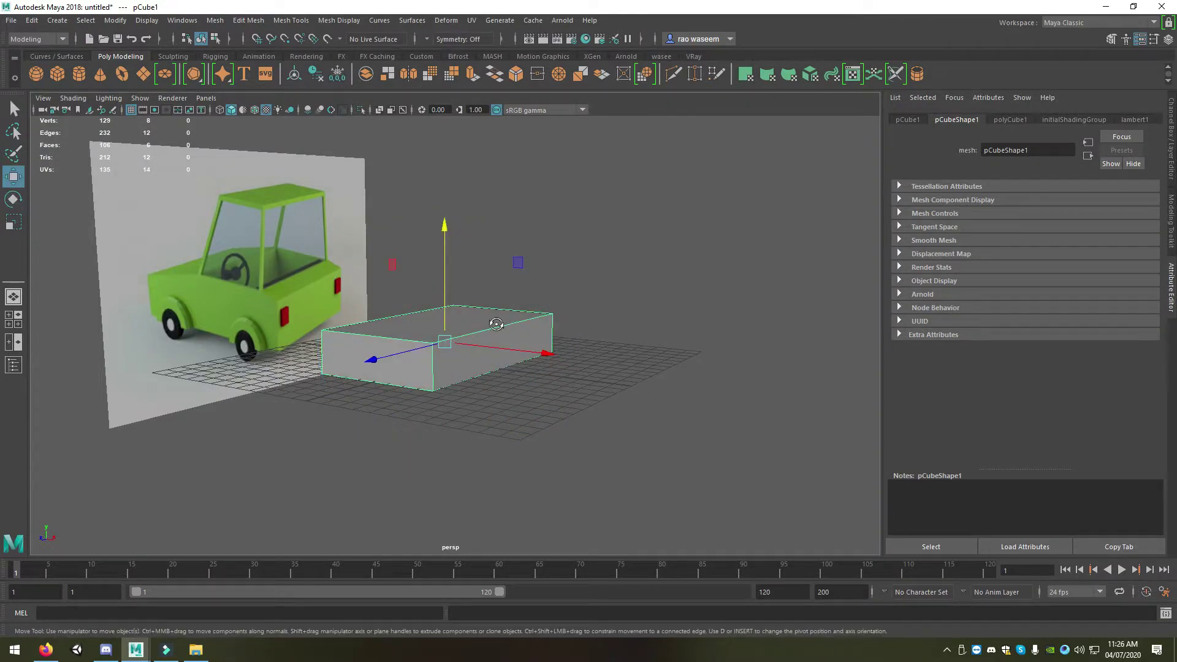
mouse_move(497, 324)
left_mouse_down("alt")
mouse_move(427, 361)
mouse_move(398, 393)
left_mouse_up("alt")
left_click(371, 419)
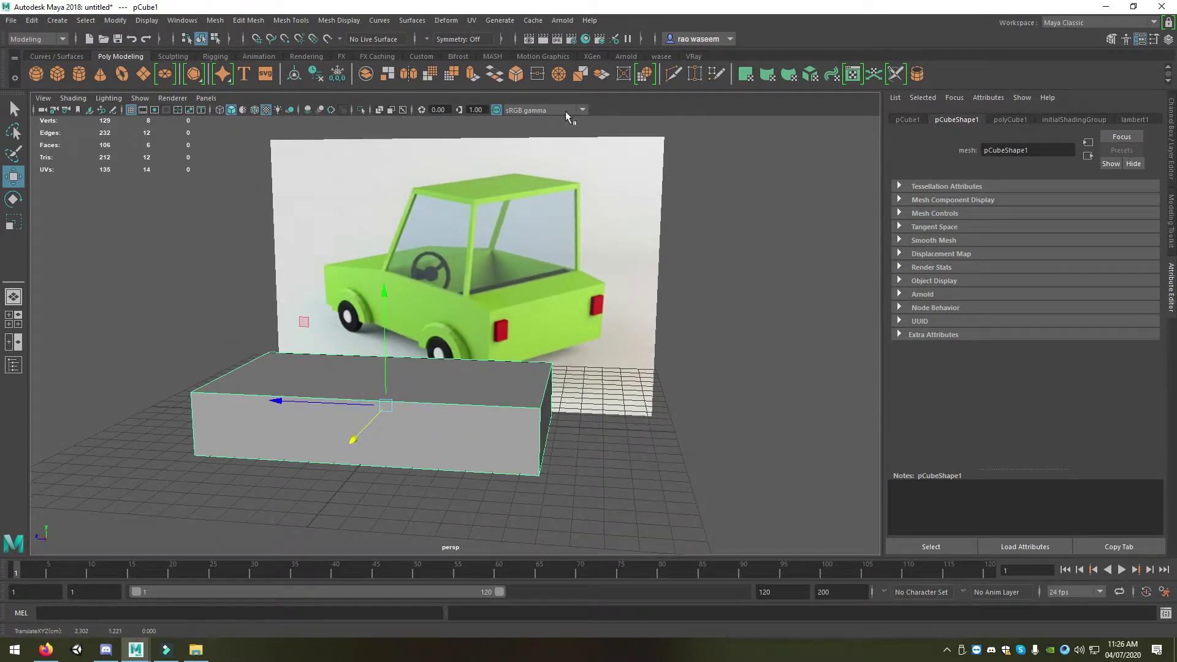
left_click(674, 73)
- Cut a new edge across the box's top and sides with Multi-Cut, near one end
left_click_drag(423, 295, 407, 237, "alt")
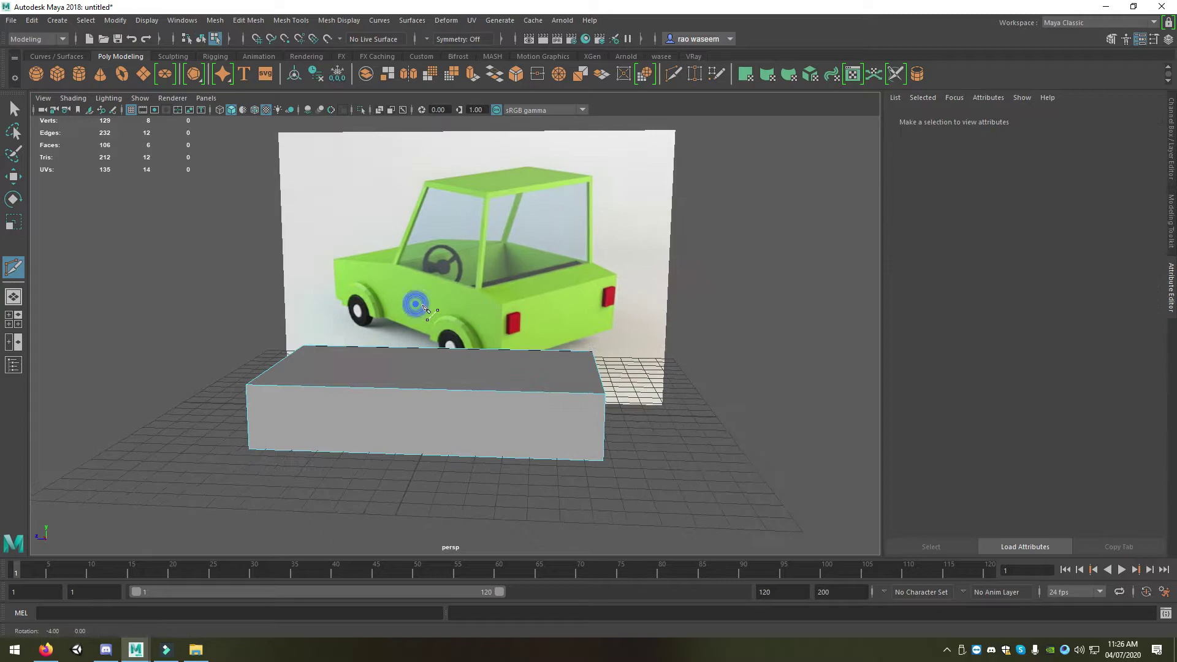
left_click(246, 385)
left_click_drag(381, 394, 387, 399, "alt")
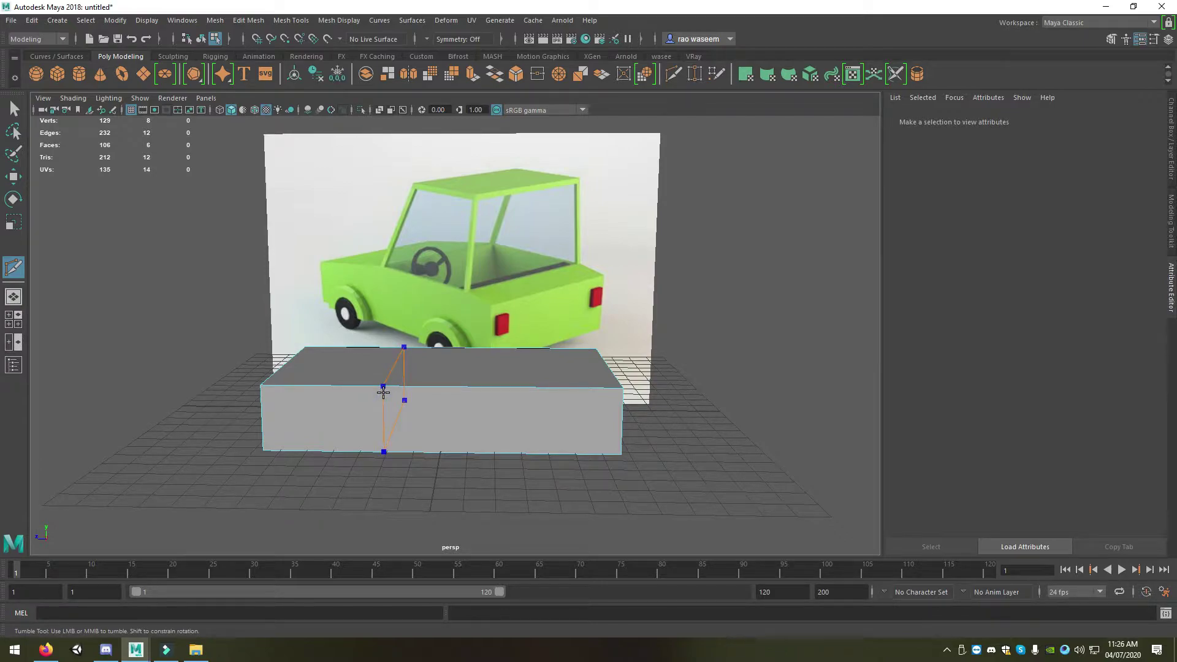
key("w")
mouse_move(447, 379)
left_mouse_down("alt")
mouse_move(412, 393)
mouse_move(655, 94)
left_mouse_up("alt")
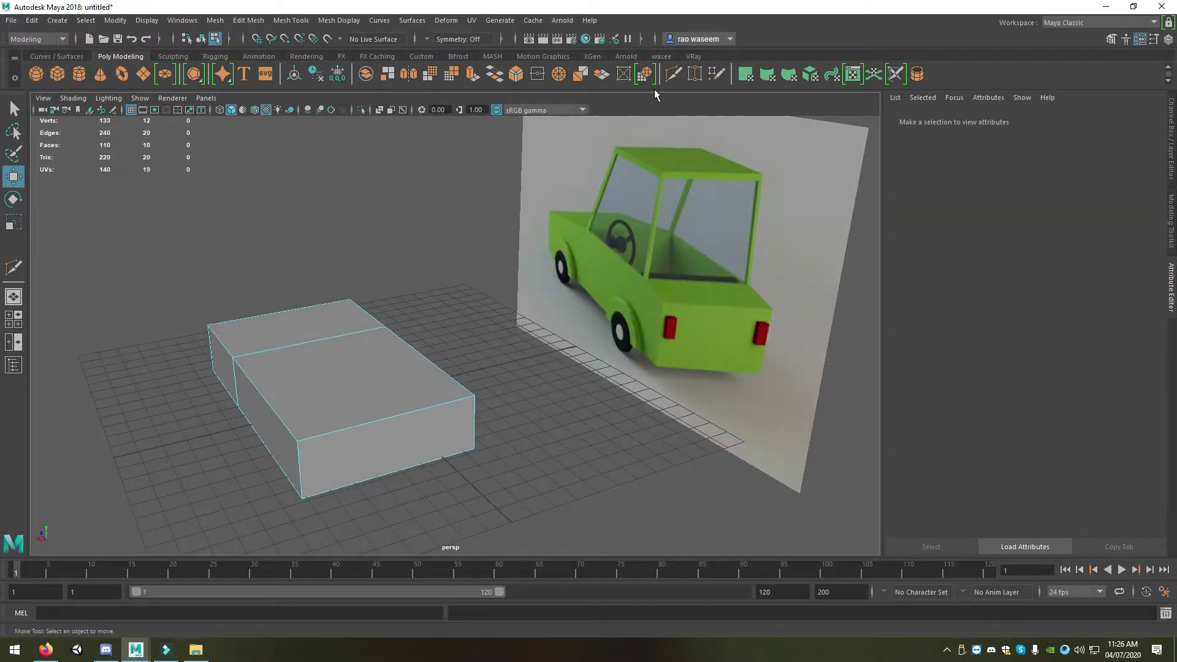
left_click(250, 20)
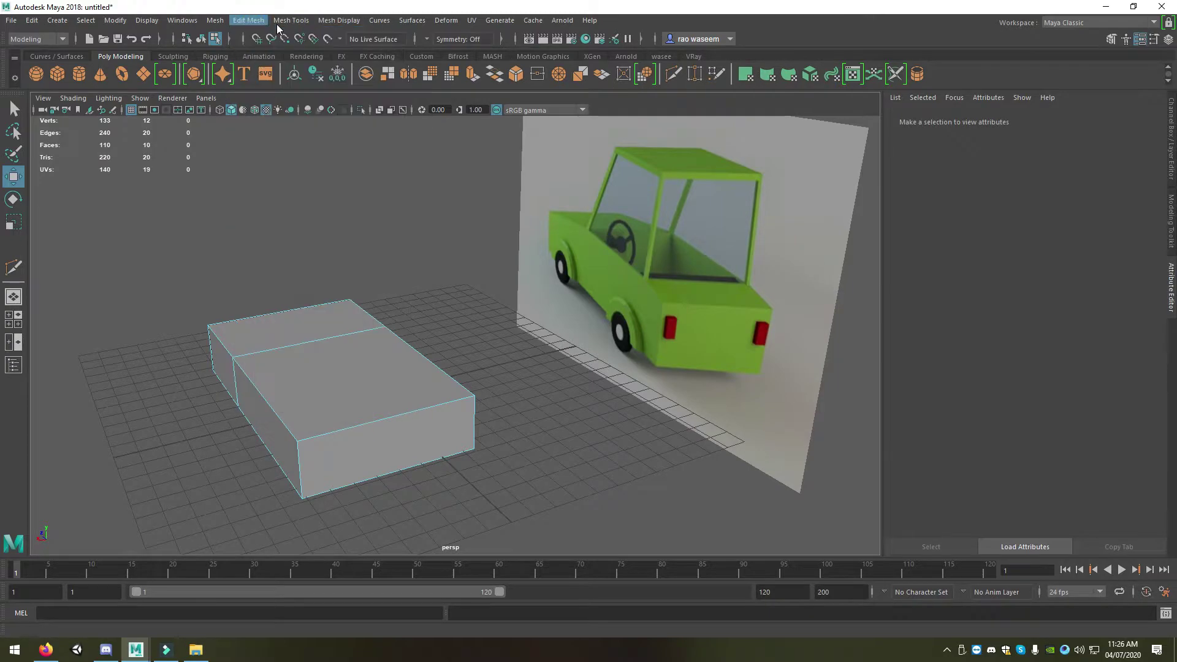
left_click(277, 24)
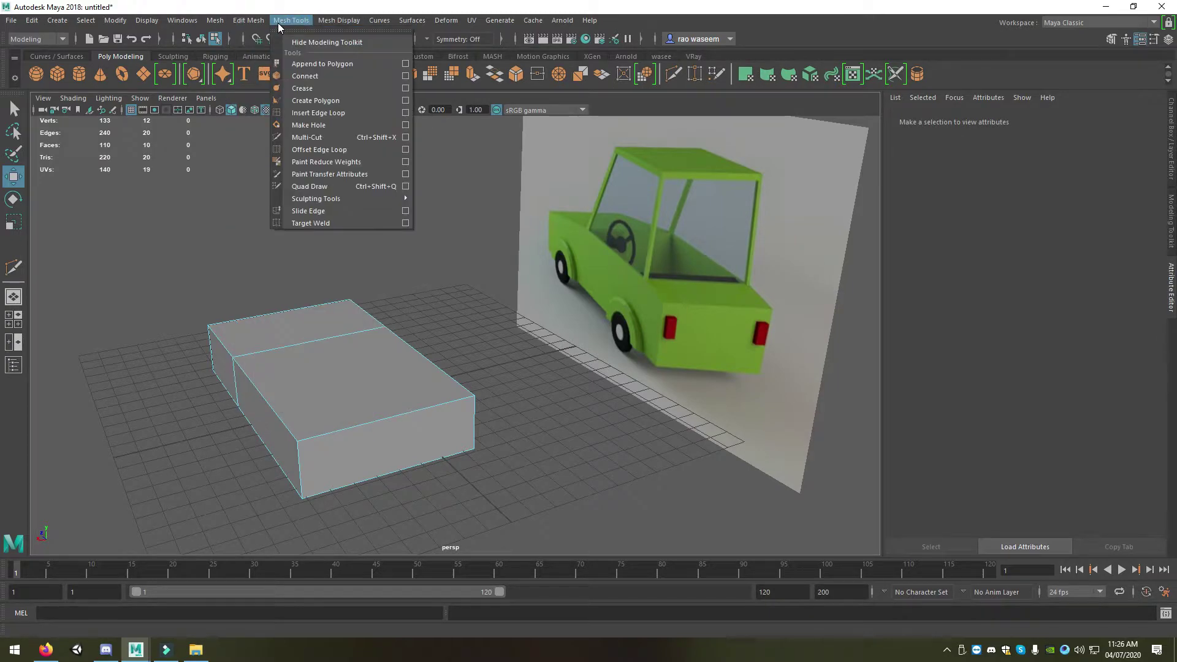
- Insert two edge loops across the box at once and scale them farther apart
left_click(344, 114)
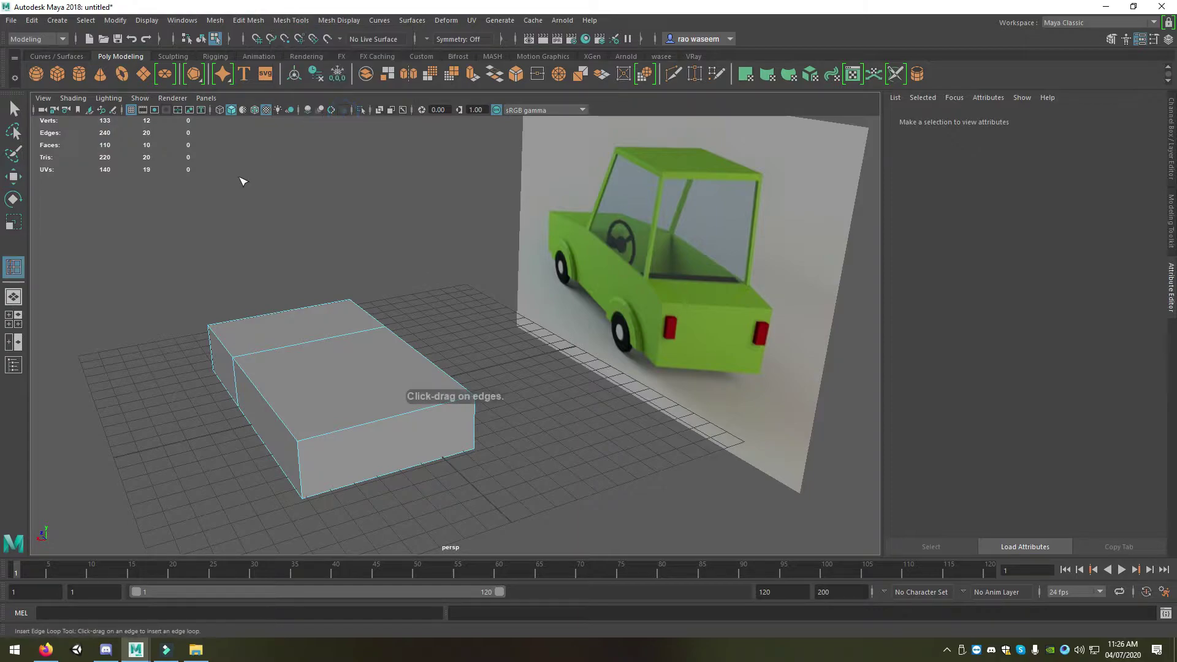
double_click(11, 276)
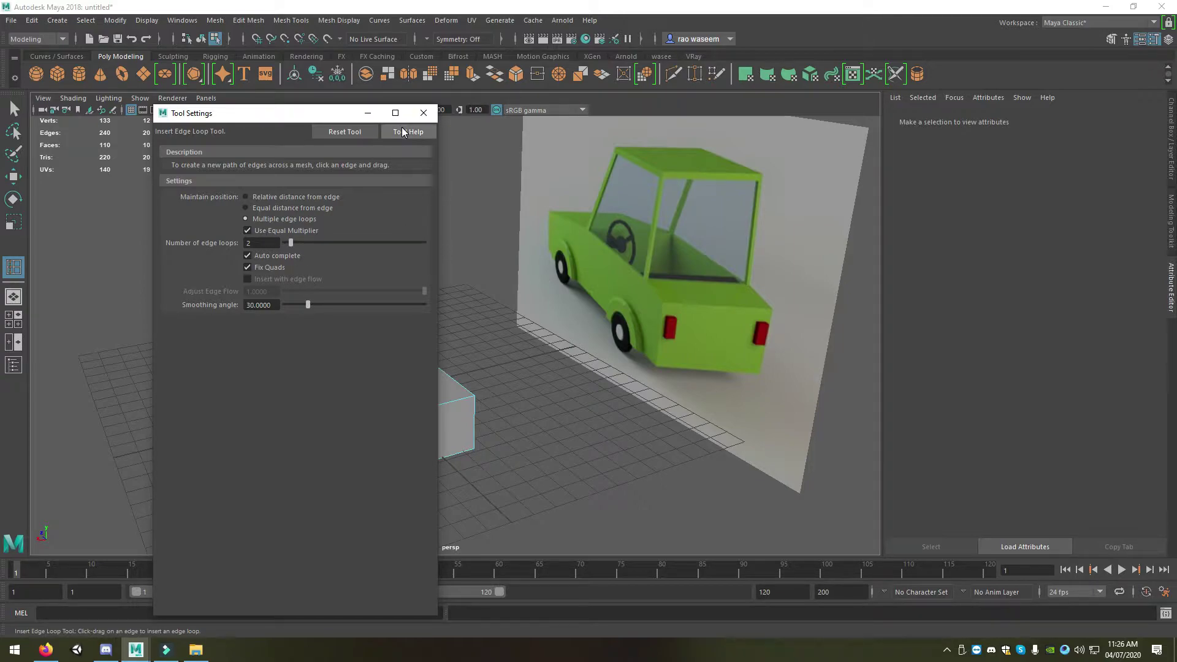
left_click(423, 113)
left_click(383, 423)
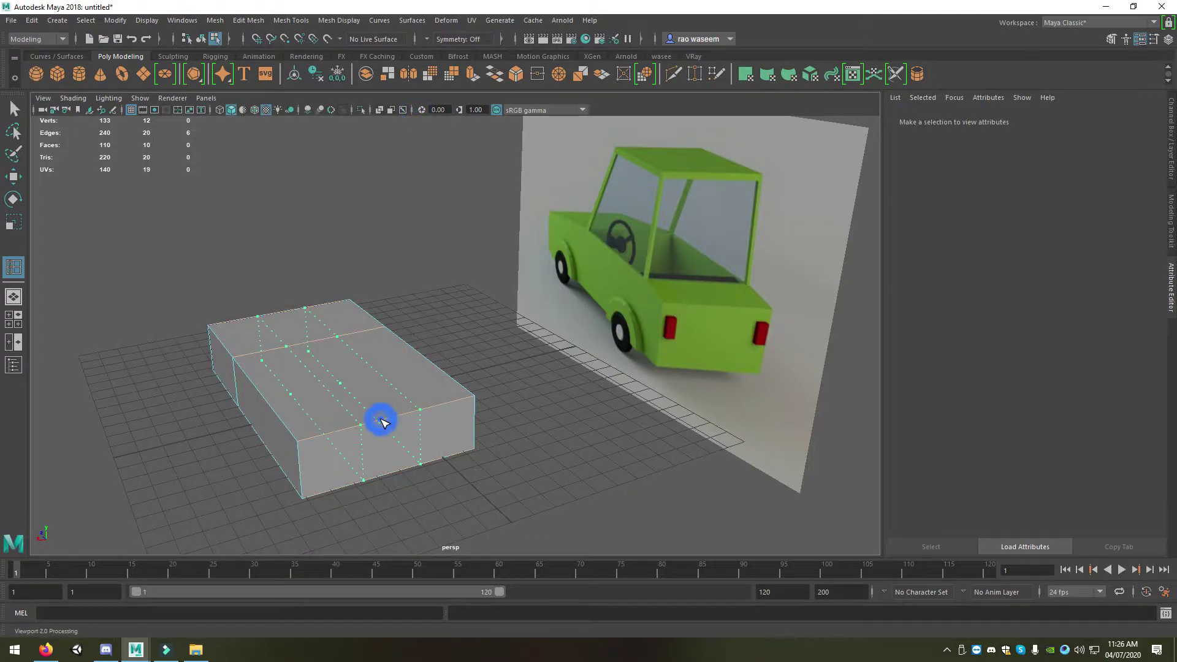
key("r")
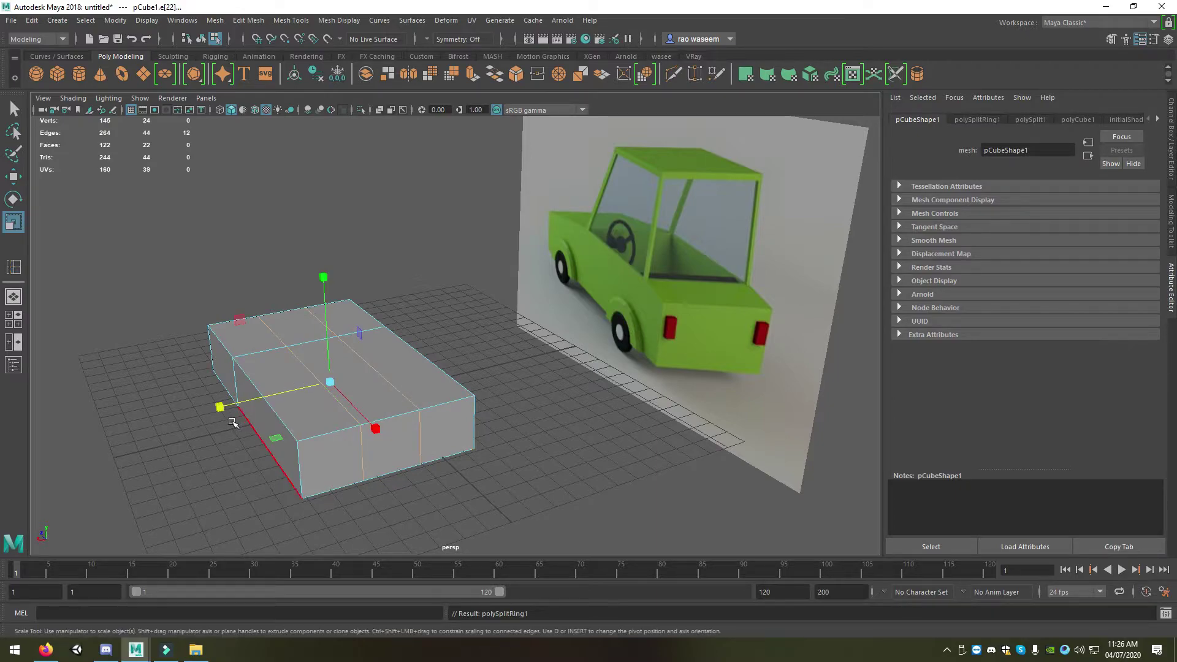
left_click_drag(220, 408, 71, 449)
left_click_drag(184, 407, 279, 411, "alt")
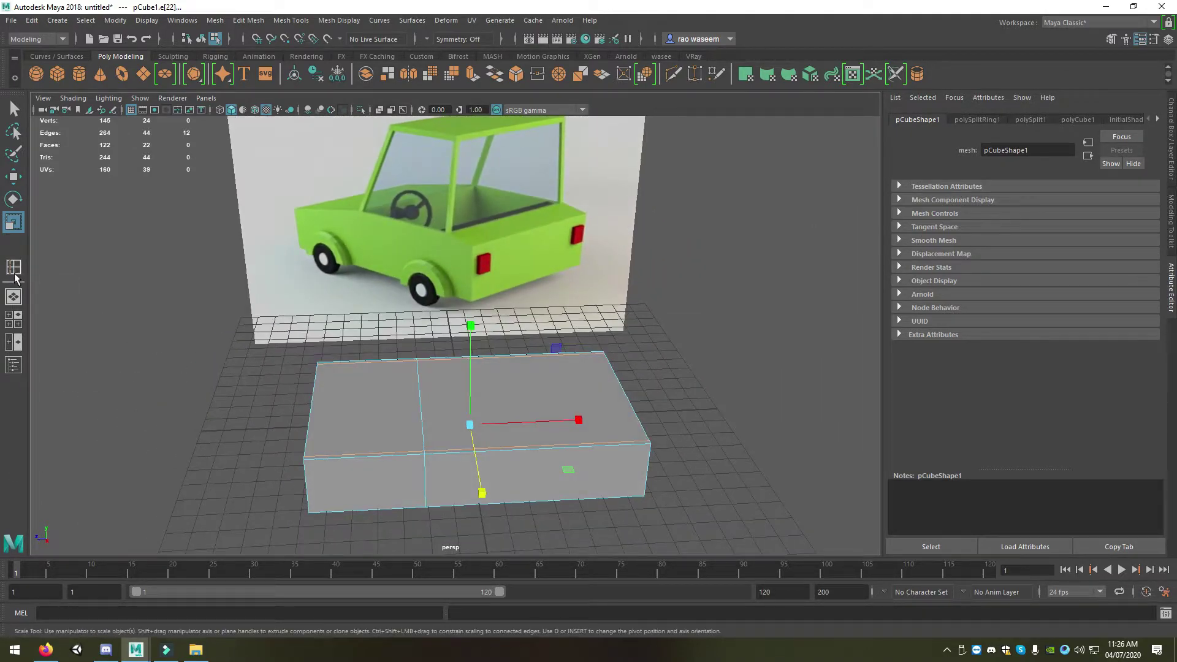
left_click(14, 270)
- Insert another edge loop, widen it outward, and slide it toward the box's left end
left_click(469, 454)
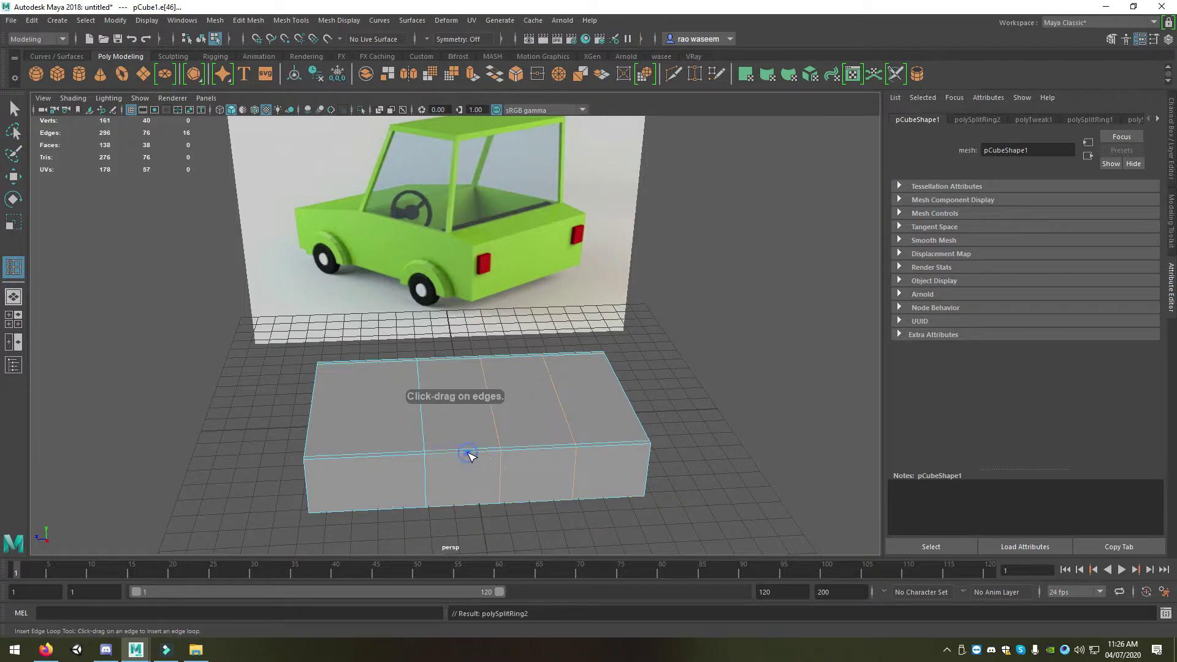
key("w")
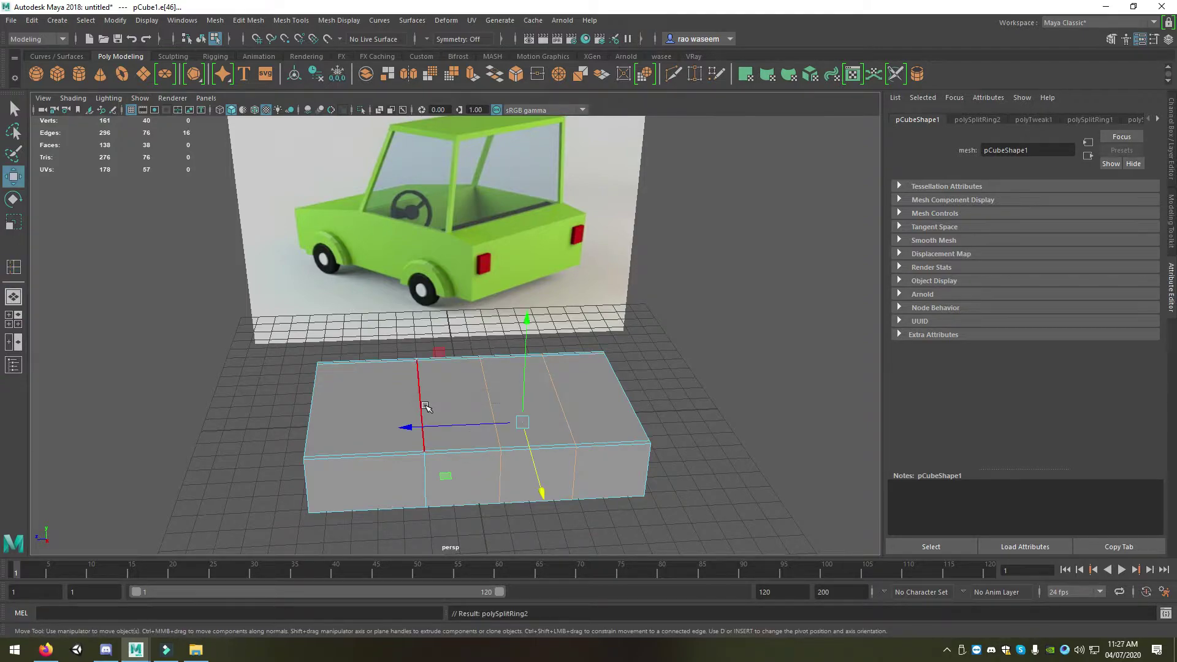
double_click(543, 422)
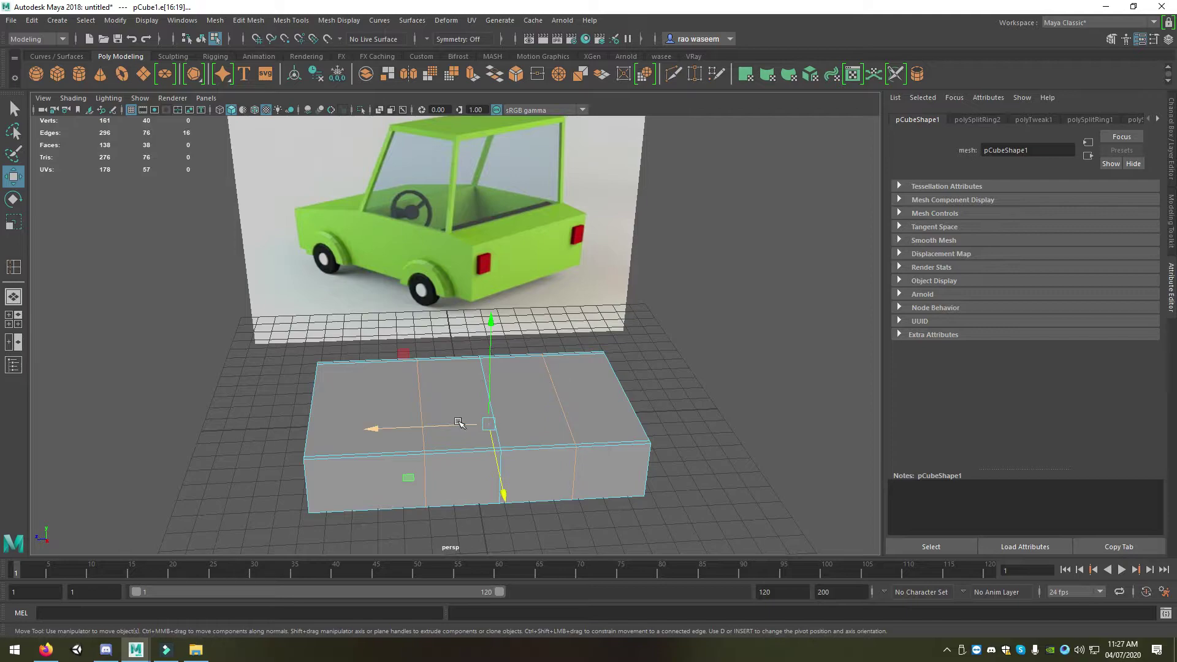
key("r")
left_click_drag(599, 417, 696, 443)
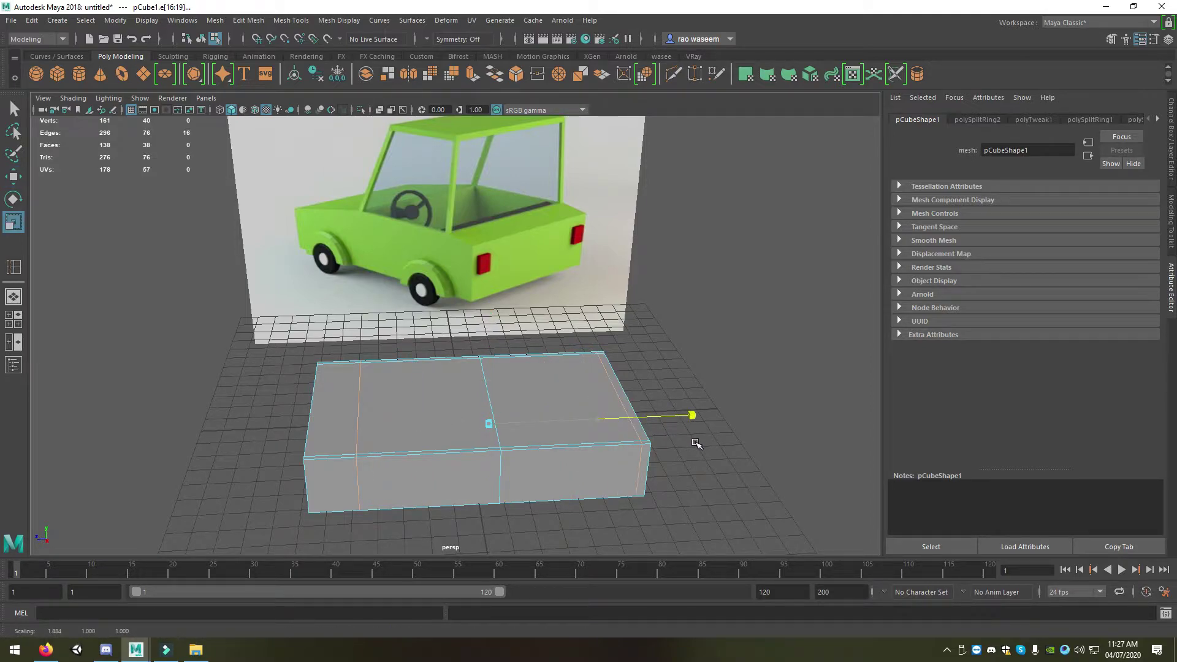
left_click_drag(697, 443, 702, 443)
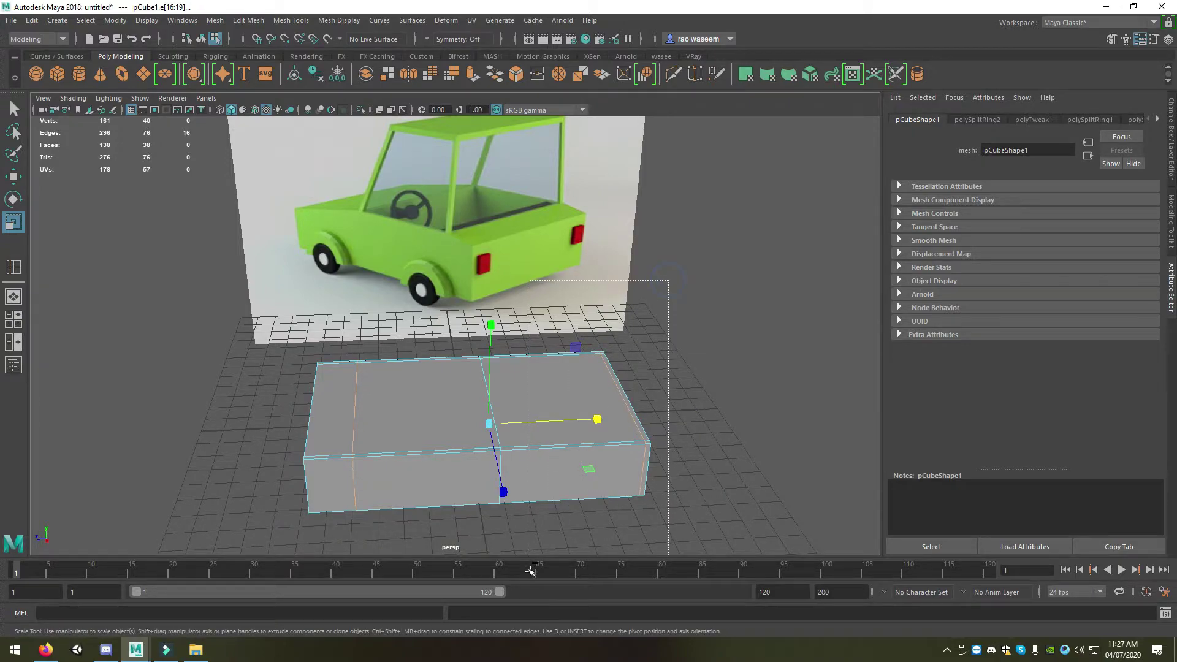
left_click(630, 405, "ctrl")
key("q")
key("w")
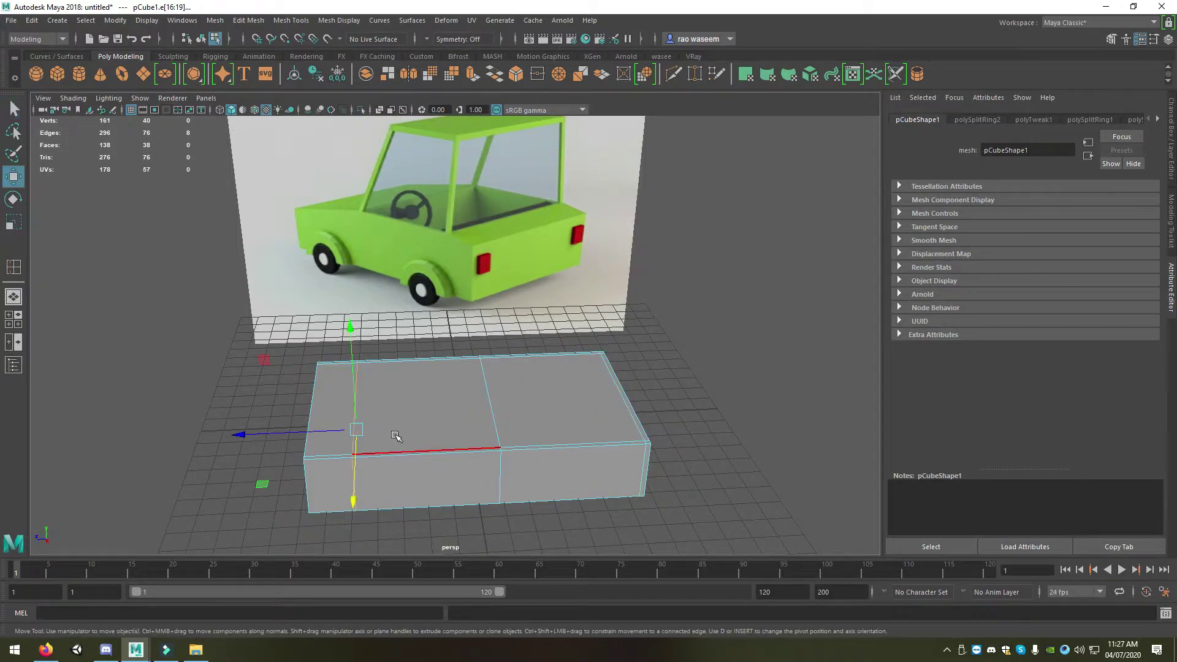
left_click_drag(238, 435, 202, 434)
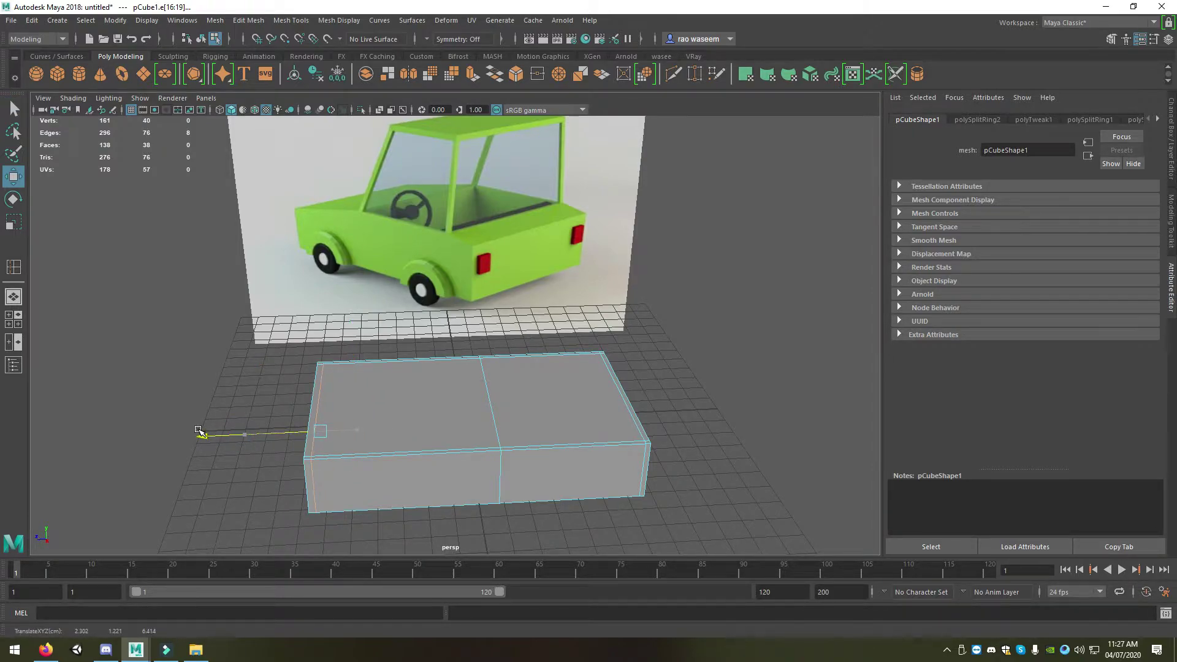
- Select the box's front top edge and slide it to the left
left_click_drag(420, 413, 399, 399, "alt")
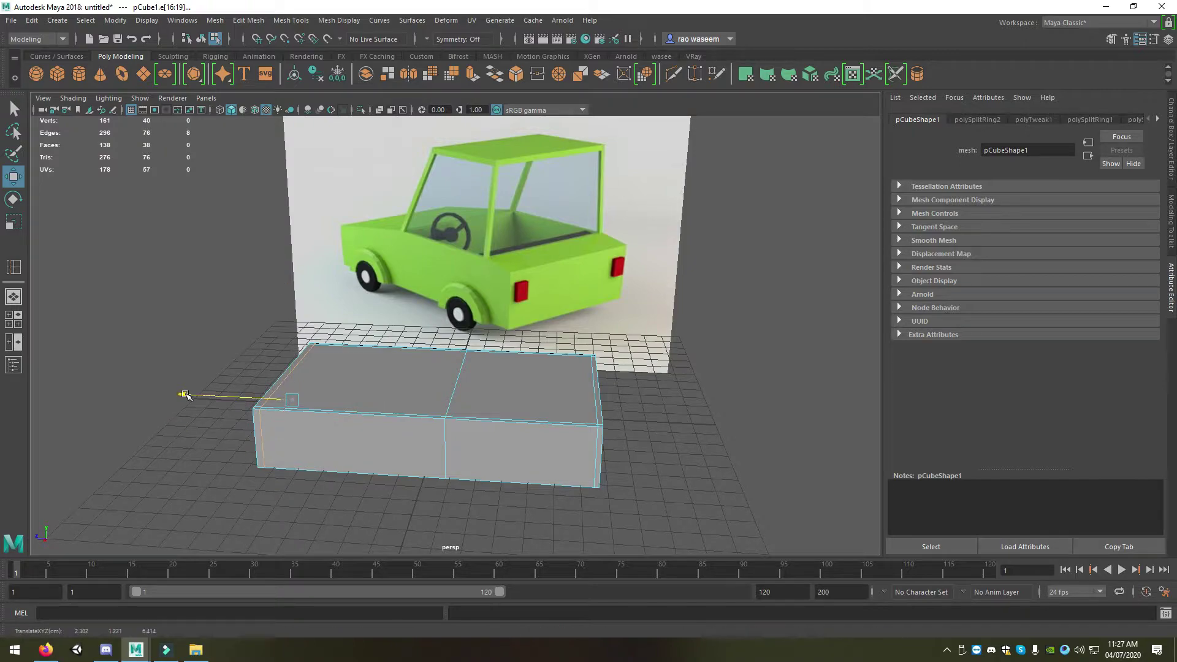
mouse_move(303, 398)
left_mouse_down("alt")
mouse_move(298, 376)
mouse_move(335, 365)
left_mouse_up("alt")
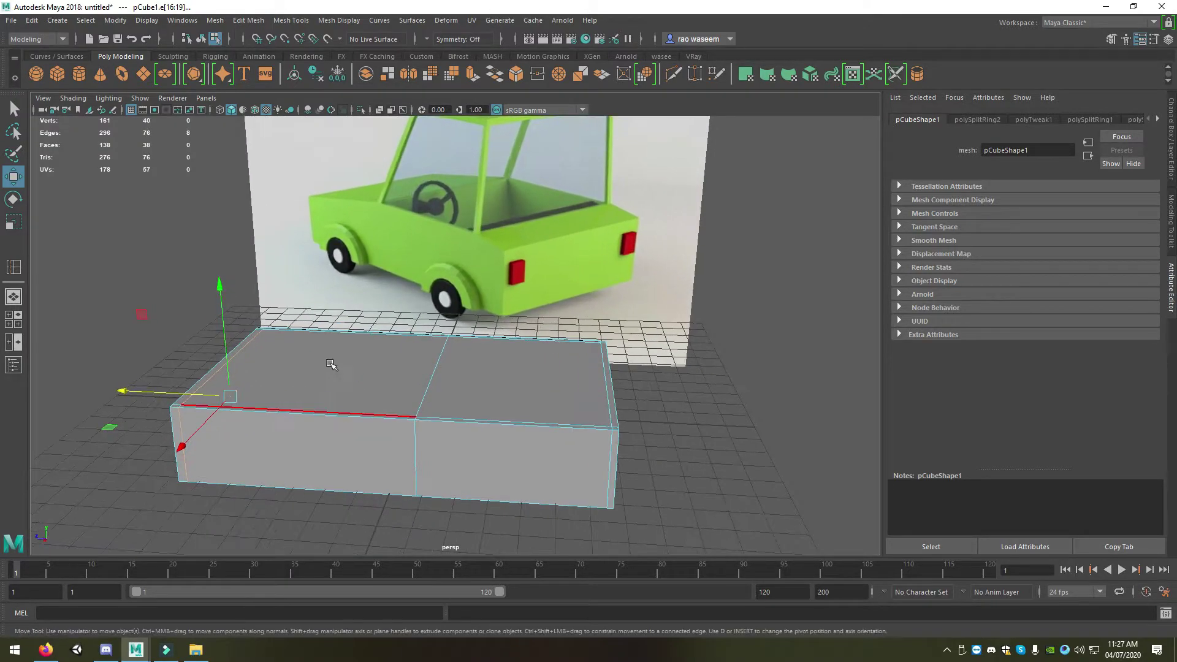
right_click(362, 297)
key("Escape")
left_click_drag(365, 403, 423, 396, "alt")
left_click(425, 394)
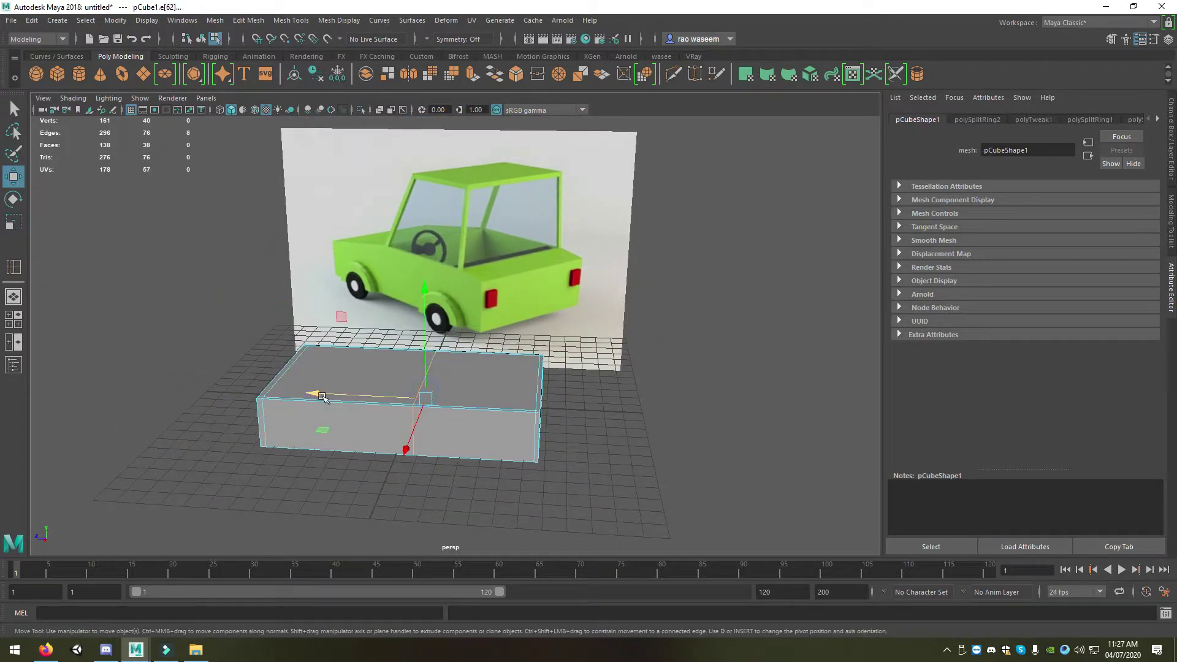
mouse_move(324, 397)
left_mouse_down()
mouse_move(265, 388)
mouse_move(430, 276)
left_mouse_up()
scroll(504, 182, "up", 2)
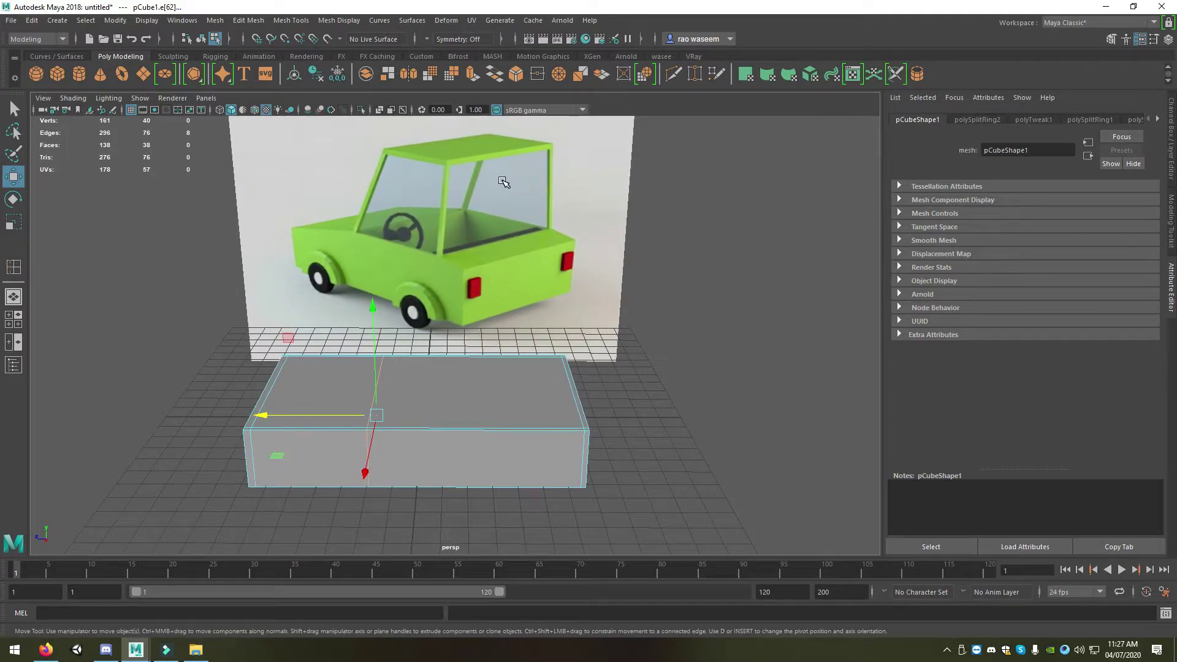
- Cut a new edge loop across the box near its right end, then select a top edge
left_click(674, 76)
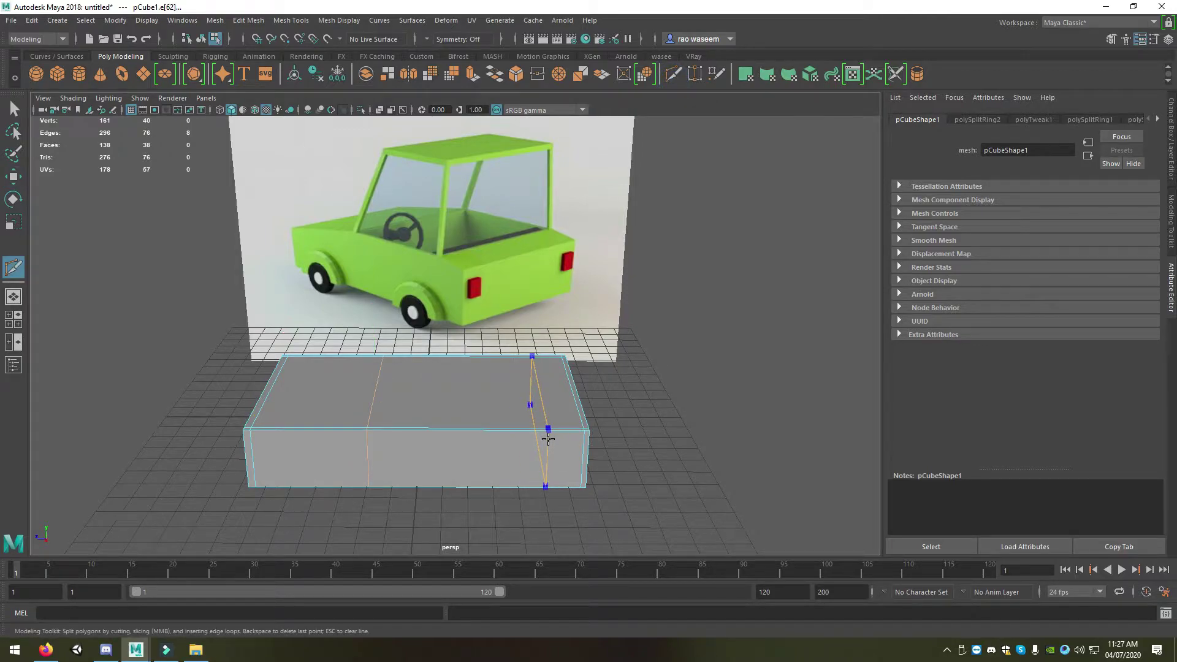
key("Return")
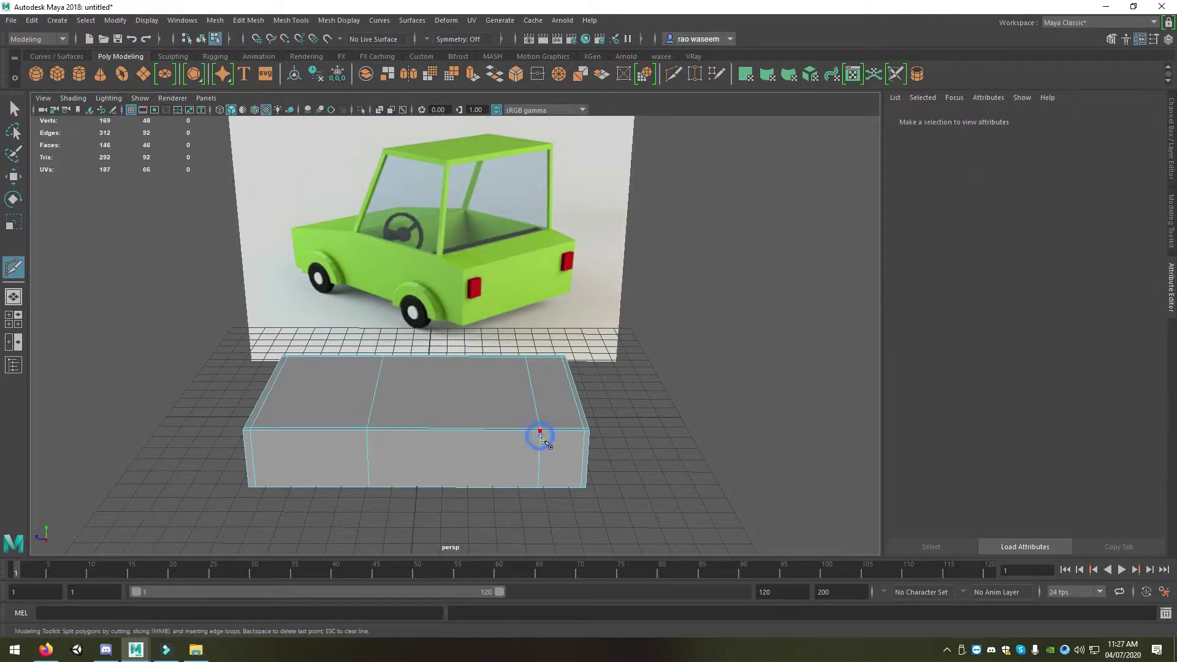
key("w")
mouse_move(468, 431)
left_mouse_down("alt")
mouse_move(455, 447)
mouse_move(384, 442)
mouse_move(419, 446)
mouse_move(423, 424)
left_mouse_up("alt")
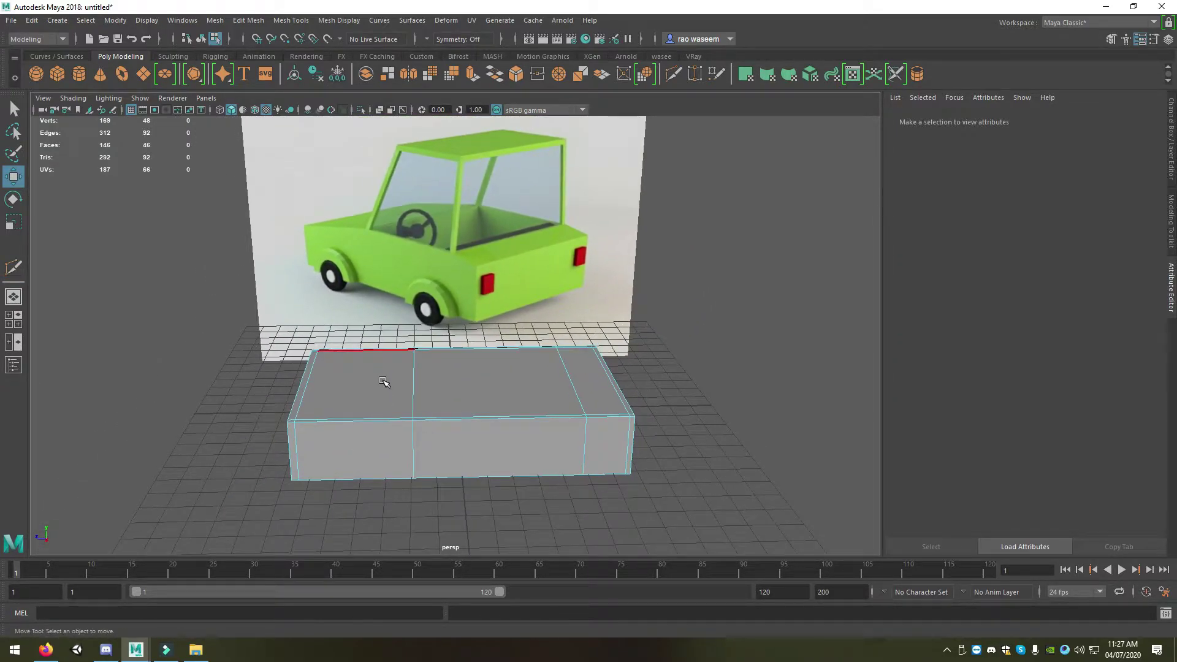
mouse_move(381, 372)
left_mouse_down("alt")
mouse_move(421, 369)
mouse_move(420, 351)
left_mouse_up("alt")
double_click(399, 373)
left_click(421, 351)
- Raise the selected top edge slightly and lower the front corner vertices into a sloping hood
left_click_drag(411, 259, 413, 256)
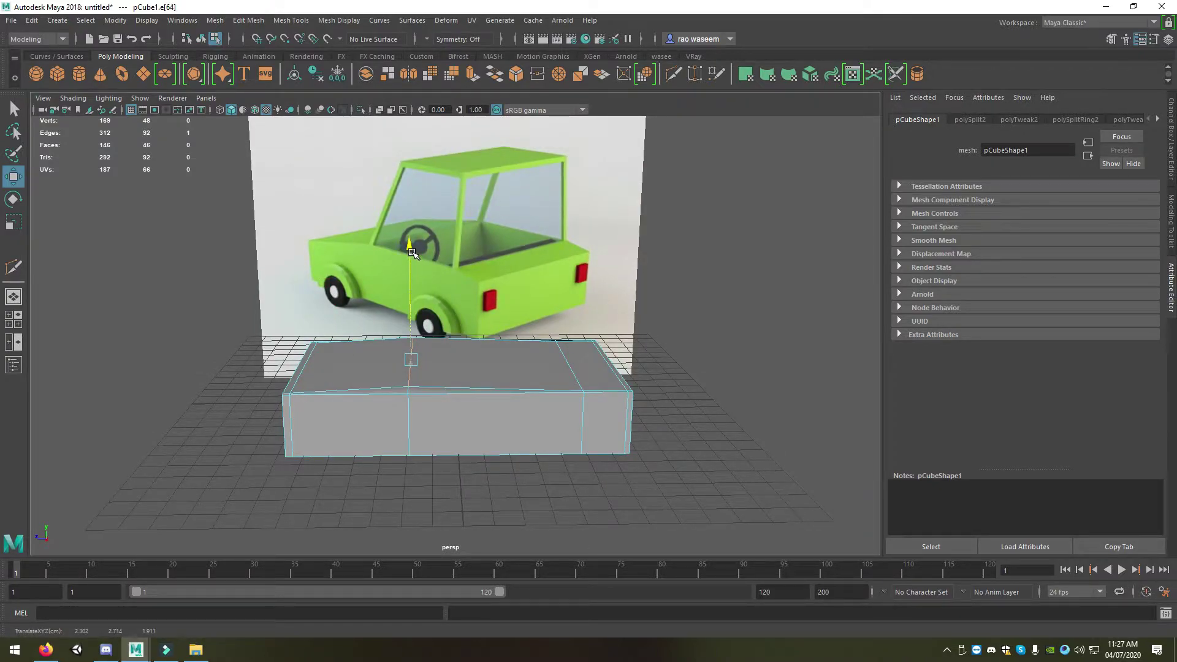
mouse_move(325, 279)
left_mouse_down("alt")
mouse_move(314, 278)
mouse_move(435, 283)
left_mouse_up("alt")
left_click_drag(302, 357, 313, 365, "alt")
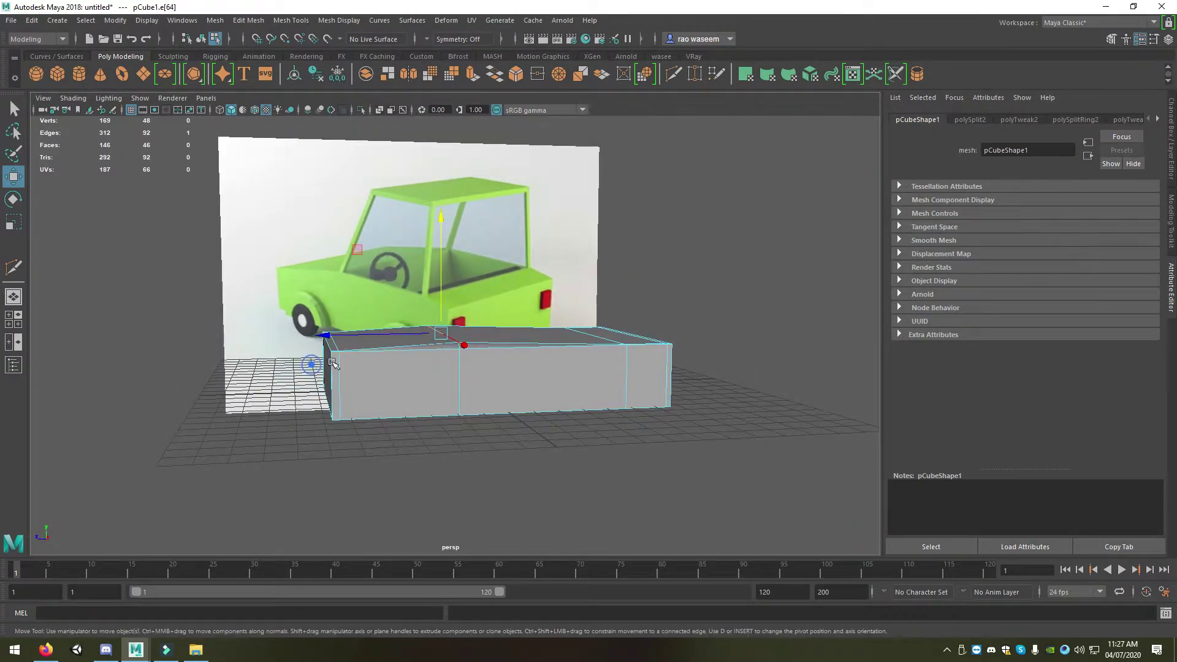
right_click(337, 325)
mouse_move(337, 325)
left_mouse_down("alt")
mouse_move(336, 294)
mouse_move(295, 342)
left_mouse_up("alt")
left_click_drag(316, 221, 321, 231)
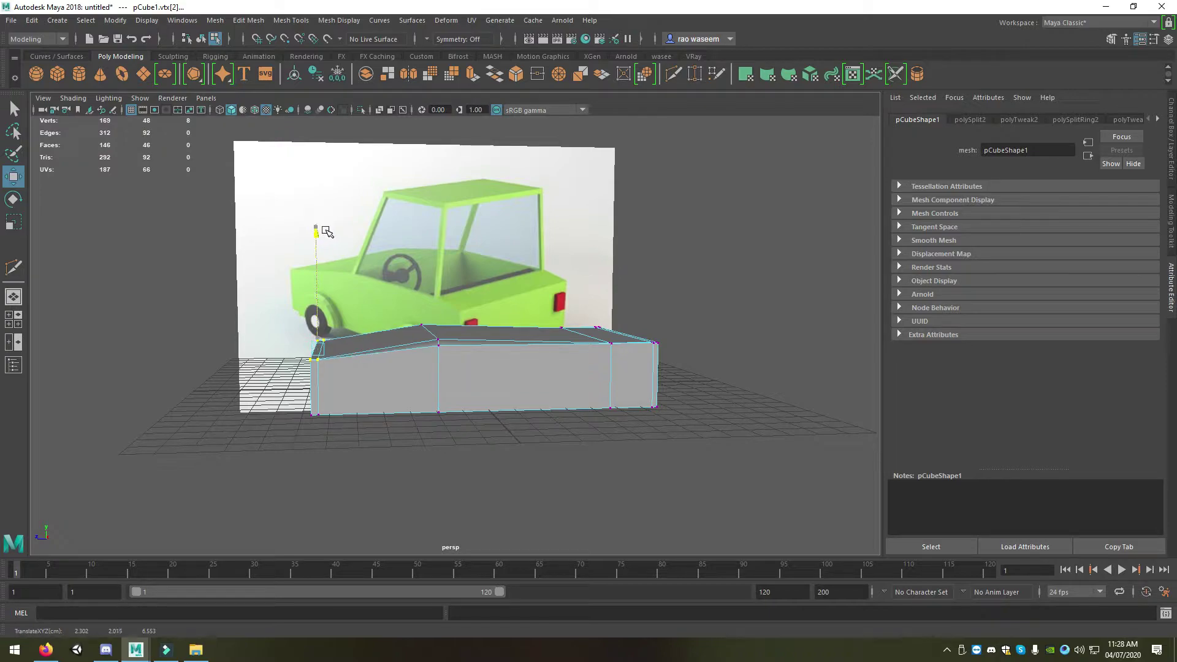
mouse_move(455, 365)
left_mouse_down("alt")
mouse_move(360, 363)
mouse_move(386, 371)
mouse_move(381, 317)
mouse_move(407, 317)
left_mouse_up("alt")
mouse_move(407, 317)
right_mouse_down("alt")
mouse_move(424, 431)
mouse_move(408, 425)
right_mouse_up("alt")
left_click_drag(407, 425, 436, 431, "alt")
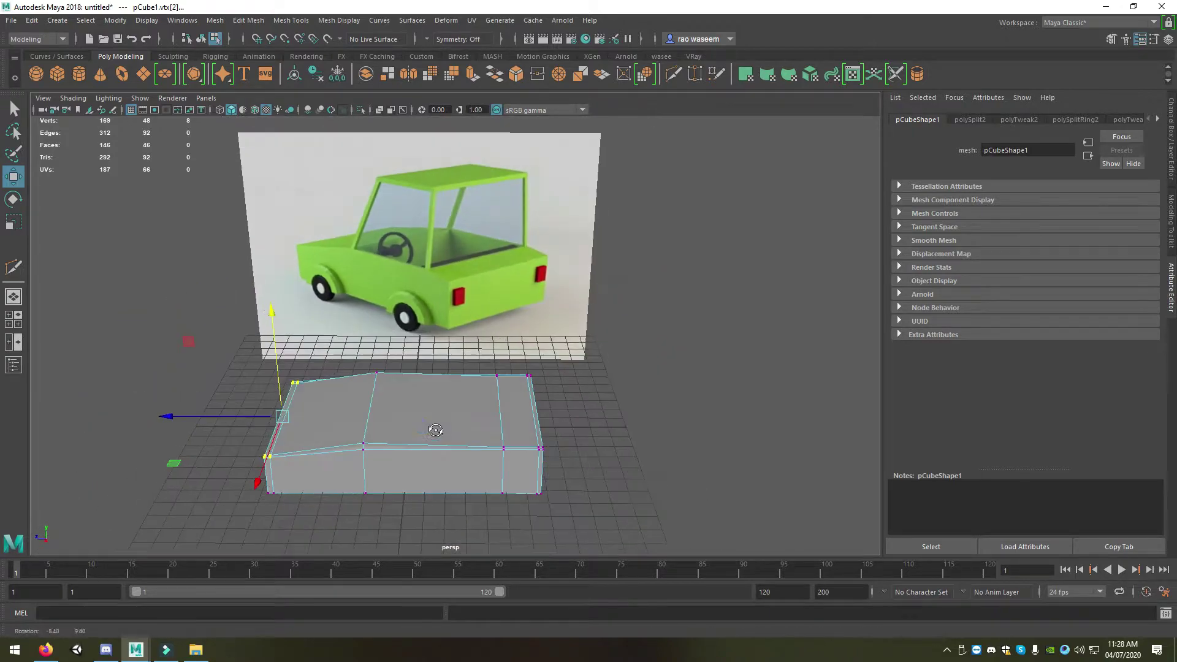
middle_click_drag(413, 426, 382, 407, "alt")
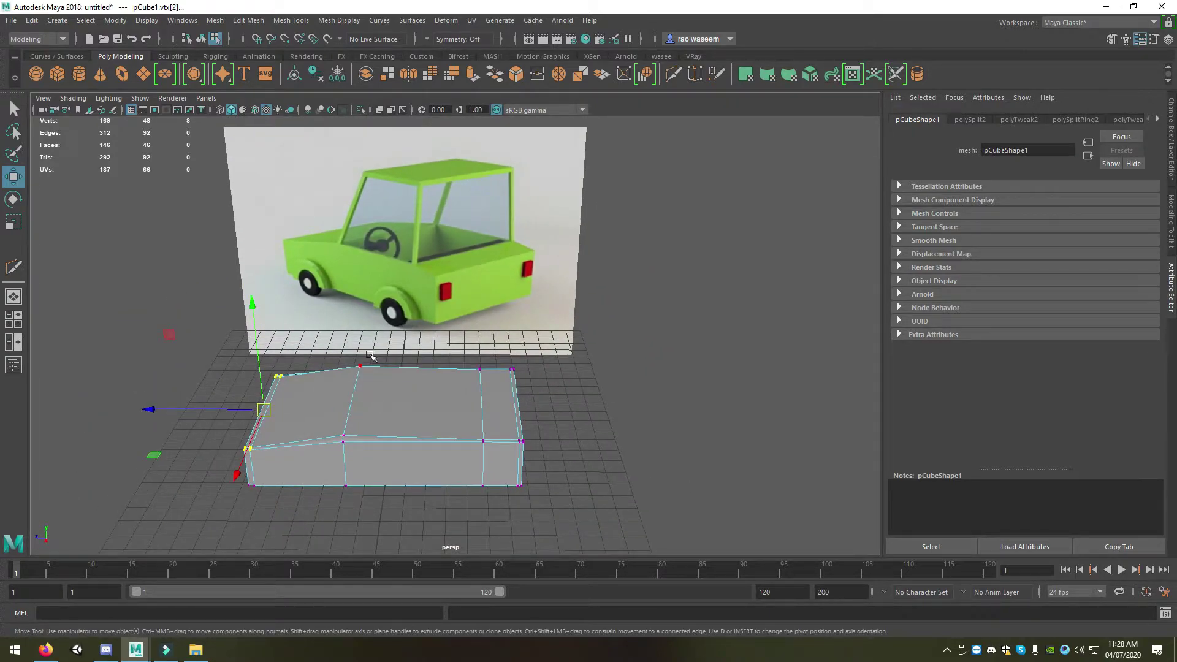
mouse_move(370, 356)
left_mouse_down("alt")
mouse_move(368, 399)
mouse_move(362, 387)
left_mouse_up("alt")
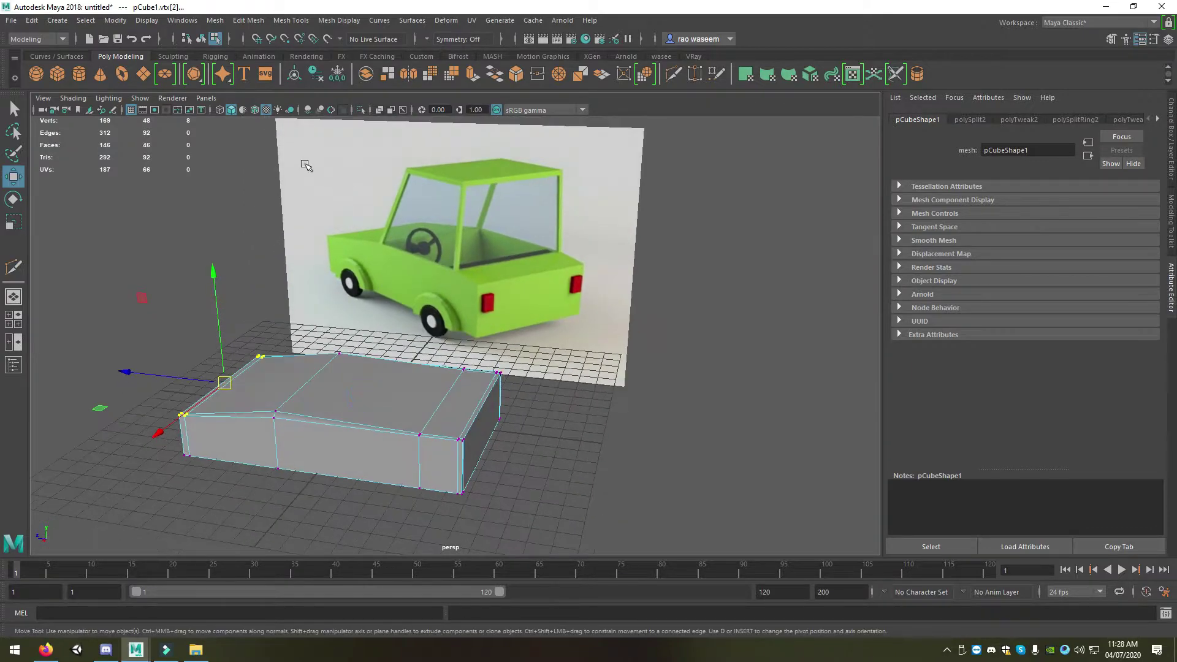
- Create a new cube, raise it above the body and scale it up as the cabin block
left_click(57, 74)
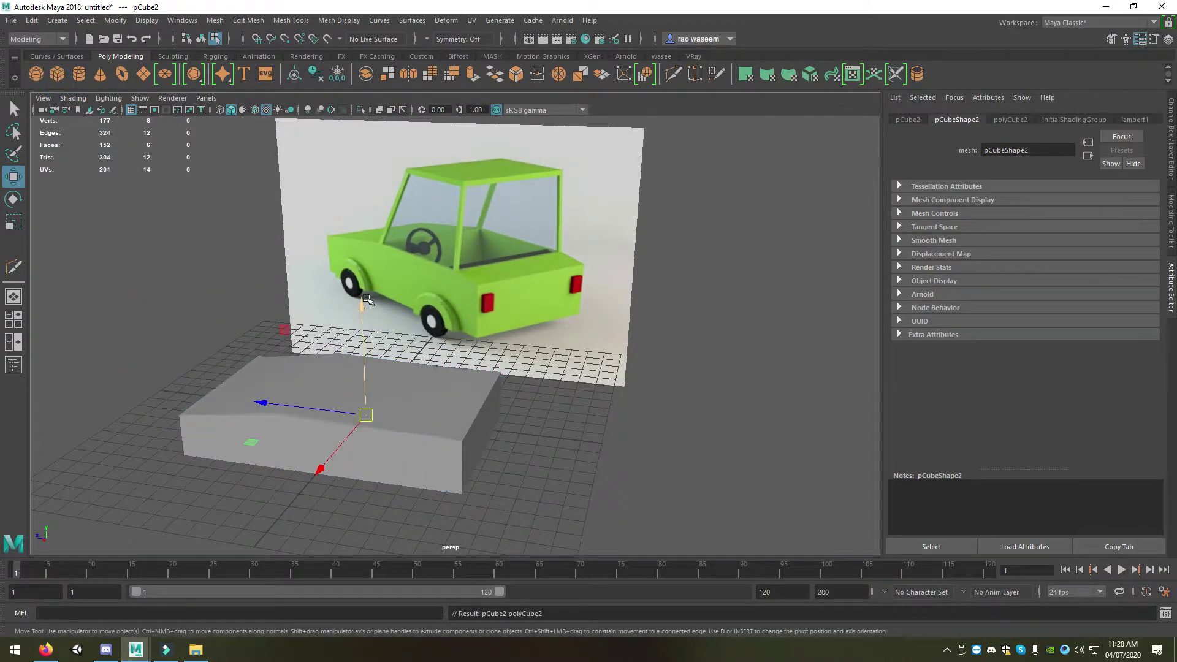
left_click_drag(366, 299, 359, 230)
key("r")
mouse_move(364, 345)
left_mouse_down()
mouse_move(399, 348)
mouse_move(477, 400)
mouse_move(474, 455)
left_mouse_up()
key("w")
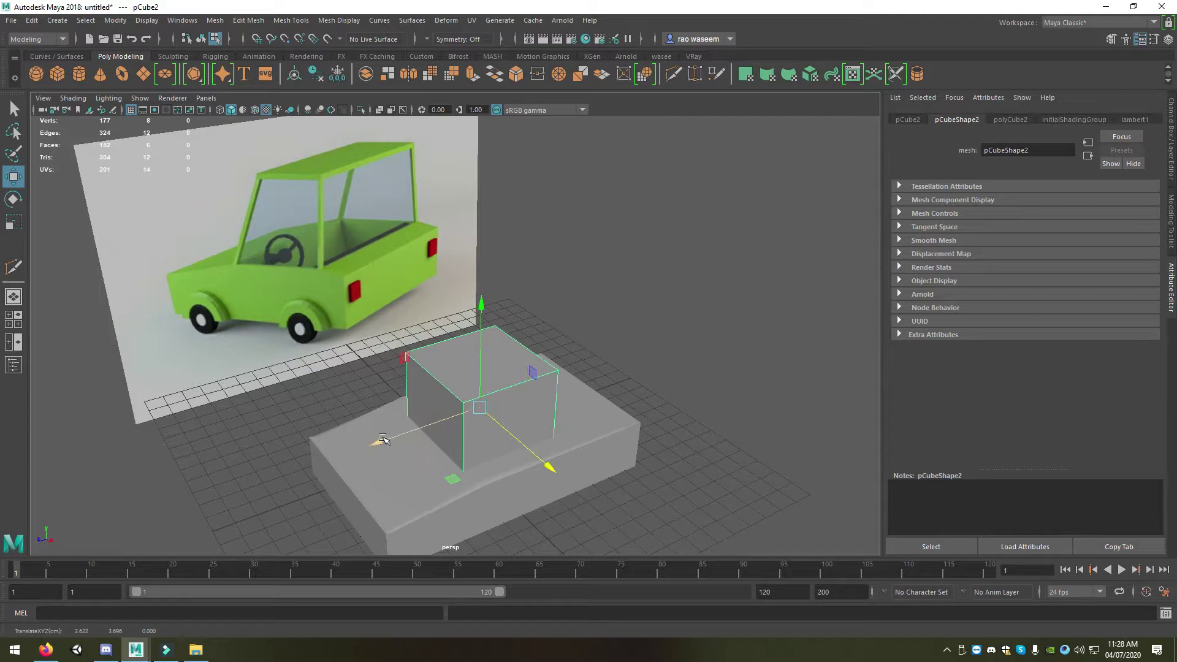
mouse_move(383, 439)
left_mouse_down()
mouse_move(419, 430)
mouse_move(372, 419)
left_mouse_up()
key("r")
left_click_drag(418, 374, 444, 375)
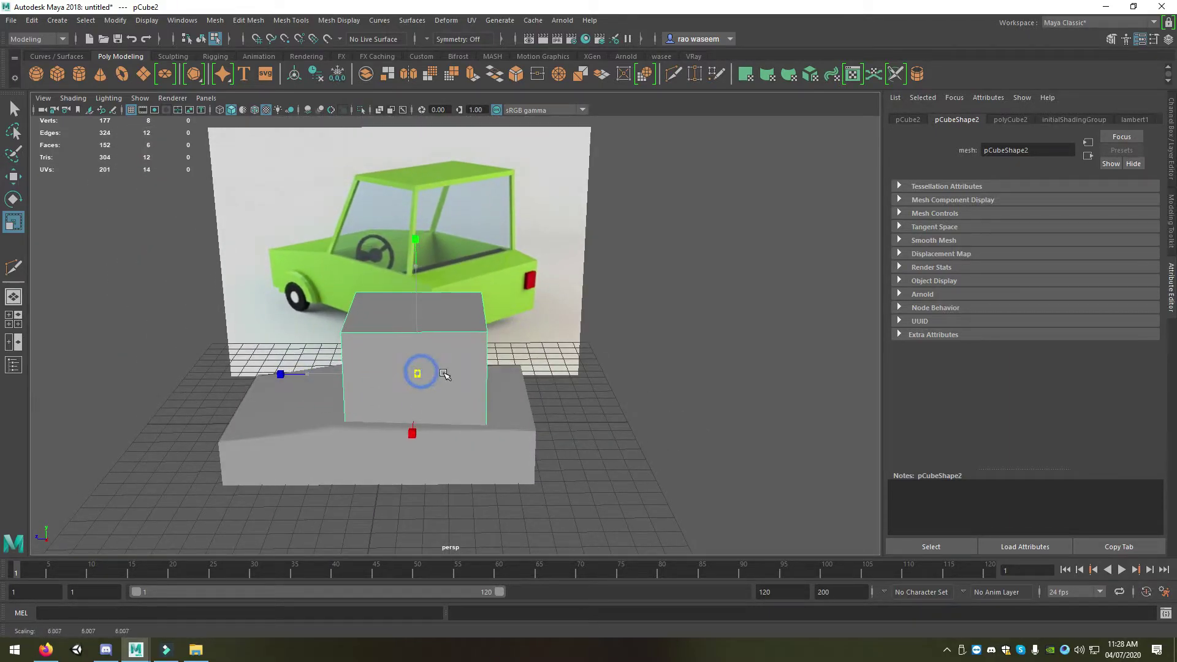
- Pick vertices on the body, then reselect the cabin cube and slide it slightly along X
left_click(500, 413)
left_click_drag(461, 422, 346, 424, "alt")
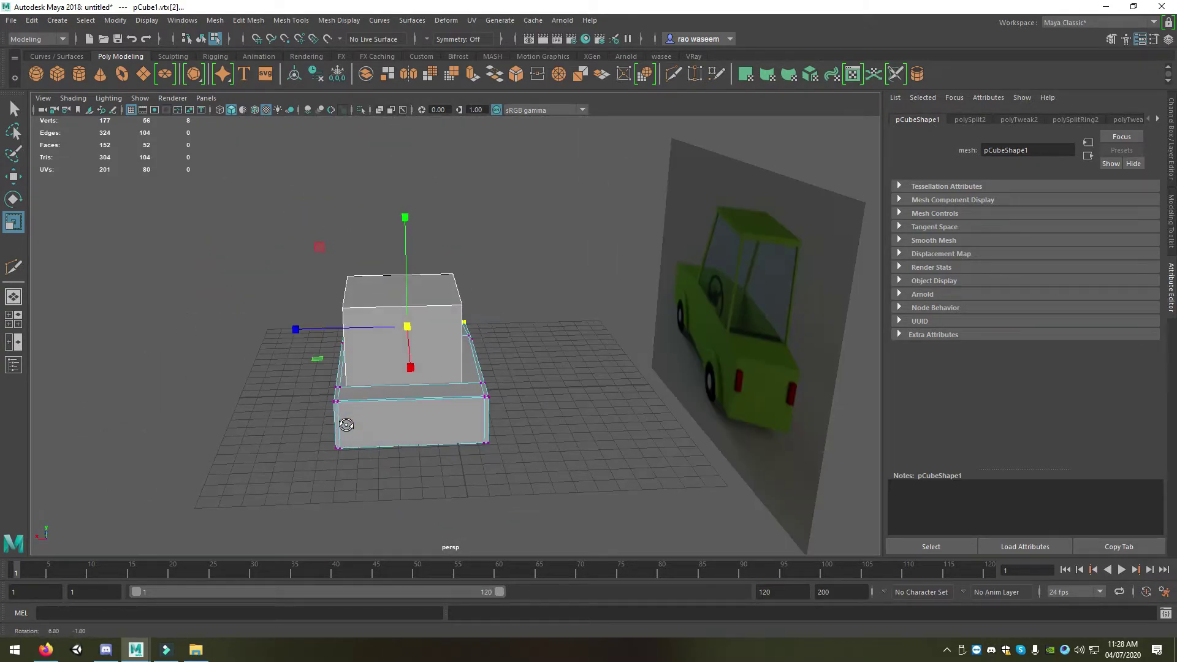
left_click(369, 350)
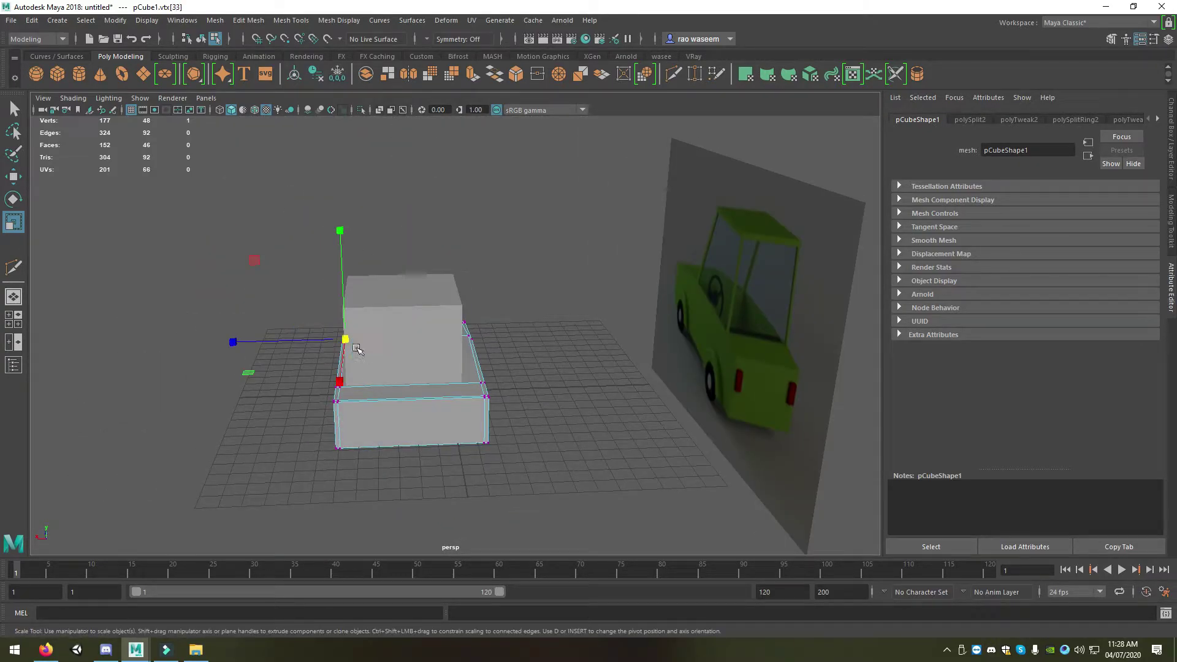
left_click(405, 325)
key("w")
right_click_drag(410, 323, 484, 287)
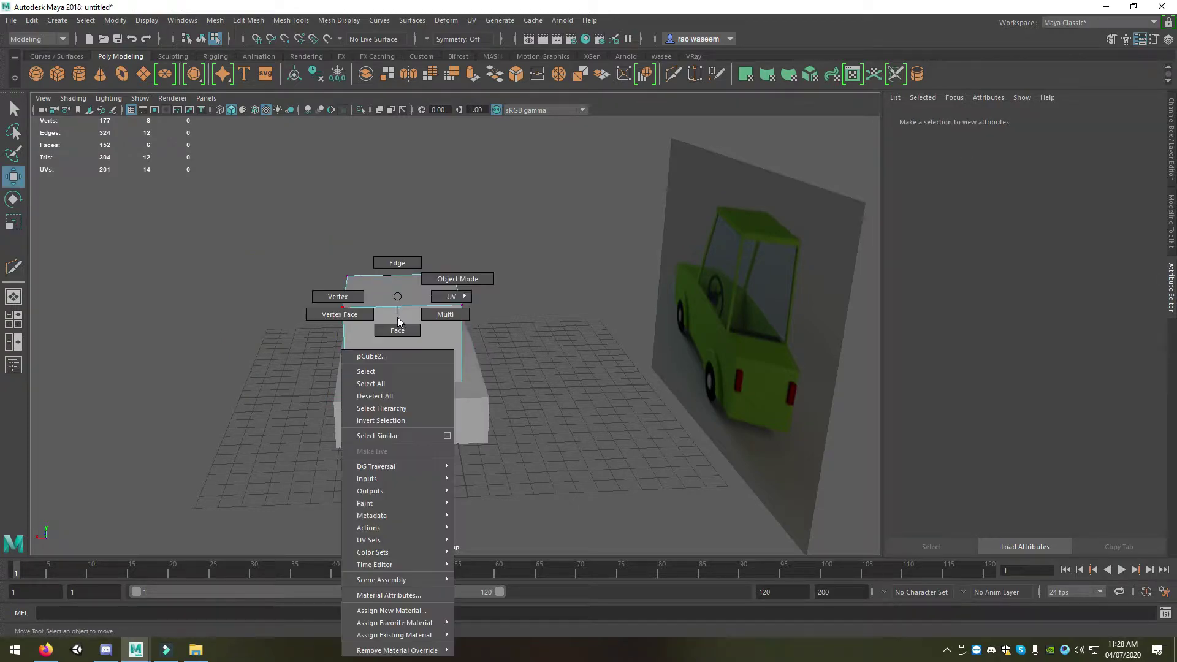
left_click(400, 325)
left_click_drag(285, 345, 292, 346)
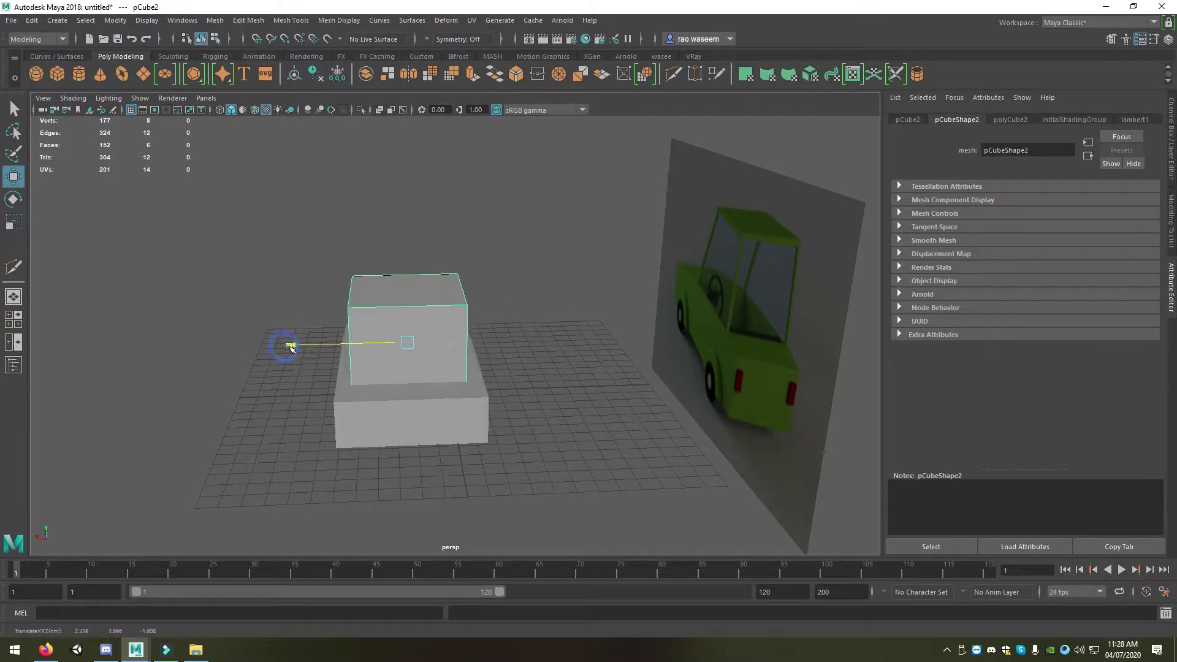
left_click_drag(395, 361, 466, 360, "alt")
key("r")
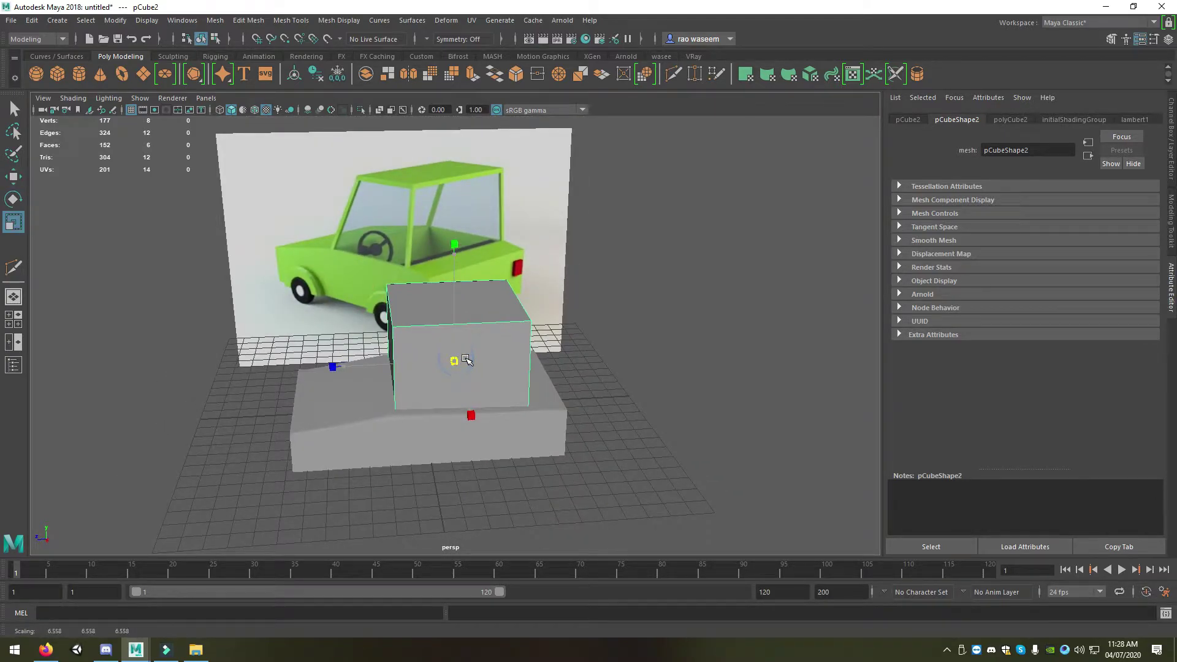
- Shift the body's top edge loop slightly, then move a third cube out to the right
left_click(416, 421)
mouse_move(416, 421)
left_mouse_down("alt")
mouse_move(384, 407)
mouse_move(441, 423)
mouse_move(464, 296)
left_mouse_up("alt")
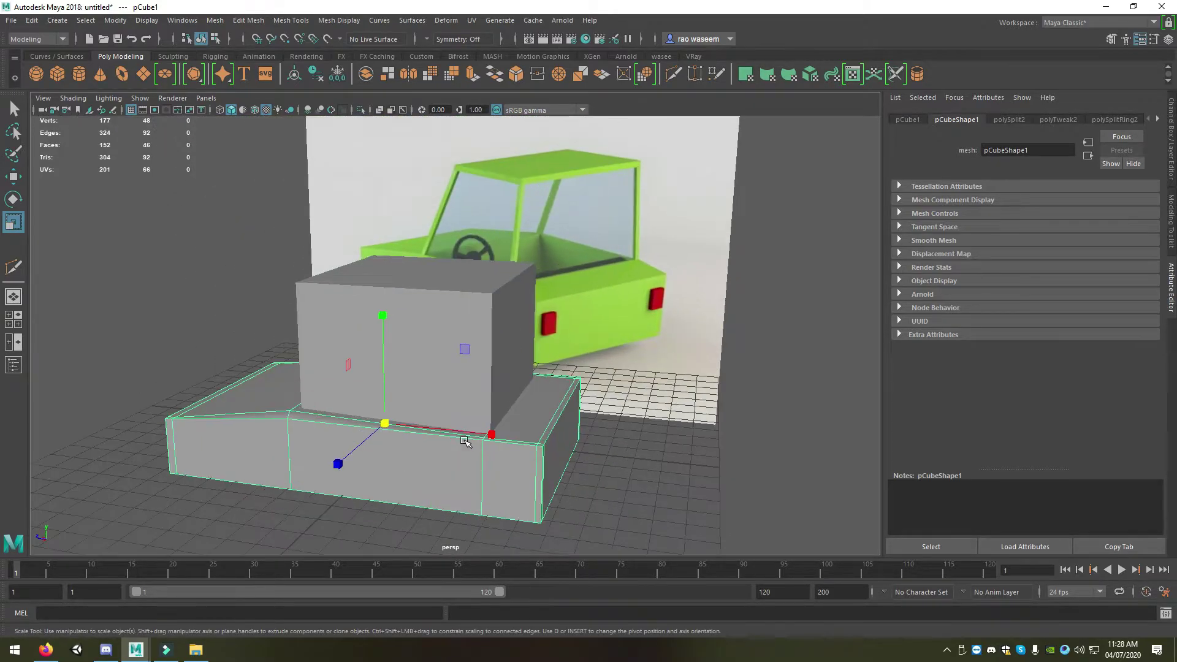
right_click_drag(465, 296, 453, 319)
left_click(447, 265)
left_click(477, 458)
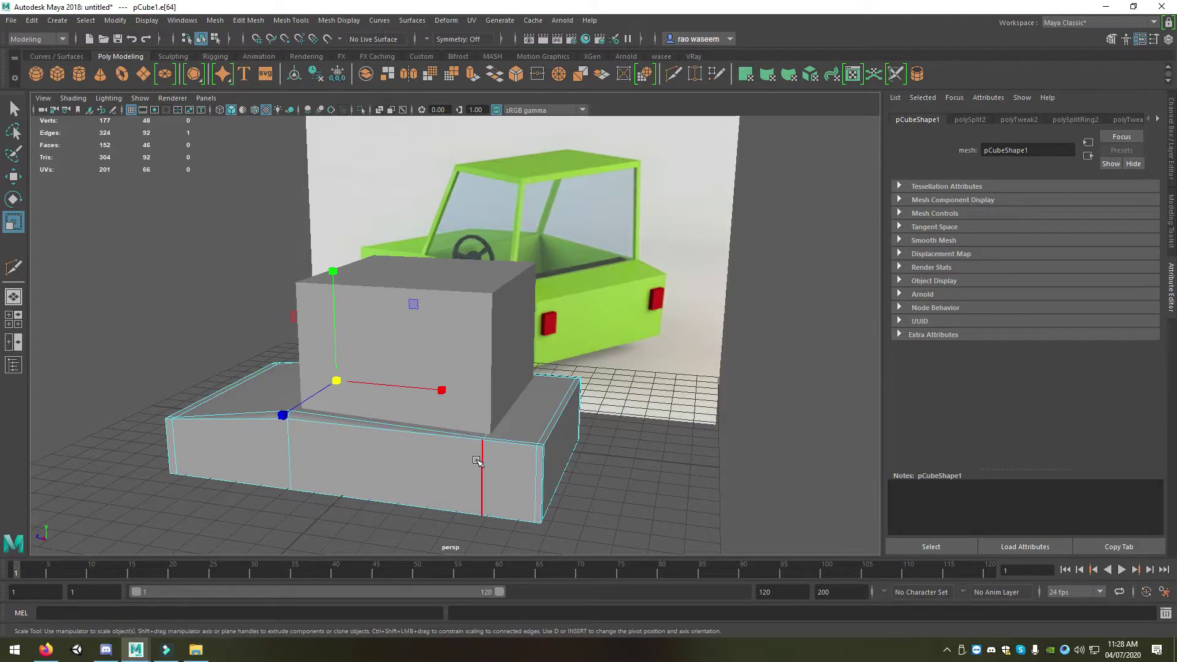
key("w")
double_click(435, 424)
left_click_drag(406, 422, 476, 415, "ctrl+shift")
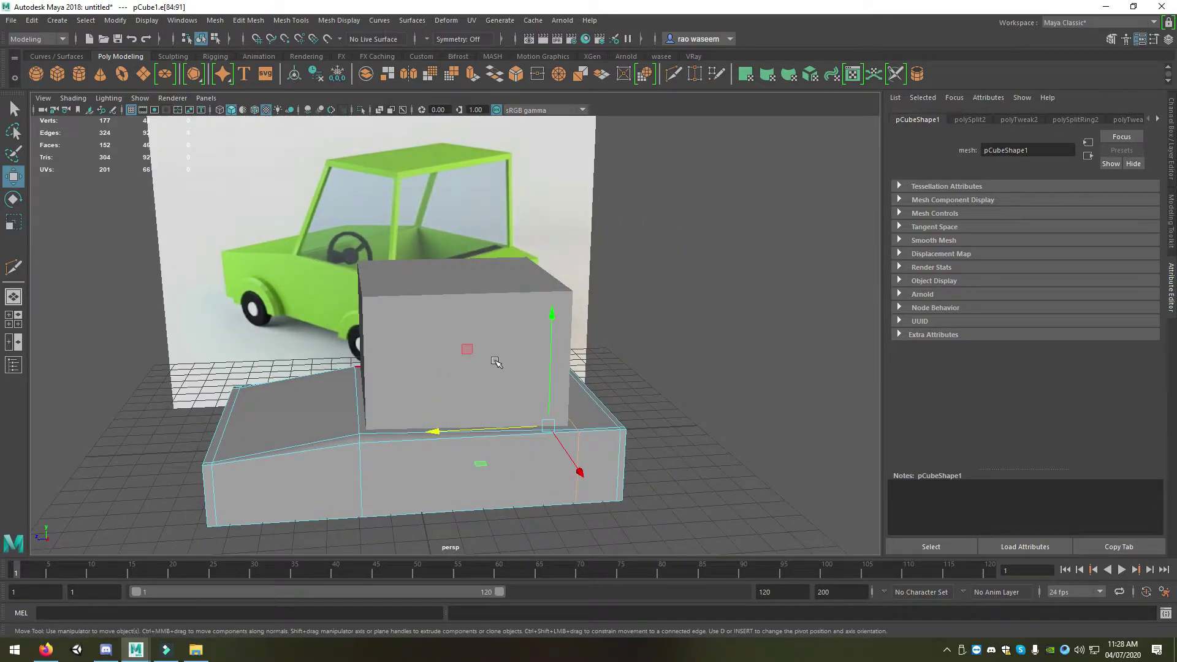
right_click_drag(539, 334, 536, 301)
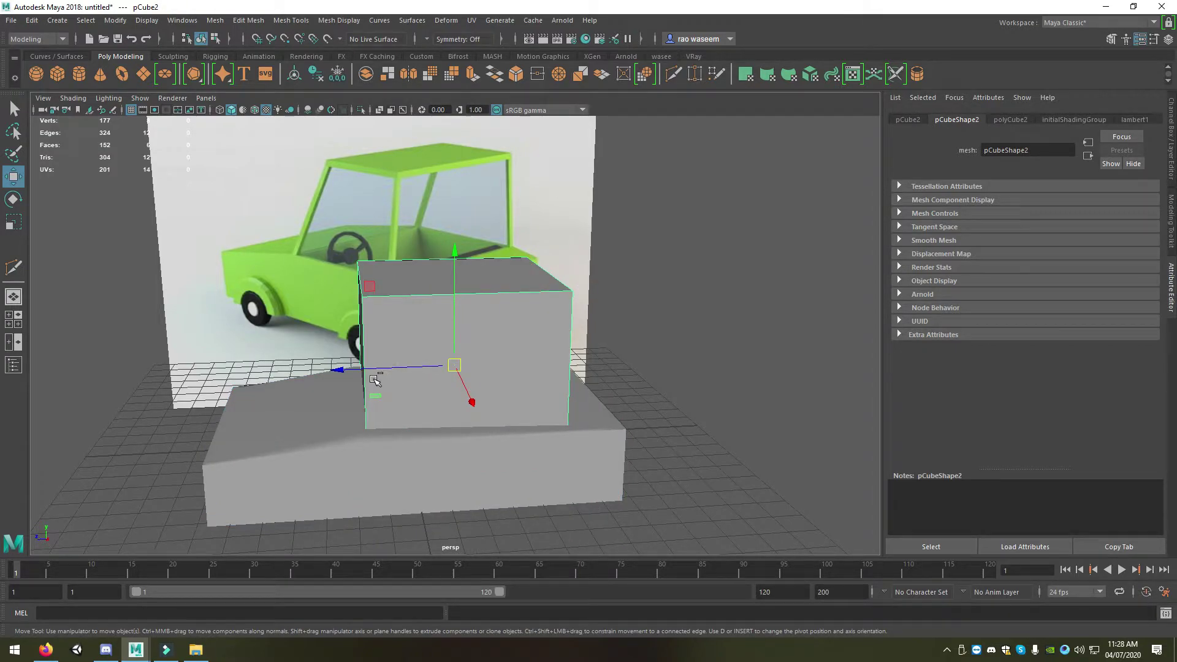
left_click_drag(342, 372, 699, 356)
- Raise the tall cabin cube and adjust its height within the base slab
left_click(480, 337)
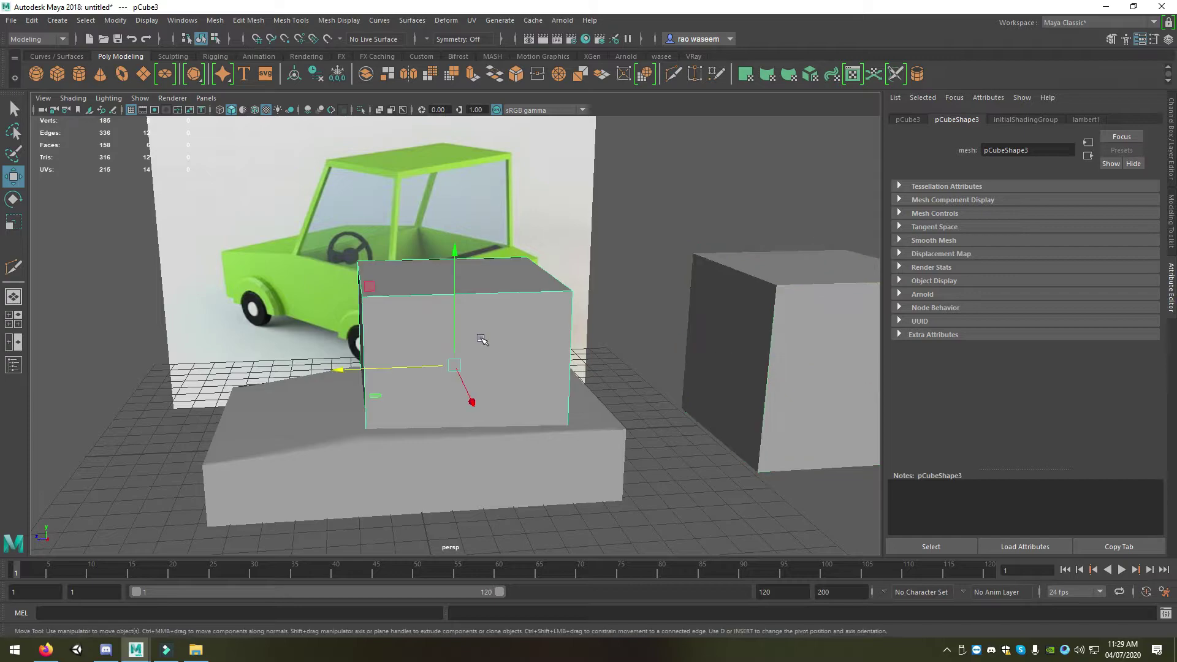
mouse_move(481, 336)
left_mouse_down("alt")
mouse_move(439, 336)
mouse_move(462, 338)
left_mouse_up("alt")
mouse_move(435, 270)
left_mouse_down()
mouse_move(452, 190)
mouse_move(478, 250)
mouse_move(511, 248)
mouse_move(443, 302)
mouse_move(370, 325)
mouse_move(341, 399)
mouse_move(318, 402)
mouse_move(345, 405)
left_mouse_up()
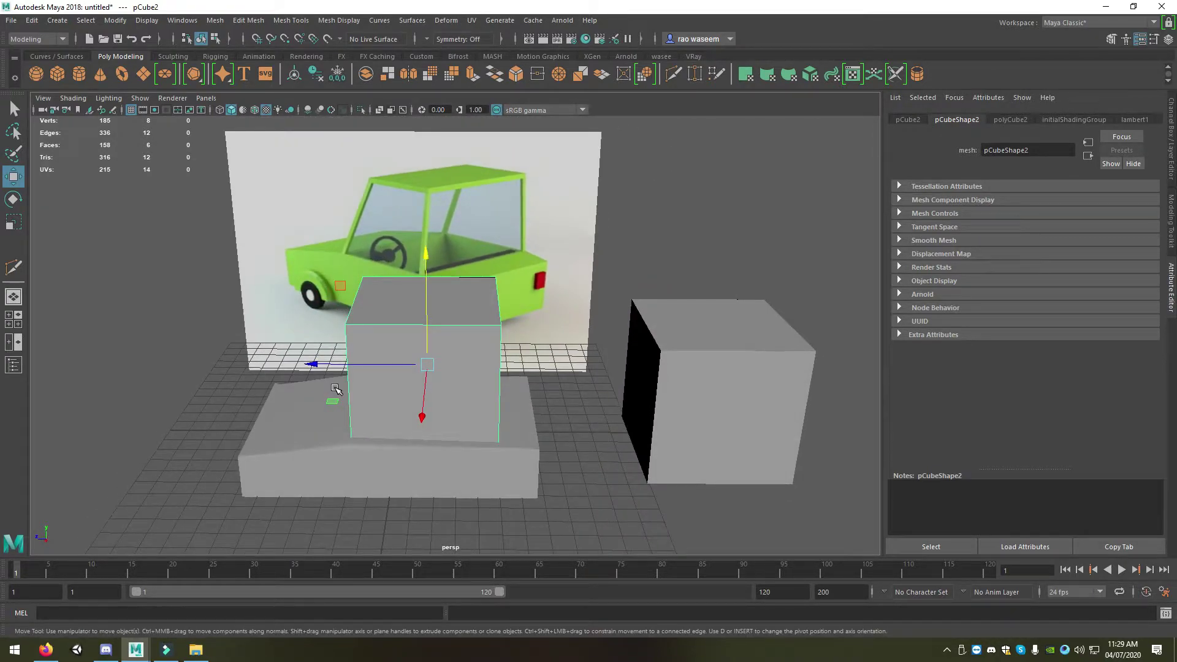
left_click(317, 416)
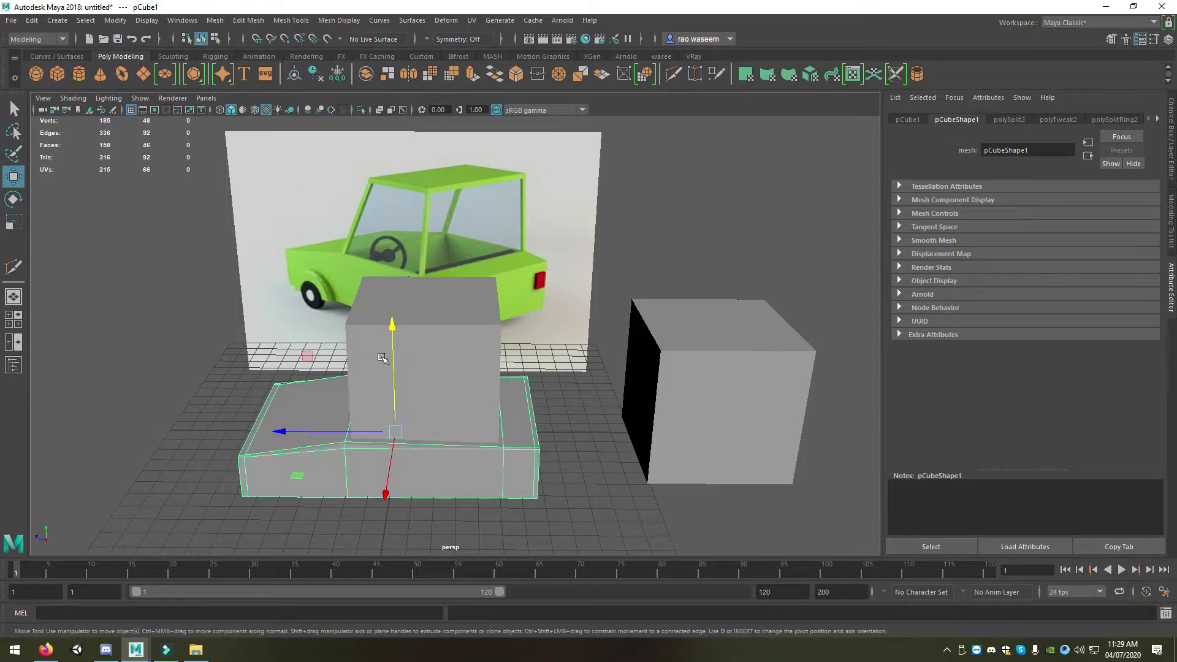
left_click(439, 351)
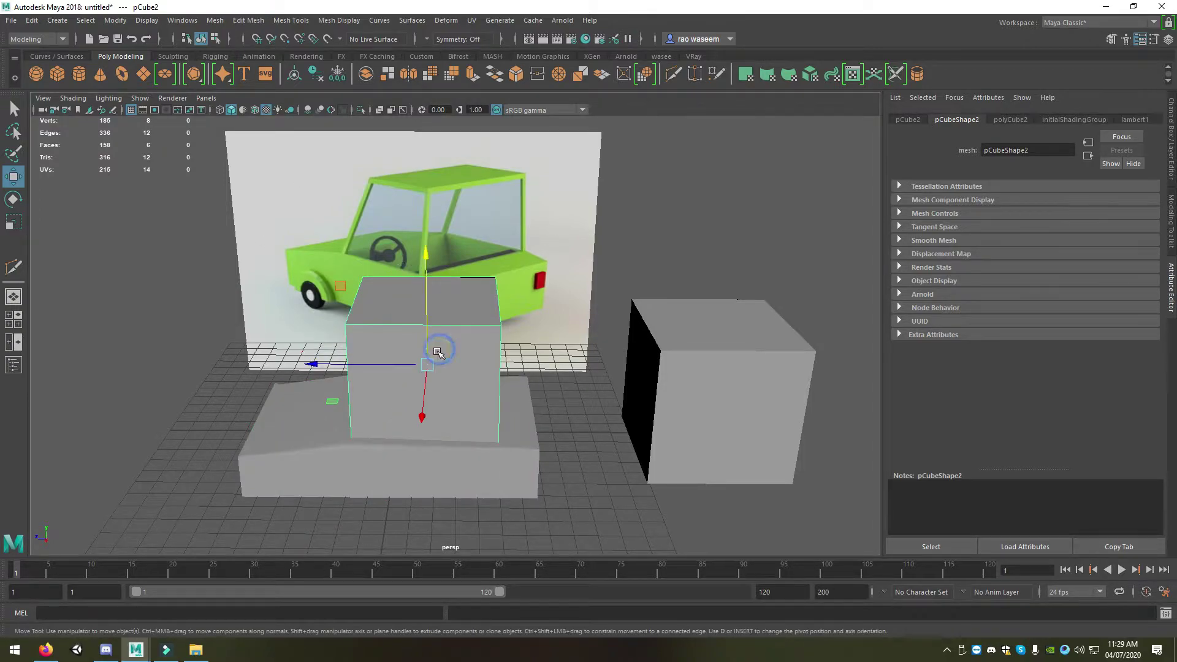
left_click_drag(374, 379, 392, 378, "alt")
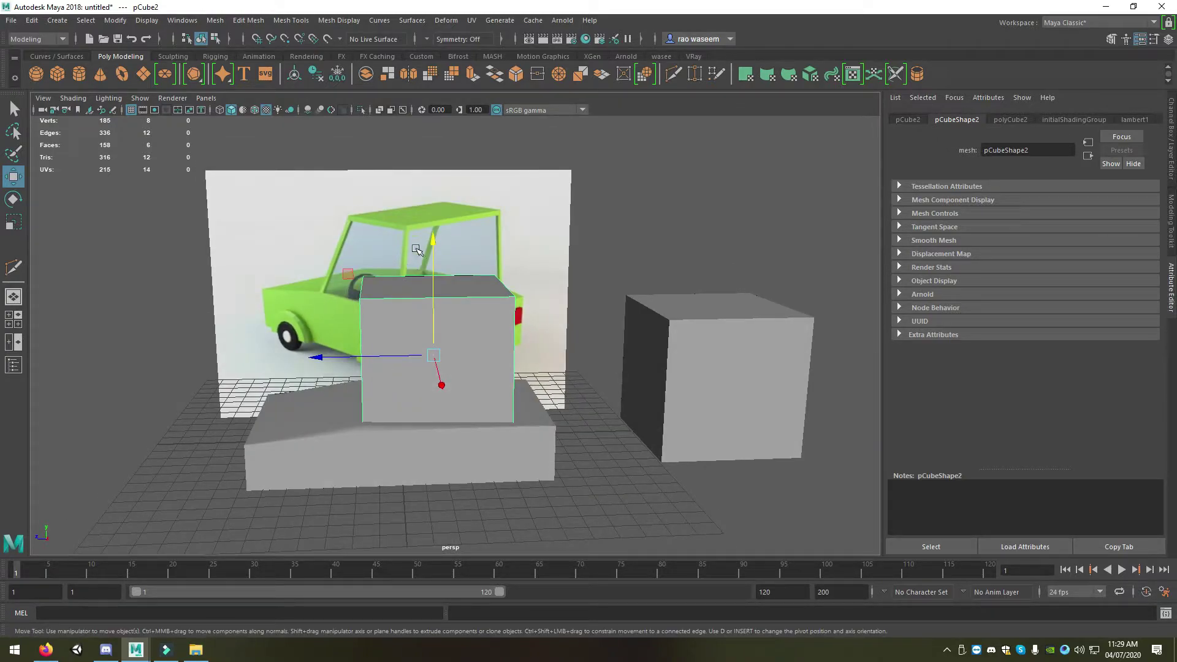
left_click_drag(431, 246, 455, 250)
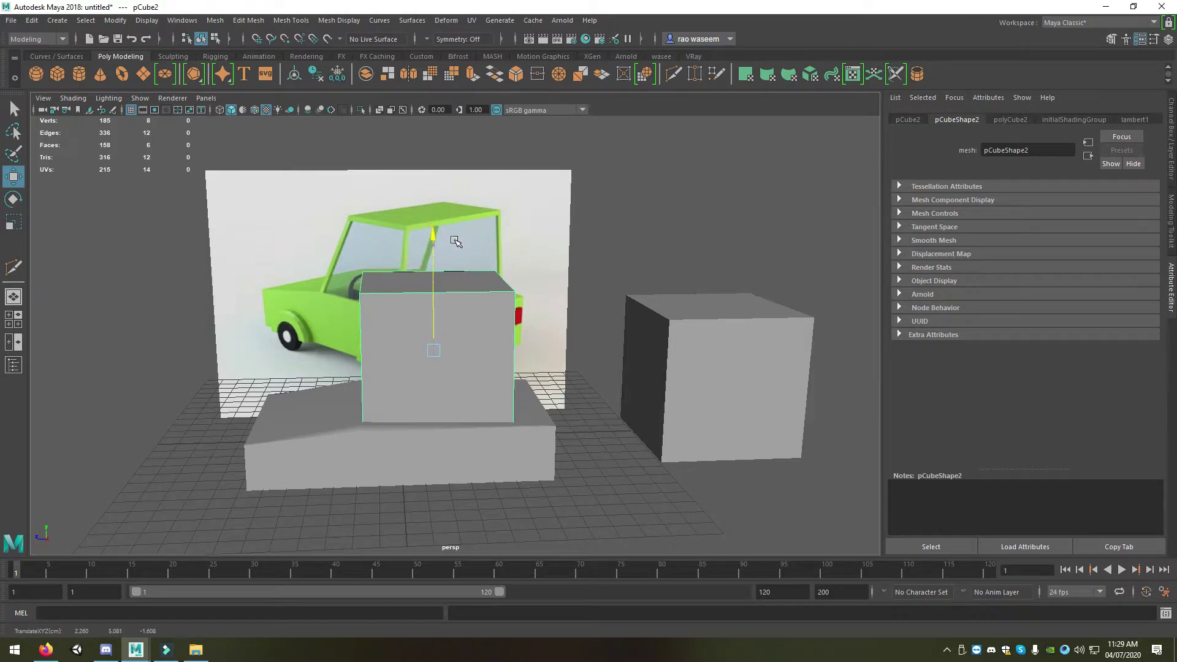
- Select the base slab and then the cabin cube, ready for a Boolean operation
left_click_drag(459, 251, 319, 393, "alt")
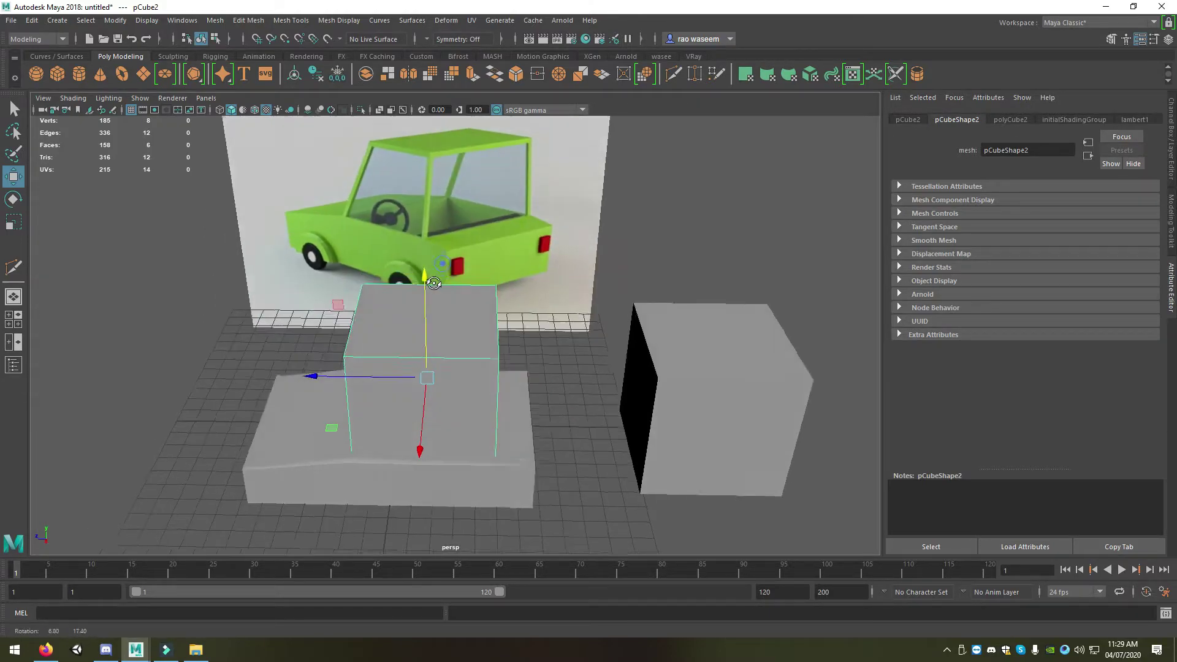
left_click(293, 425)
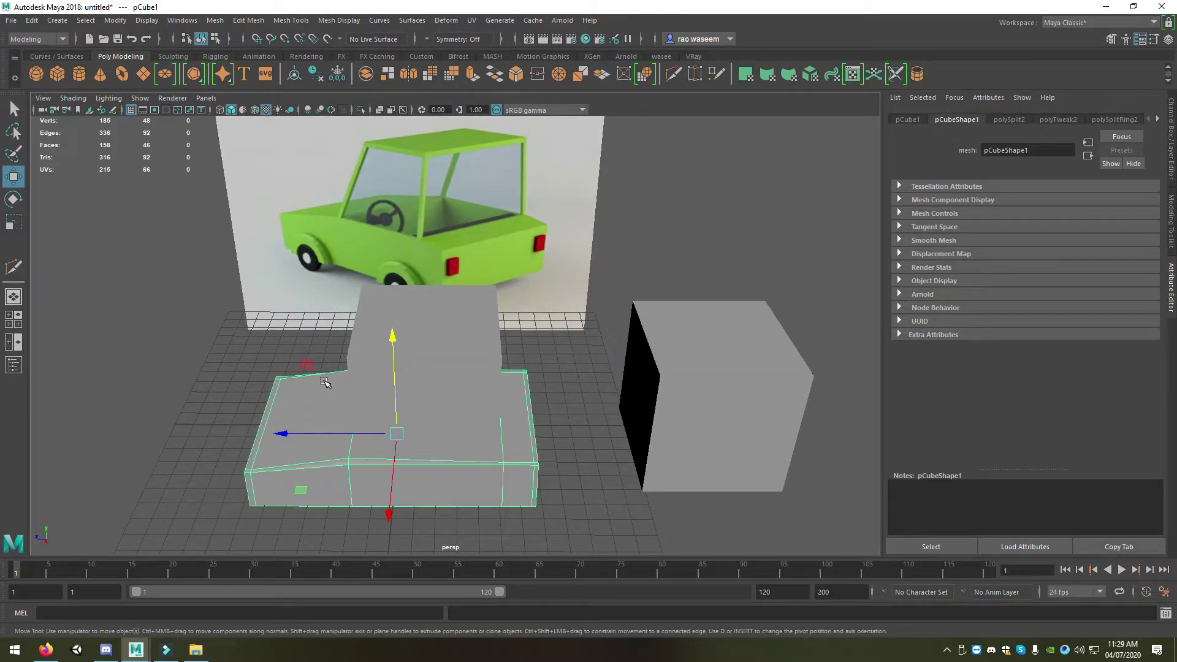
mouse_move(299, 353)
left_mouse_down("alt")
mouse_move(355, 368)
mouse_move(472, 295)
left_mouse_up("alt")
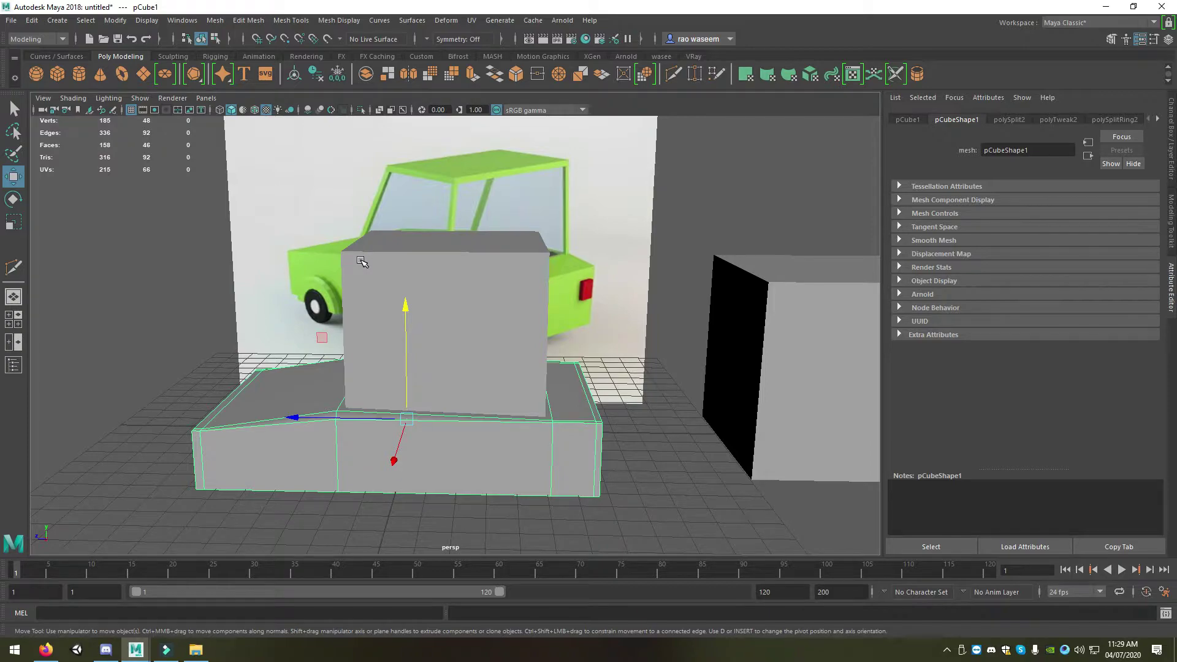
left_click(361, 262)
left_click(215, 21)
mouse_move(241, 51)
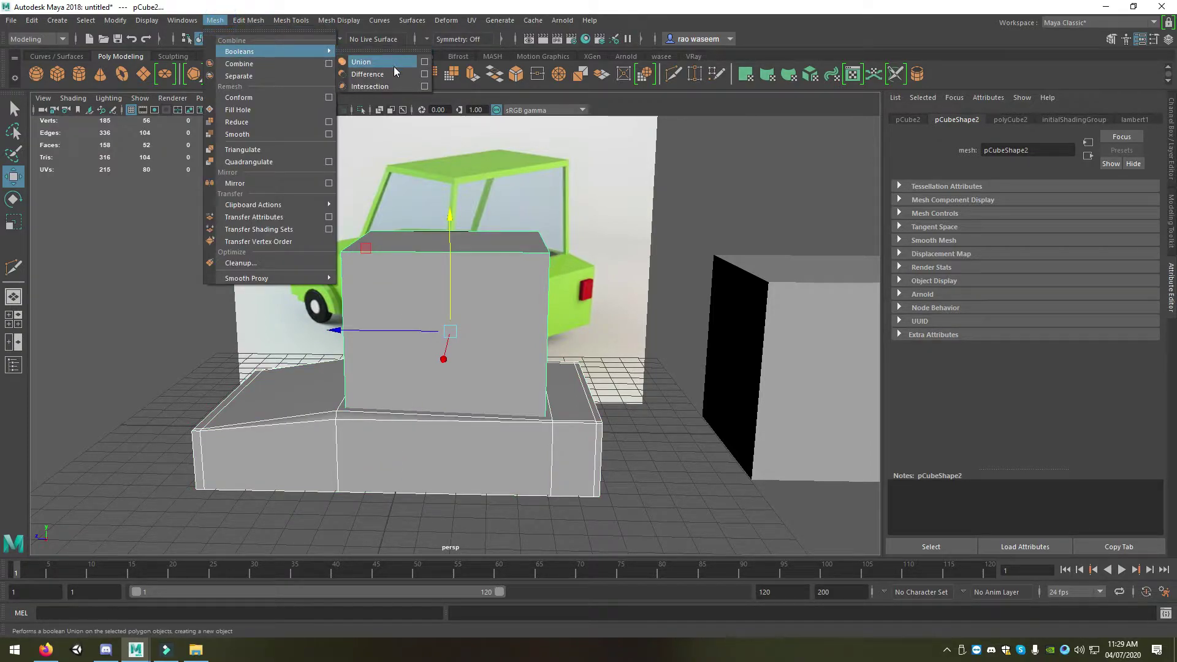
- Subtract the cabin cube from the body with Boolean Difference and lower three inner-edge vertices
left_click(393, 63)
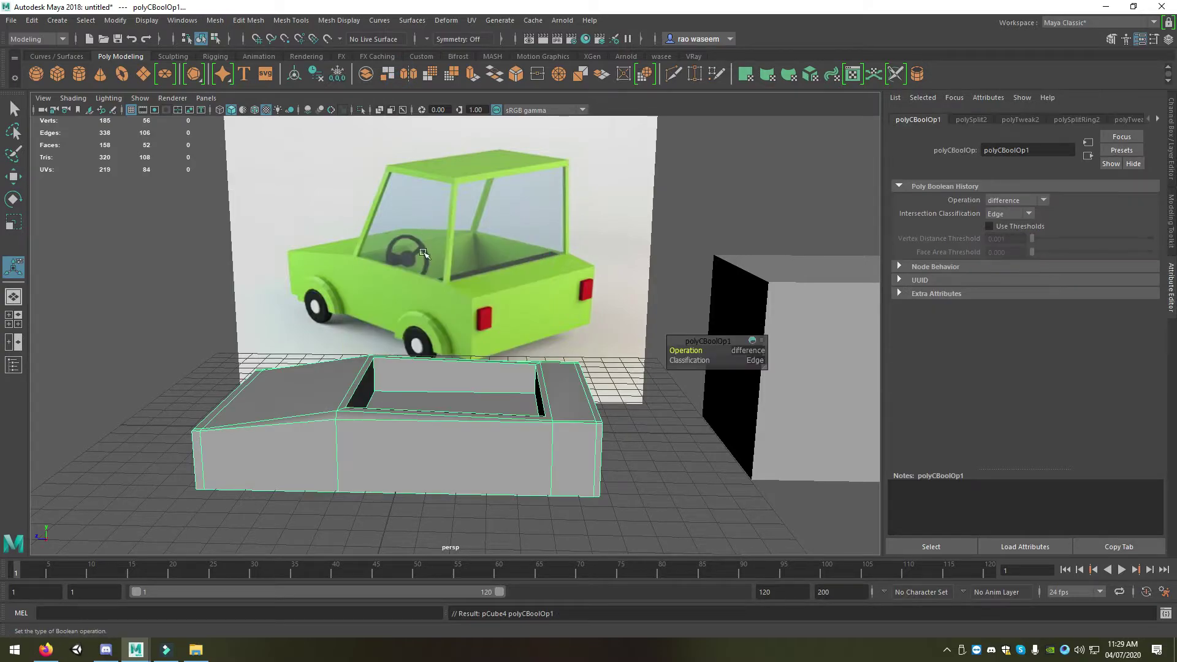
mouse_move(427, 214)
left_mouse_down("alt")
mouse_move(403, 252)
mouse_move(417, 330)
mouse_move(407, 323)
mouse_move(442, 326)
mouse_move(384, 325)
mouse_move(468, 336)
mouse_move(513, 315)
mouse_move(518, 329)
mouse_move(544, 256)
mouse_move(360, 249)
mouse_move(360, 261)
left_mouse_up("alt")
right_click(443, 297)
left_click(383, 325)
left_click(516, 307, "shift")
left_click(547, 296, "shift")
key("w")
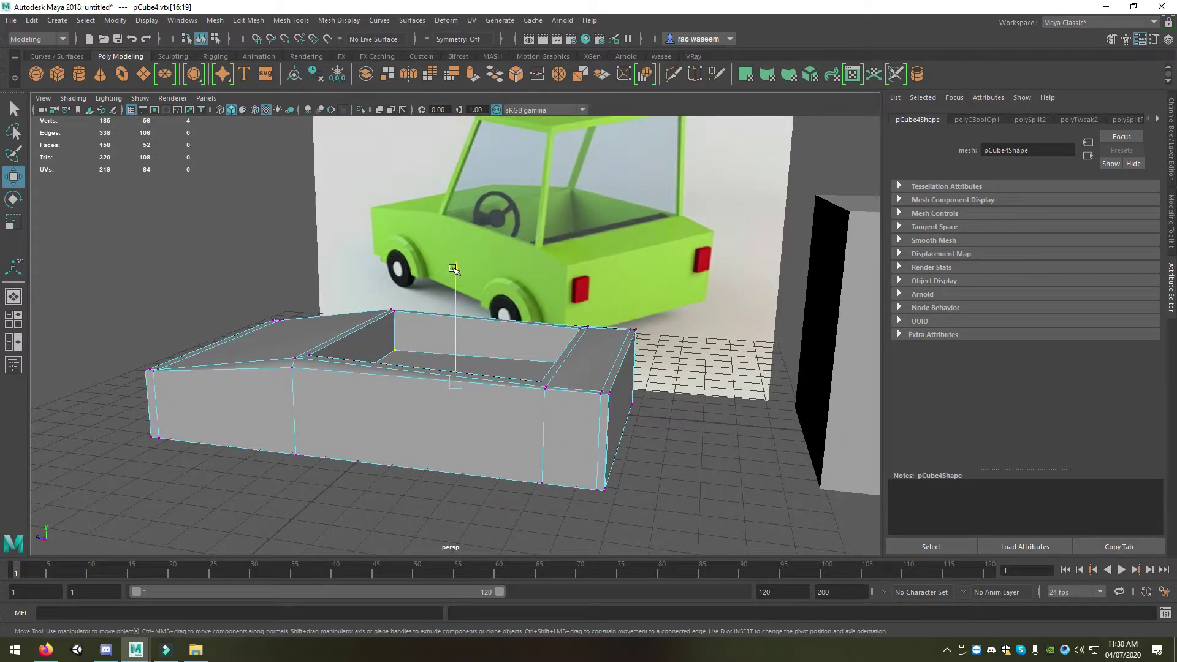
left_click_drag(454, 270, 407, 321)
- Shift a corner vertex of the hollow sideways to reshape it
right_click_drag(407, 321, 283, 315, "alt")
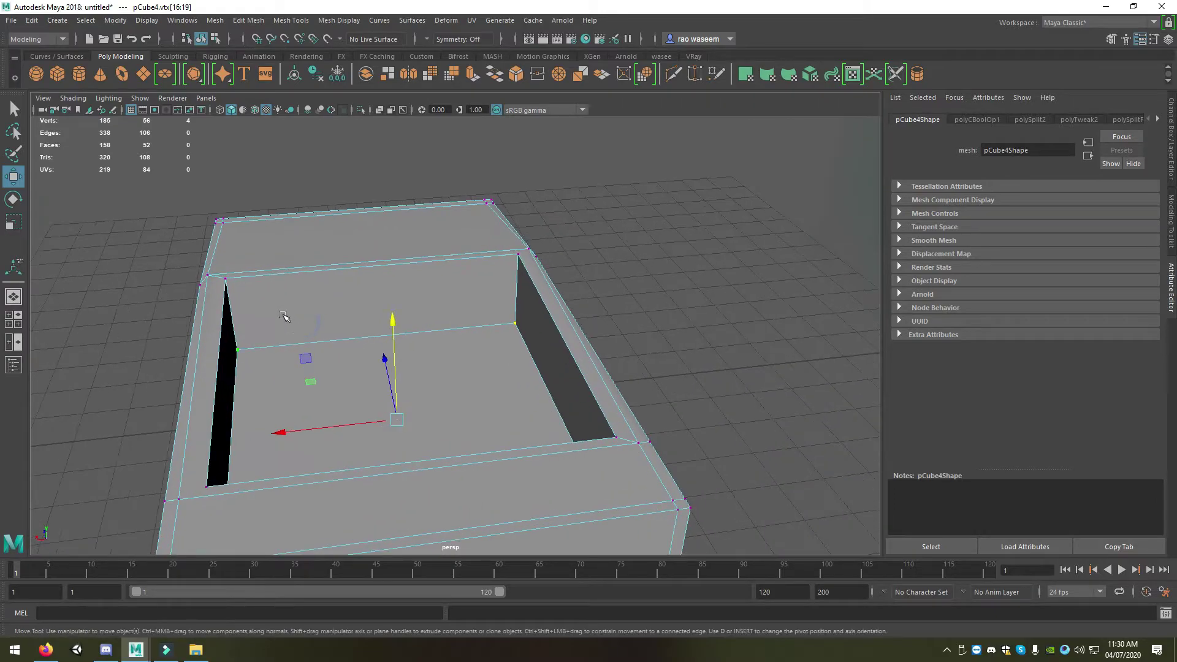
mouse_move(281, 314)
left_mouse_down("alt")
mouse_move(394, 321)
mouse_move(439, 295)
mouse_move(374, 318)
mouse_move(394, 321)
mouse_move(274, 316)
mouse_move(381, 324)
mouse_move(362, 342)
mouse_move(283, 315)
left_mouse_up("alt")
left_click(376, 323)
left_click(394, 320)
mouse_move(254, 360)
left_mouse_down()
mouse_move(393, 371)
mouse_move(406, 405)
left_mouse_up()
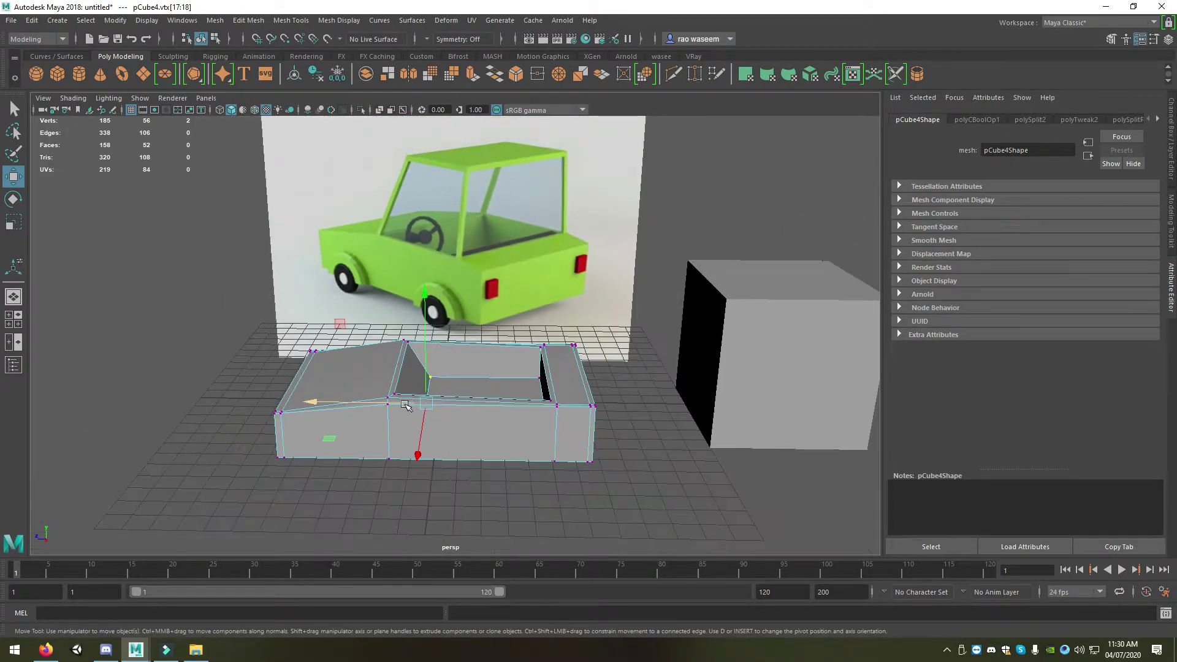
mouse_move(449, 340)
left_mouse_down("alt")
mouse_move(525, 452)
mouse_move(650, 405)
left_mouse_up("alt")
scroll(577, 452, "up", 3)
scroll(577, 452, "down", 3)
- Move the third cube forward and up so it sits above the car base
left_click(650, 404)
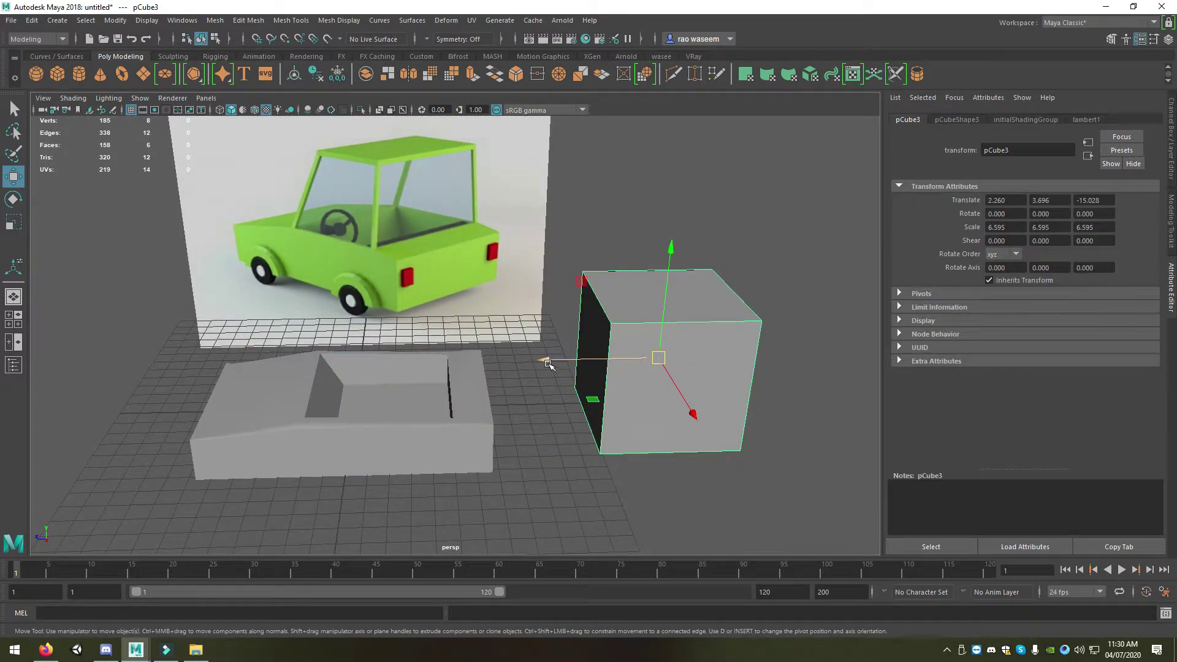
left_click_drag(548, 364, 279, 325)
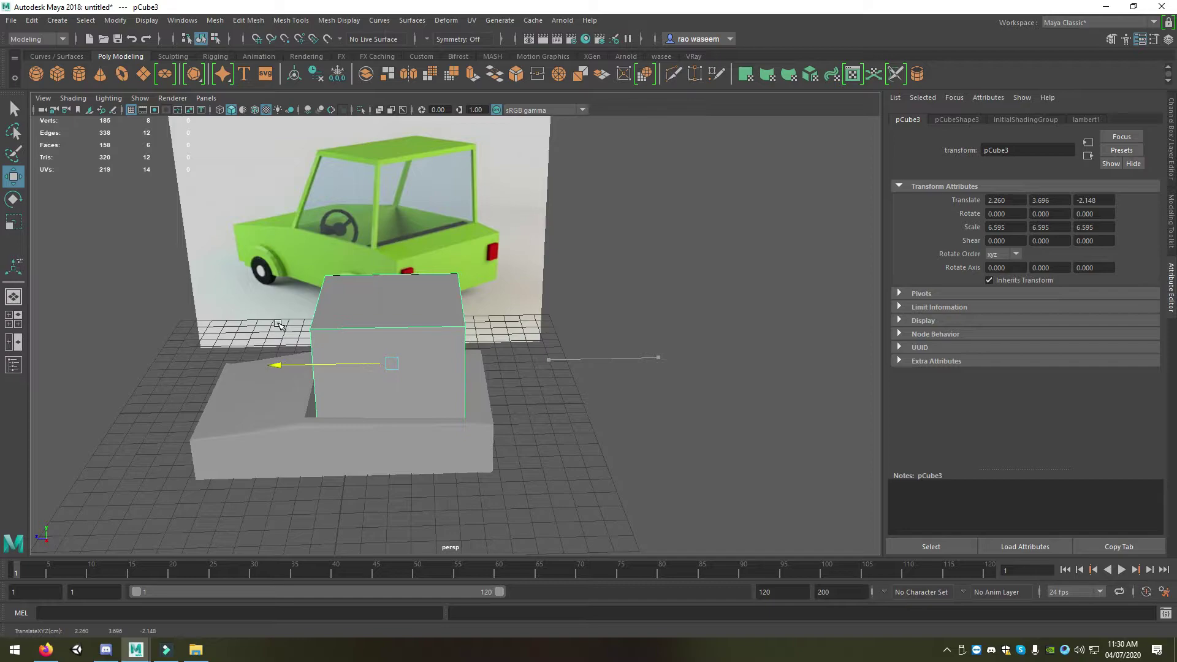
mouse_move(314, 333)
left_mouse_down("alt")
mouse_move(425, 261)
mouse_move(433, 199)
mouse_move(463, 307)
left_mouse_up("alt")
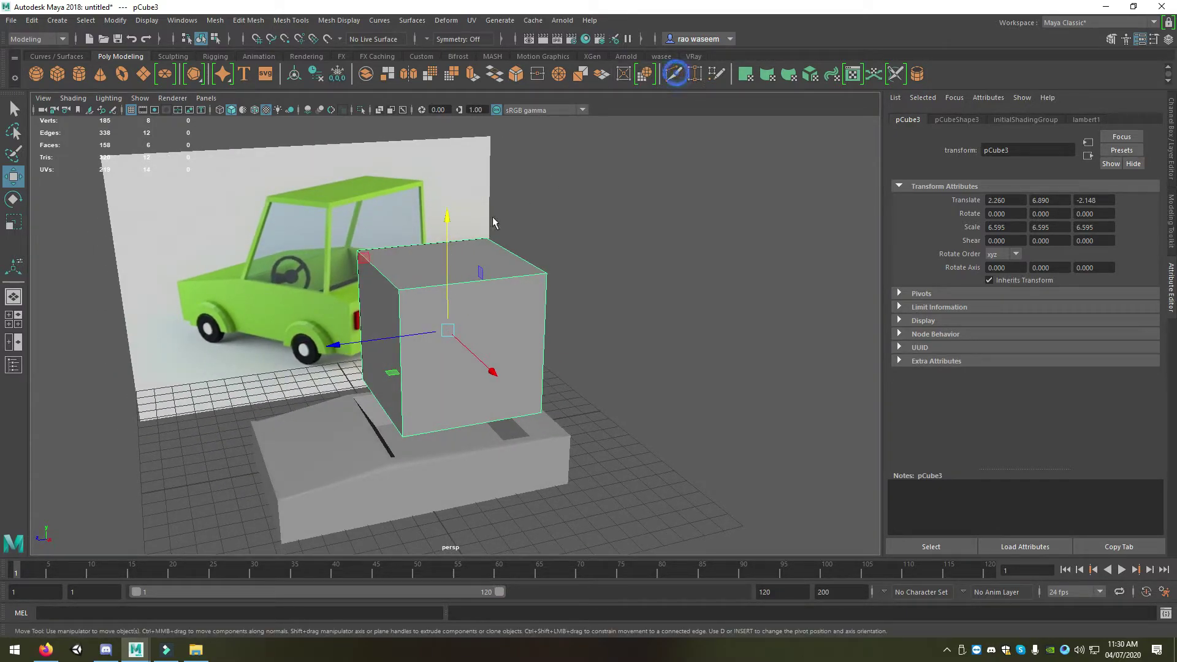
- Cut three edge loops near the cube's edges with Multi-Cut to form frame borders
left_click(673, 74)
left_click_drag(515, 183, 401, 293, "alt")
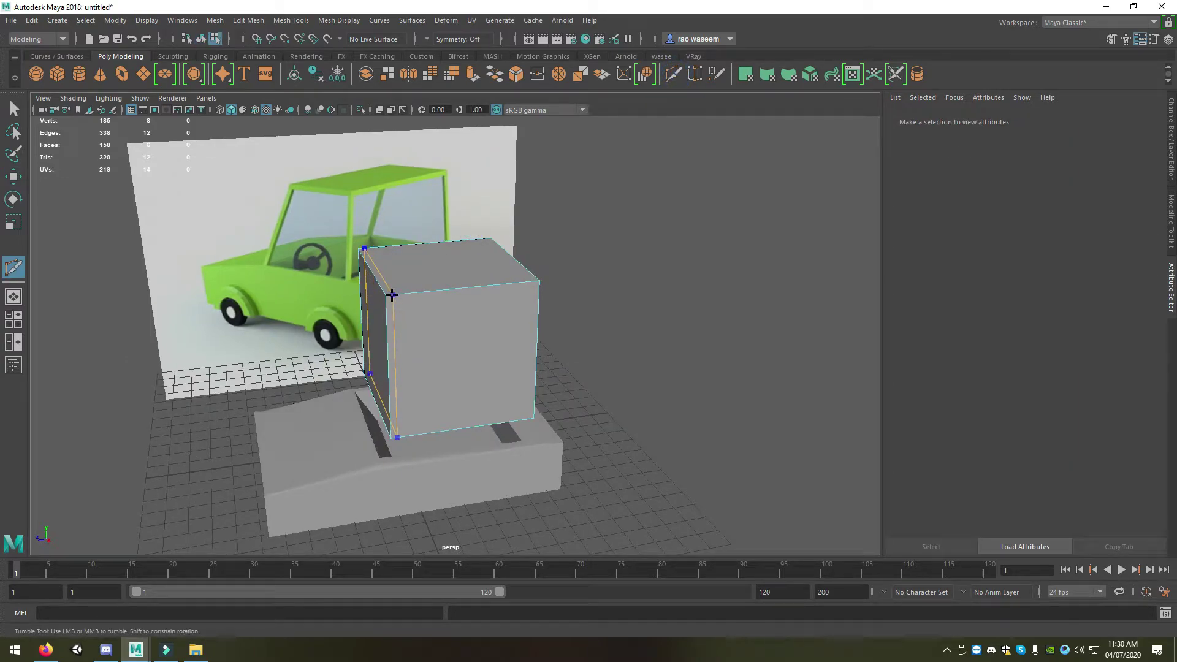
left_click(392, 295, "ctrl")
left_click_drag(393, 295, 519, 282, "alt")
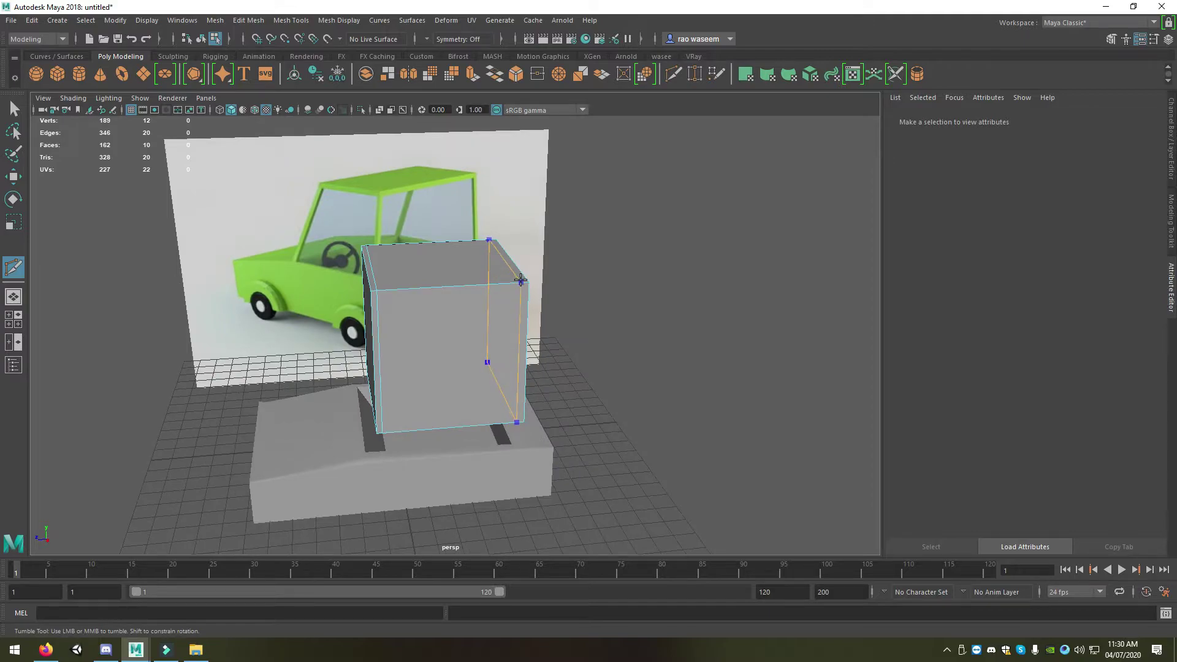
left_click(520, 281, "ctrl")
left_click_drag(520, 281, 365, 289, "alt")
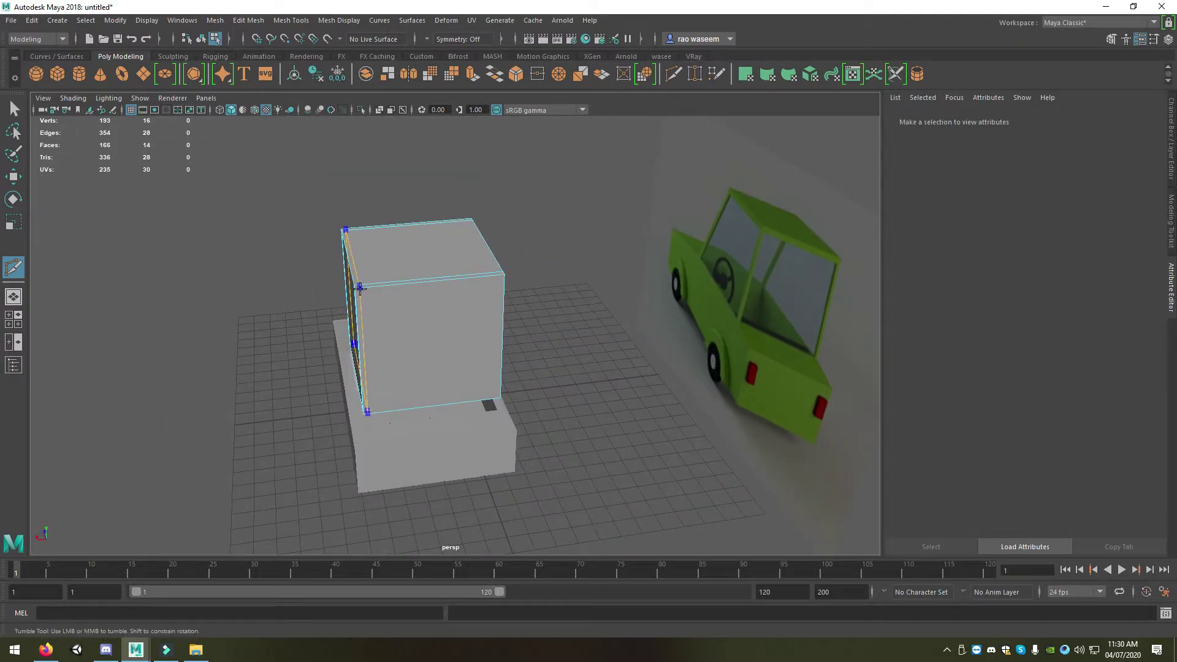
left_click(360, 289, "ctrl")
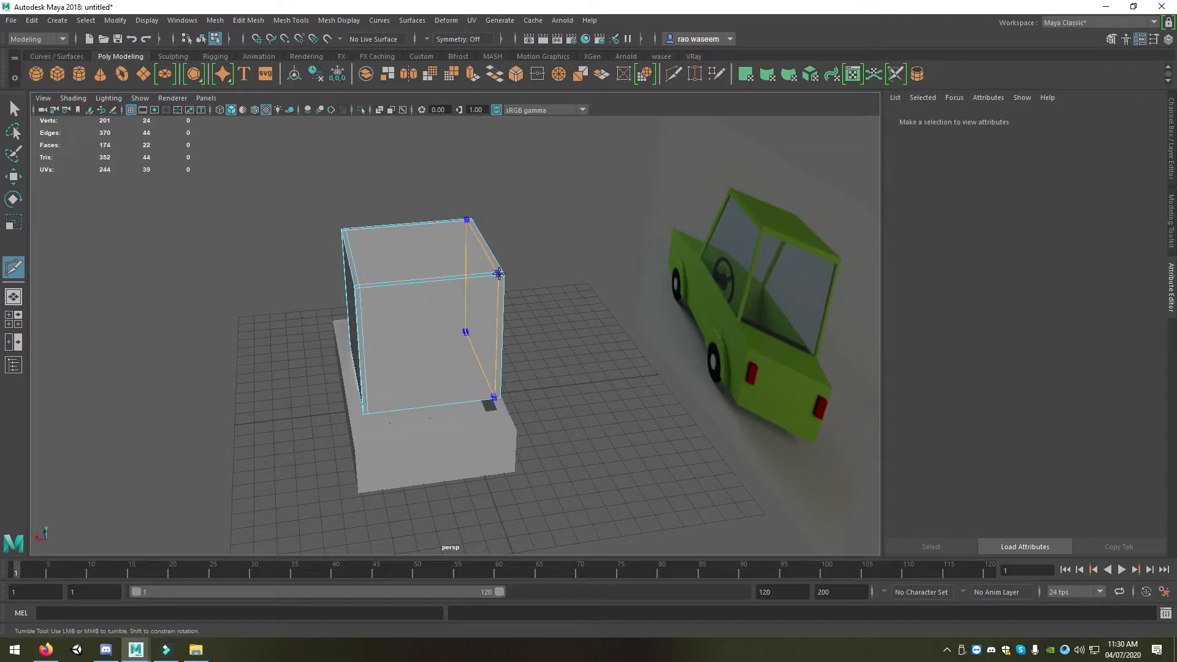
mouse_move(445, 281)
left_mouse_down("alt")
mouse_move(599, 281)
mouse_move(652, 263)
mouse_move(627, 272)
left_mouse_up("alt")
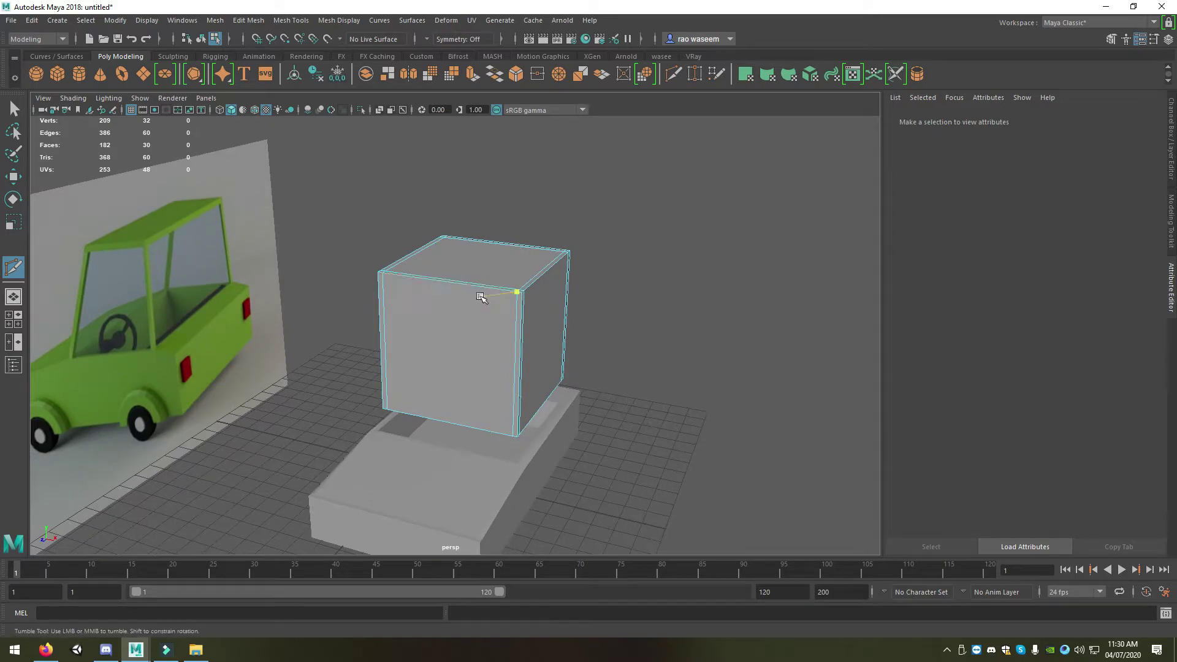
- Return to the Move tool and select the cube's front face
key("w")
left_click_drag(481, 298, 499, 302, "alt")
mouse_move(480, 397)
left_mouse_down()
mouse_move(495, 325)
mouse_move(429, 381)
mouse_move(499, 329)
mouse_move(489, 407)
left_mouse_up()
- Delete the cabin cube's inner front, inner back and bottom faces
left_click(429, 380)
key("Delete")
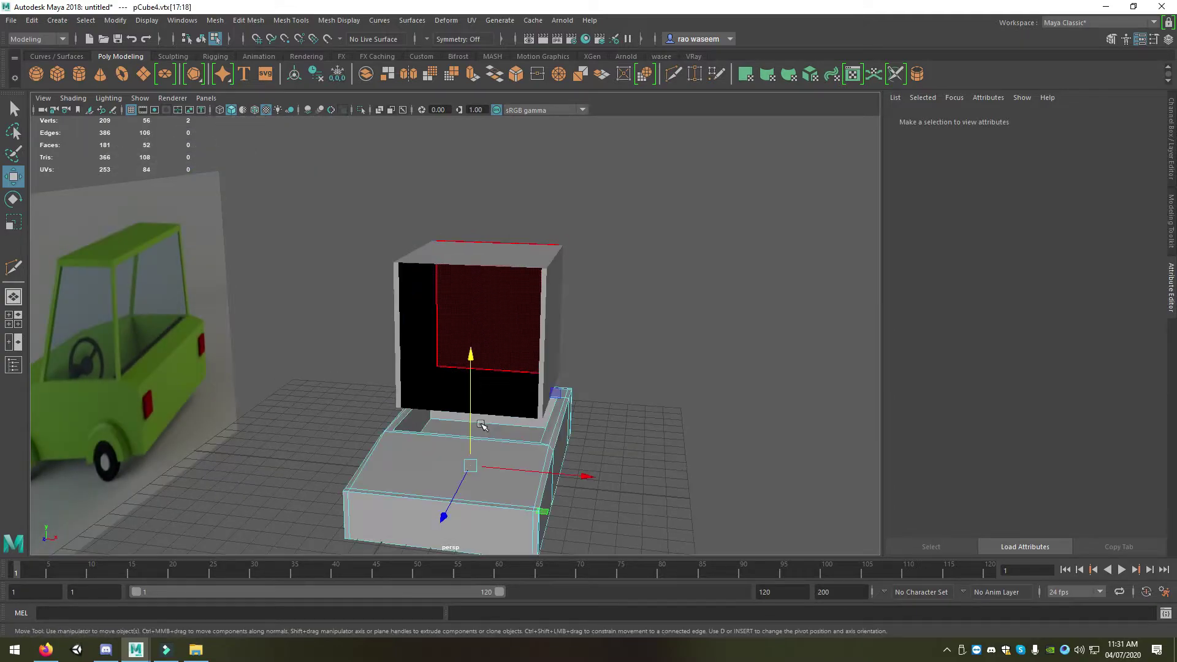
left_click(492, 316)
right_click_drag(492, 300, 496, 309)
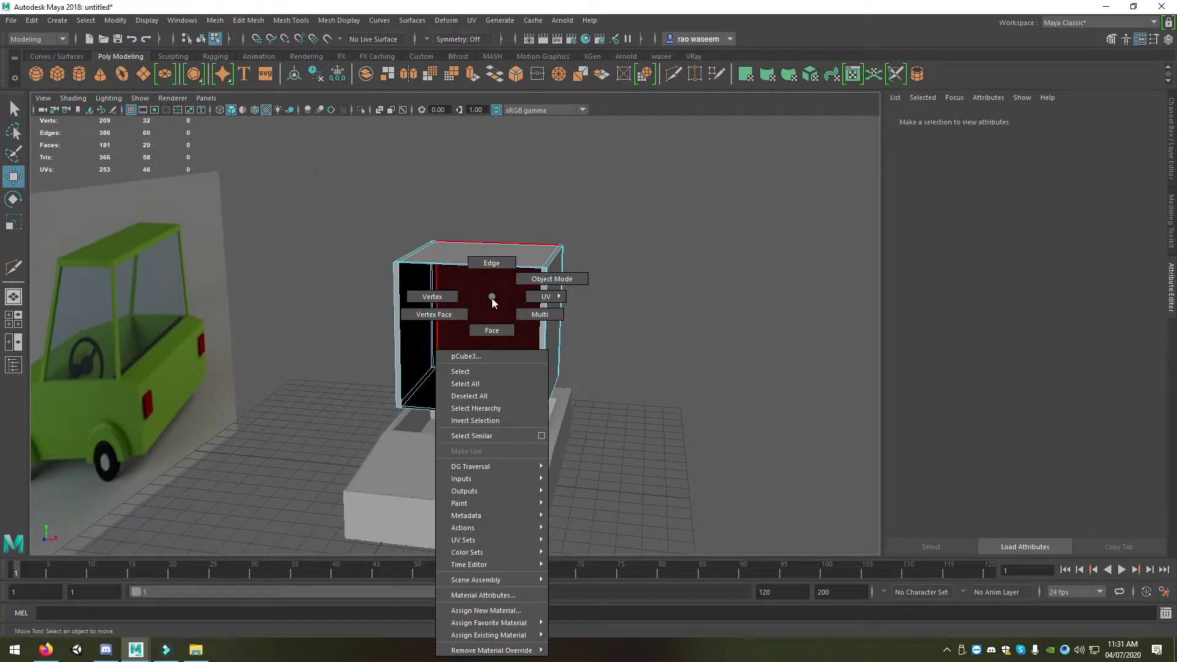
left_click(496, 309)
key("Delete")
left_click(470, 386)
key("Delete")
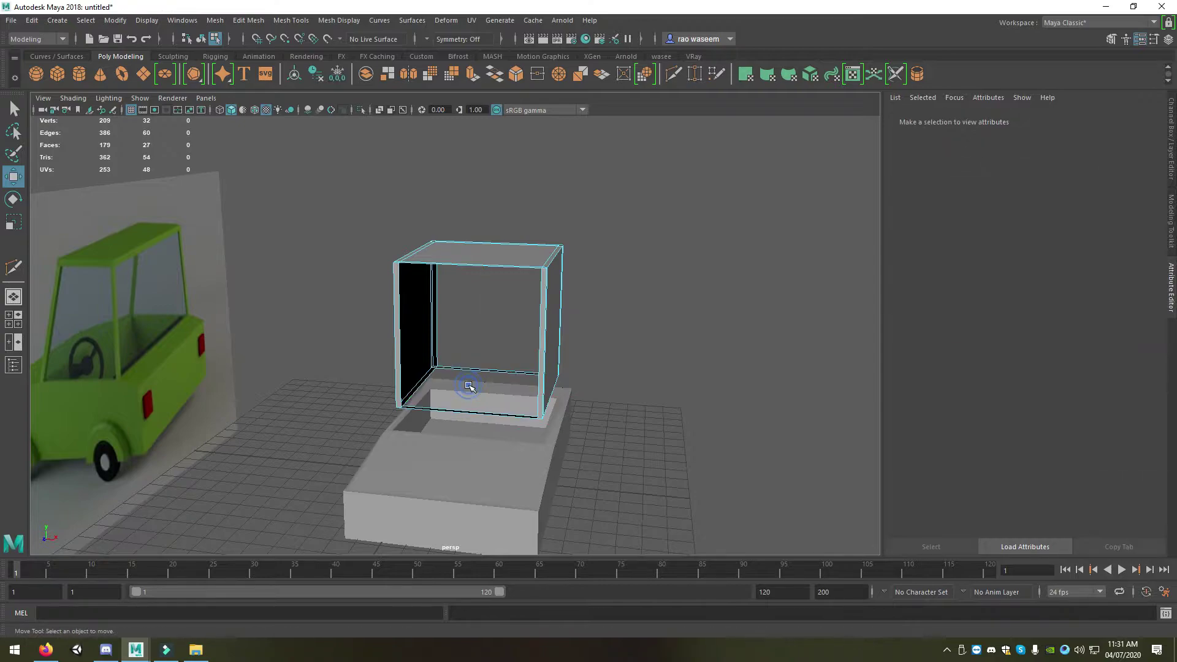
- Delete the left inner faces and the remaining front inner face, leaving corner pillars
left_click(453, 403)
left_click(512, 392)
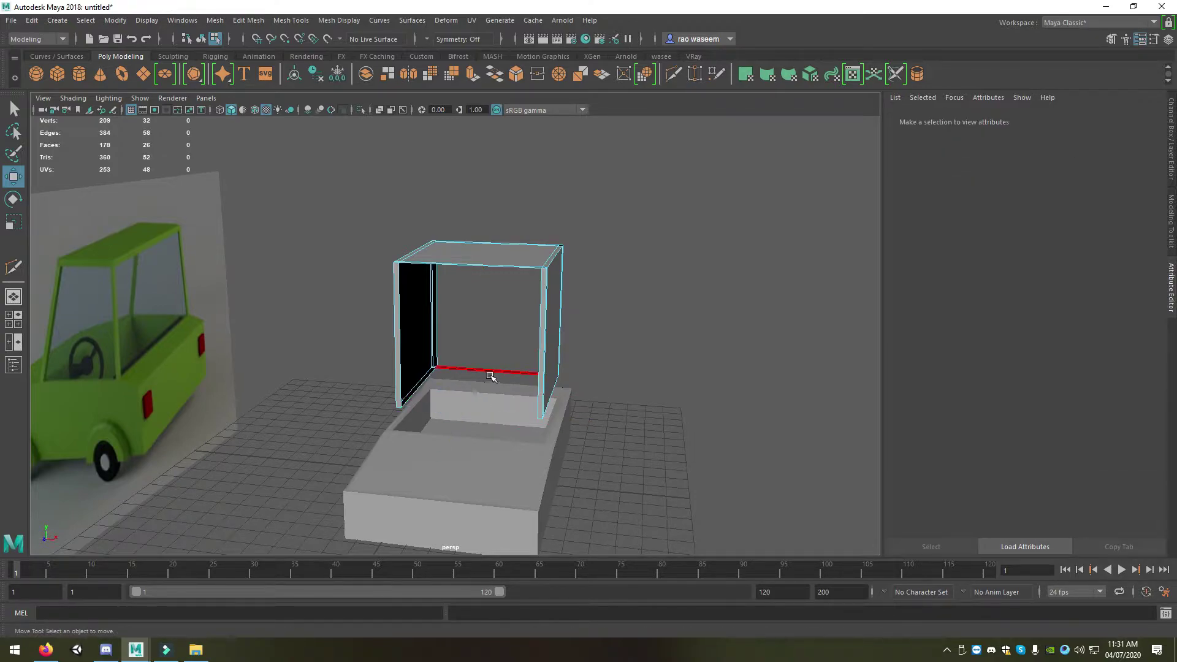
left_click(484, 417)
left_click(468, 357)
key("Delete")
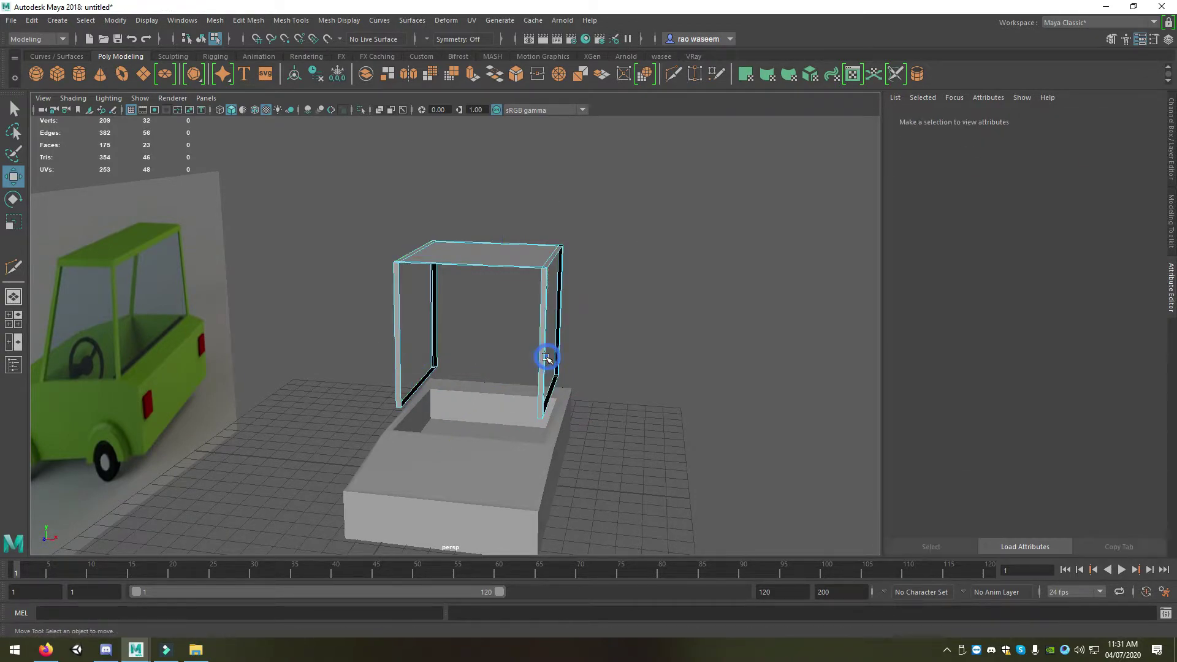
left_click_drag(539, 341, 466, 368, "alt")
left_click(443, 423)
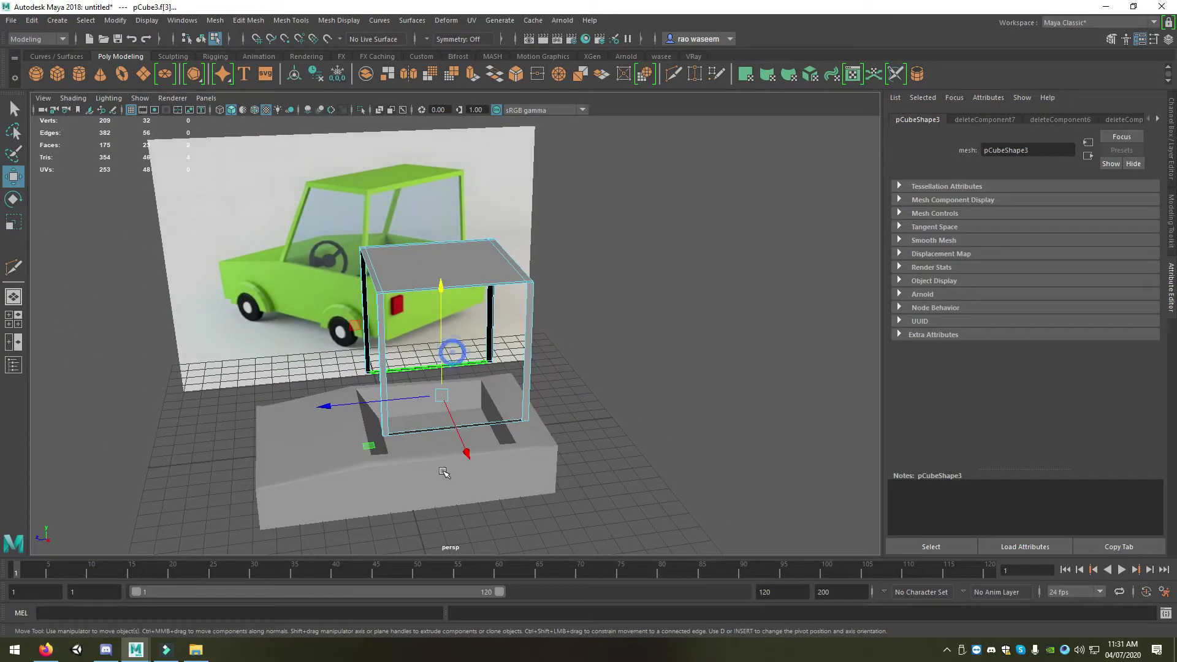
key("Delete")
- Lower the whole roof frame down onto the car base's hollow
left_click_drag(444, 337, 398, 319, "alt")
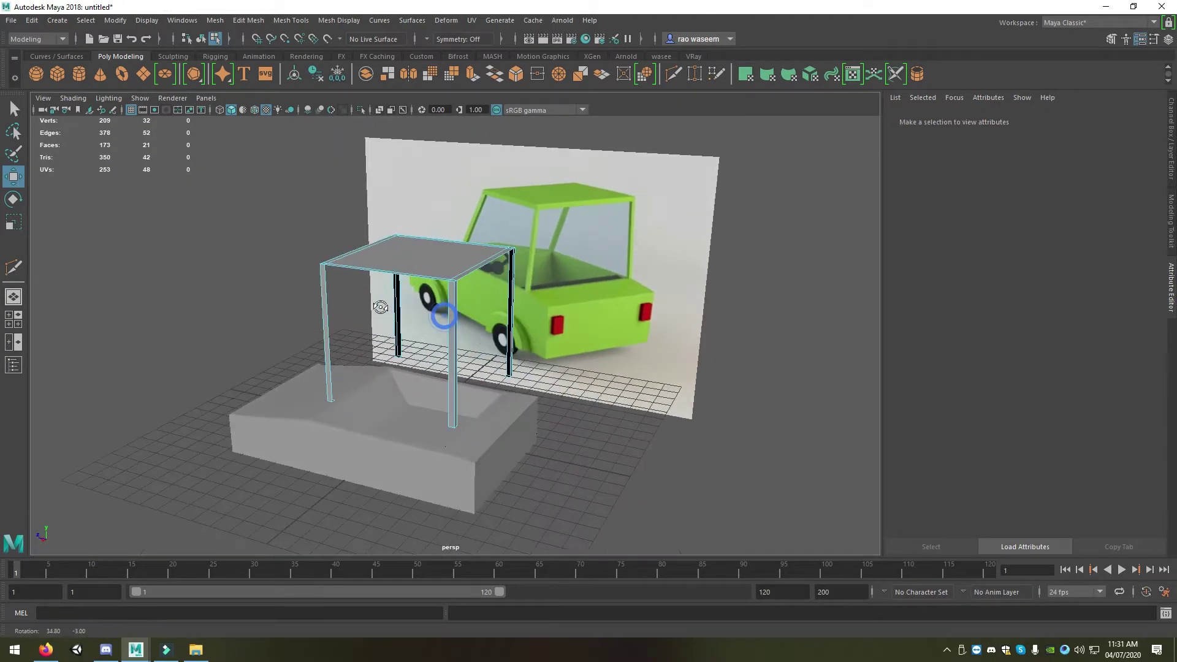
right_click_drag(436, 263, 475, 299)
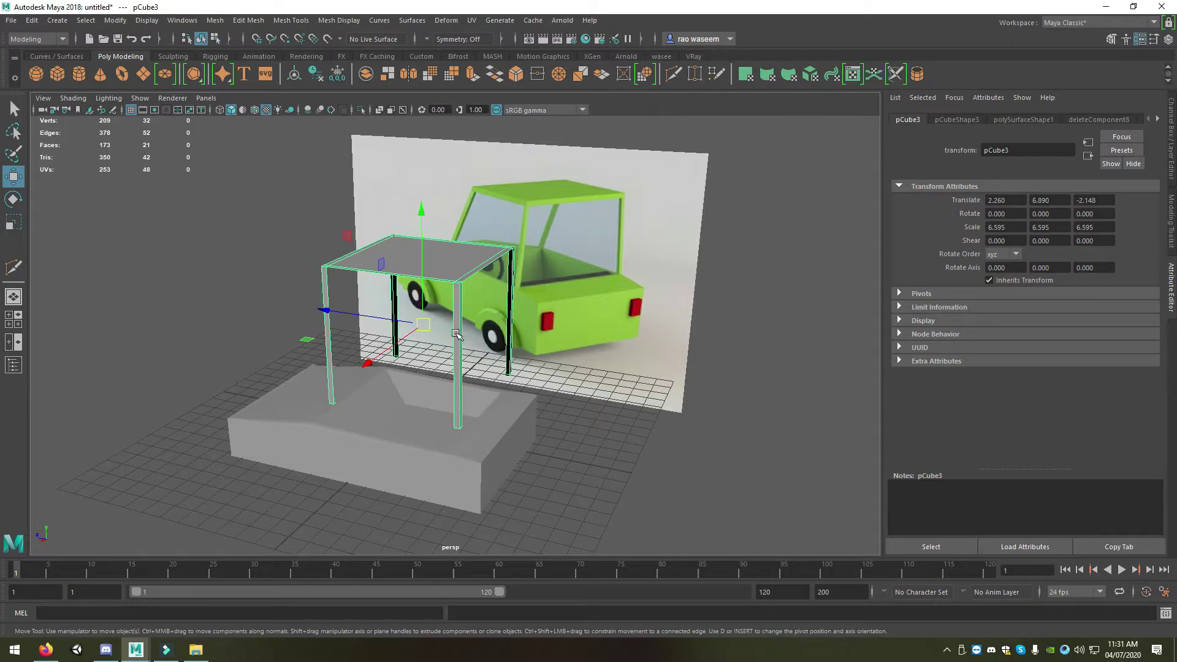
mouse_move(457, 334)
left_mouse_down("alt")
mouse_move(441, 379)
mouse_move(497, 305)
left_mouse_up("alt")
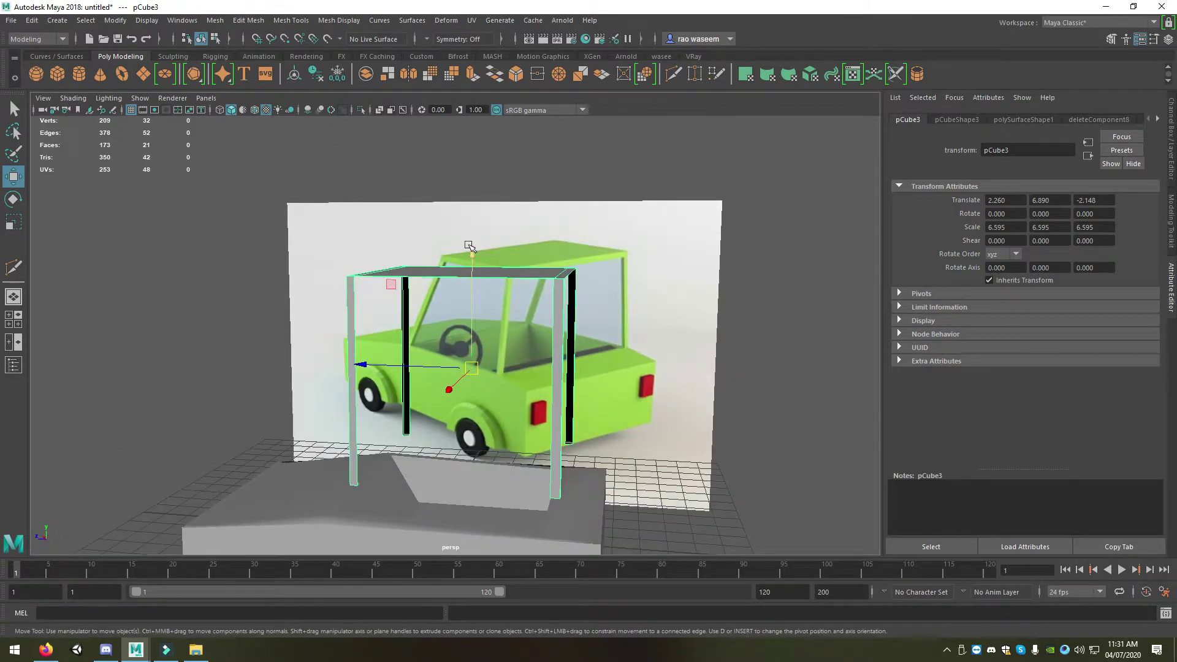
mouse_move(469, 245)
left_mouse_down()
mouse_move(477, 283)
mouse_move(447, 375)
left_mouse_up()
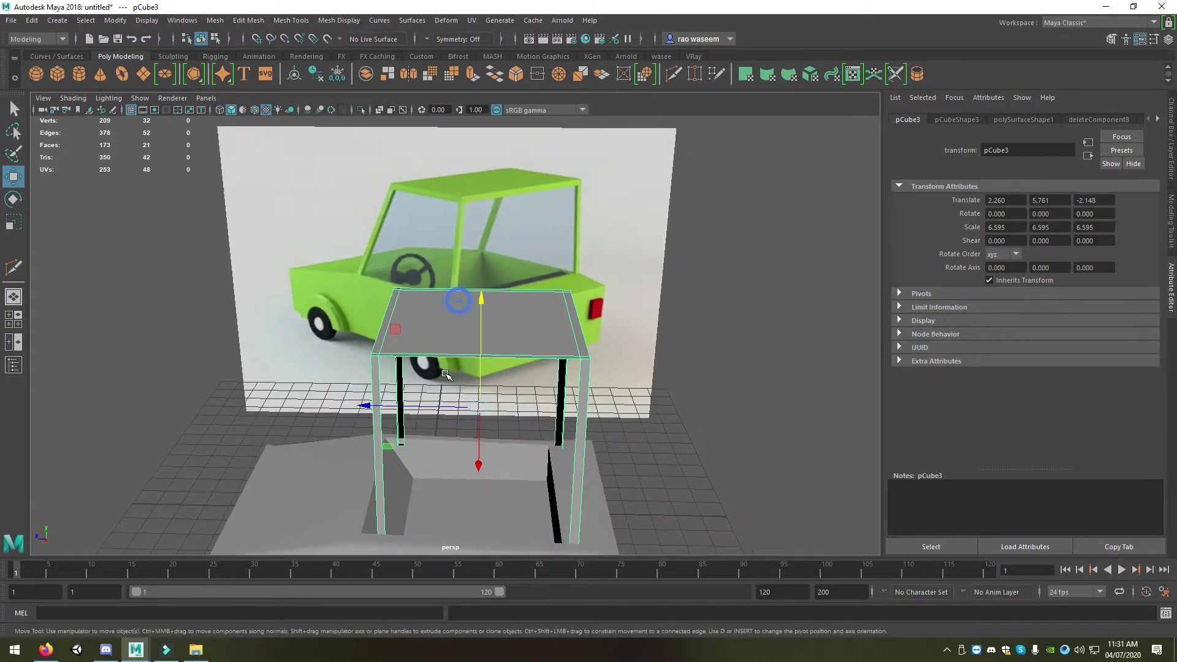
mouse_move(375, 406)
left_mouse_down("alt")
mouse_move(380, 369)
mouse_move(447, 297)
left_mouse_up("alt")
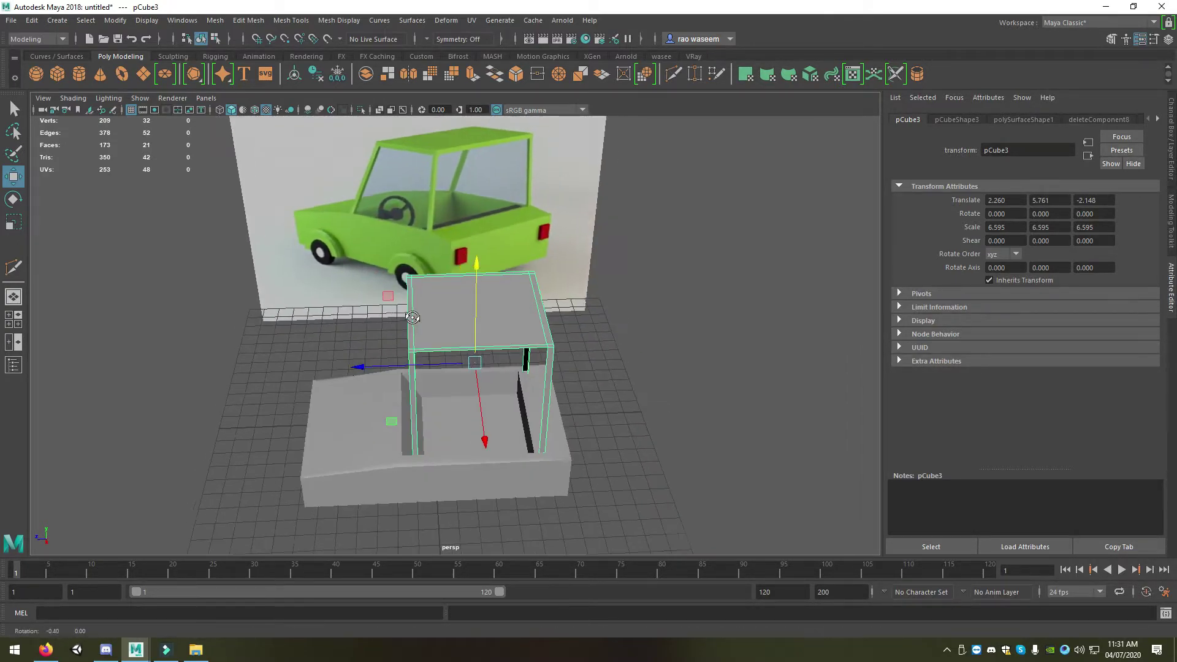
- Select the roof frame's top corner vertices and move them down
right_click(447, 297)
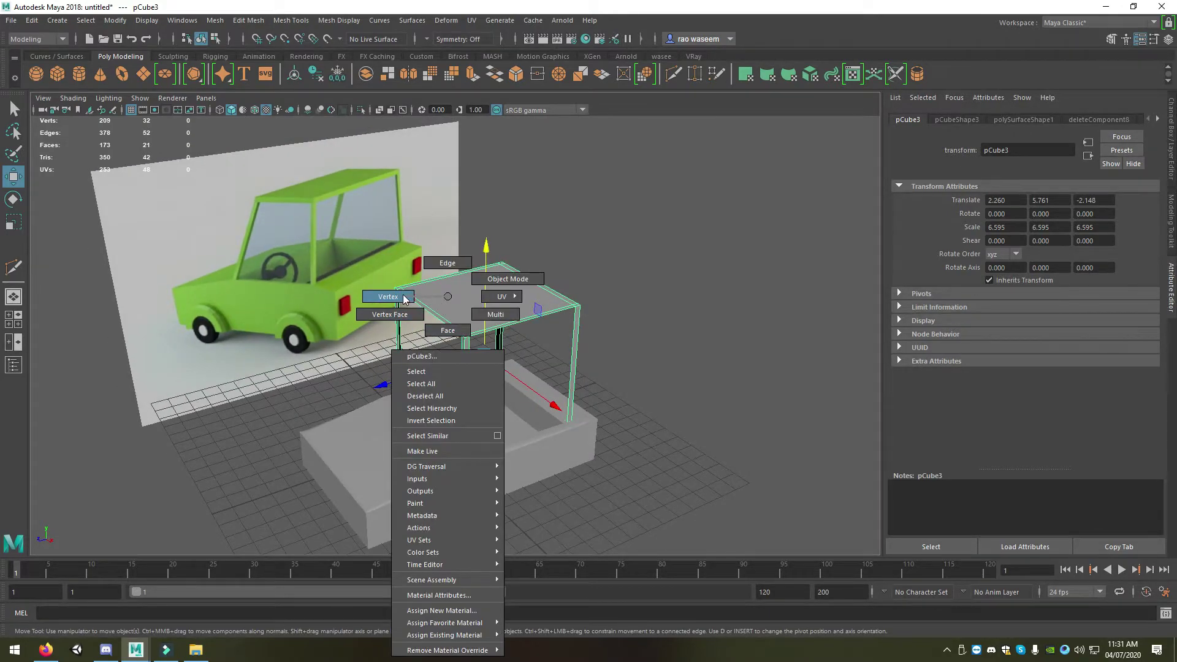
left_click(431, 307)
mouse_move(431, 307)
left_mouse_down("alt")
mouse_move(432, 430)
mouse_move(466, 461)
left_mouse_up("alt")
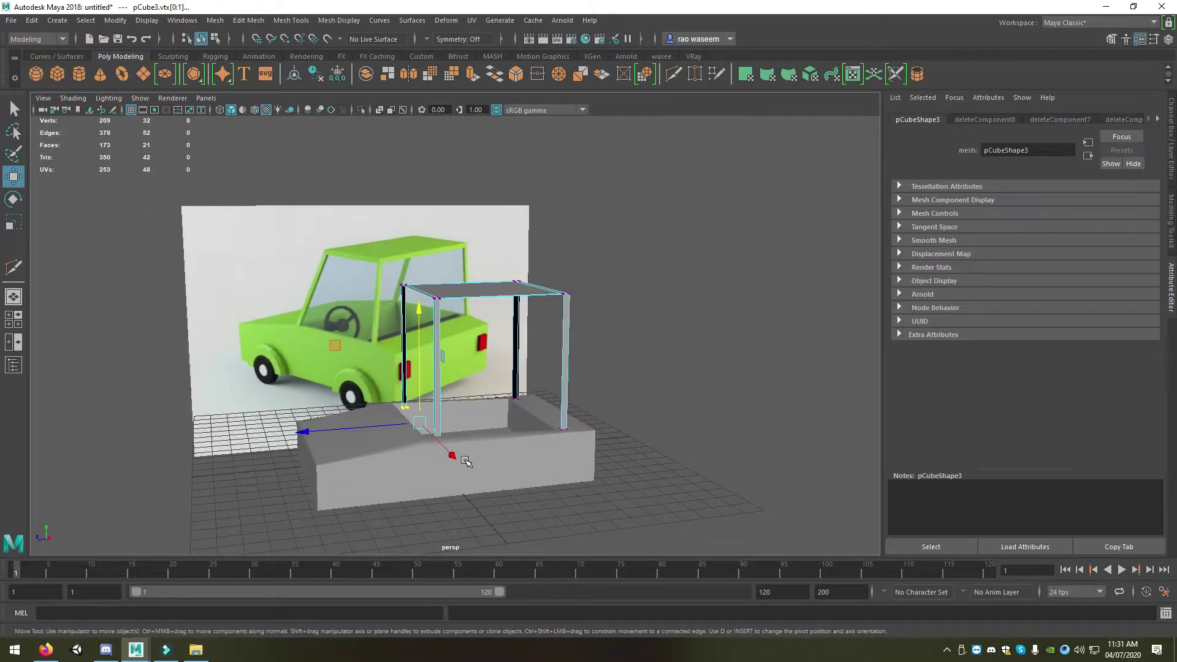
mouse_move(392, 436)
left_mouse_down("alt")
mouse_move(305, 422)
mouse_move(491, 328)
left_mouse_up("alt")
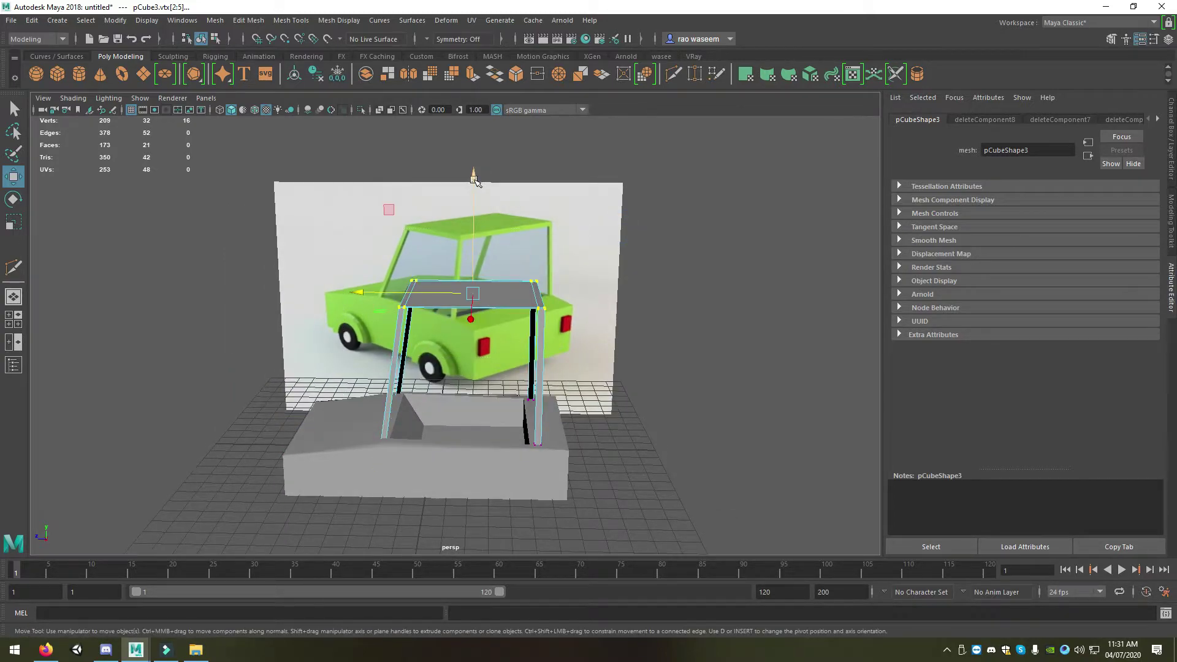
left_click_drag(474, 178, 474, 211)
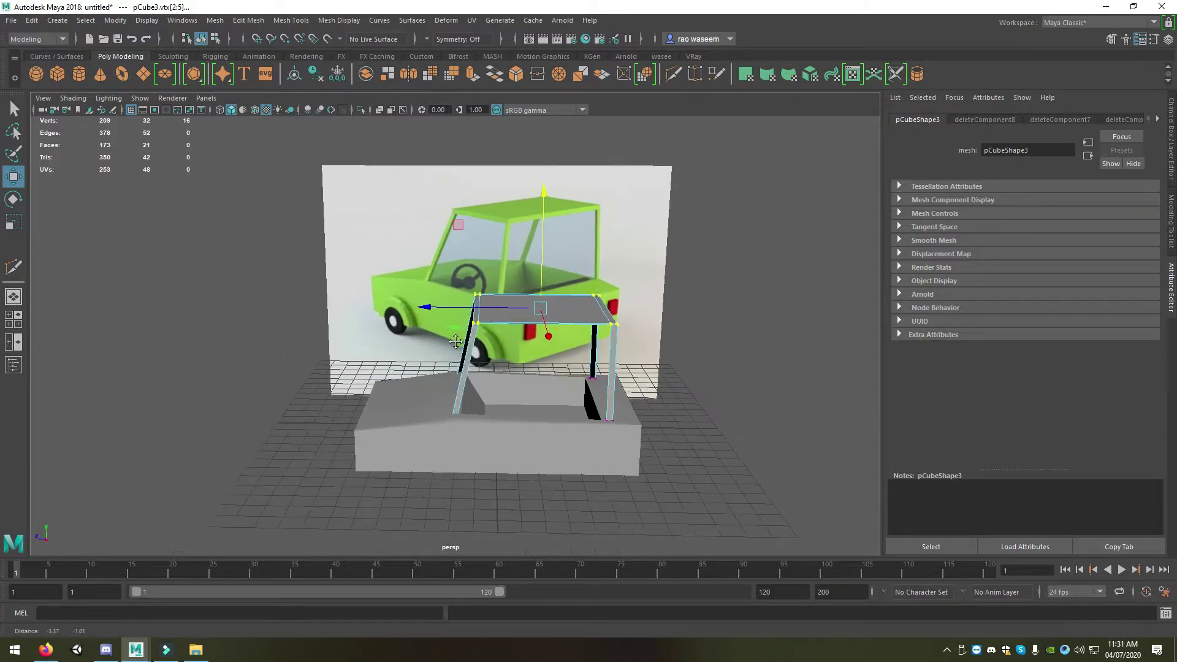
- Orbit around to check the slanted pillars and return to Object Mode
mouse_move(393, 349)
left_mouse_down("alt")
mouse_move(464, 382)
mouse_move(452, 365)
left_mouse_up("alt")
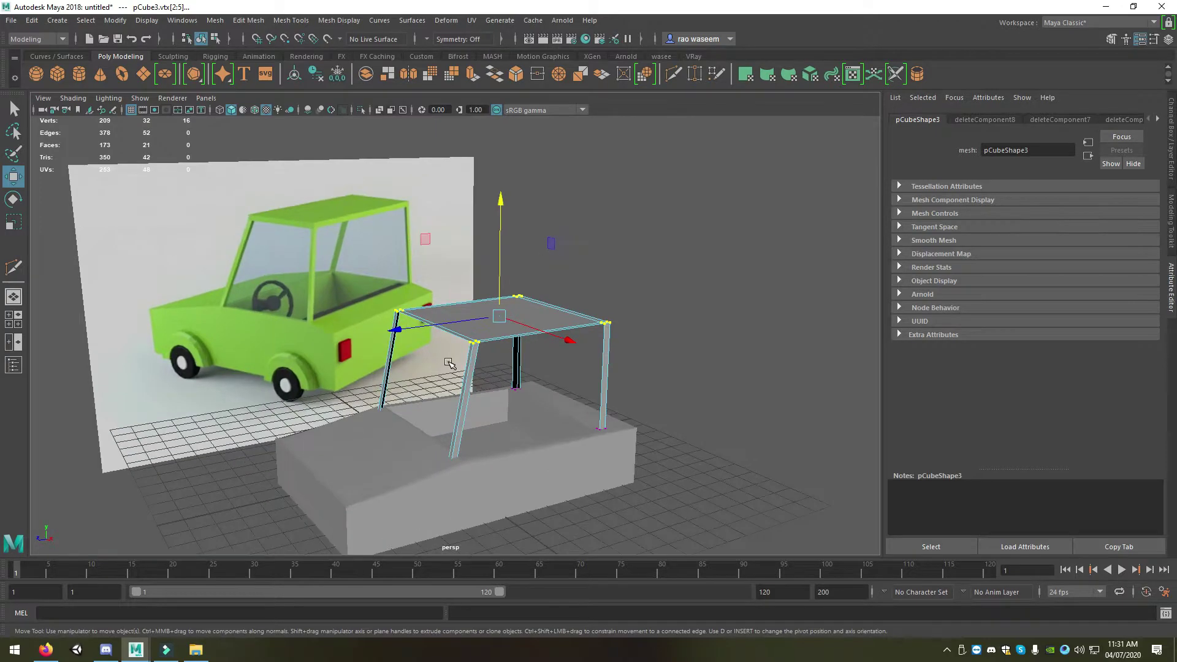
scroll(452, 366, "up", 5)
mouse_move(452, 366)
left_mouse_down("alt")
mouse_move(441, 363)
mouse_move(457, 394)
mouse_move(461, 353)
mouse_move(519, 250)
left_mouse_up("alt")
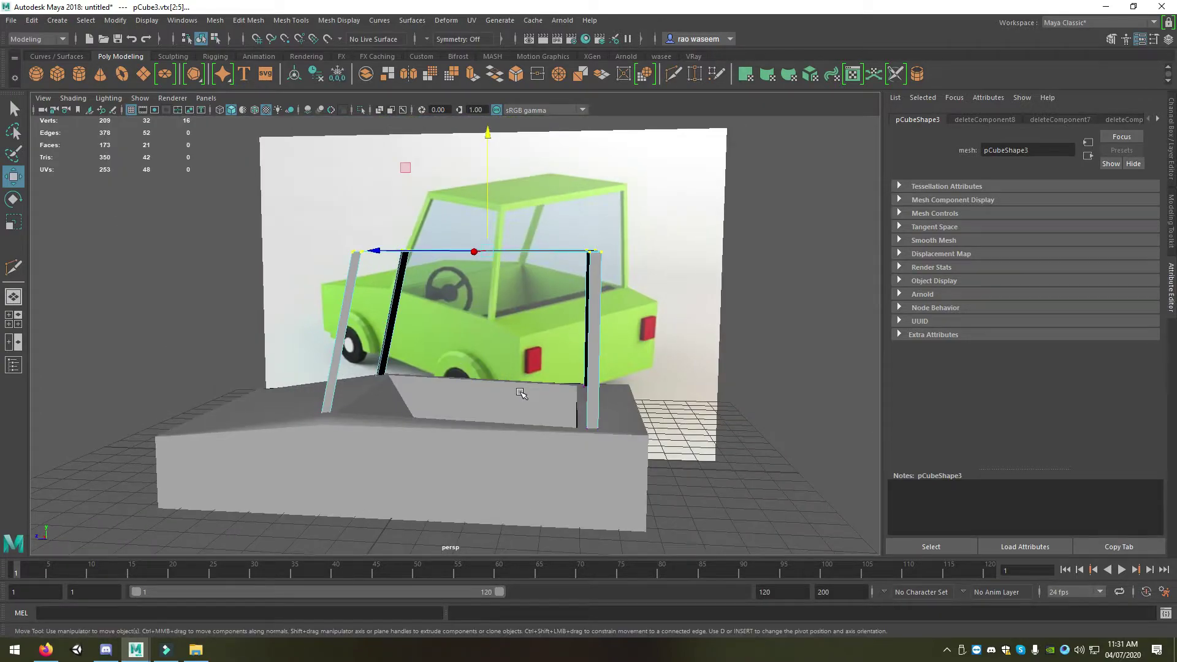
right_click_drag(519, 249, 523, 230)
scroll(627, 345, "down", 3)
mouse_move(626, 345)
left_mouse_down("alt")
mouse_move(379, 314)
mouse_move(407, 384)
mouse_move(400, 354)
mouse_move(372, 380)
left_mouse_up("alt")
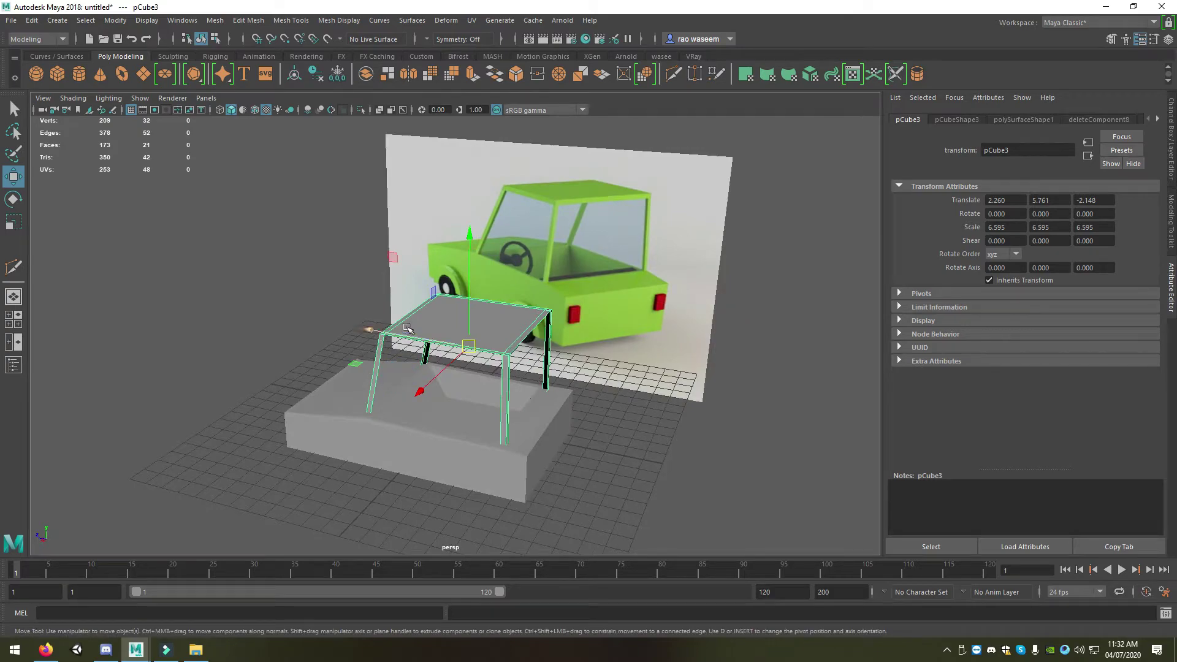
- Create a new polygon cube, raise it, stretch it lengthwise and move it outward
left_click(57, 73)
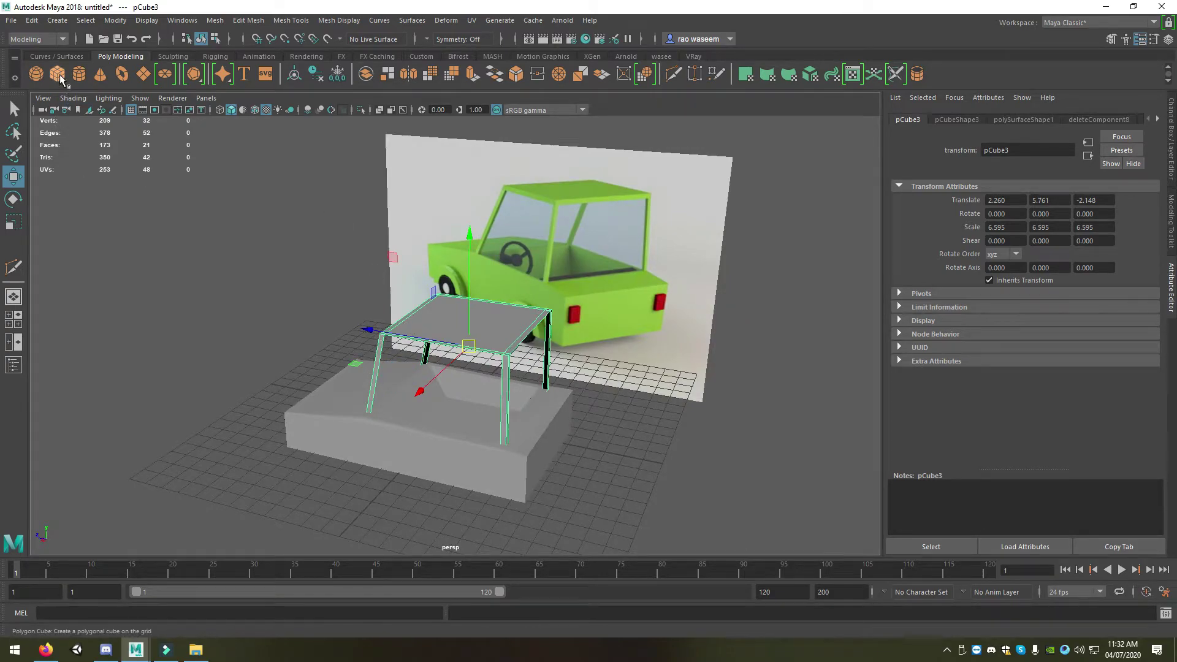
scroll(413, 421, "up", 3)
left_click_drag(460, 413, 460, 295)
key("r")
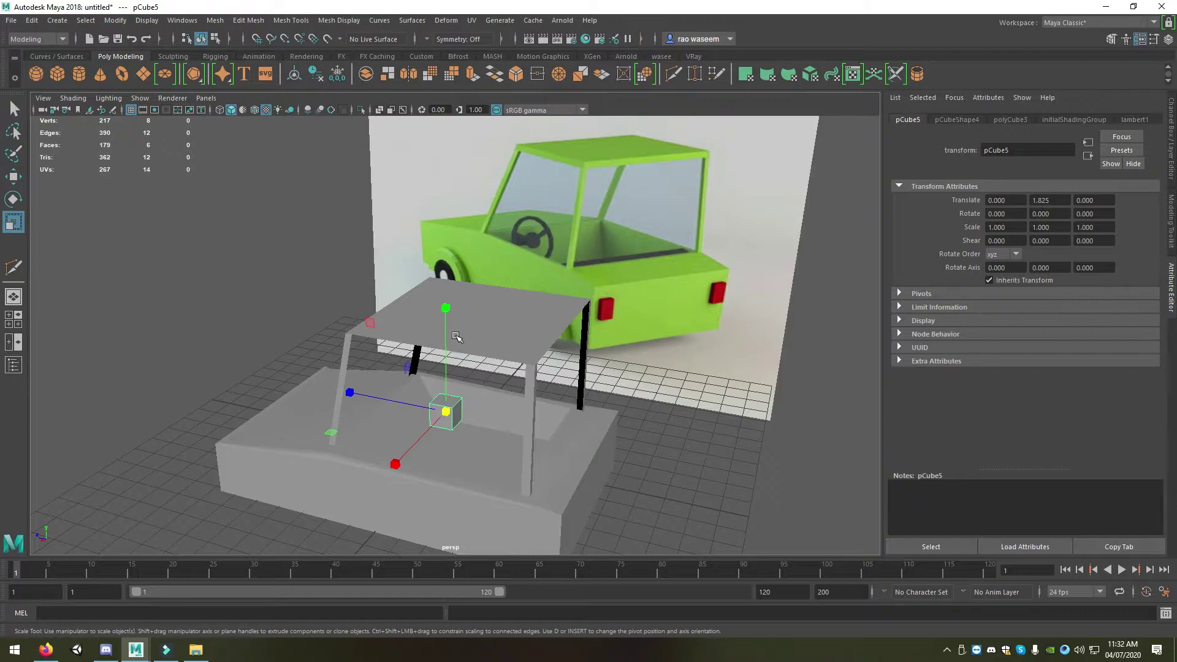
scroll(460, 306, "down", 3)
left_click_drag(400, 428, 347, 473)
key("w")
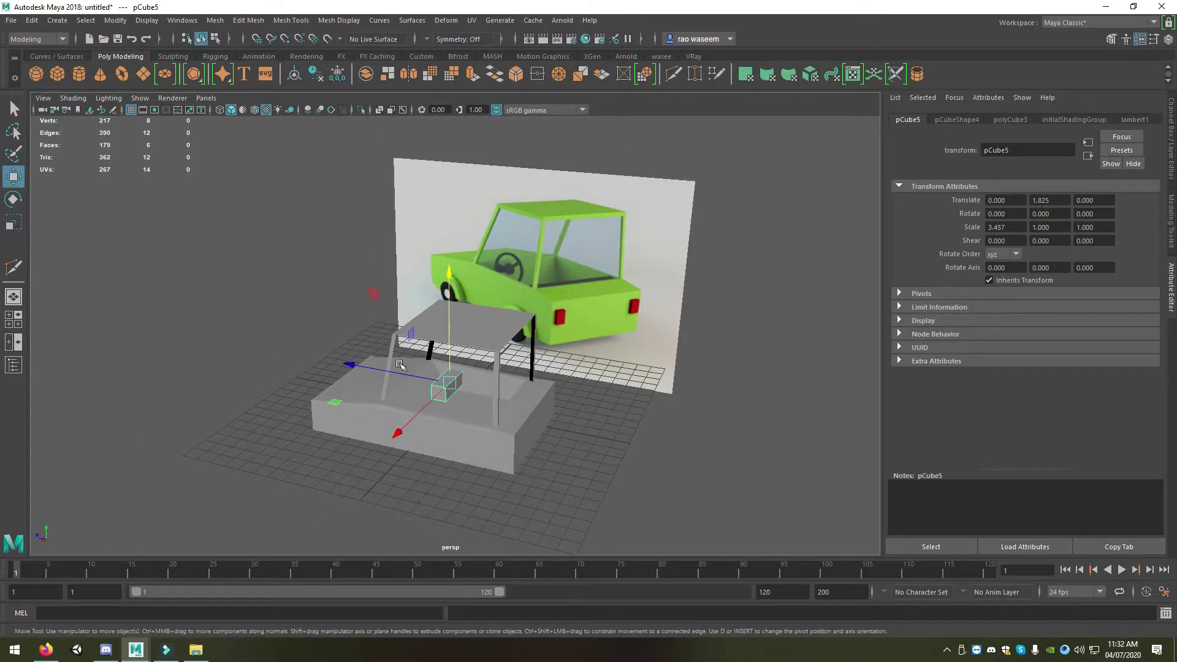
left_click_drag(352, 357, 546, 429)
- Scale the new cube into a thin, flat, long slab
scroll(548, 438, "up", 2)
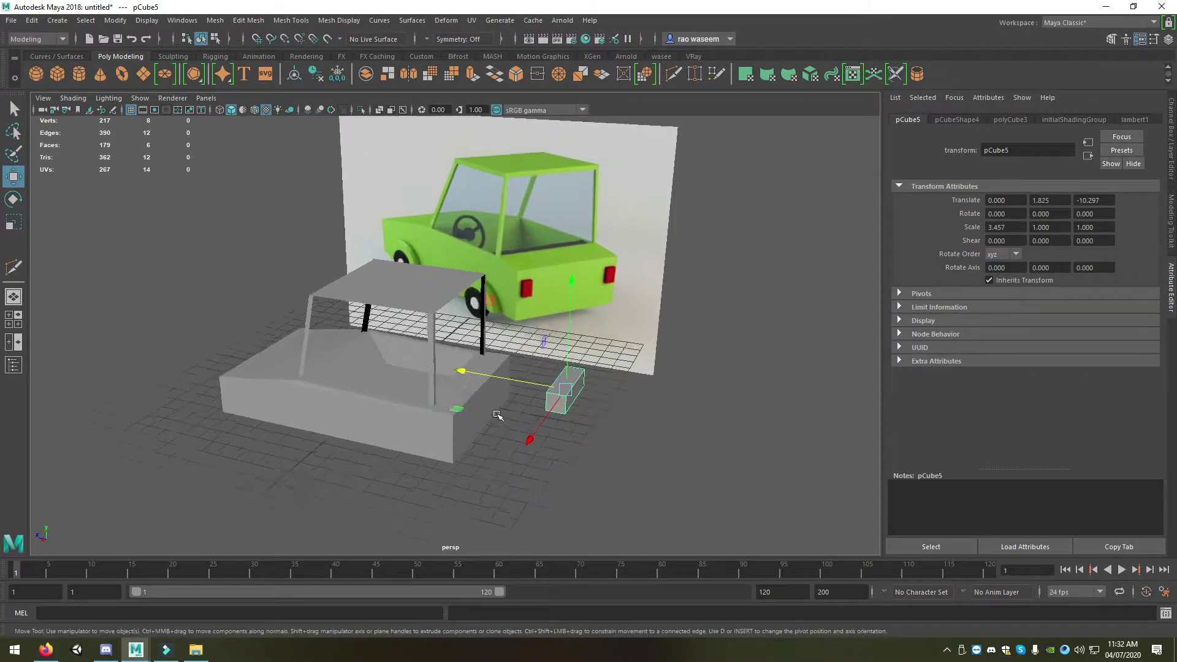
scroll(547, 437, "up", 2)
key("r")
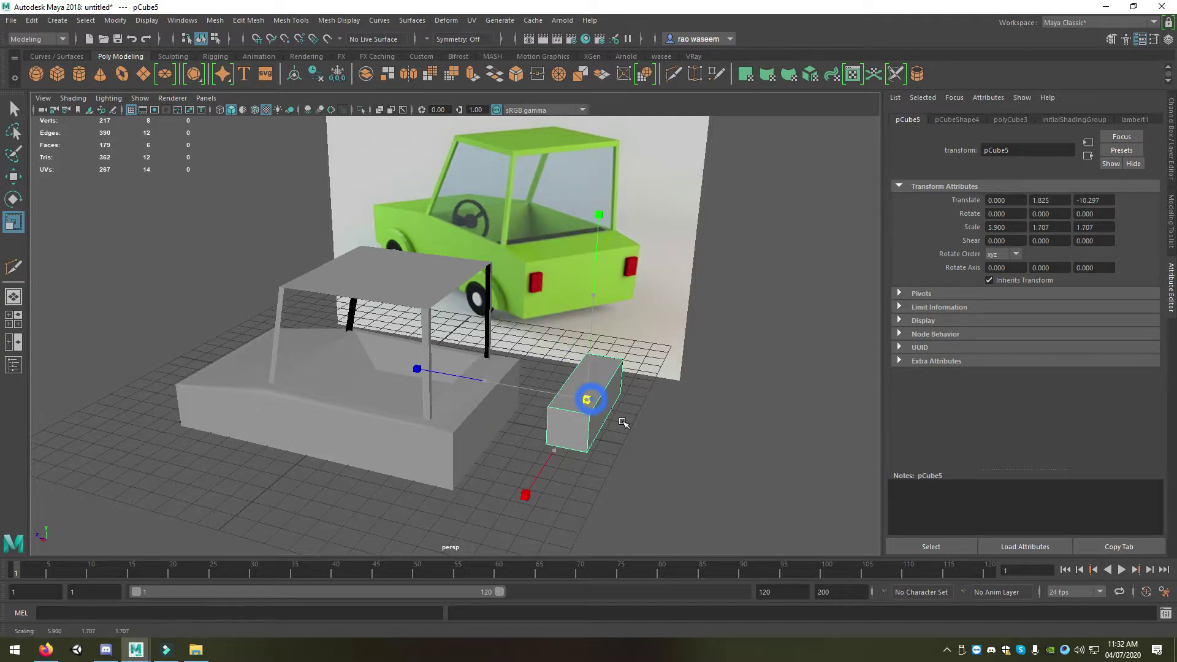
left_click_drag(589, 400, 596, 383)
left_click_drag(593, 297, 605, 369)
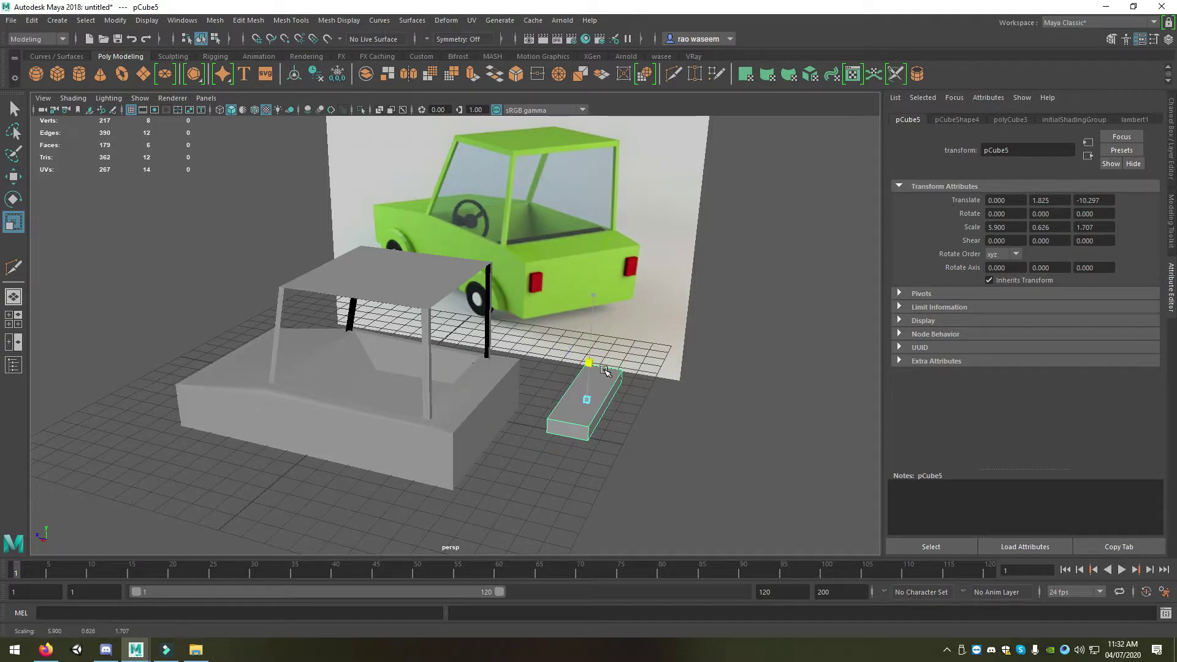
mouse_move(555, 451)
left_mouse_down()
mouse_move(573, 491)
mouse_move(501, 361)
mouse_move(383, 428)
mouse_move(266, 394)
left_mouse_up()
- Move the slab sideways into the base box and lower it onto the floor
key("w")
scroll(266, 395, "up", 3)
left_click_drag(368, 338, 394, 360)
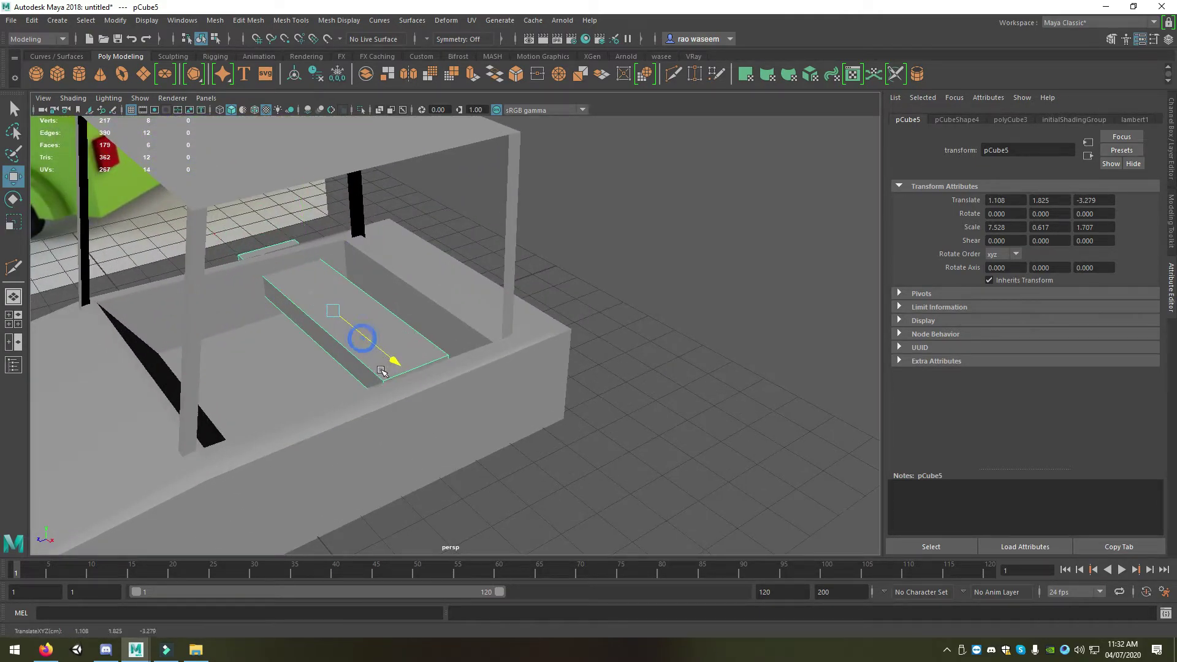
left_click_drag(333, 394, 323, 370, "alt")
mouse_move(353, 267)
left_mouse_down()
mouse_move(362, 297)
mouse_move(251, 322)
mouse_move(263, 326)
left_mouse_up()
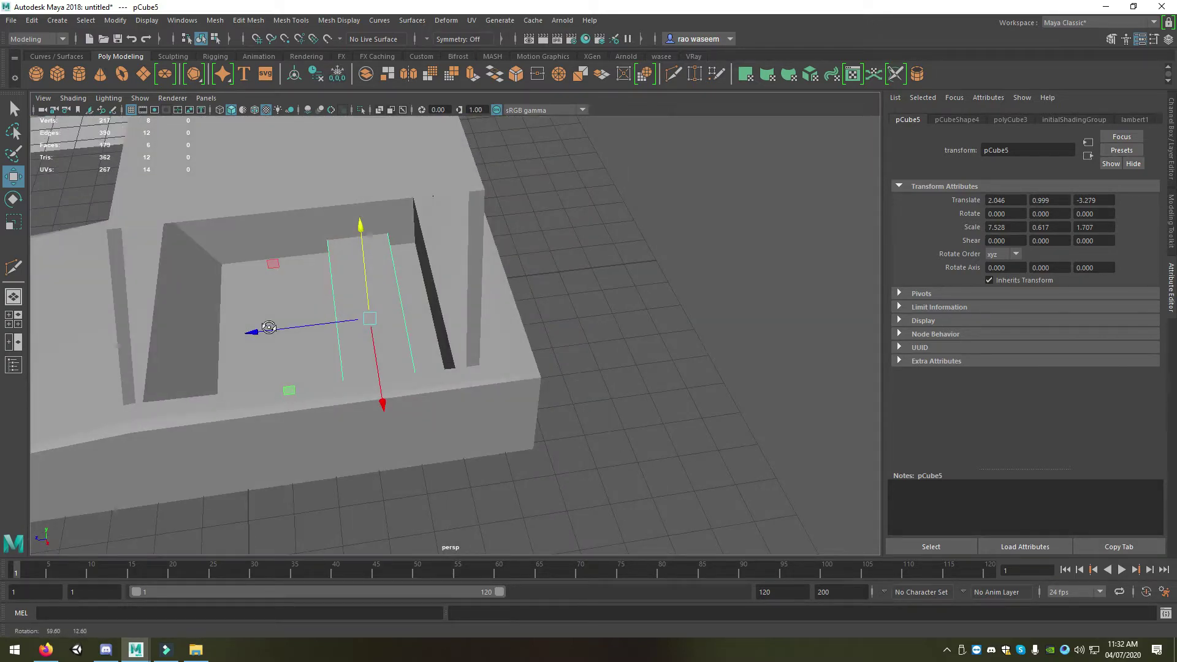
key("t")
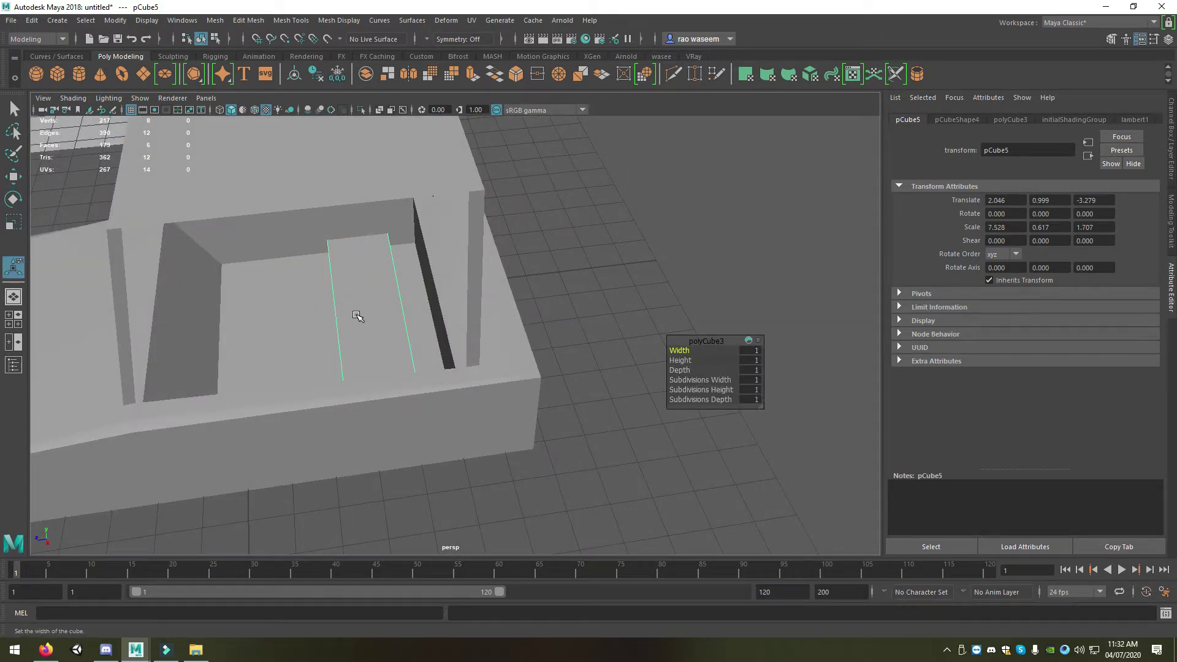
key("w")
mouse_move(355, 313)
left_mouse_down("alt")
mouse_move(342, 305)
mouse_move(511, 340)
mouse_move(457, 324)
left_mouse_up("alt")
key("r")
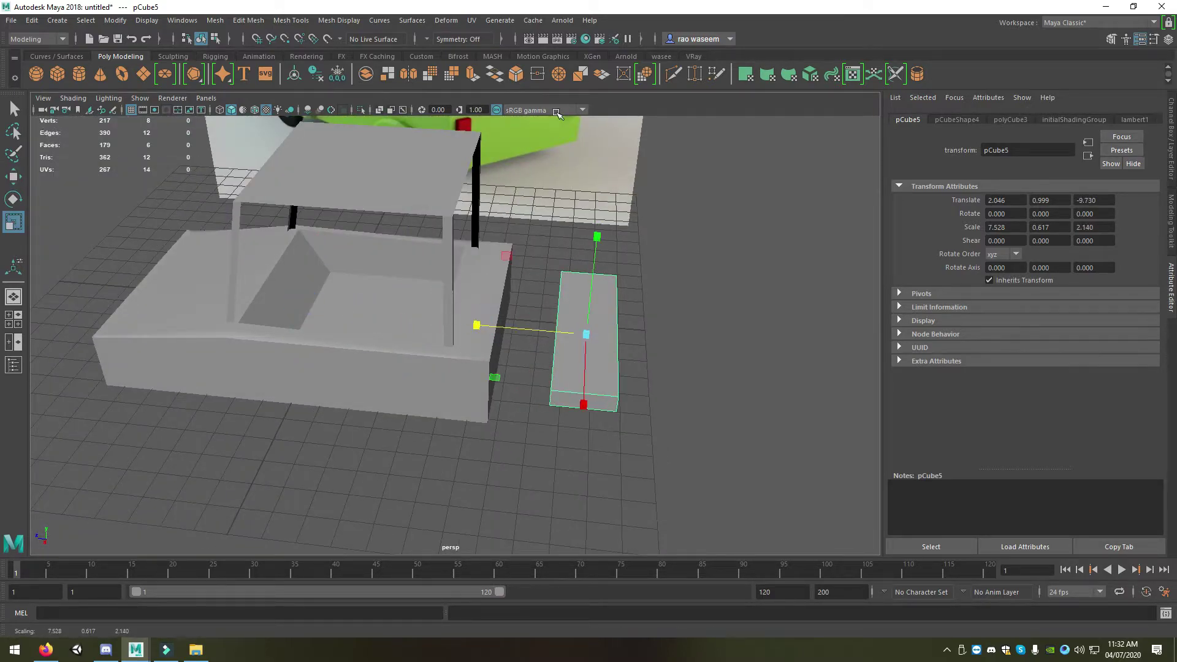
- Cut an edge into the slab and extrude its narrow strip upward into a backrest
left_click(680, 79)
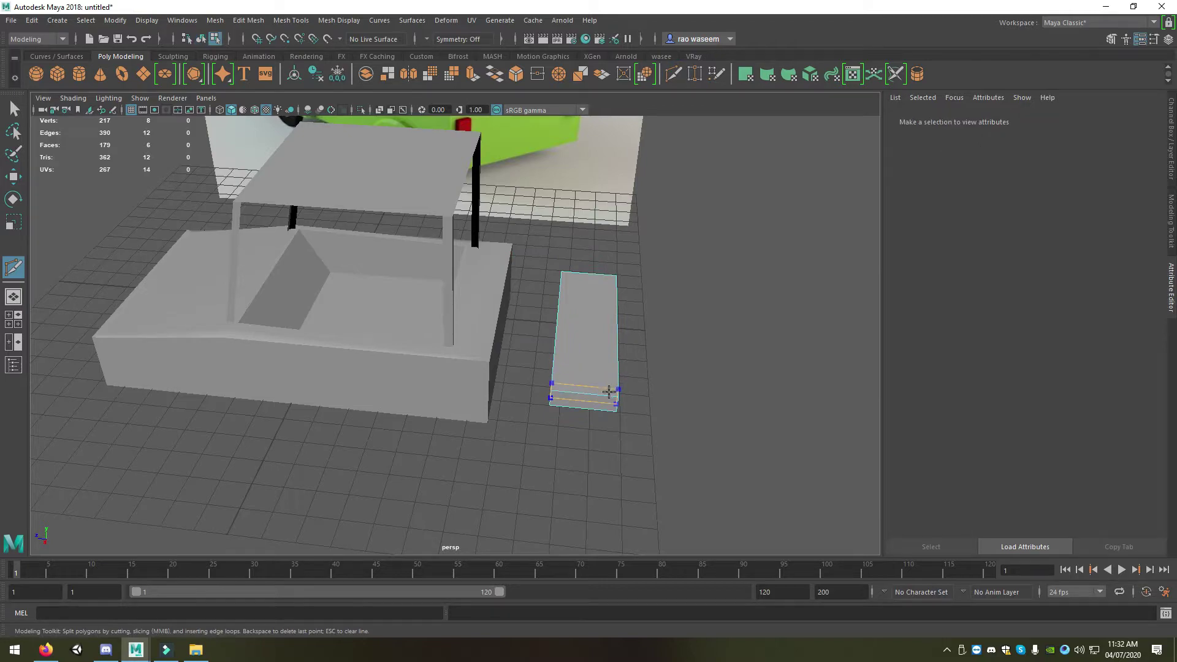
left_click(610, 365)
key("w")
left_click(612, 358)
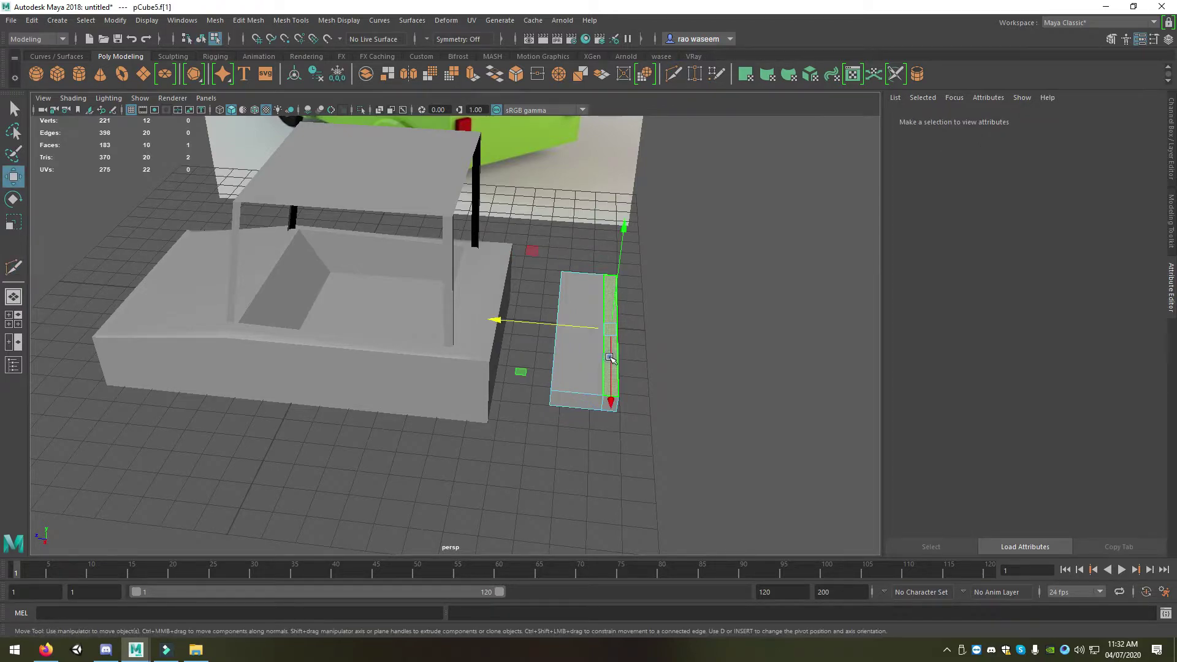
key("ctrl+e")
mouse_move(613, 355)
left_mouse_down("alt")
mouse_move(647, 246)
mouse_move(577, 316)
left_mouse_up("alt")
right_click(574, 320)
left_click(621, 279)
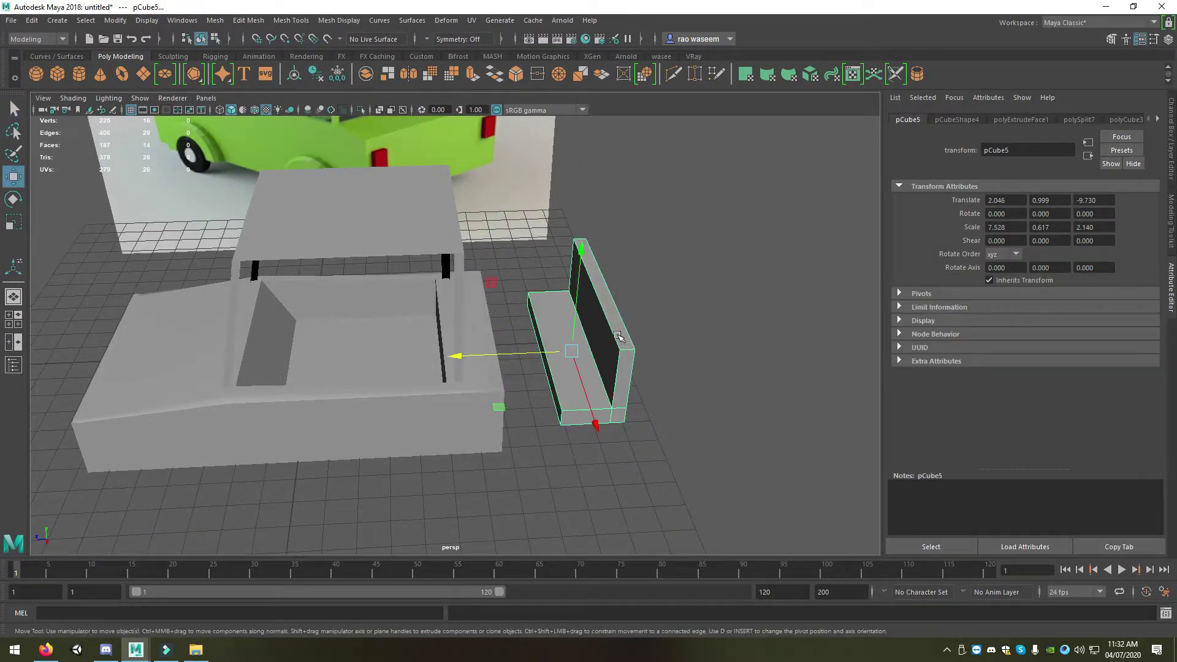
- Move the seat into the base box and scale it shorter to fit
mouse_move(464, 354)
left_mouse_down()
mouse_move(262, 367)
mouse_move(323, 368)
left_mouse_up()
key("r")
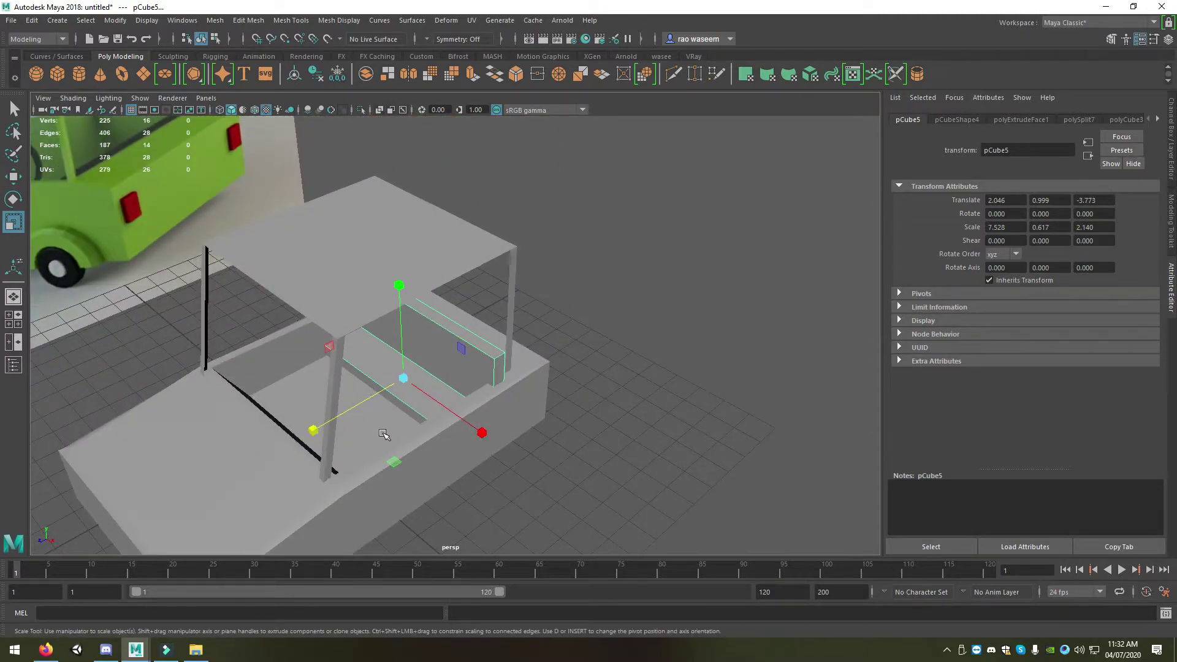
left_click_drag(477, 439, 472, 425)
left_click_drag(473, 426, 514, 409, "alt")
key("w")
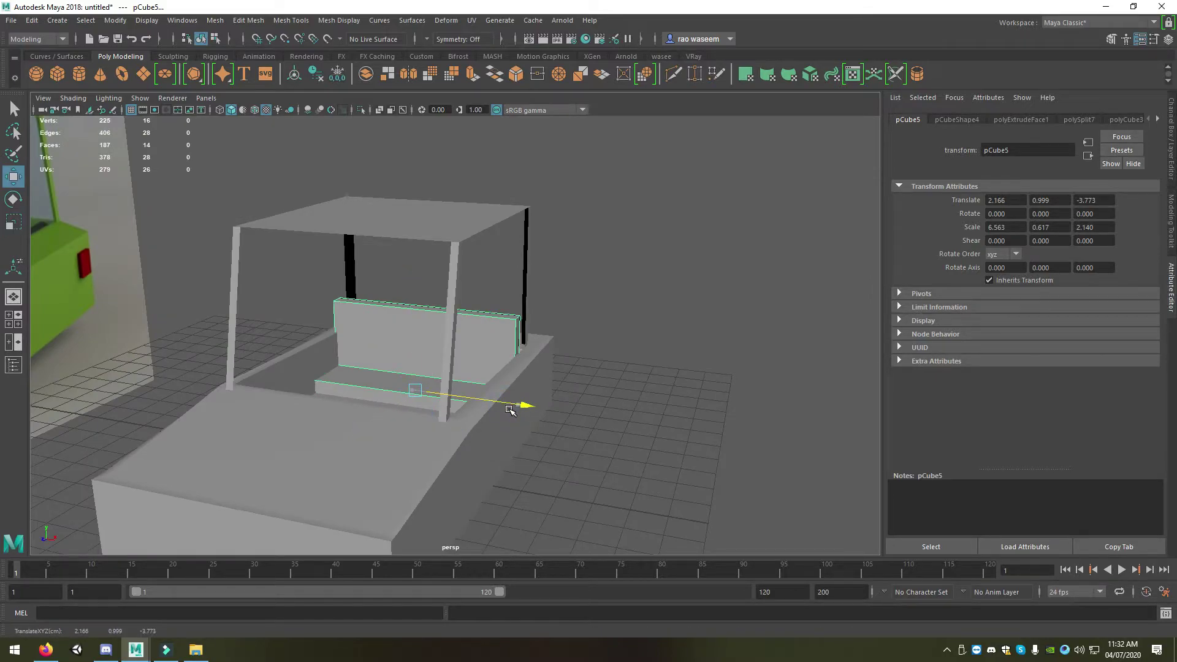
- Orbit, pan and zoom around to inspect the seat inside the cabin
left_click_drag(513, 409, 315, 355, "alt")
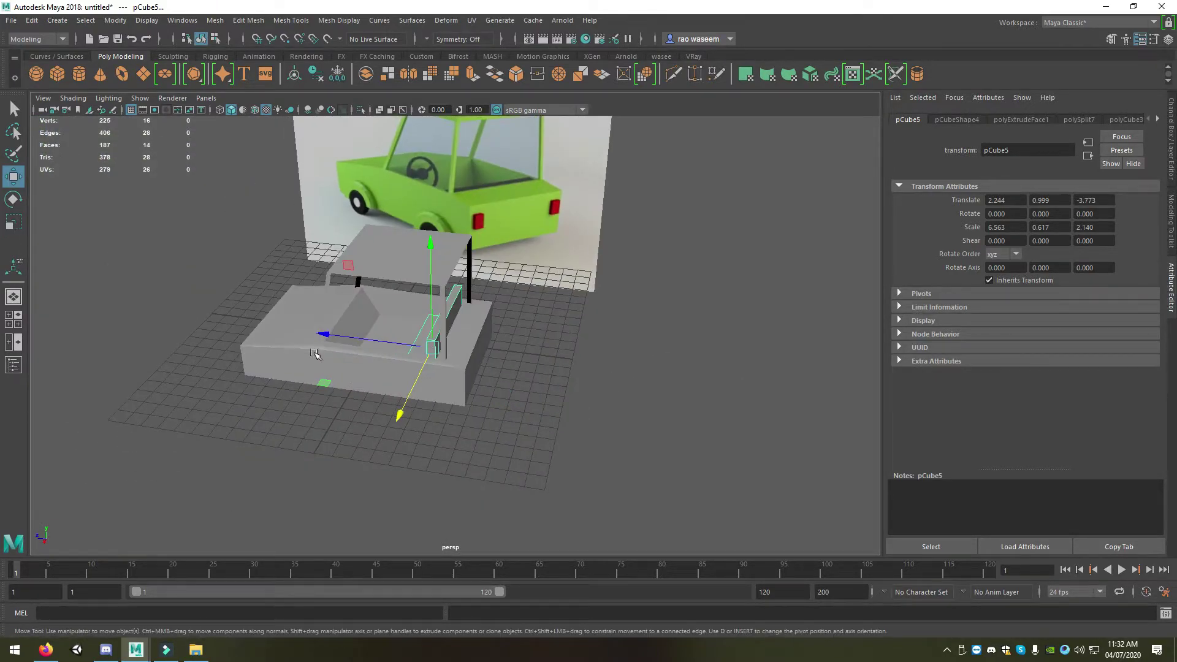
left_click_drag(239, 338, 213, 322, "alt")
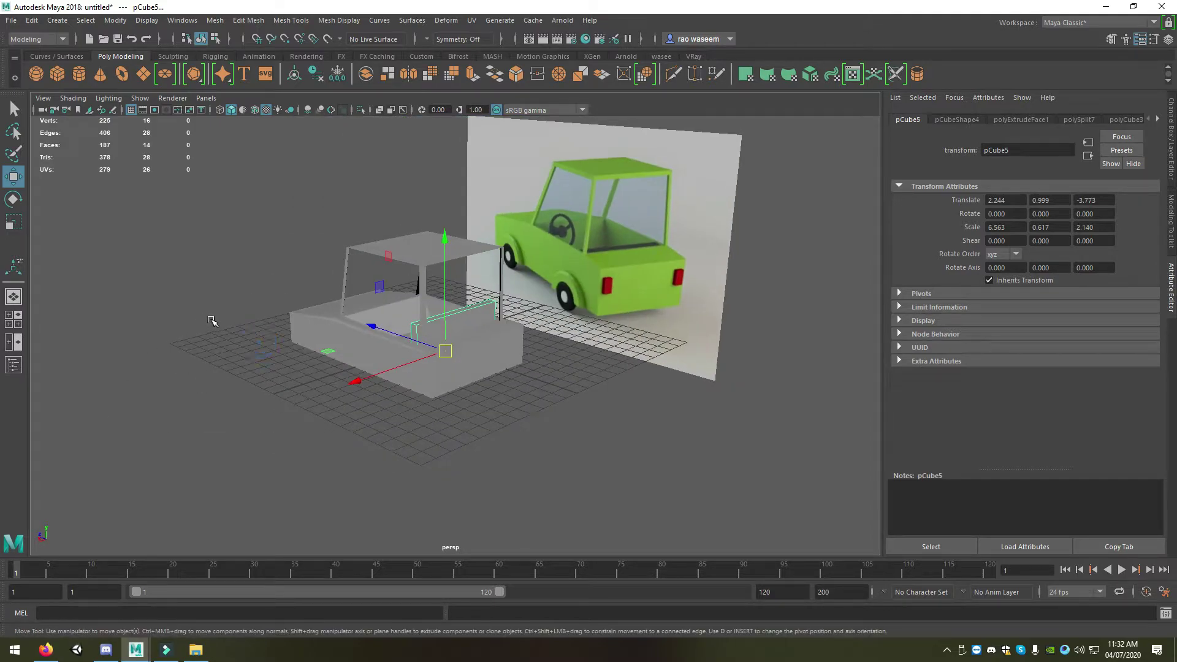
scroll(426, 407, "up", 3)
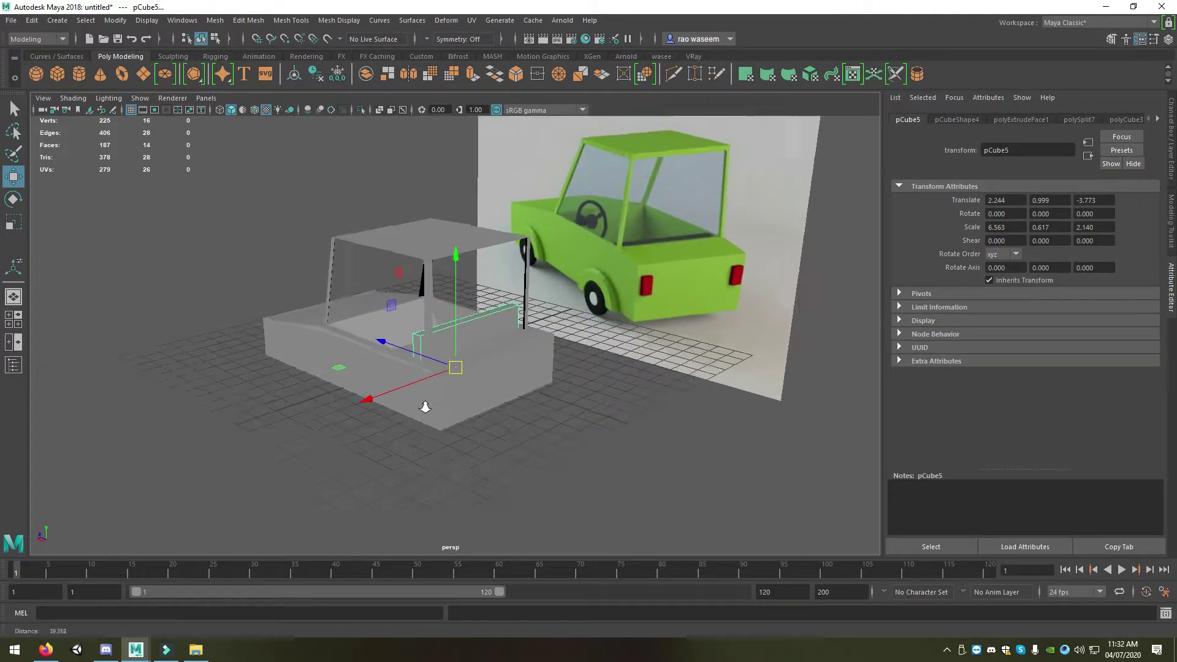
left_click_drag(426, 407, 523, 400, "alt")
middle_click_drag(523, 399, 420, 387, "alt")
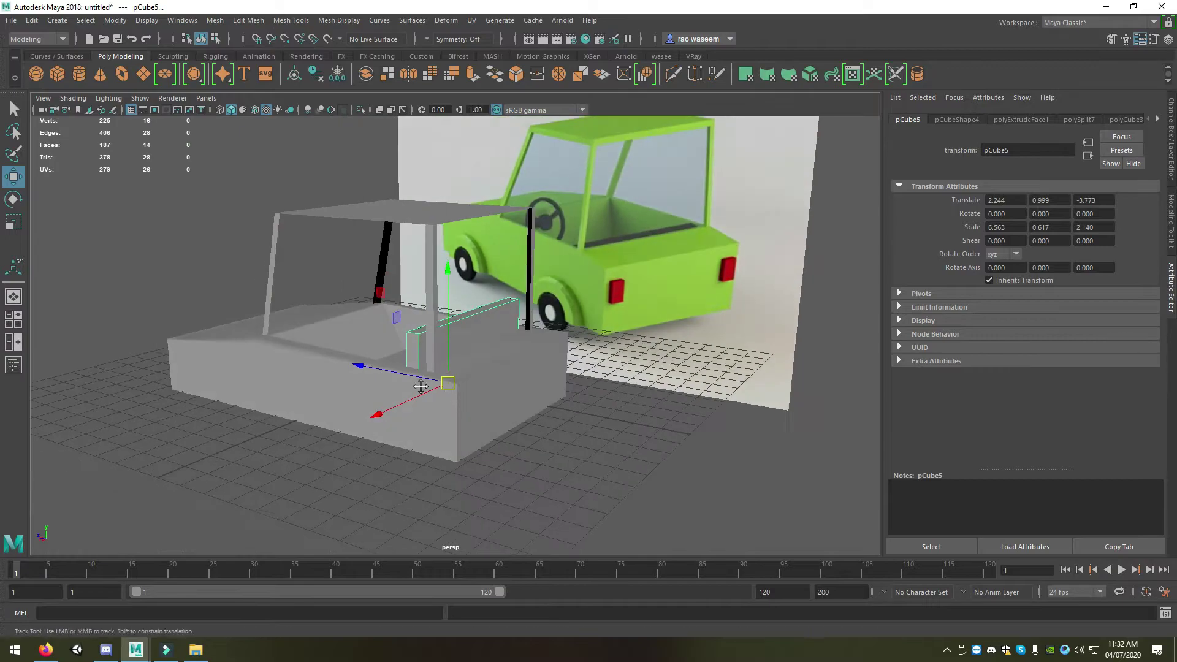
scroll(420, 386, "down", 3)
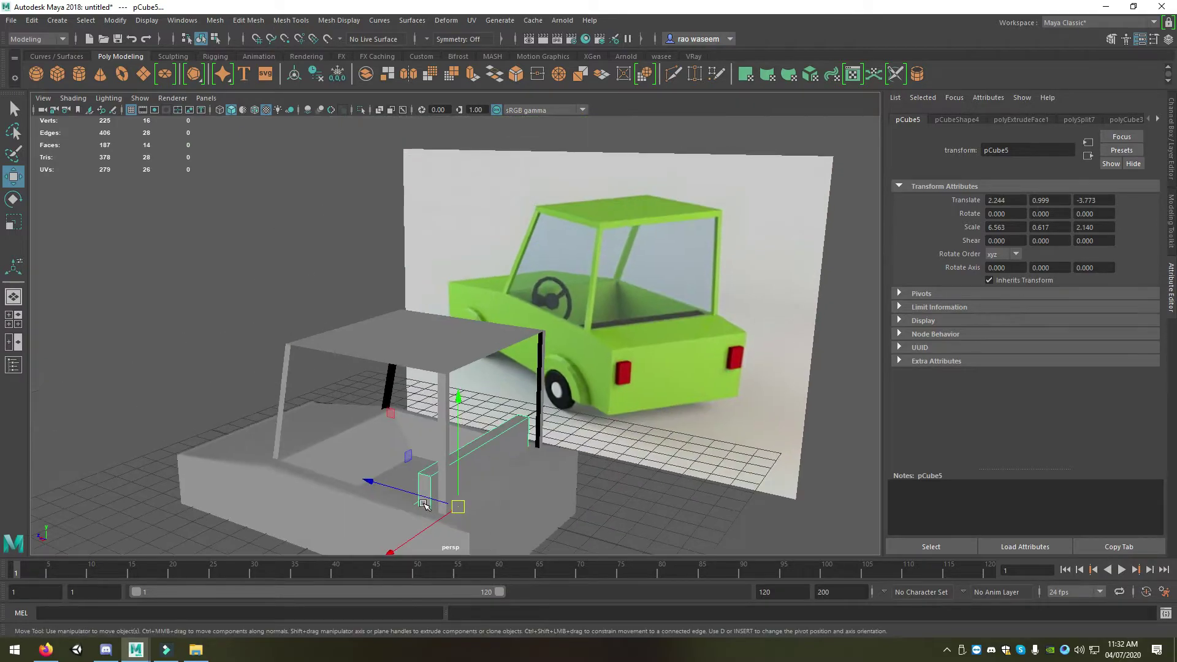
scroll(396, 471, "up", 4)
scroll(395, 386, "down", 3)
mouse_move(394, 408)
left_mouse_down("alt")
mouse_move(349, 399)
mouse_move(495, 409)
mouse_move(429, 393)
mouse_move(454, 362)
left_mouse_up("alt")
scroll(349, 399, "up", 3)
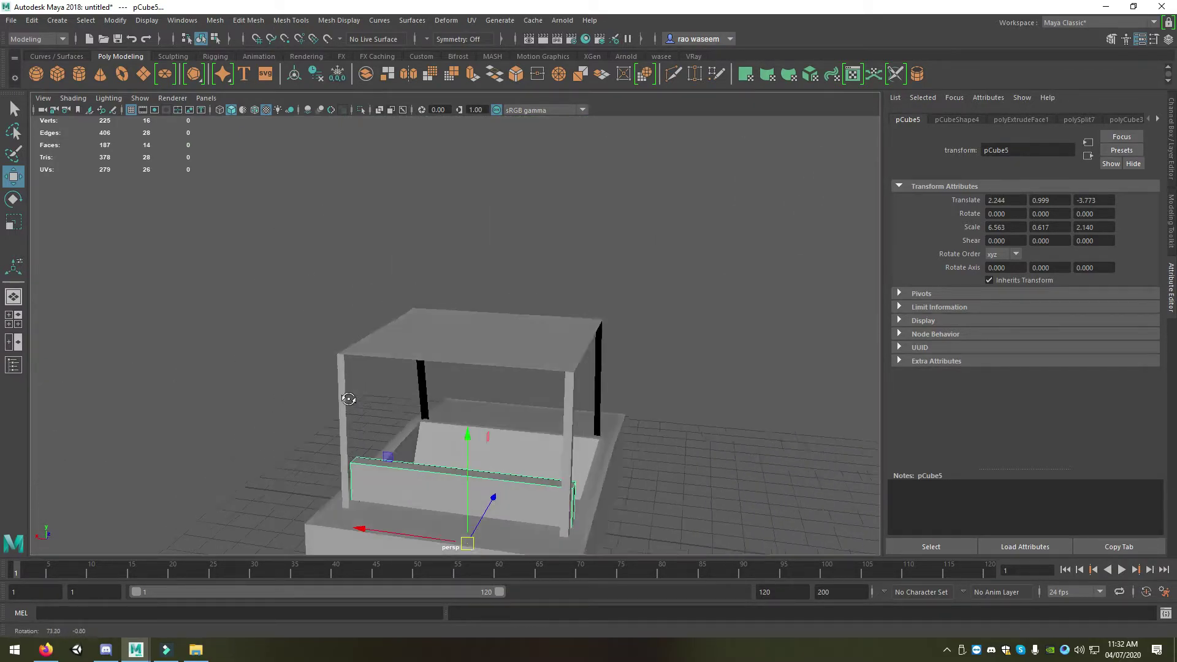
- Select the roof frame and switch it to Edge selection mode
left_click(430, 343)
right_click_drag(429, 343, 434, 347, "alt")
scroll(434, 347, "up", 2)
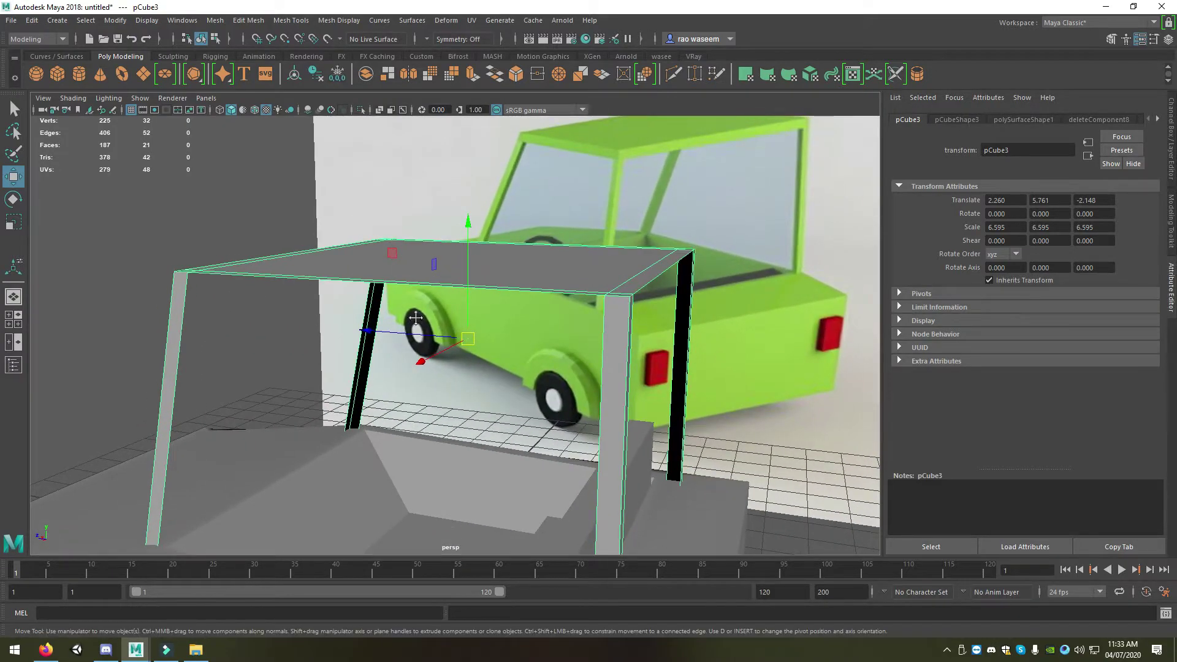
left_click_drag(434, 347, 440, 303, "alt")
scroll(441, 304, "up", 2)
right_click(415, 245)
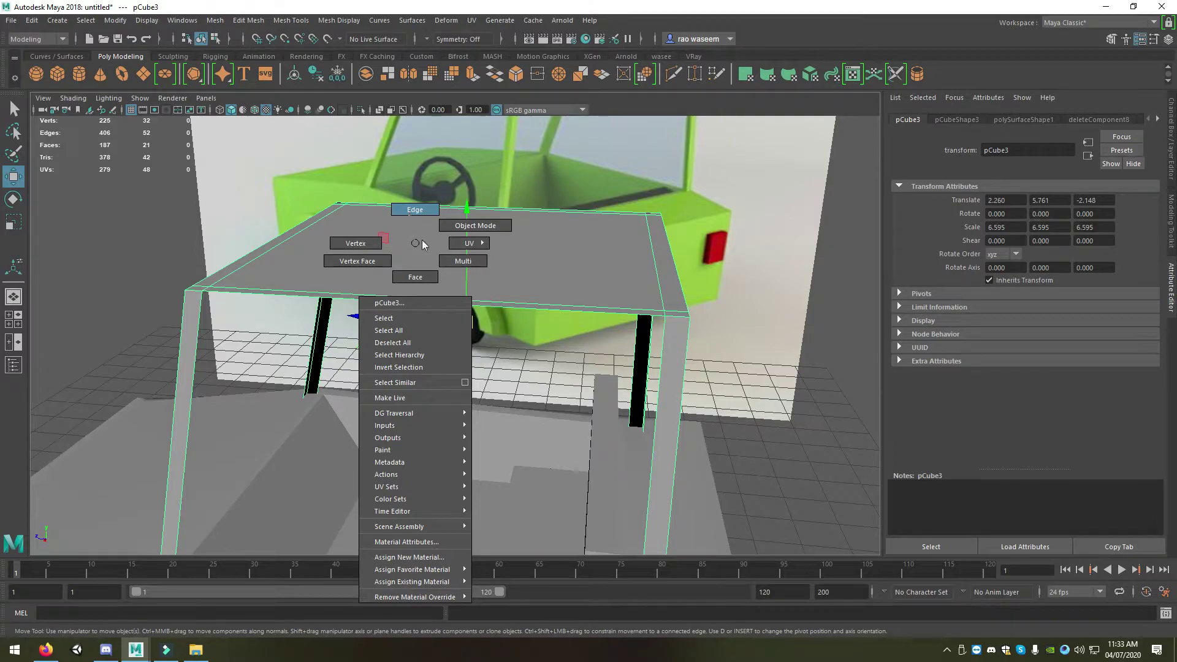
left_click(420, 191)
- Select the cabin box's four top border edges
mouse_move(429, 209)
left_mouse_down("alt")
mouse_move(476, 277)
mouse_move(536, 302)
left_mouse_up("alt")
left_click(455, 254)
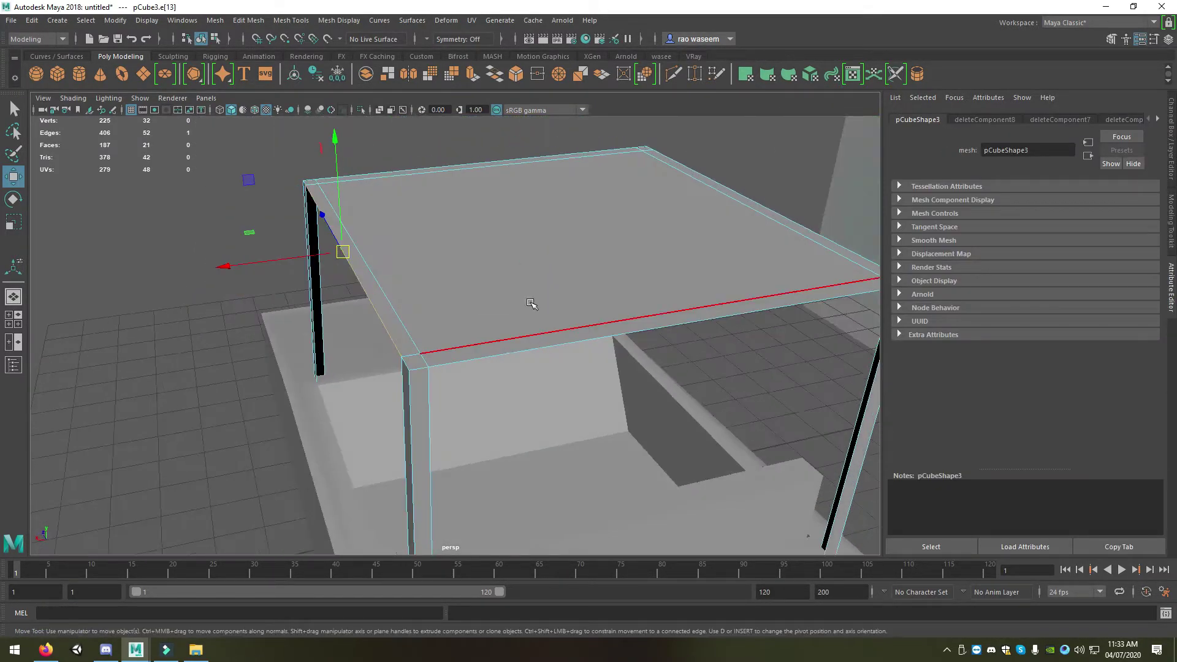
left_click(553, 350, "shift")
left_click(791, 225, "shift")
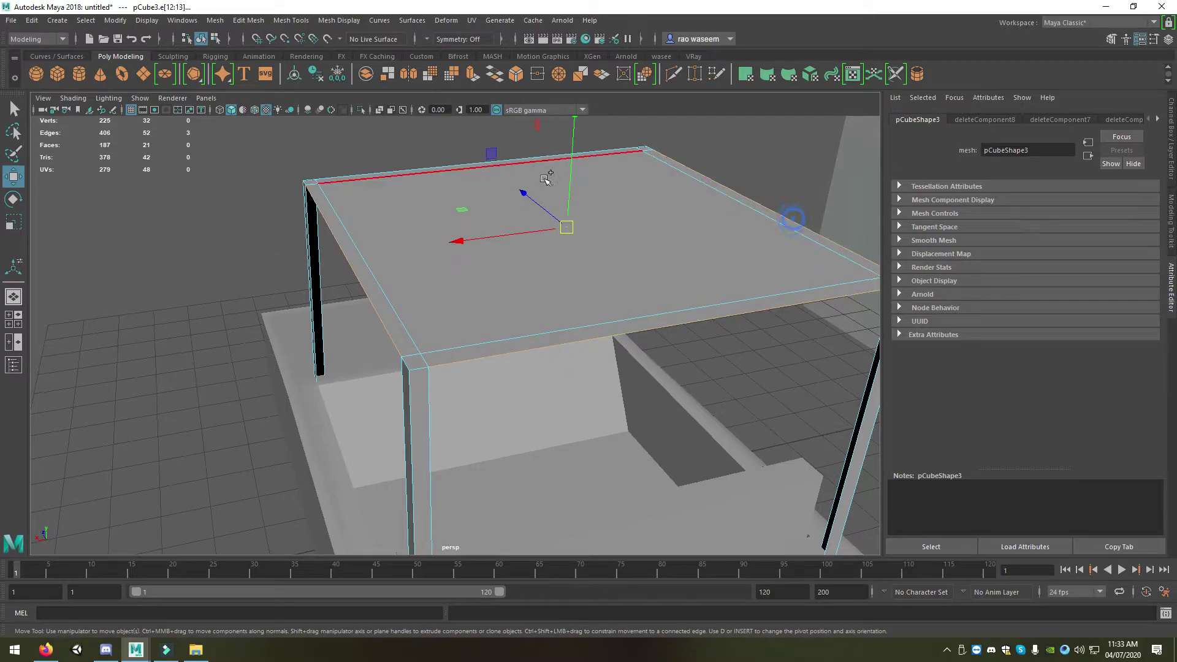
left_click(514, 157, "shift")
left_click_drag(342, 279, 396, 313, "alt")
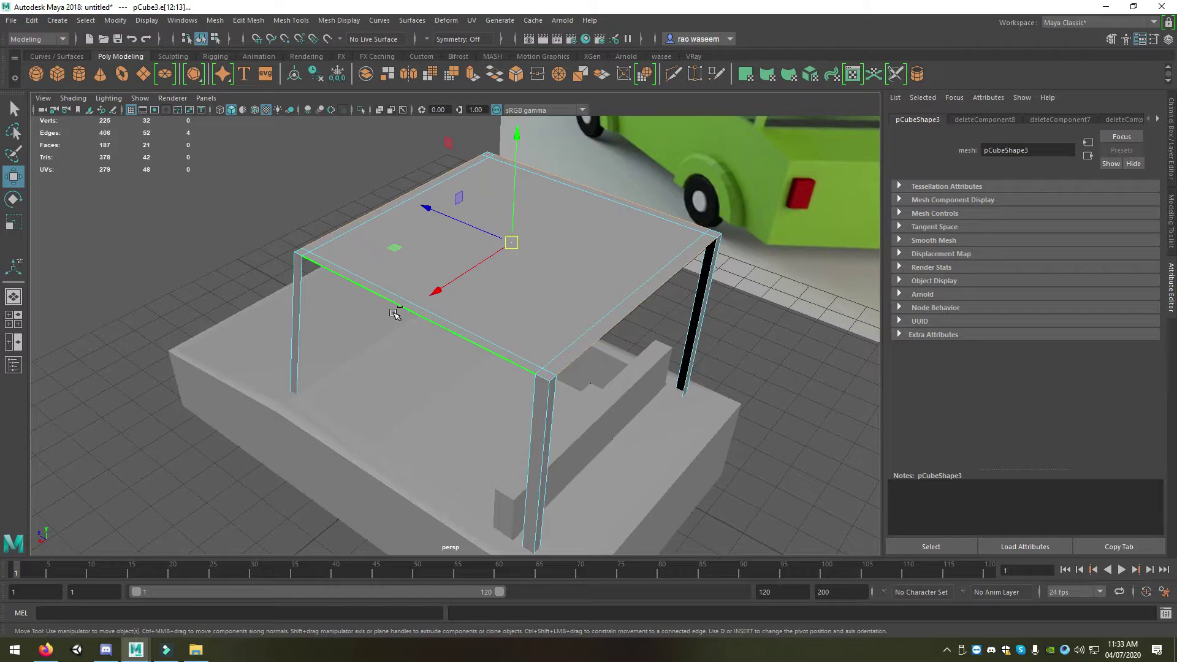
- Extrude the selected top edges with Ctrl+E and pull them down into side walls
key("ctrl+e")
left_click_drag(499, 342, 496, 380, "alt")
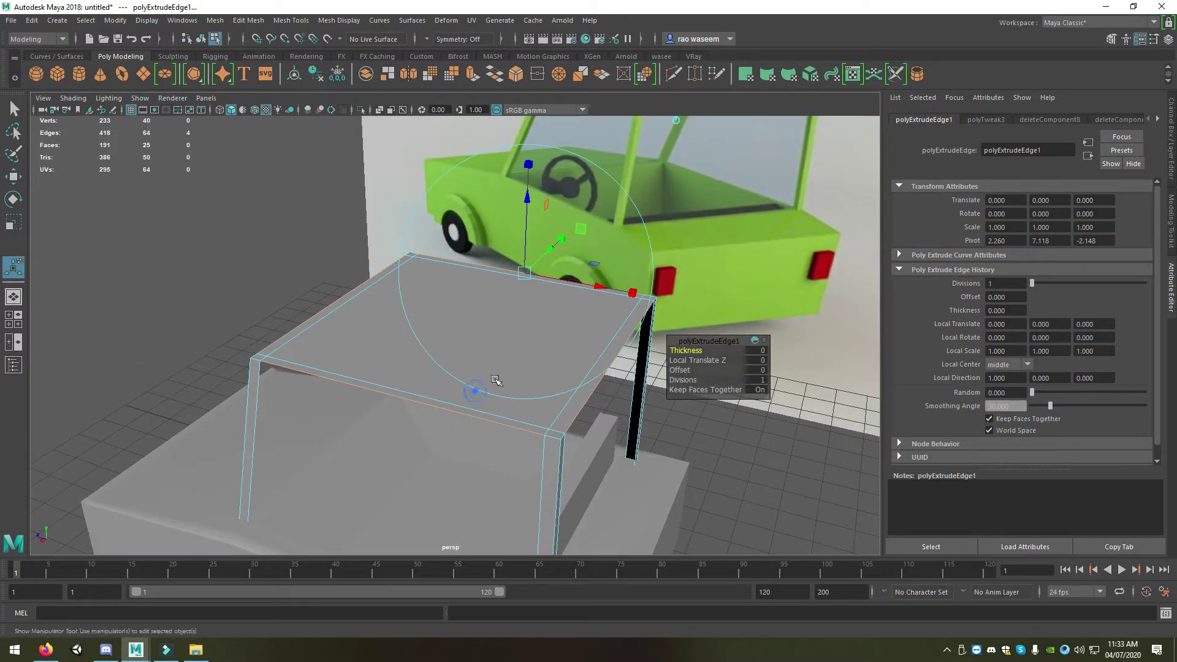
mouse_move(528, 200)
left_mouse_down()
mouse_move(523, 347)
mouse_move(553, 277)
mouse_move(448, 227)
left_mouse_up()
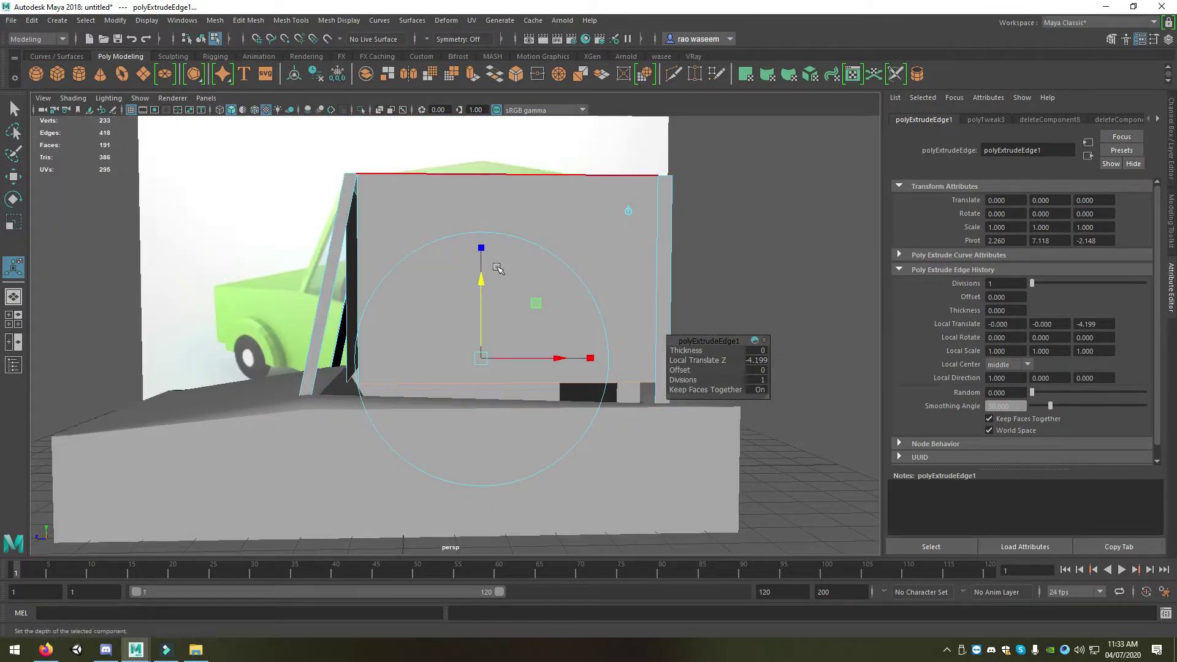
left_click_drag(482, 282, 483, 299)
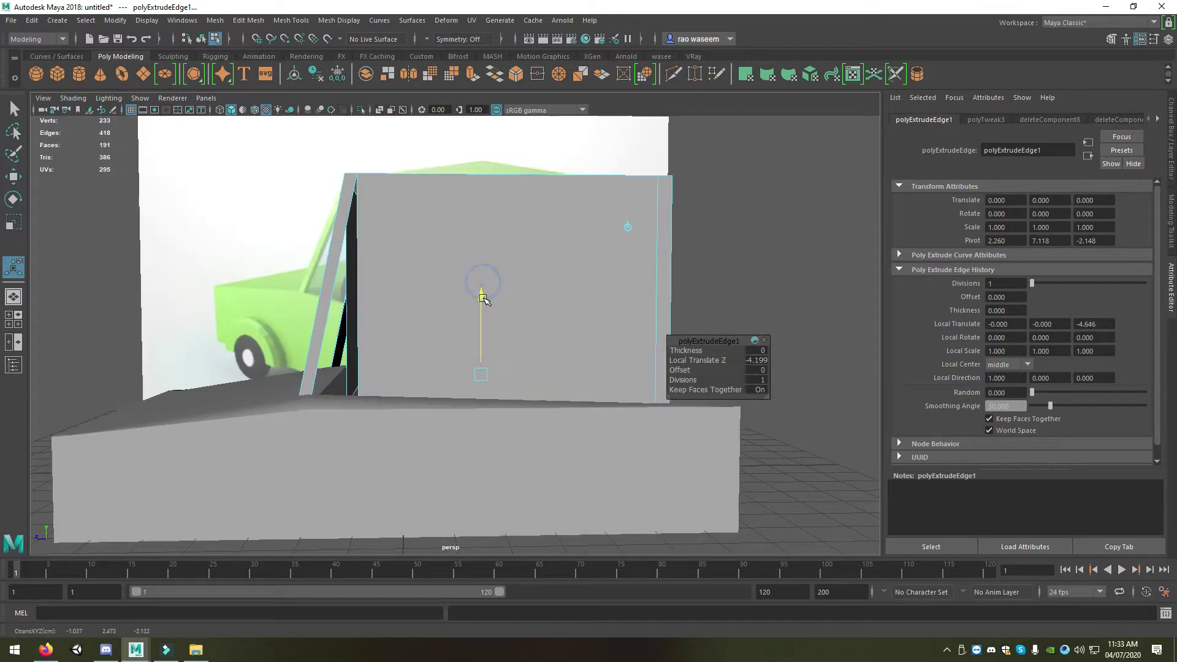
left_click_drag(390, 368, 364, 228, "alt")
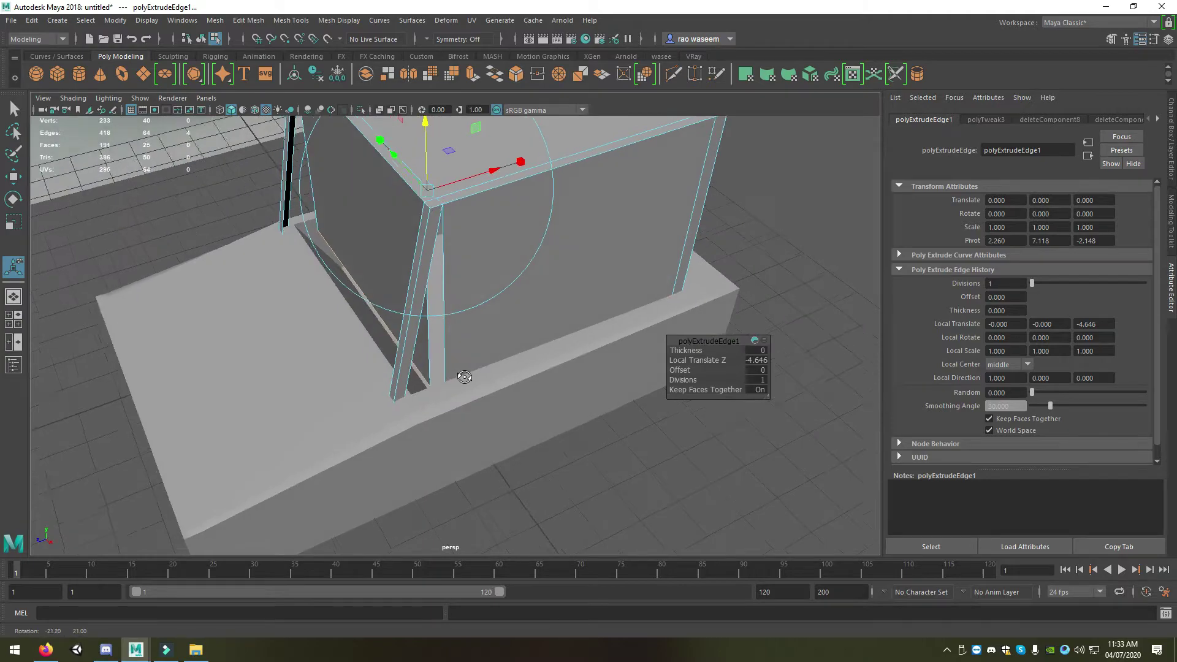
right_click_drag(365, 228, 331, 227)
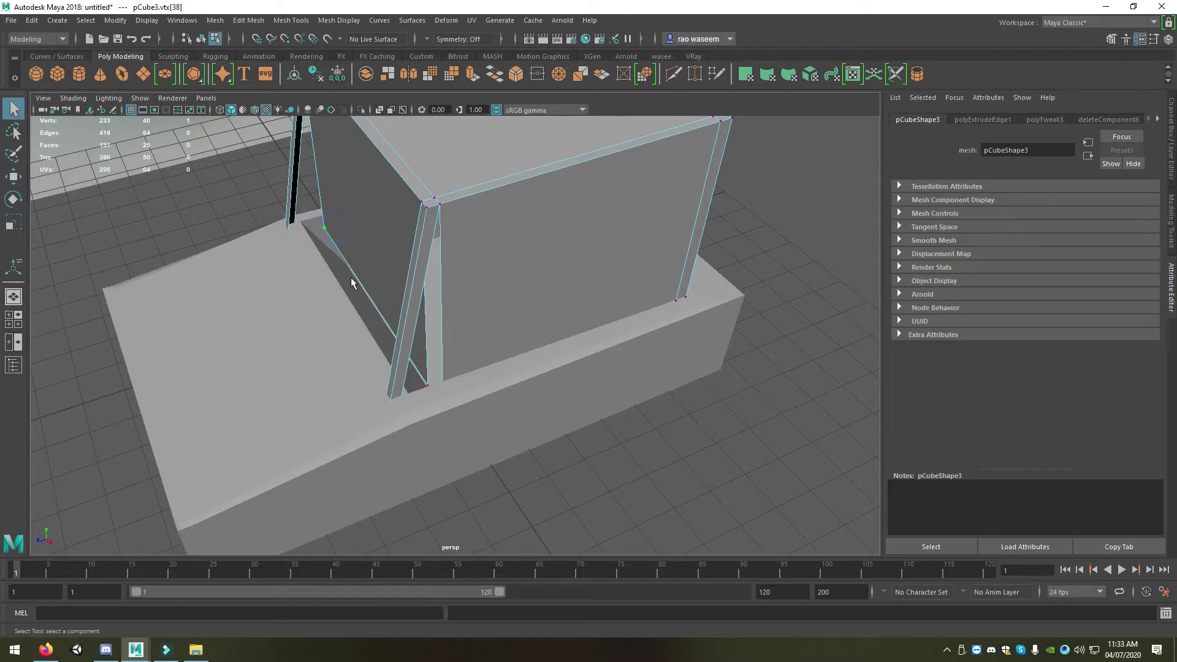
- In wireframe vertex mode, slide one front pillar's bottom vertex along X to slant it
left_click_drag(351, 278, 395, 322, "alt")
left_click(453, 405)
left_click_drag(453, 405, 433, 407, "alt")
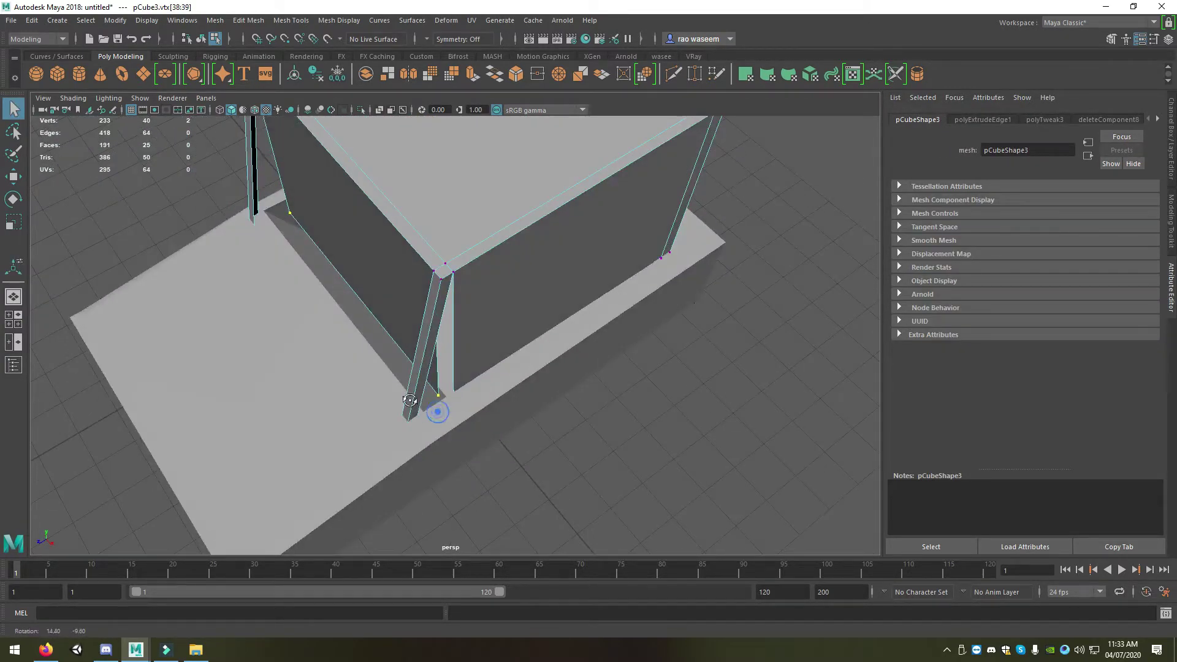
key("w")
mouse_move(380, 343)
left_mouse_down("alt")
mouse_move(219, 314)
mouse_move(423, 316)
mouse_move(330, 337)
mouse_move(507, 376)
mouse_move(432, 326)
left_mouse_up("alt")
key("4")
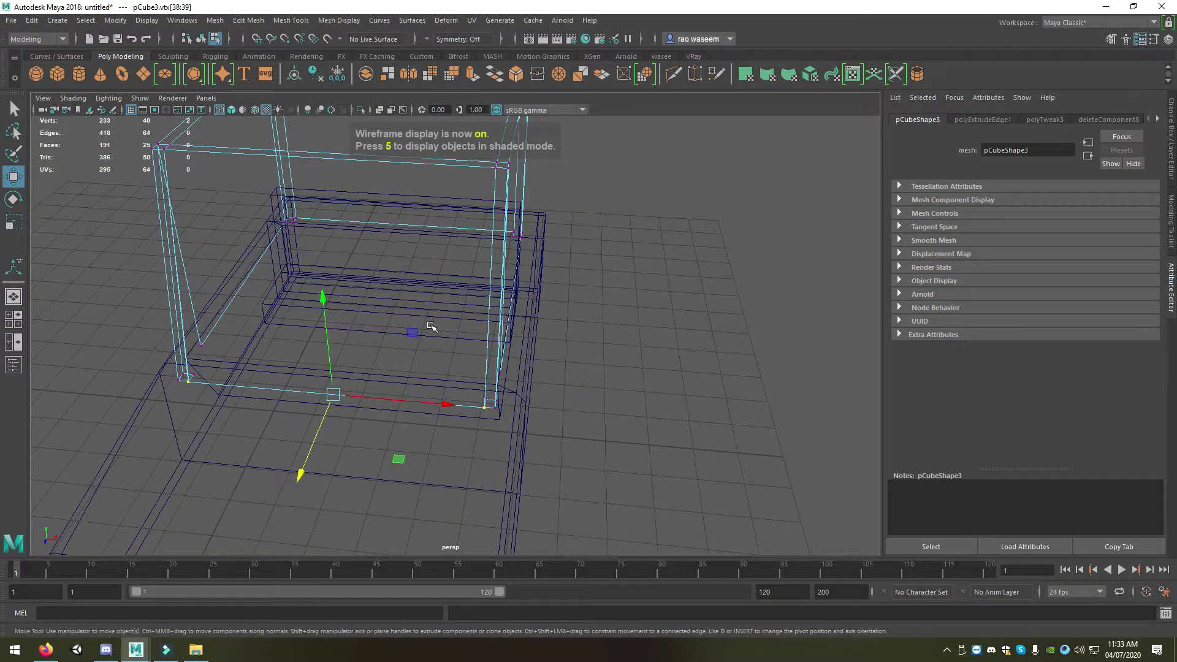
left_click_drag(572, 369, 480, 390, "alt")
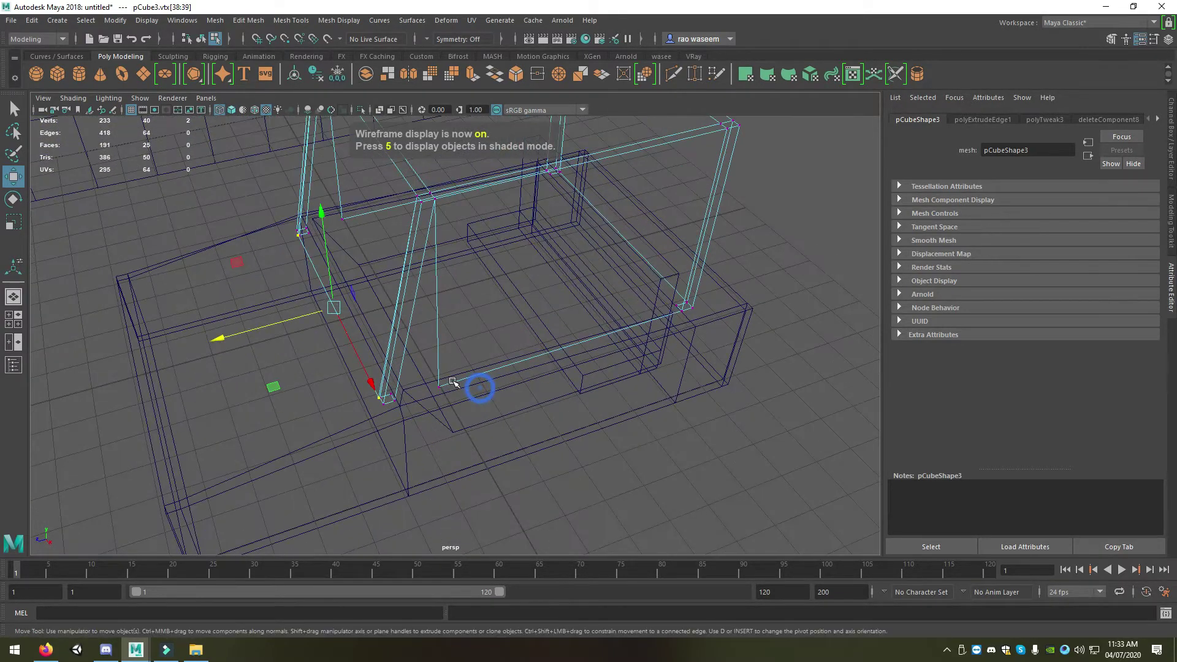
left_click(442, 383)
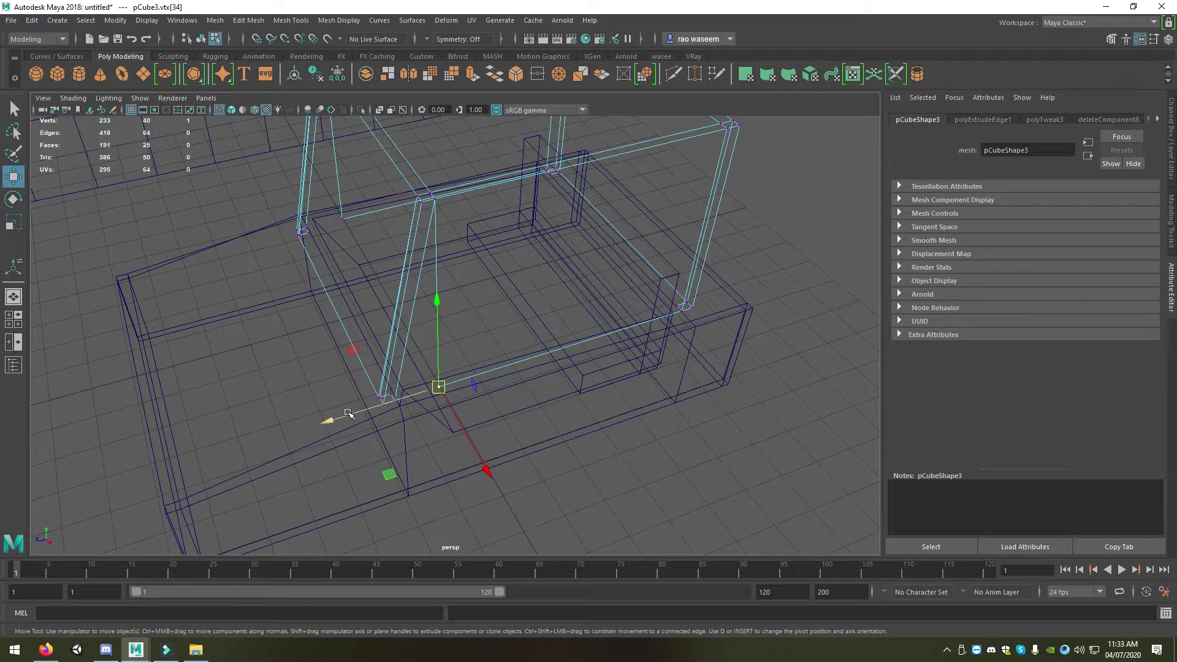
left_click_drag(333, 419, 309, 424)
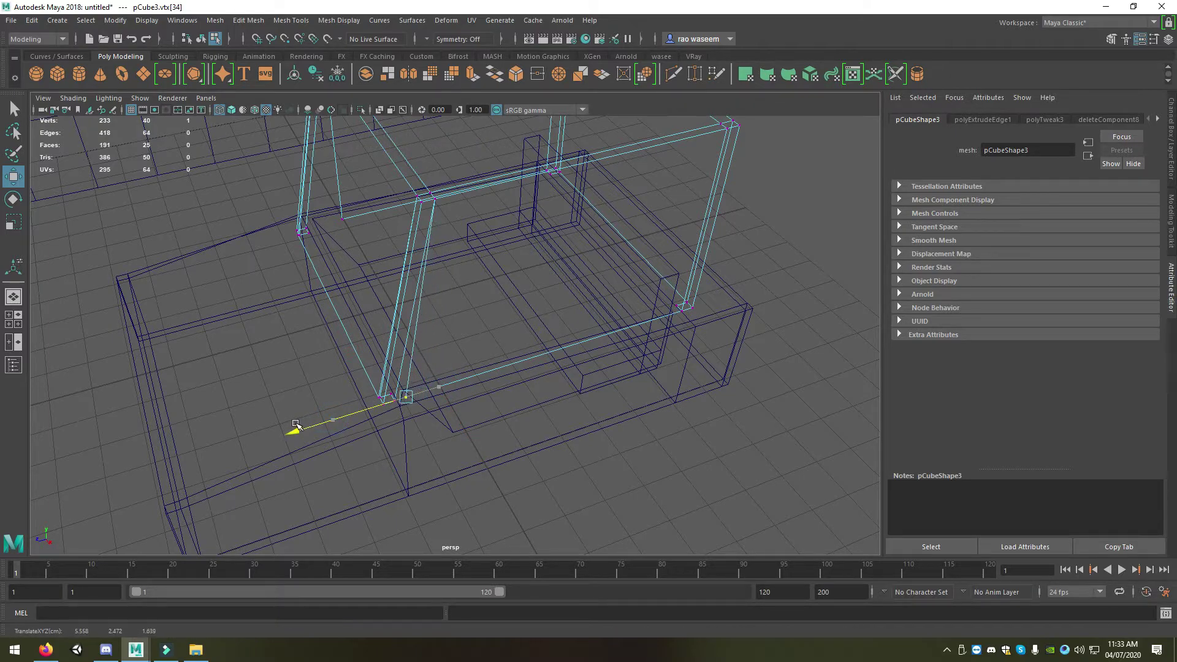
left_click_drag(451, 484, 450, 483)
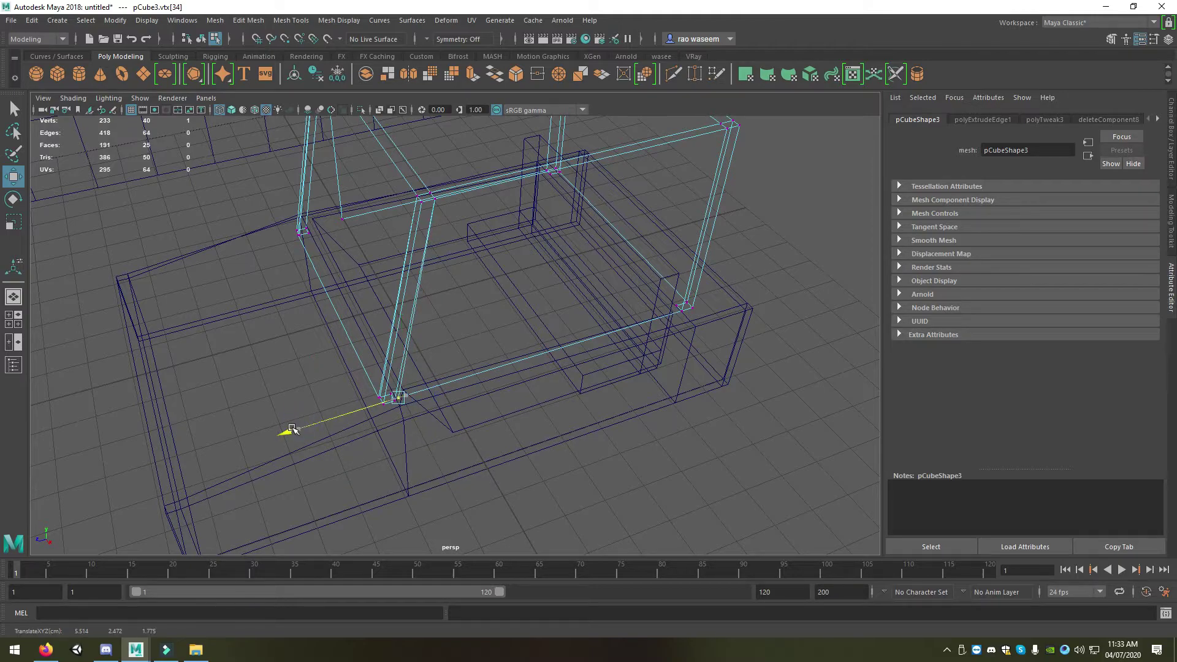
- Slide the other front pillar's bottom vertex to match, then restore shaded display
mouse_move(290, 433)
left_mouse_down("alt")
mouse_move(762, 376)
mouse_move(524, 433)
mouse_move(471, 472)
left_mouse_up("alt")
left_click(470, 472)
left_click_drag(578, 481, 642, 490)
mouse_move(454, 460)
left_mouse_down("alt")
mouse_move(480, 460)
mouse_move(367, 458)
mouse_move(499, 473)
mouse_move(458, 486)
mouse_move(451, 475)
left_mouse_up("alt")
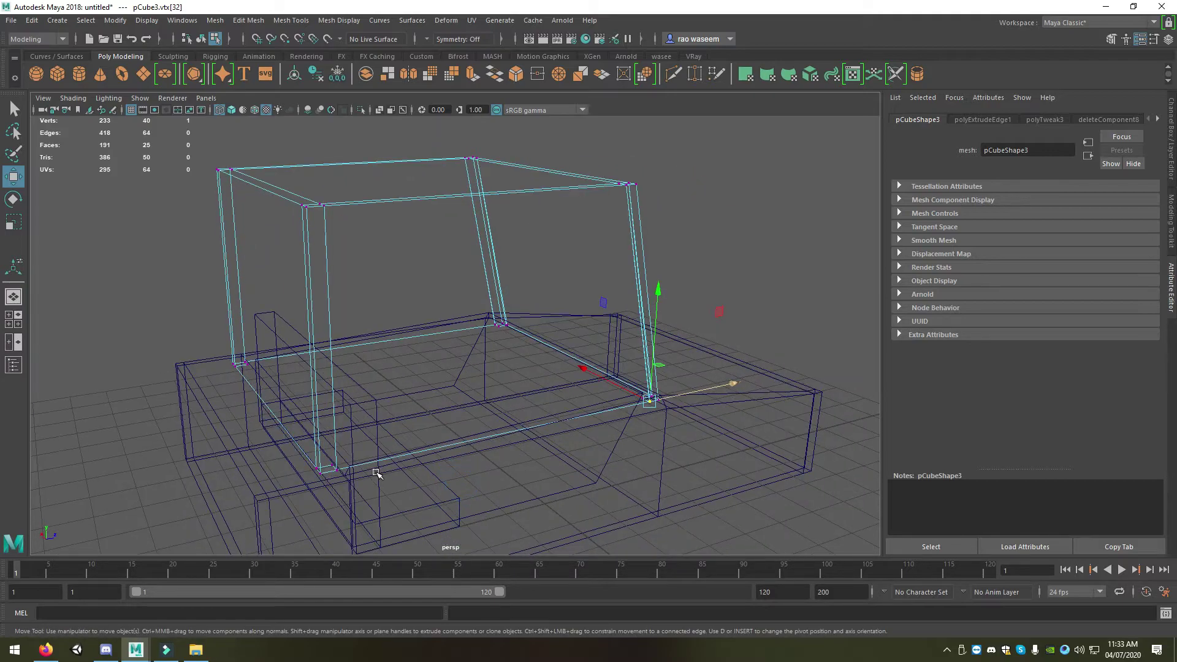
key("5")
- Select the backdrop plane and turn on textured display to show the car reference
mouse_move(509, 416)
left_mouse_down("alt")
mouse_move(504, 375)
mouse_move(342, 368)
mouse_move(455, 306)
left_mouse_up("alt")
key("F8")
mouse_move(567, 239)
left_mouse_down("alt")
mouse_move(527, 402)
mouse_move(408, 329)
mouse_move(581, 305)
left_mouse_up("alt")
left_click(580, 304)
key("6")
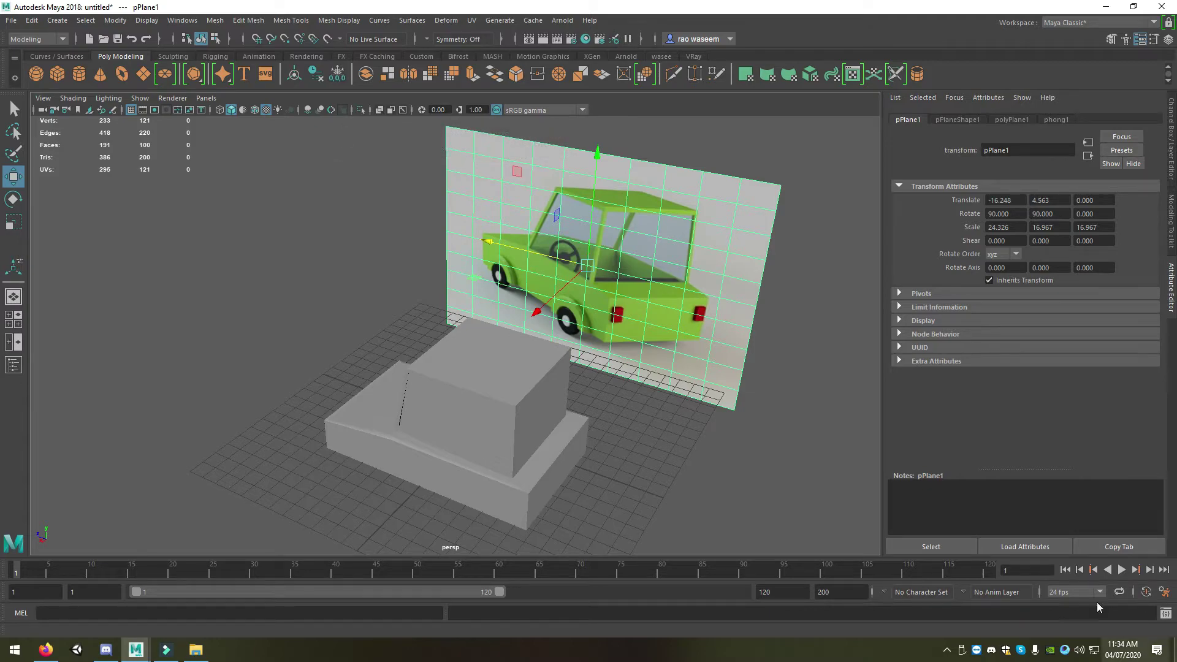
- Select the cabin box's four side faces in face mode
left_click(469, 393)
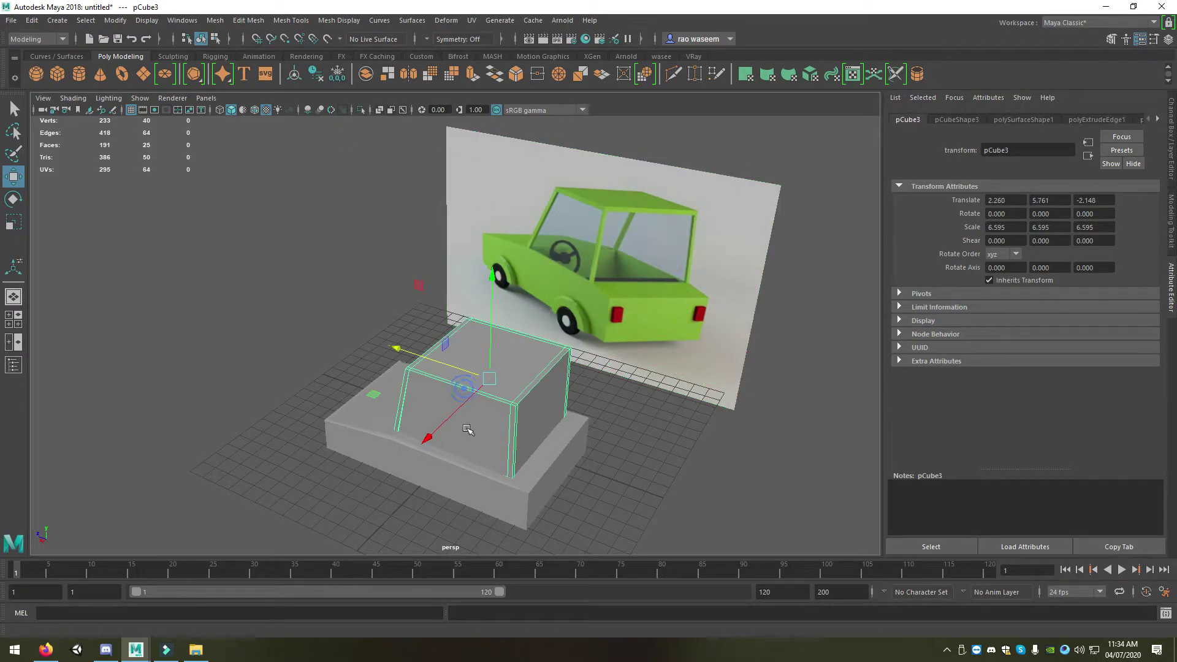
left_click_drag(429, 380, 423, 300, "alt")
right_click(424, 296)
left_click(424, 330)
left_click(452, 389)
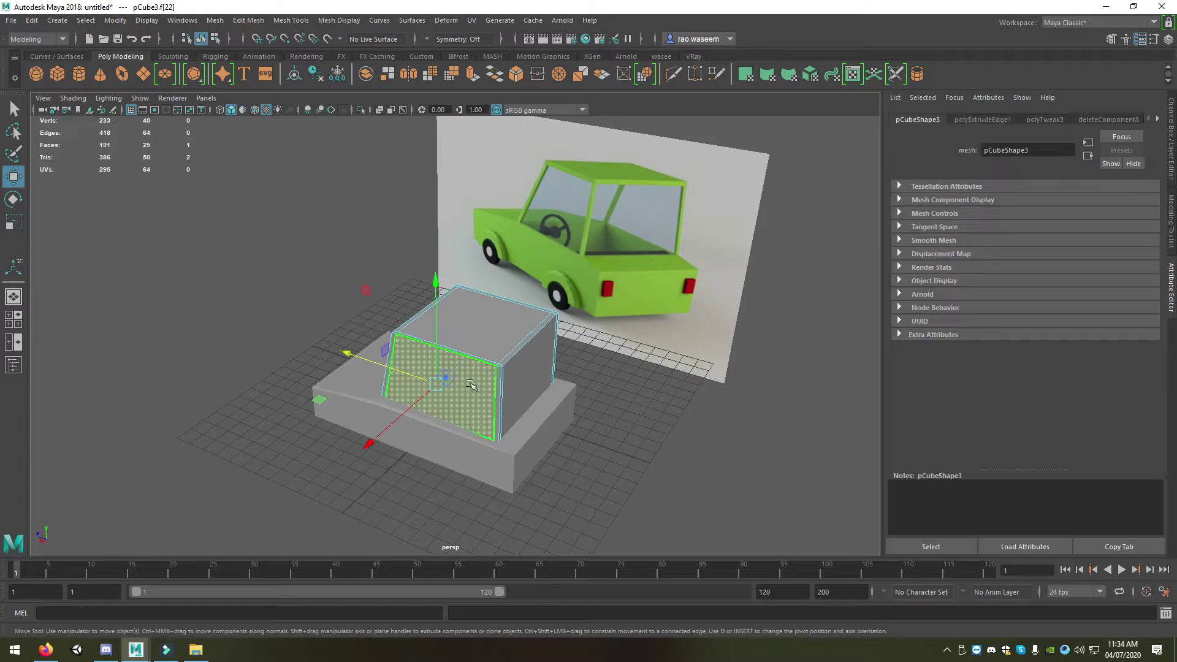
mouse_move(430, 363)
left_mouse_down("alt")
mouse_move(500, 363)
mouse_move(389, 352)
mouse_move(408, 376)
mouse_move(334, 401)
mouse_move(291, 392)
left_mouse_up("alt")
left_click(389, 353, "shift")
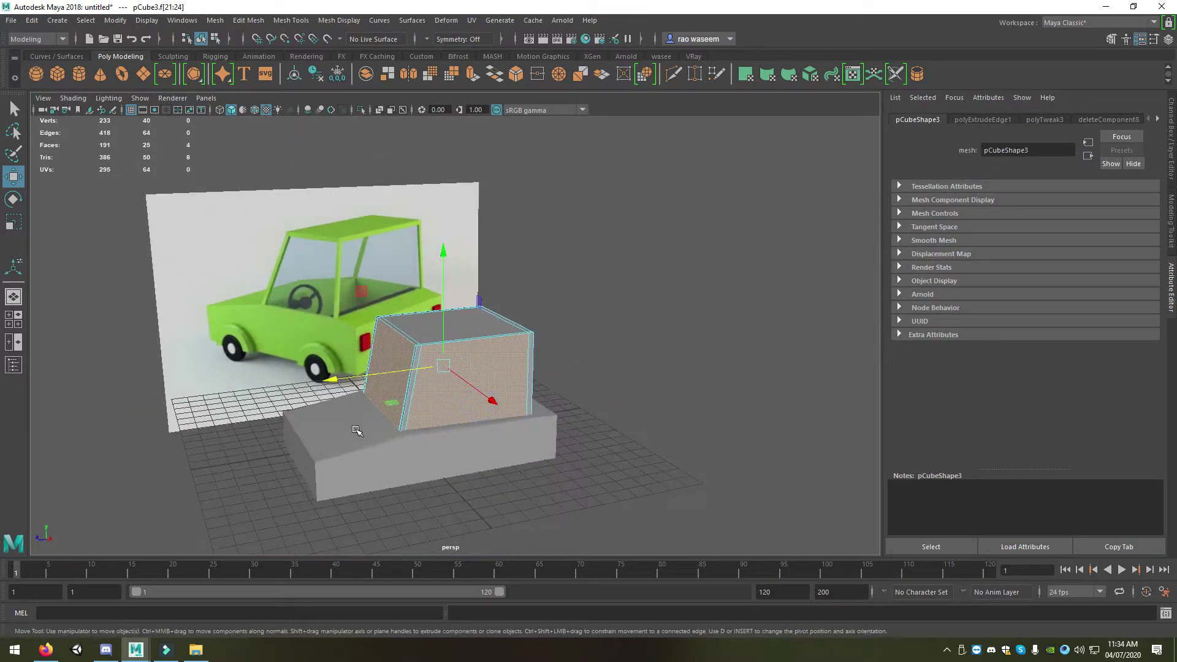
left_click_drag(356, 430, 417, 430, "alt")
- Assign a new Phong material to those faces with cyan color and raised transparency
right_click(417, 297)
left_click(423, 611)
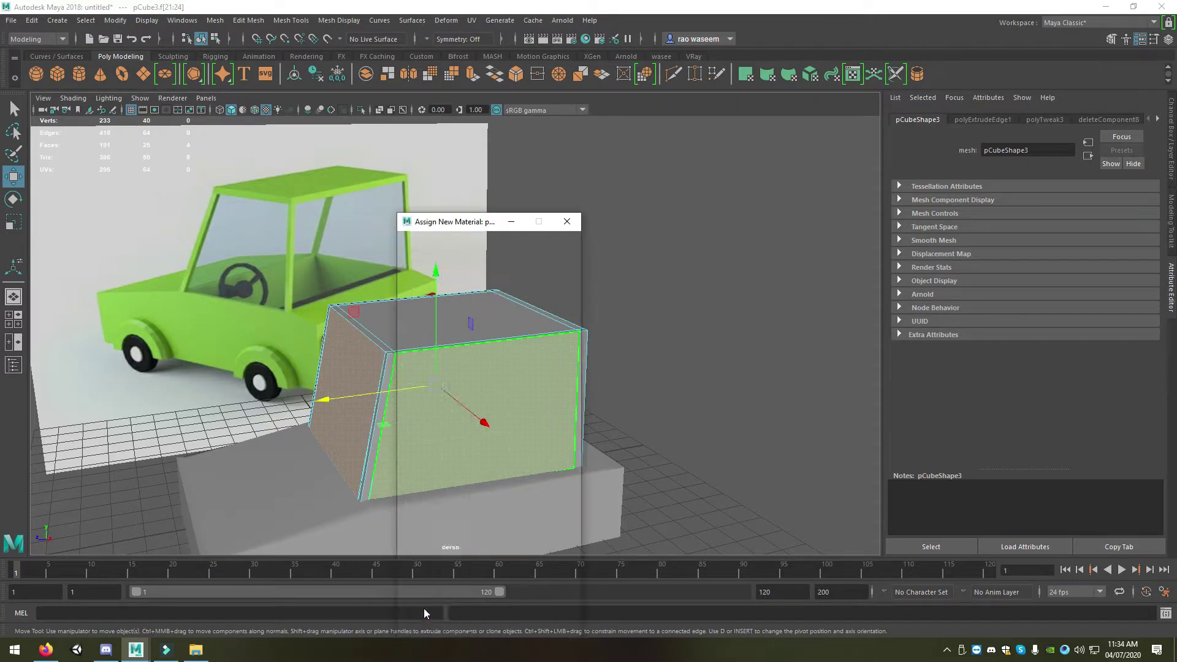
left_click(509, 469)
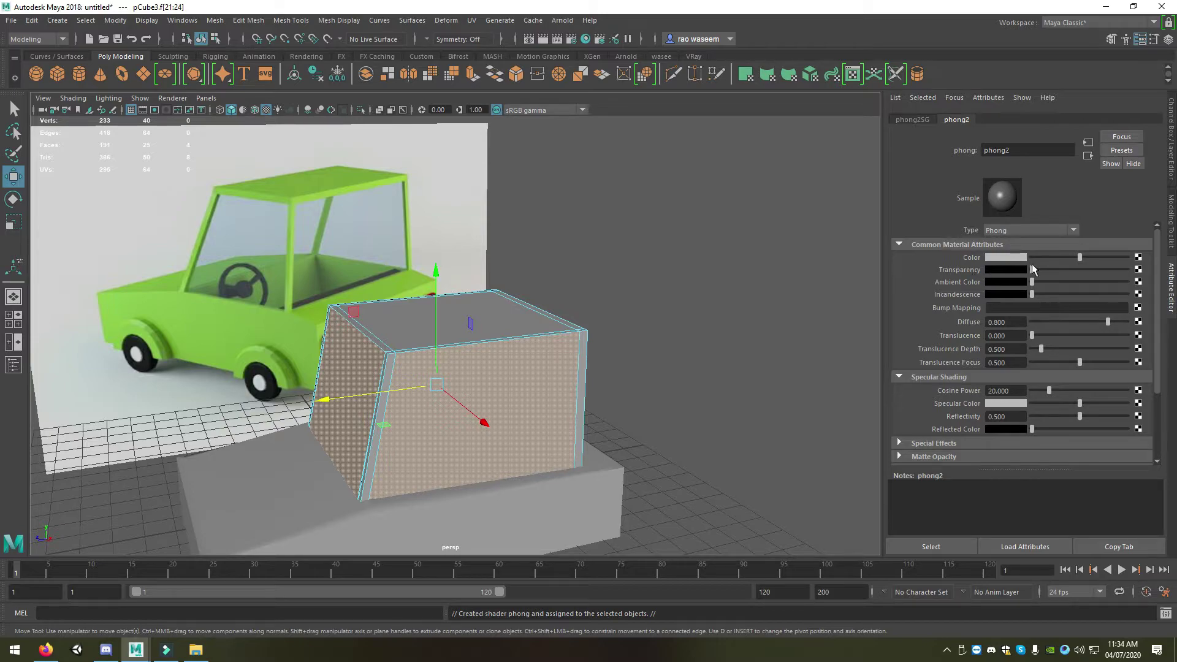
left_click_drag(1035, 270, 1069, 268)
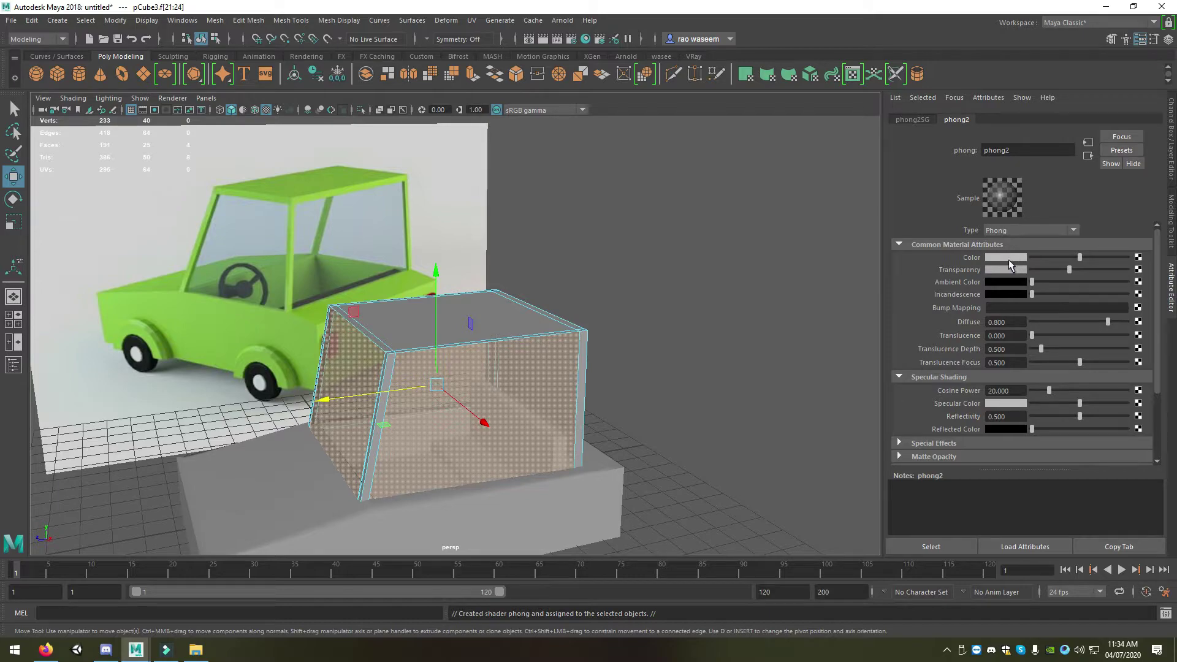
left_click(1010, 259)
left_click(998, 235)
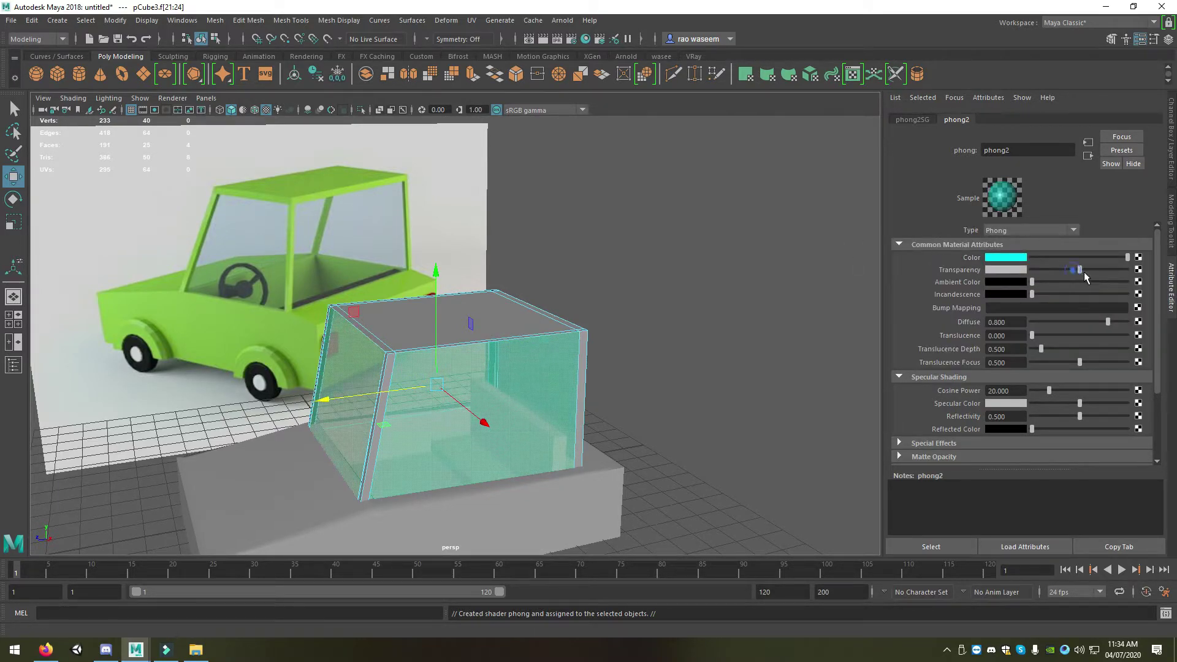
left_click_drag(1084, 272, 1081, 275)
- Return to object selection, deselect the cabin and orbit to review the tinted glass
mouse_move(803, 393)
left_mouse_down("alt")
mouse_move(533, 289)
mouse_move(515, 270)
left_mouse_up("alt")
right_click_drag(515, 264, 569, 149)
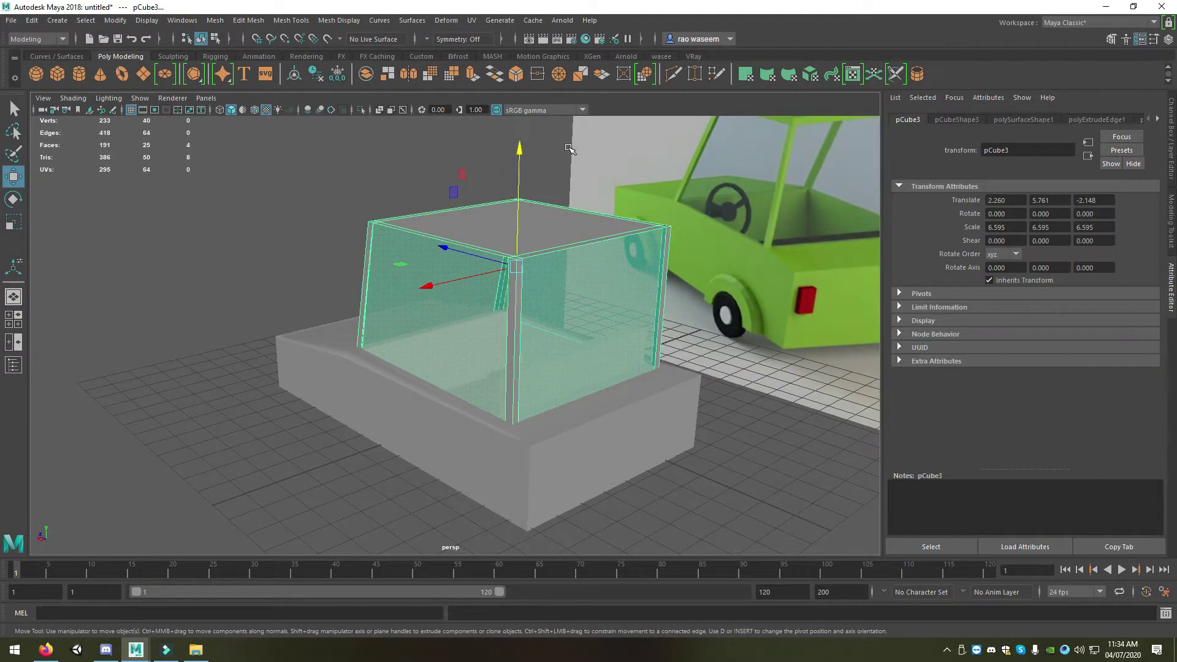
scroll(569, 149, "down", 5)
left_click(184, 460)
mouse_move(405, 355)
right_mouse_down("alt")
mouse_move(372, 365)
mouse_move(402, 376)
right_mouse_up("alt")
mouse_move(402, 376)
left_mouse_down("alt")
mouse_move(371, 423)
mouse_move(344, 415)
mouse_move(394, 428)
left_mouse_up("alt")
scroll(338, 271, "down", 2)
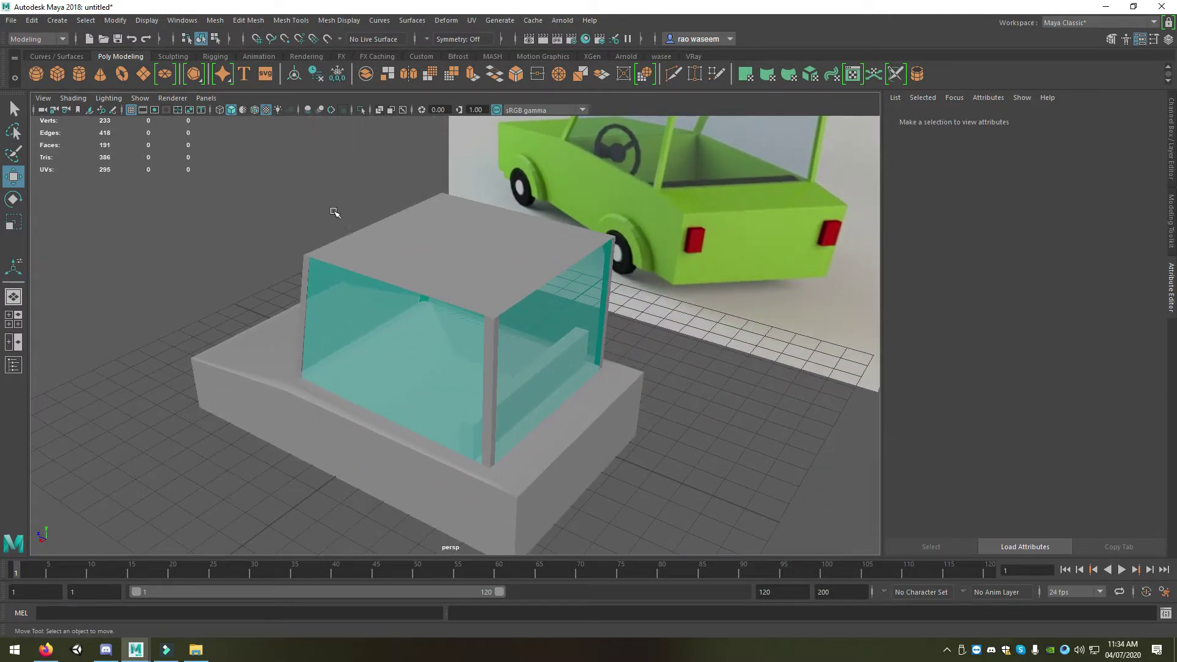
scroll(339, 271, "down", 3)
left_click_drag(342, 282, 311, 270, "alt")
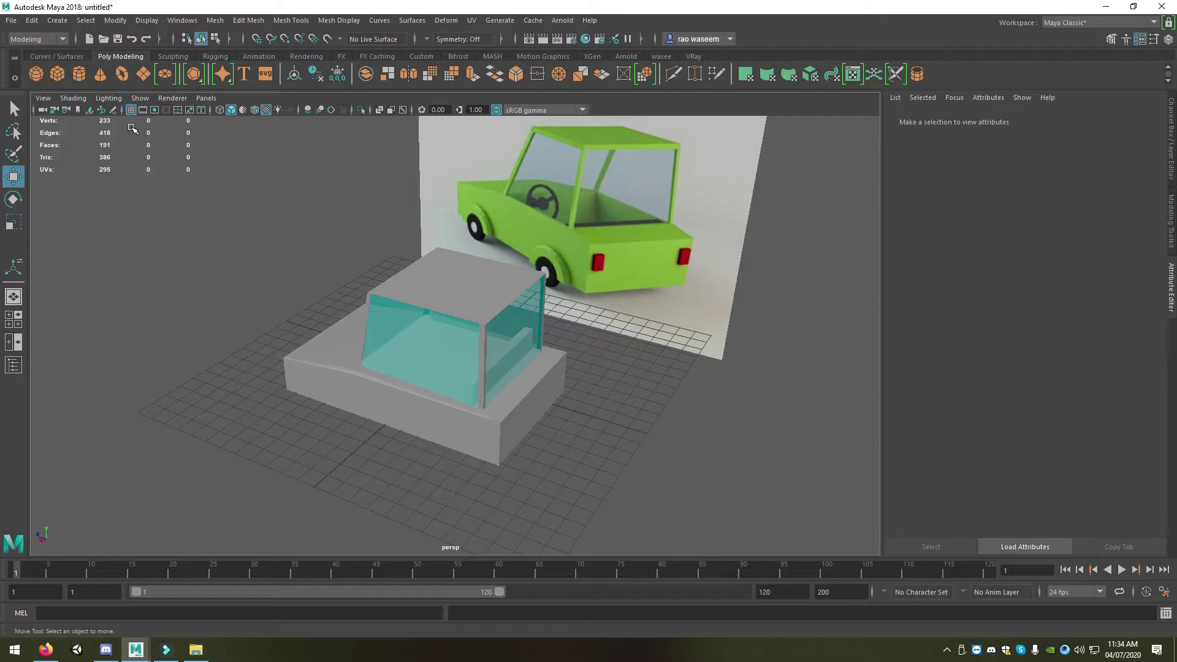
- Create a polygon cylinder, move it out of the cabin and scale it slightly taller
left_click(79, 74)
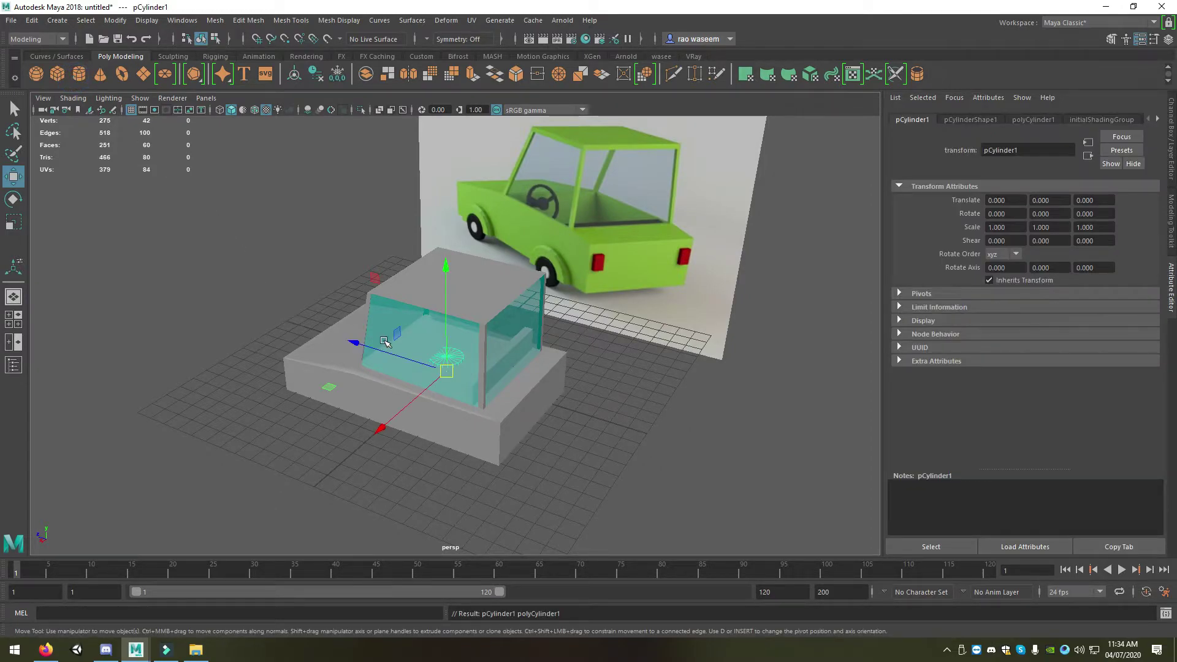
mouse_move(355, 342)
left_mouse_down()
mouse_move(503, 398)
mouse_move(484, 383)
left_mouse_up()
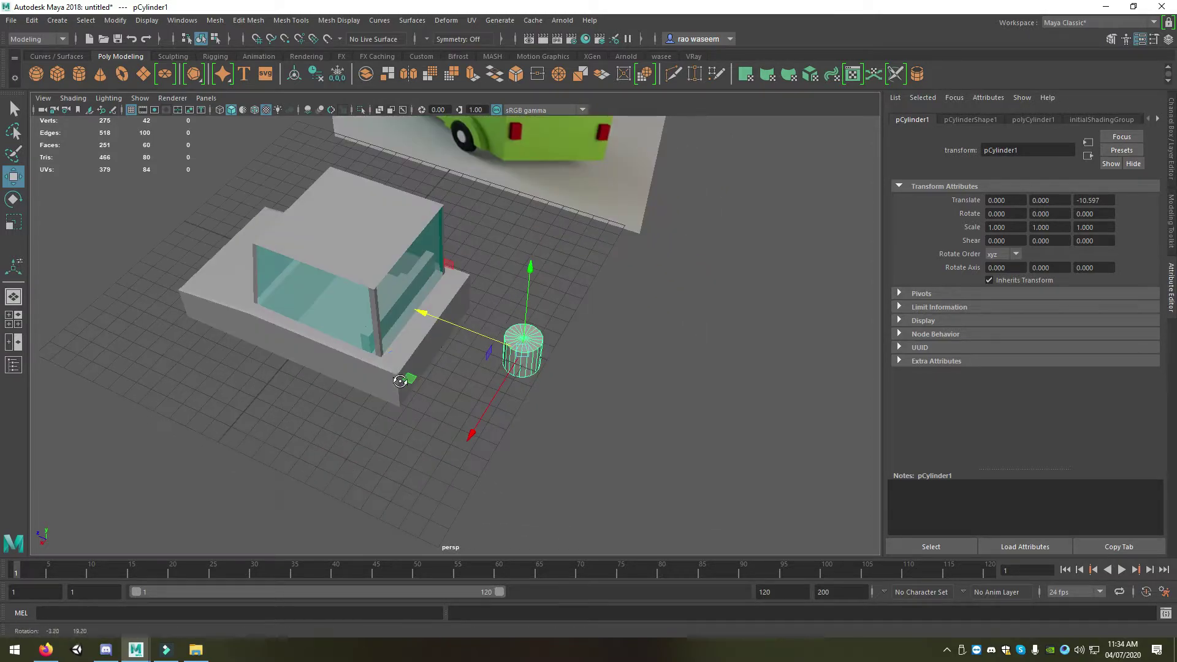
key("r")
left_click_drag(530, 277, 529, 260)
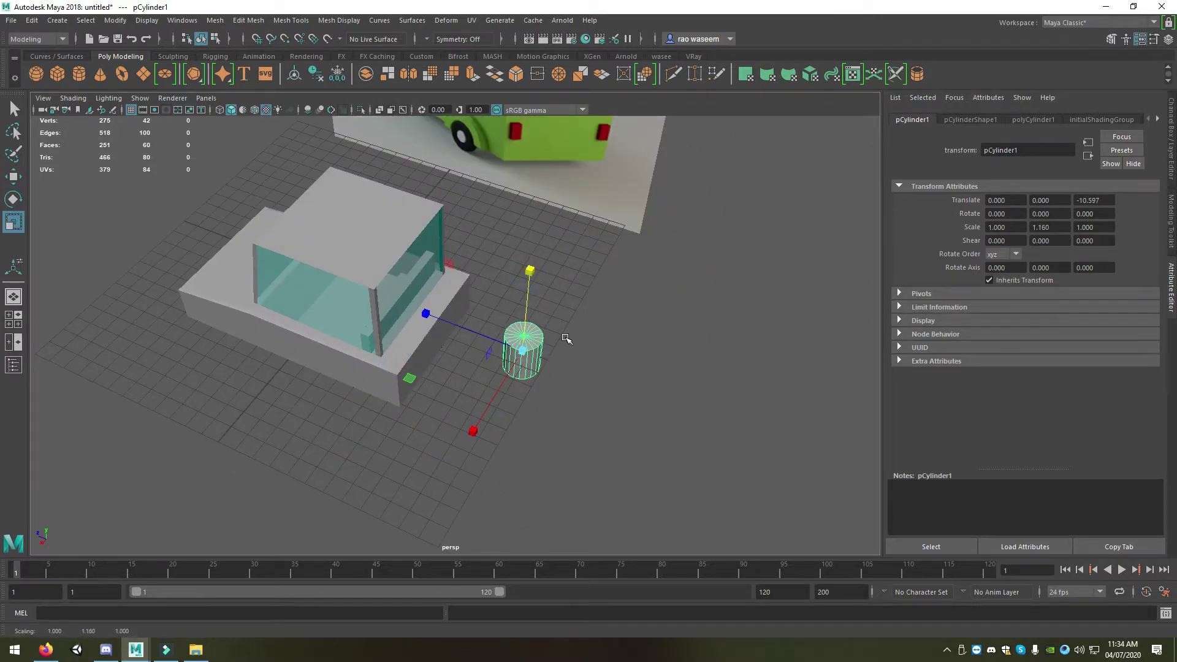
- Delete all the cylinder's side faces, keeping only the caps
left_click_drag(526, 355, 511, 337, "alt")
right_click_drag(511, 336, 512, 362)
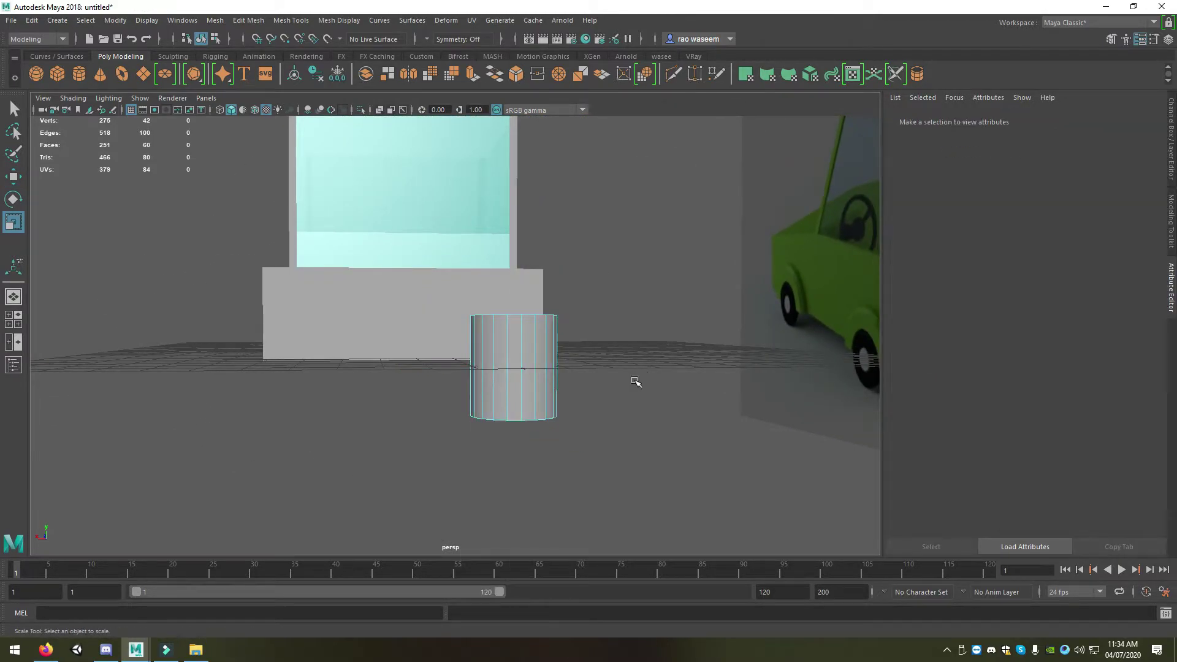
left_click_drag(640, 369, 409, 503)
key("Delete")
- Set the cylinder's Subdivisions Caps to 2 in the Channel Box
scroll(455, 348, "up", 3)
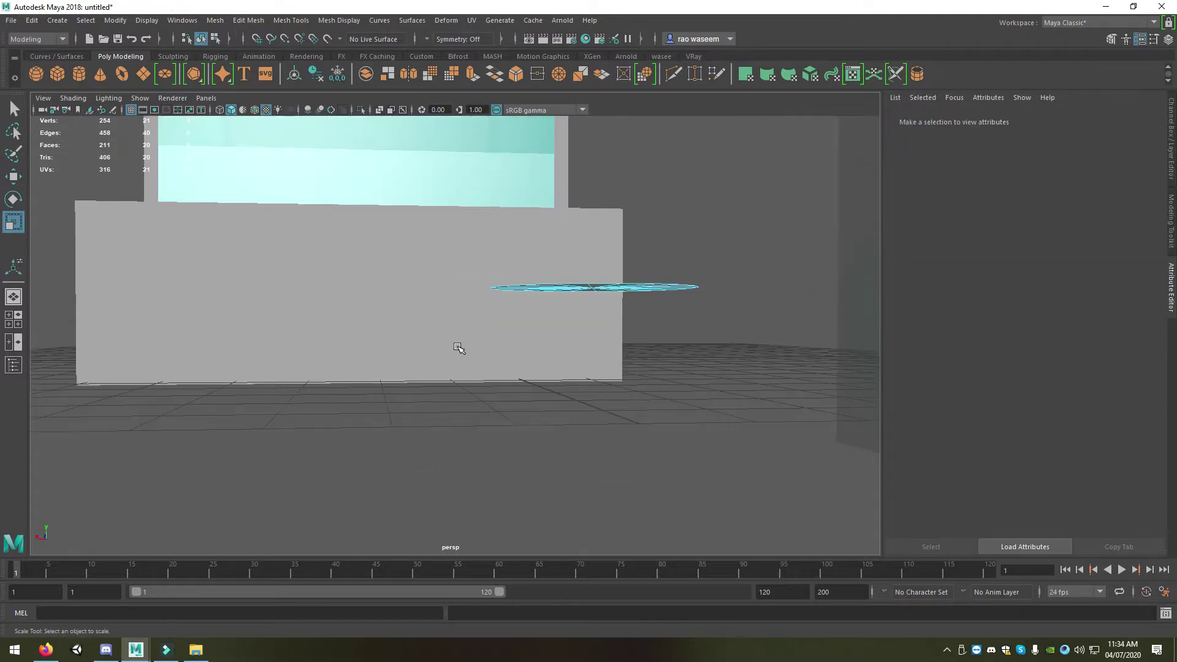
mouse_move(458, 347)
left_mouse_down("alt")
mouse_move(515, 439)
mouse_move(426, 379)
mouse_move(328, 386)
mouse_move(368, 392)
left_mouse_up("alt")
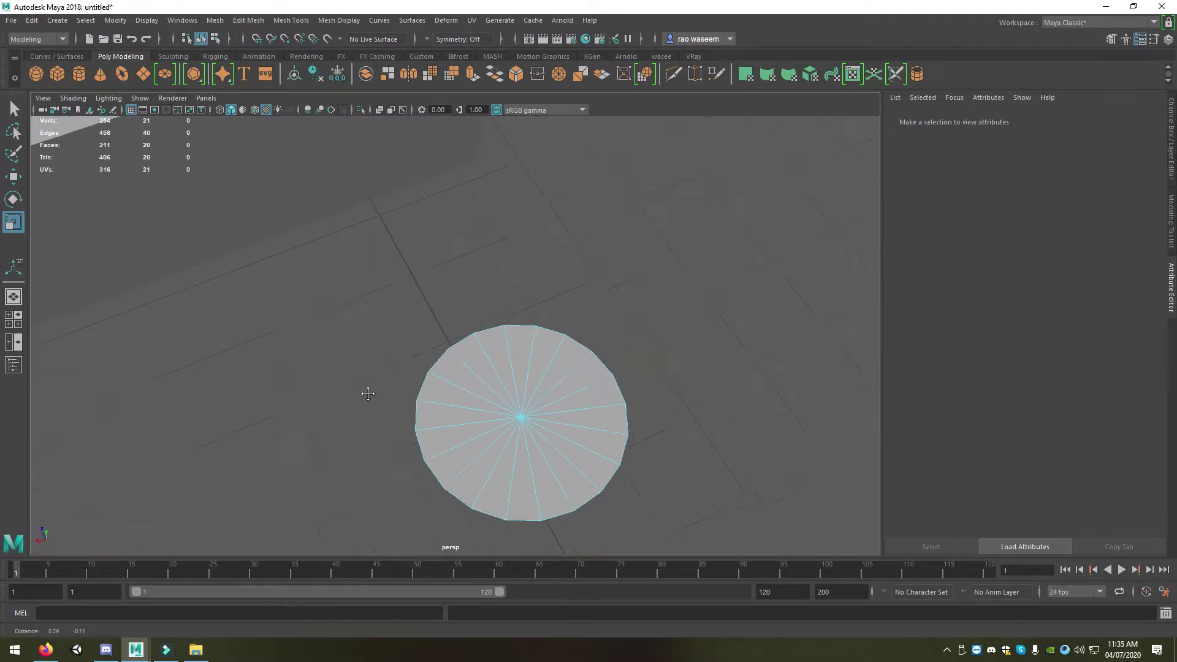
right_click_drag(487, 297, 487, 341)
left_click(537, 282)
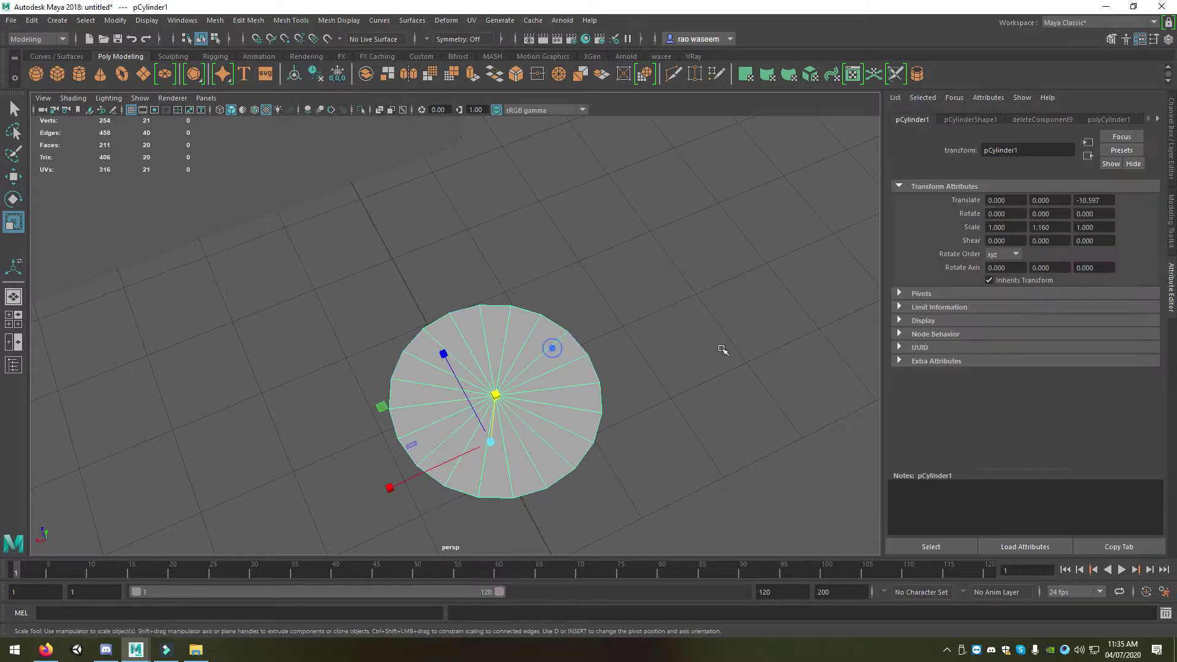
left_click(1172, 175)
left_click(936, 270)
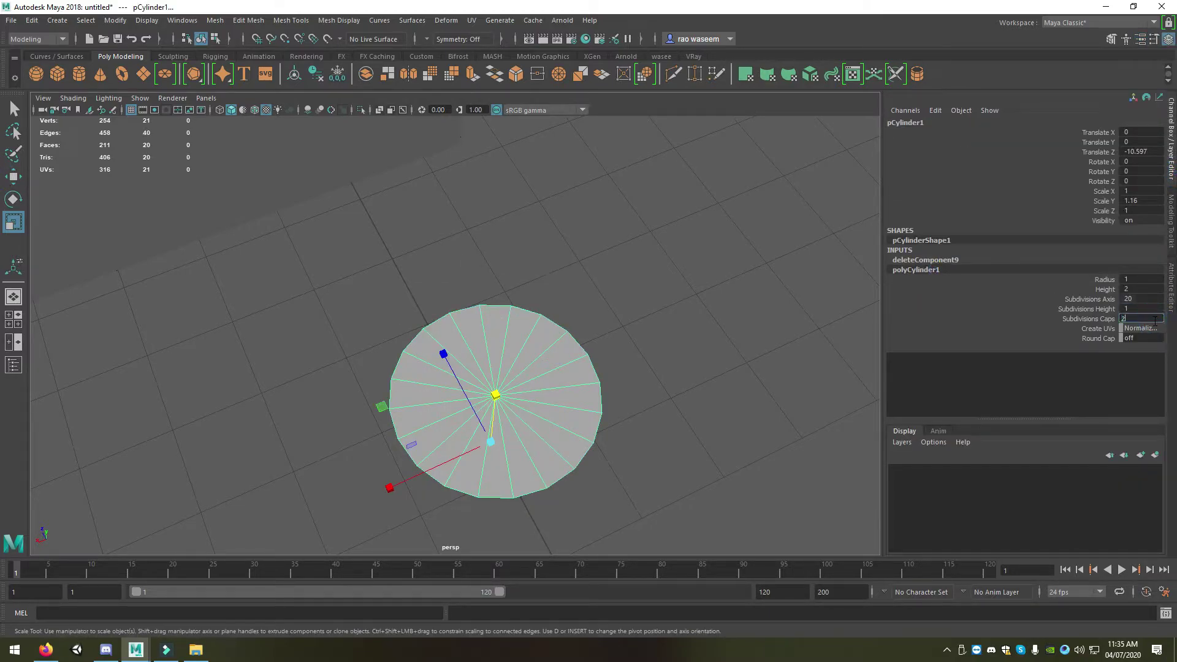
type("2")
key("Return")
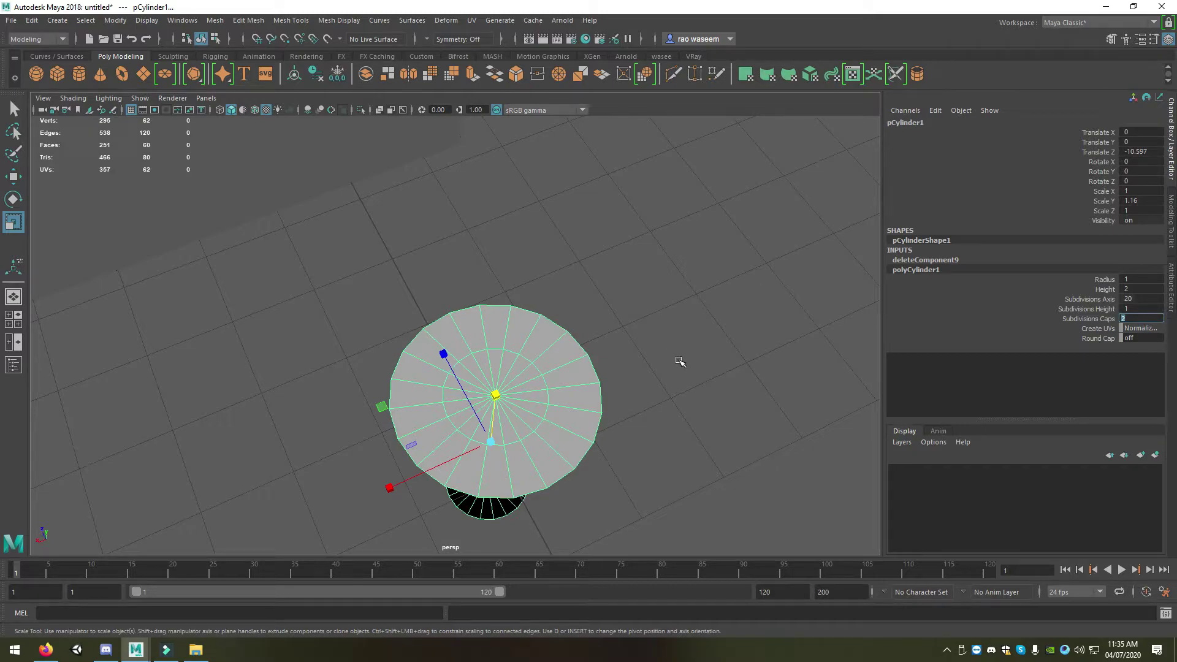
- Delete the lower cap disc and switch the remaining disc to edge mode
left_click_drag(578, 434, 500, 342, "alt")
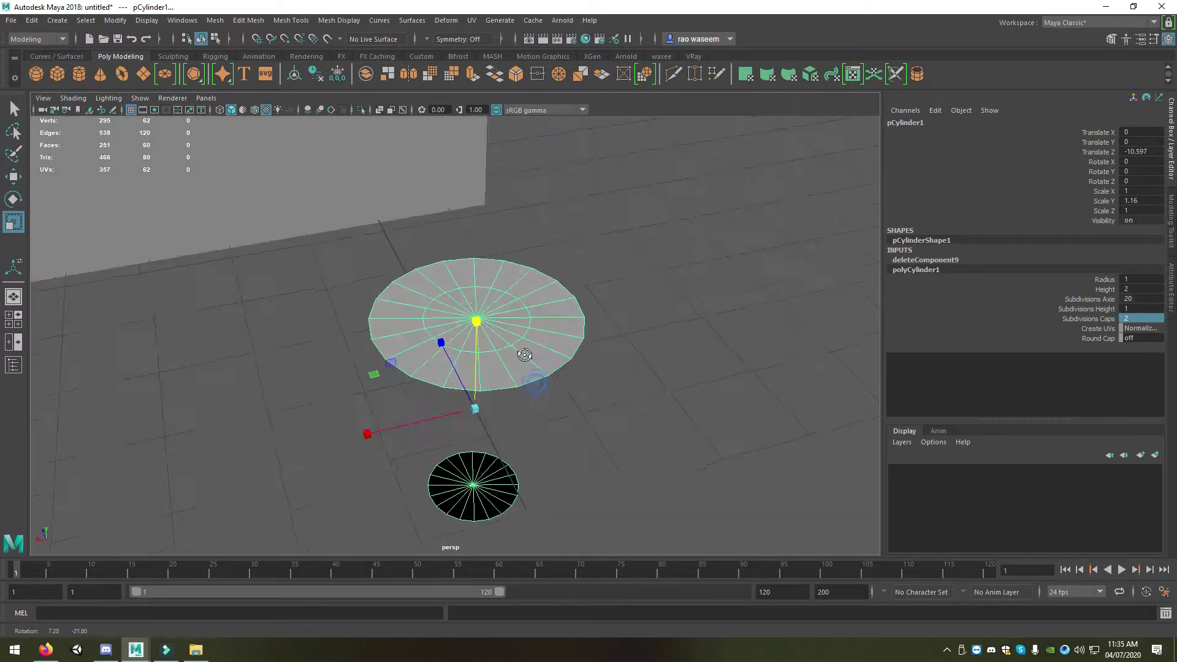
right_click(452, 296)
left_click(525, 386)
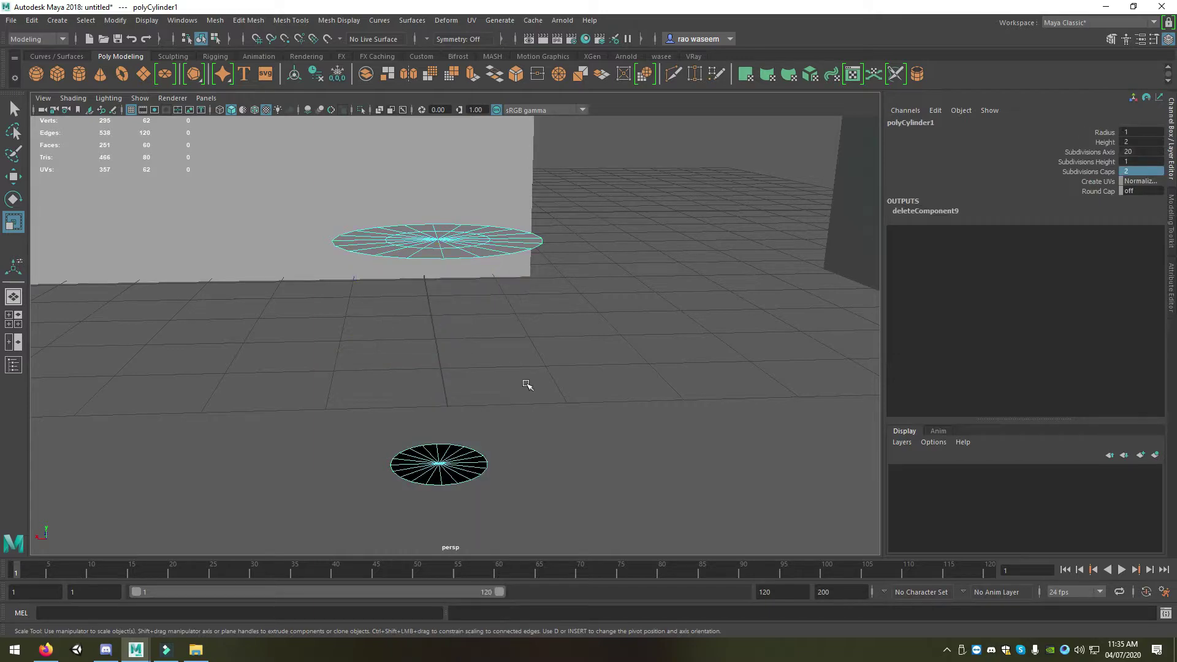
left_click(420, 465)
key("Delete")
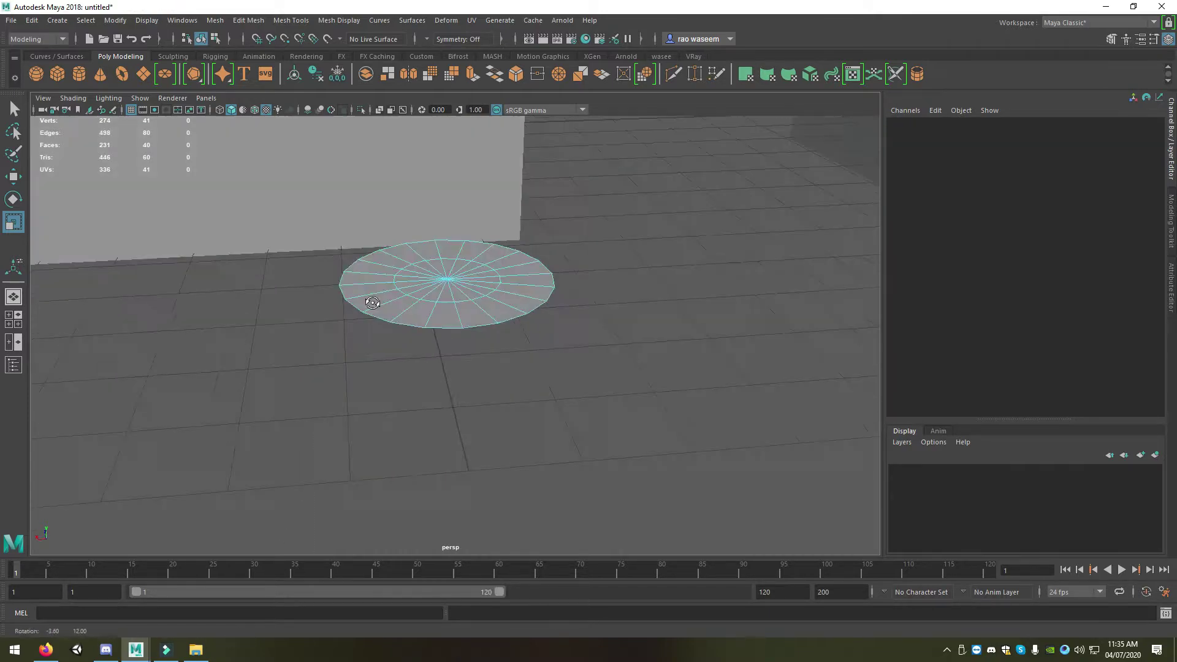
left_click_drag(331, 276, 485, 354, "alt")
right_click_drag(484, 354, 483, 264)
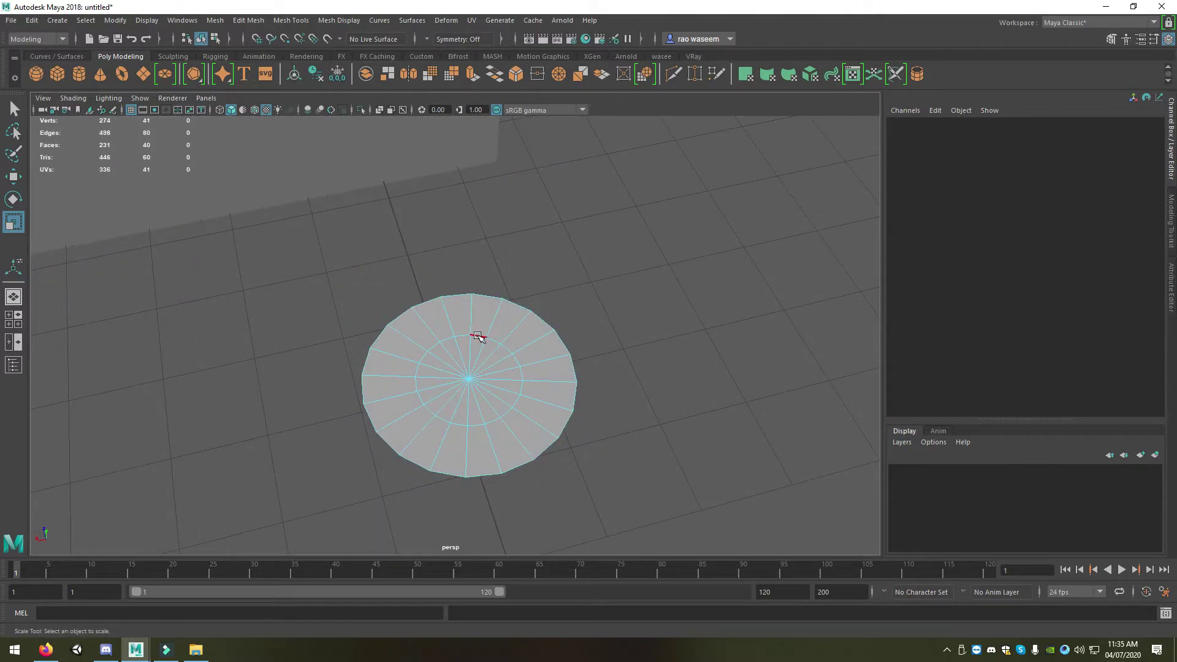
- Select the disc's inner edge ring and scale it outward to form the rim
double_click(471, 341)
left_click_drag(480, 380, 497, 384)
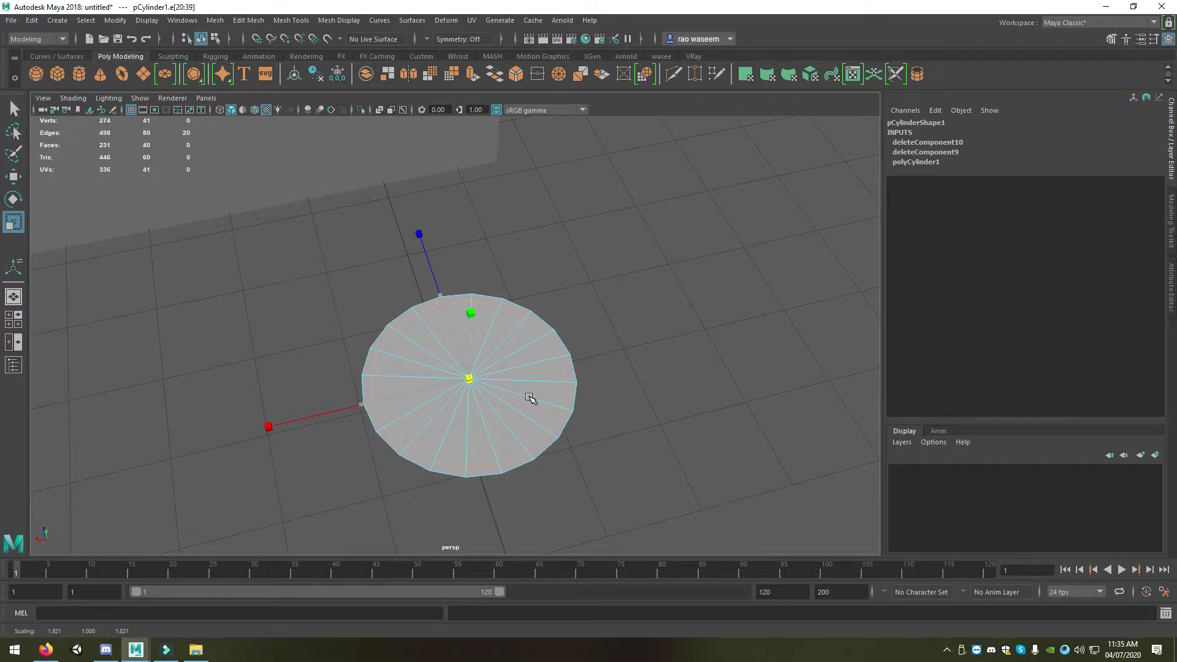
left_click_drag(531, 398, 424, 296, "alt")
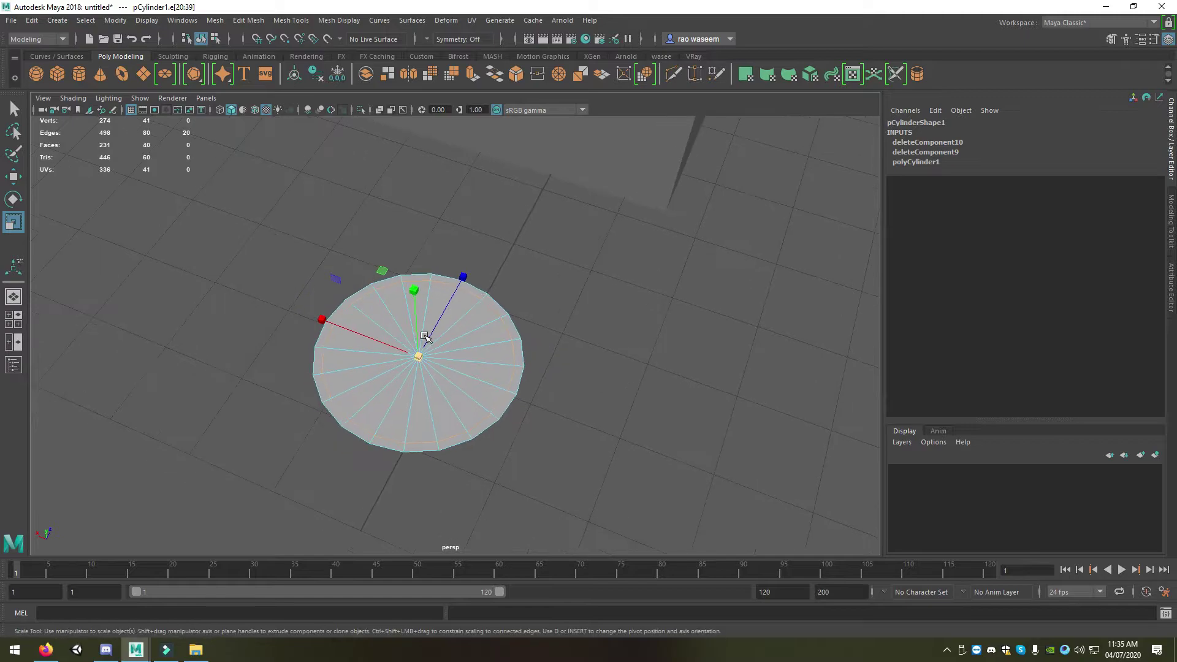
right_click_drag(424, 296, 421, 276)
right_click_drag(426, 319, 424, 319)
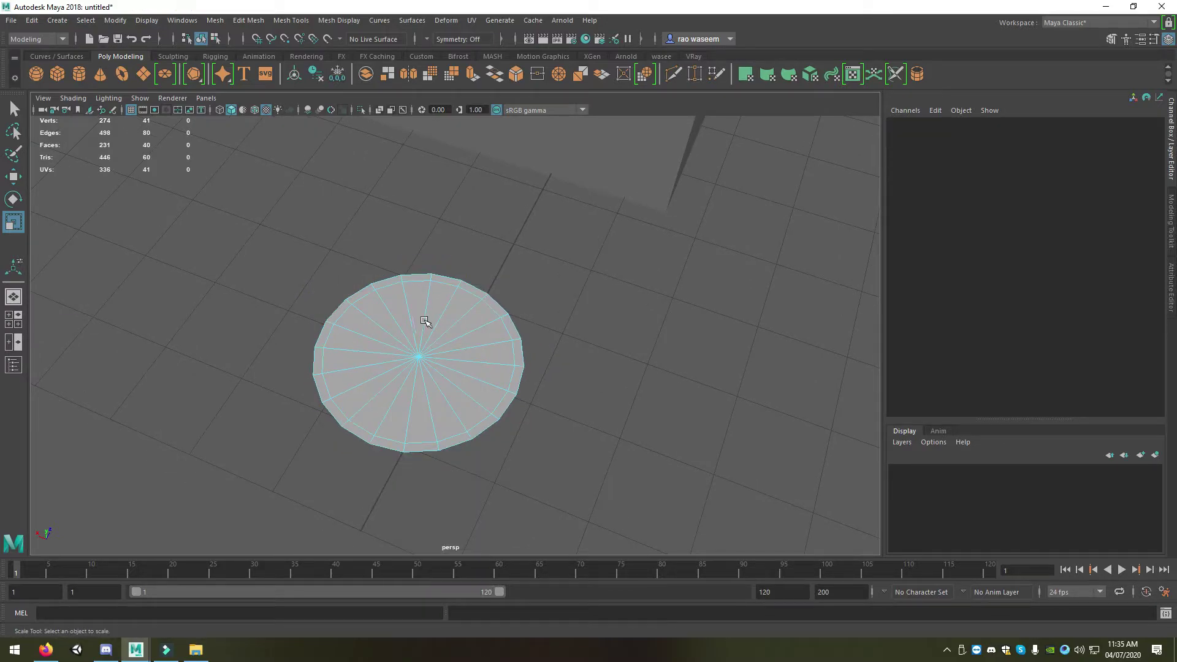
- Select alternating inner wedge faces around the disc and delete them
left_click(423, 298)
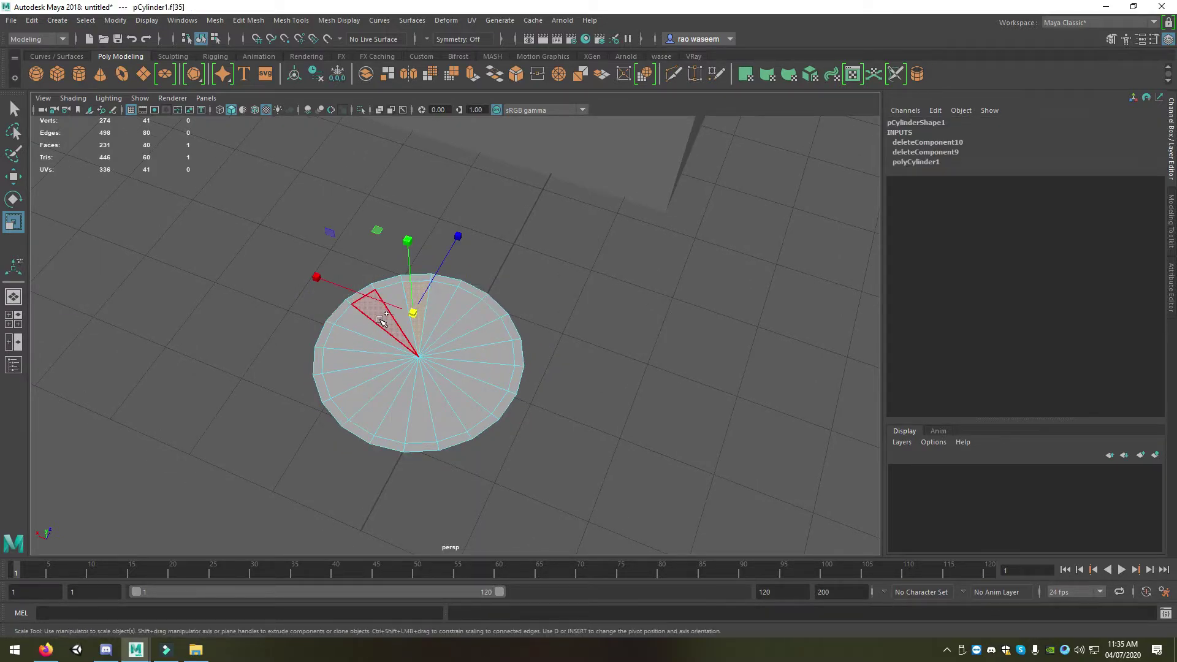
left_click(384, 319, "shift")
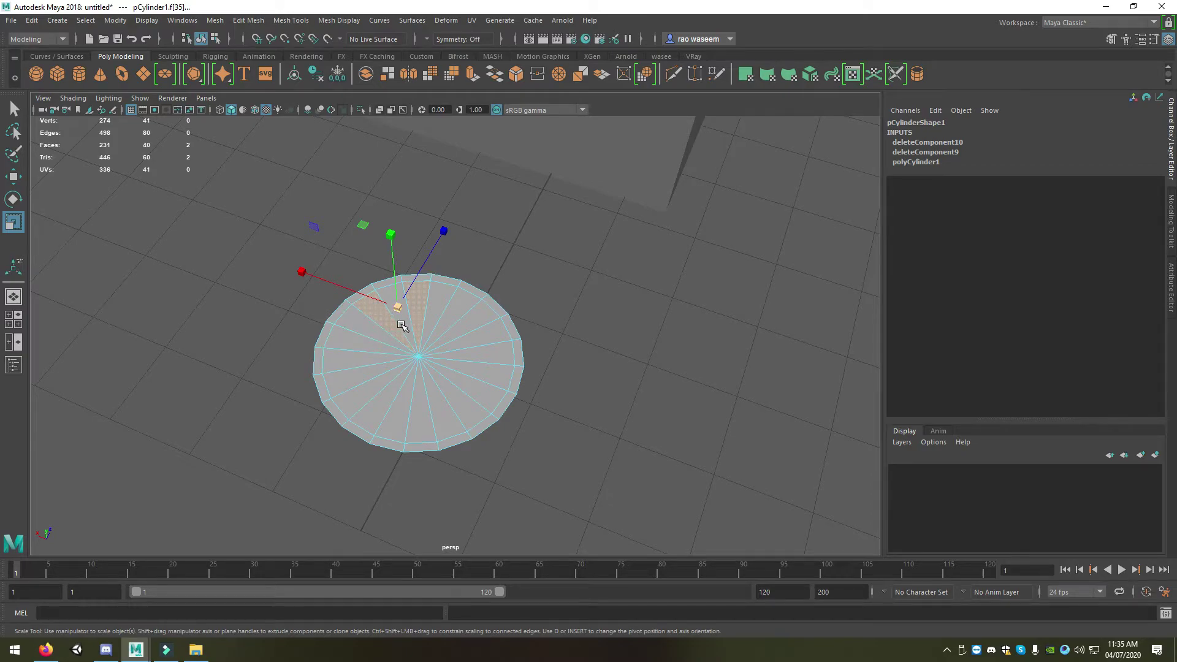
left_click(425, 316)
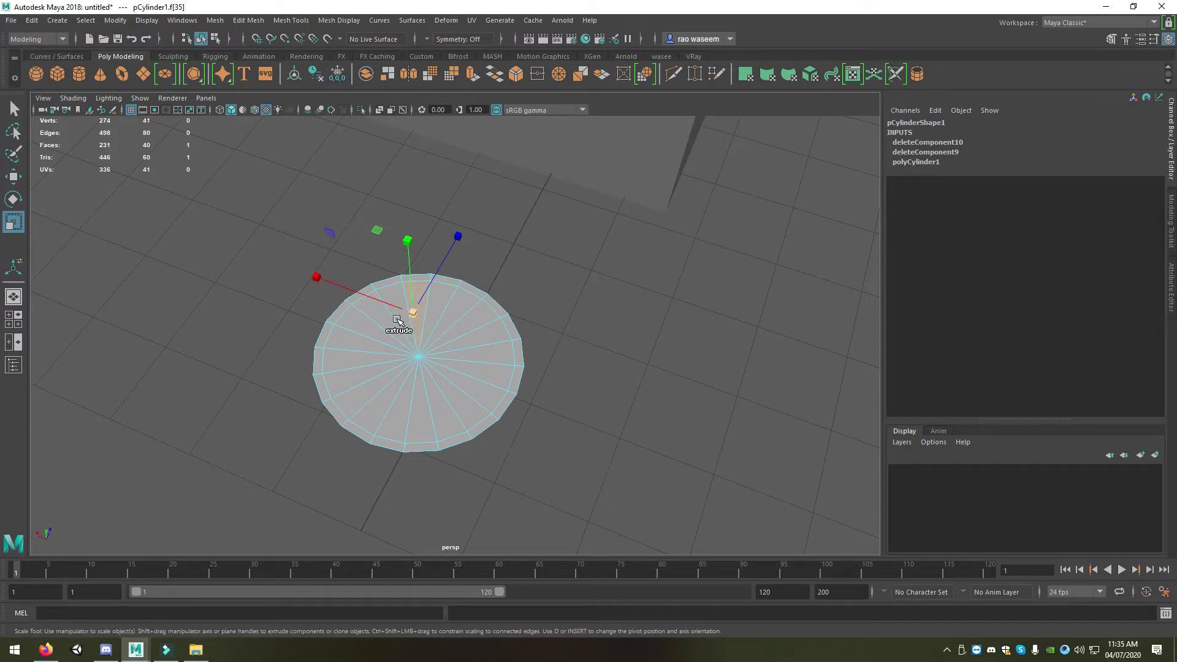
left_click(394, 289, "shift")
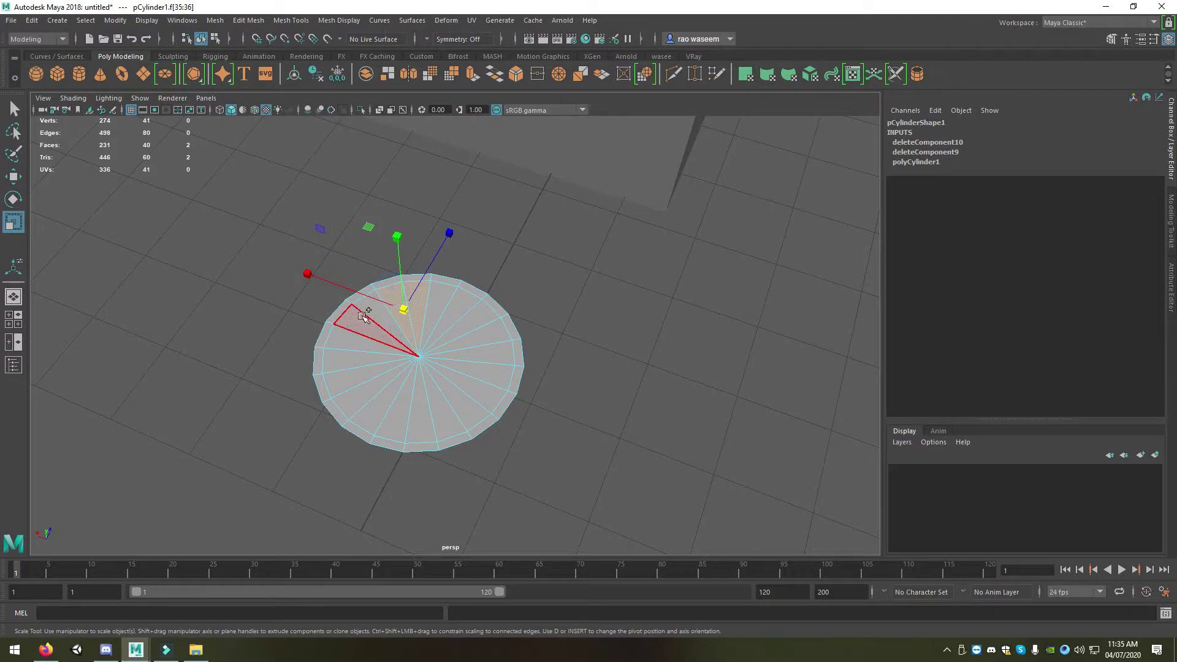
left_click(354, 331, "shift")
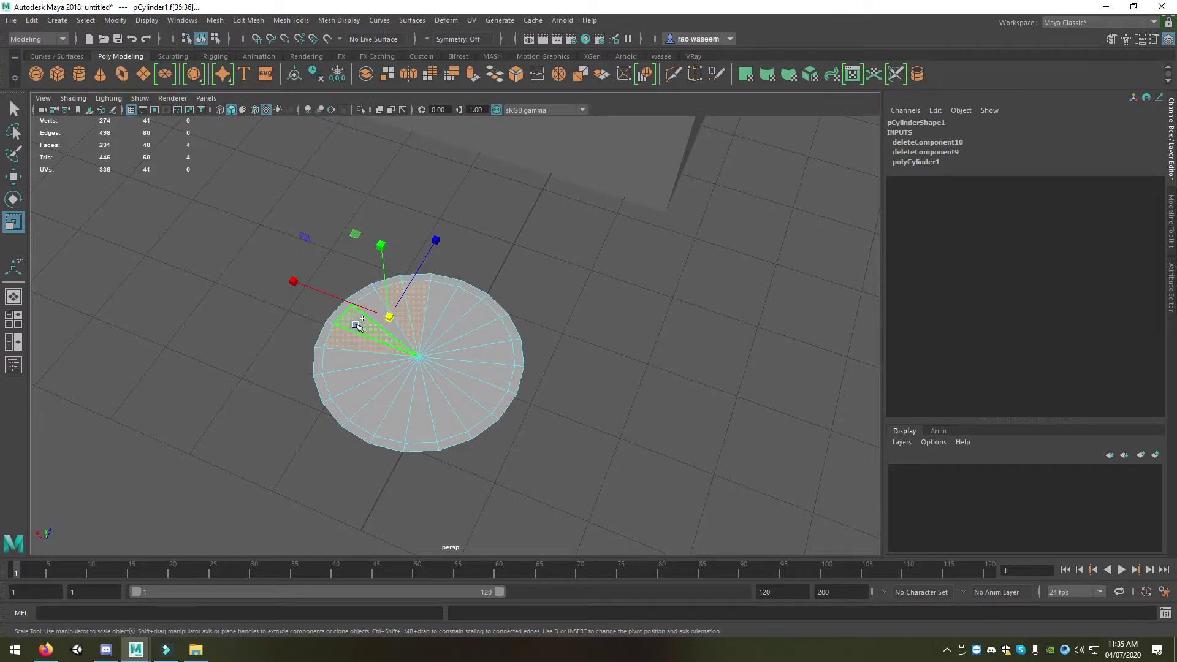
left_click(356, 386, "shift")
left_click(363, 402, "shift")
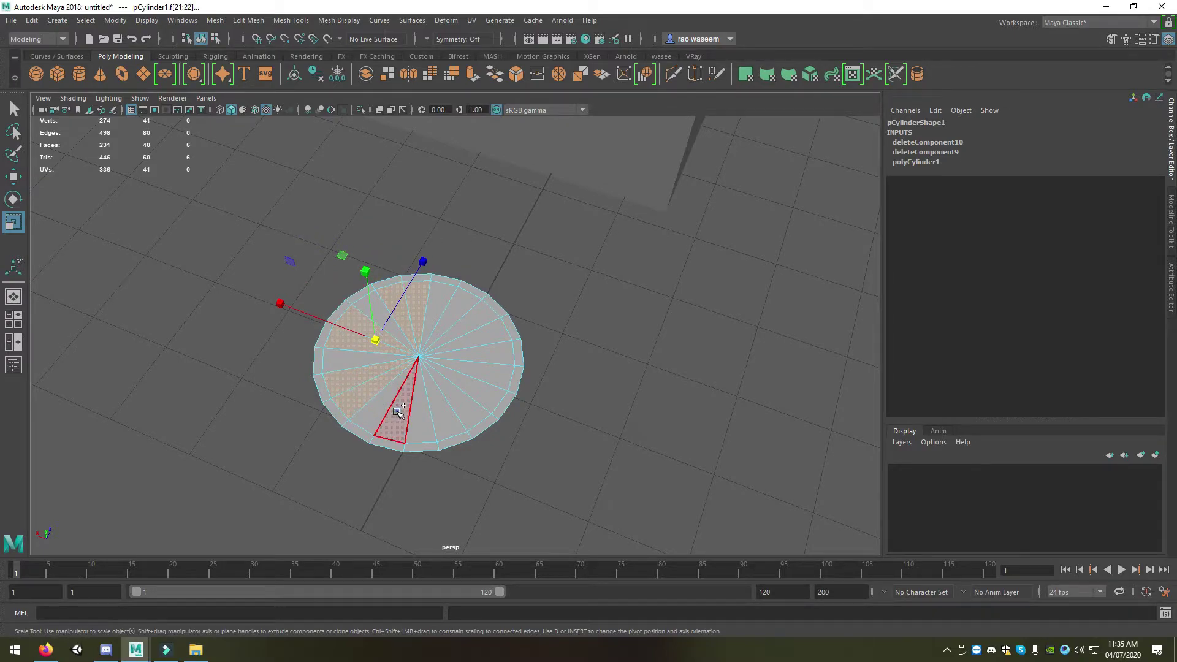
left_click(398, 412, "shift")
left_click(475, 399, "shift")
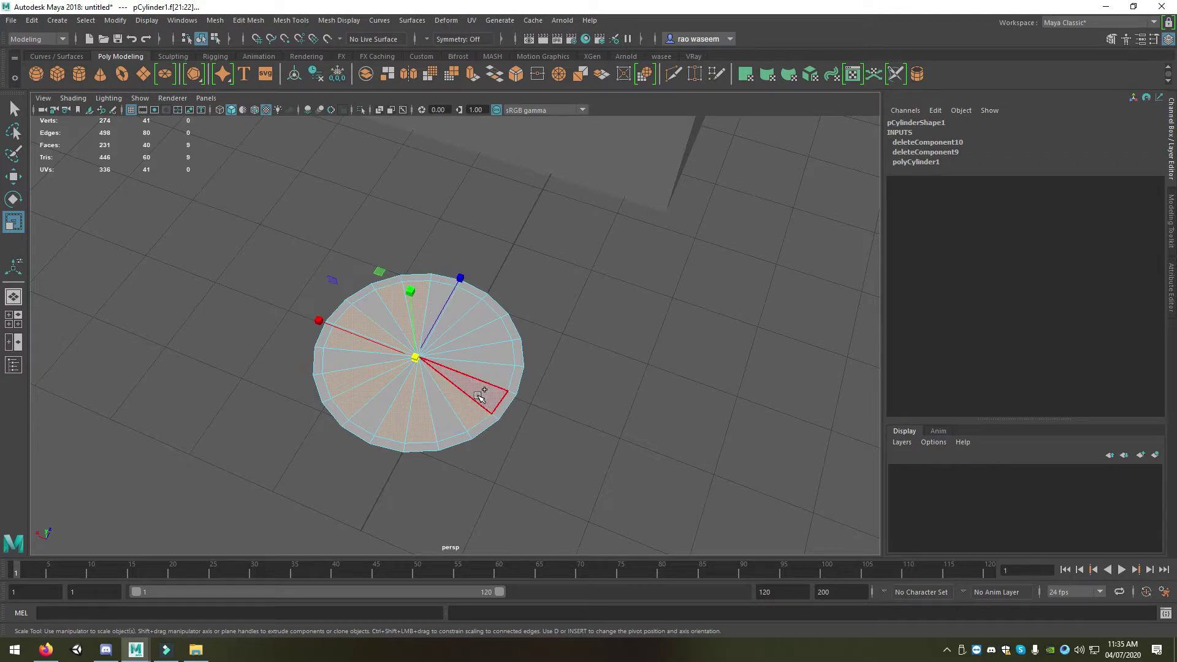
left_click(488, 359, "shift")
left_click(484, 336, "shift")
left_click(469, 309, "shift")
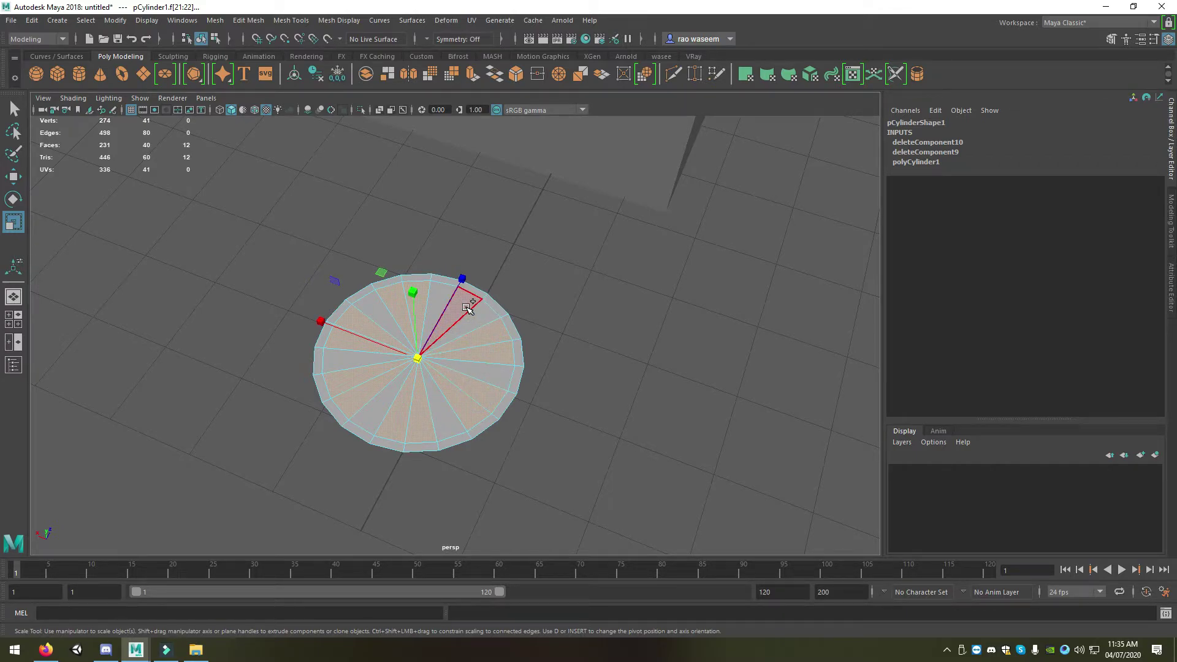
left_click(468, 308, "shift")
key("Delete")
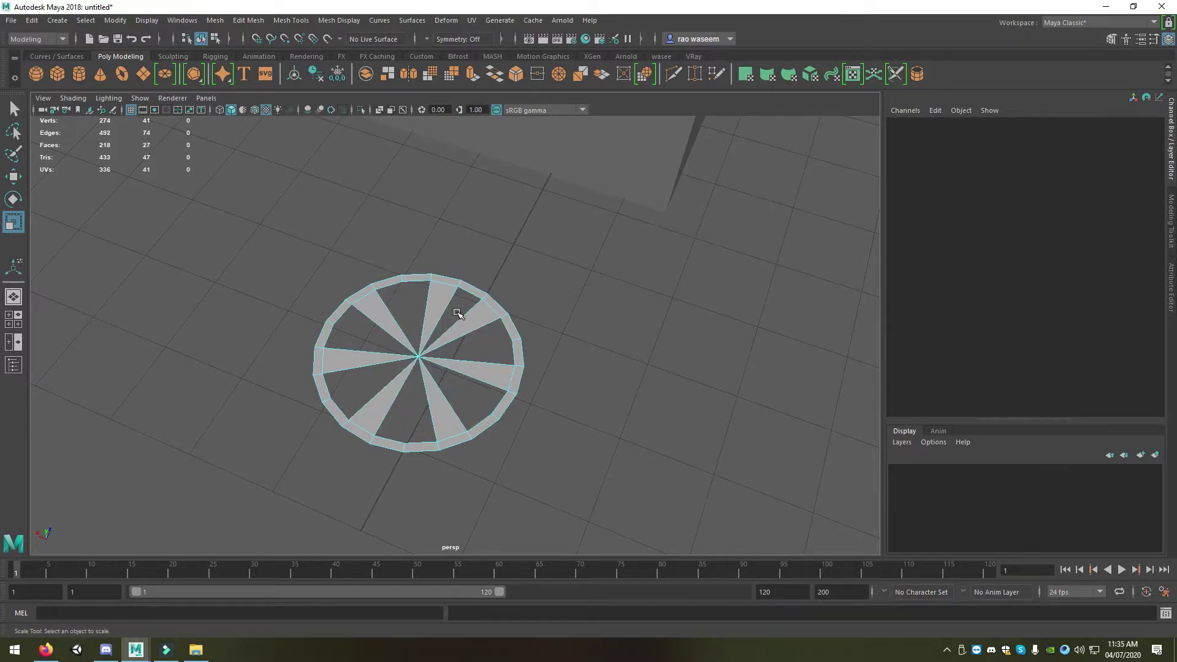
- Delete the remaining extra wedge faces so only four spokes remain
left_click(463, 318)
key("Delete")
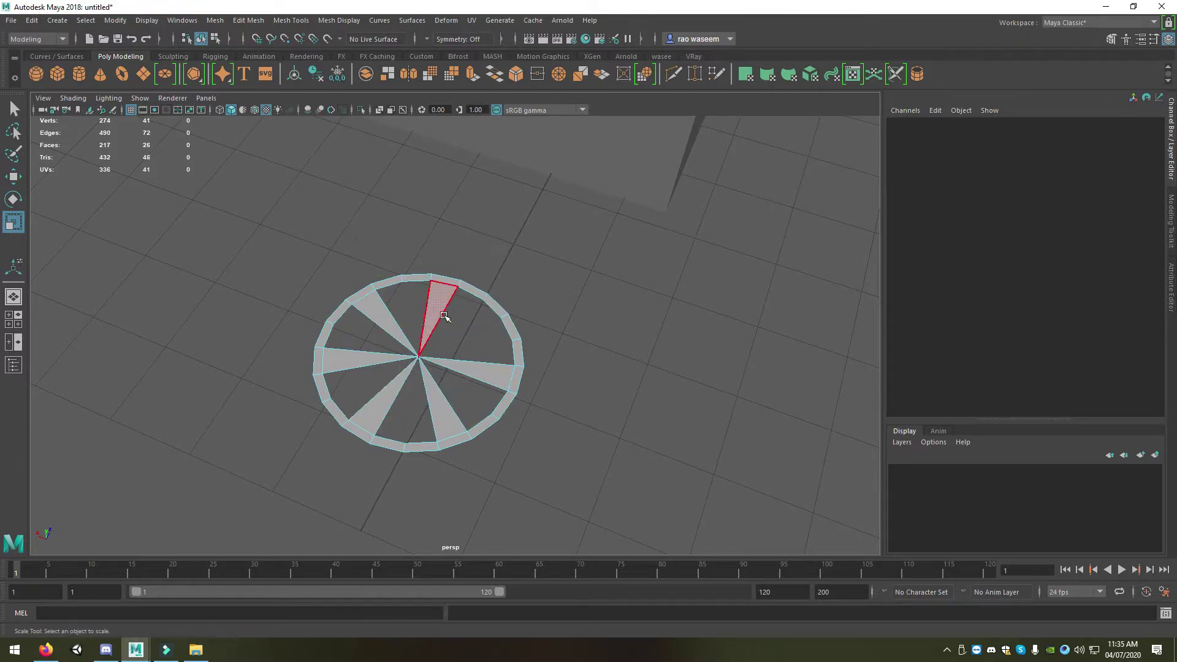
left_click(438, 316)
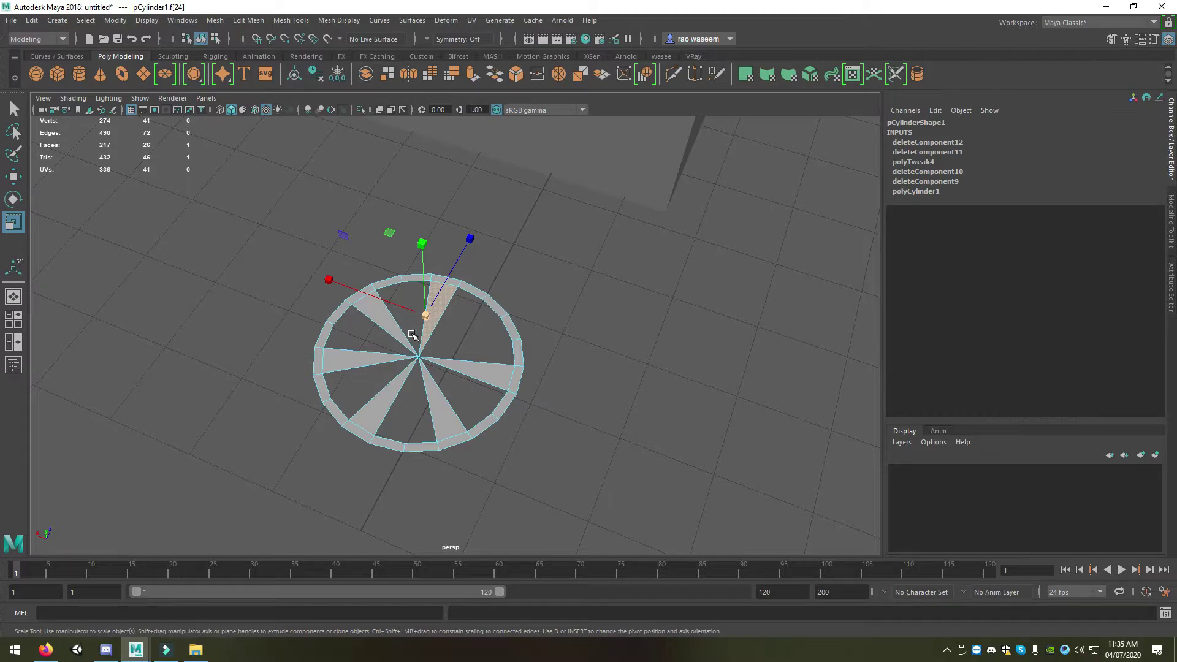
left_click(439, 402, "shift")
key("Delete")
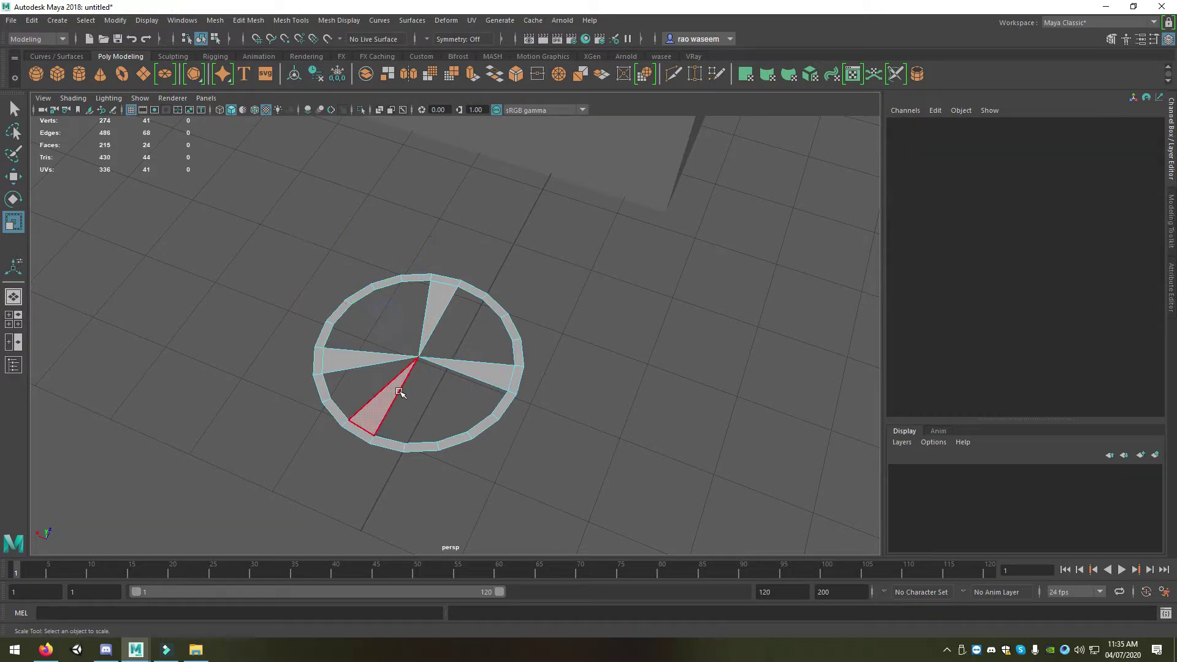
left_click(399, 393)
- Nudge the wheel's centre vertex and slide a rim vertex along its edge
key("e")
mouse_move(399, 392)
left_mouse_down("alt")
mouse_move(481, 482)
mouse_move(509, 490)
left_mouse_up("alt")
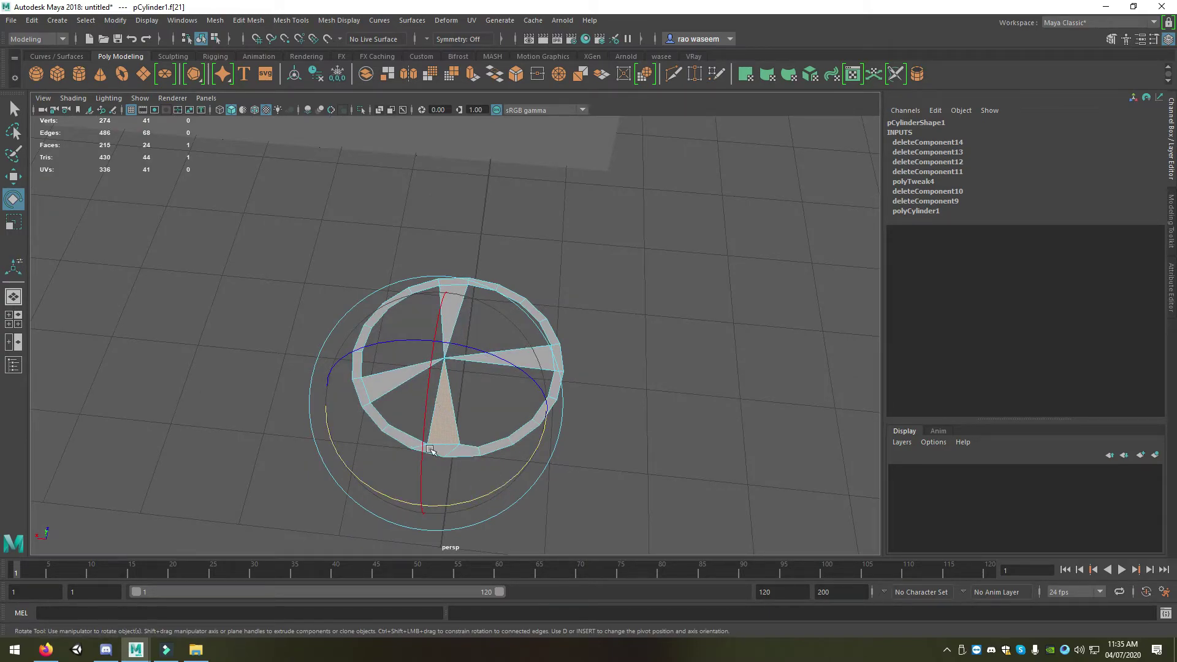
key("w")
mouse_move(513, 491)
left_mouse_down("alt")
mouse_move(395, 429)
mouse_move(422, 401)
left_mouse_up("alt")
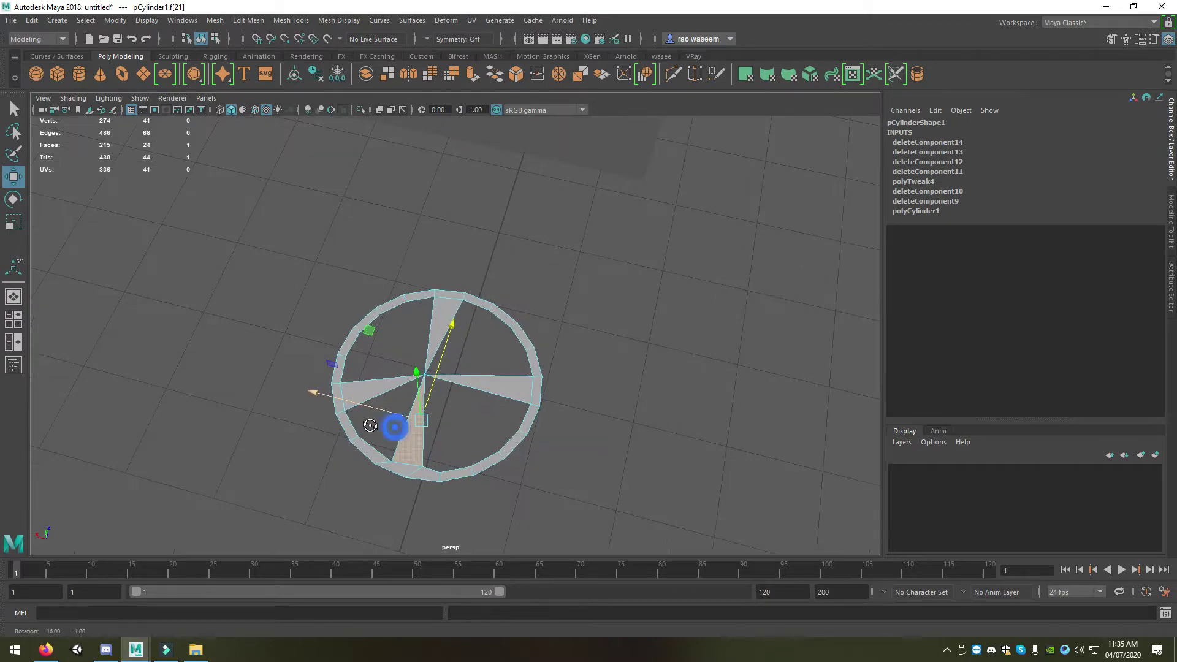
right_click_drag(425, 347, 374, 324)
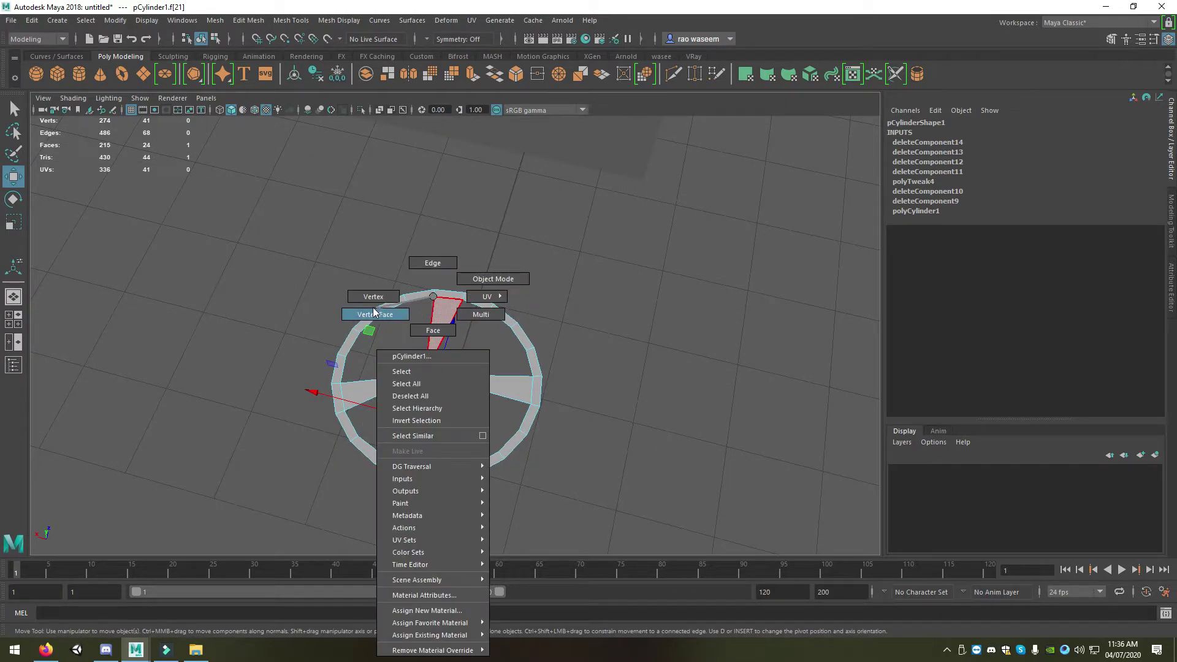
left_click(424, 371)
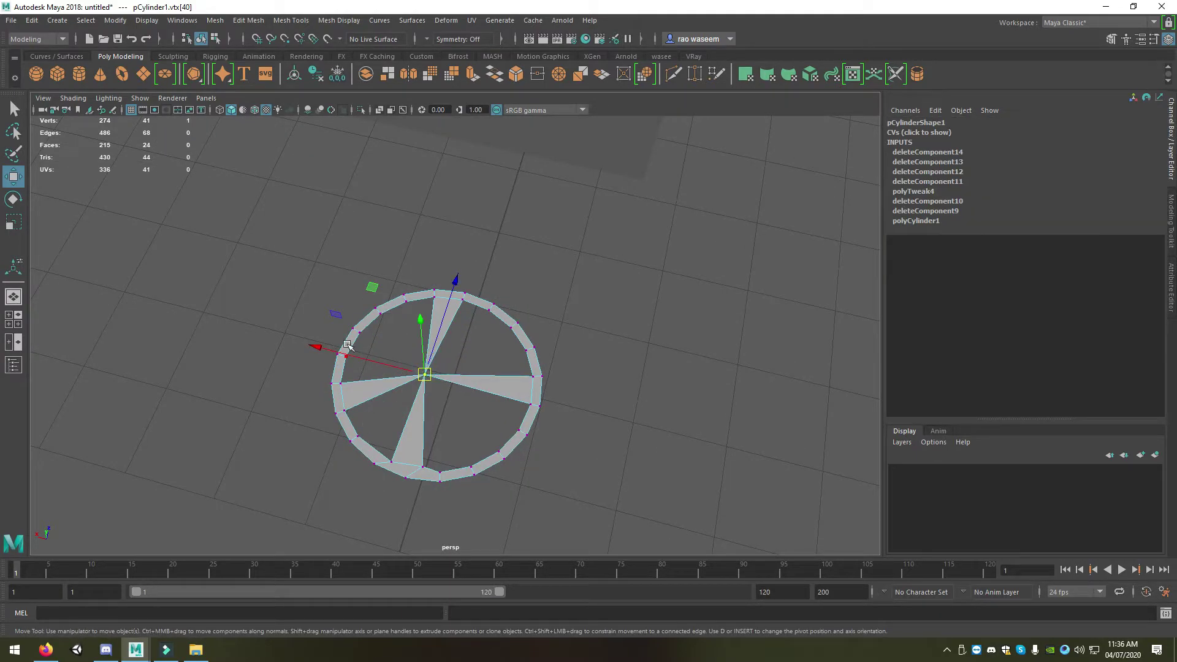
left_click_drag(347, 345, 325, 348)
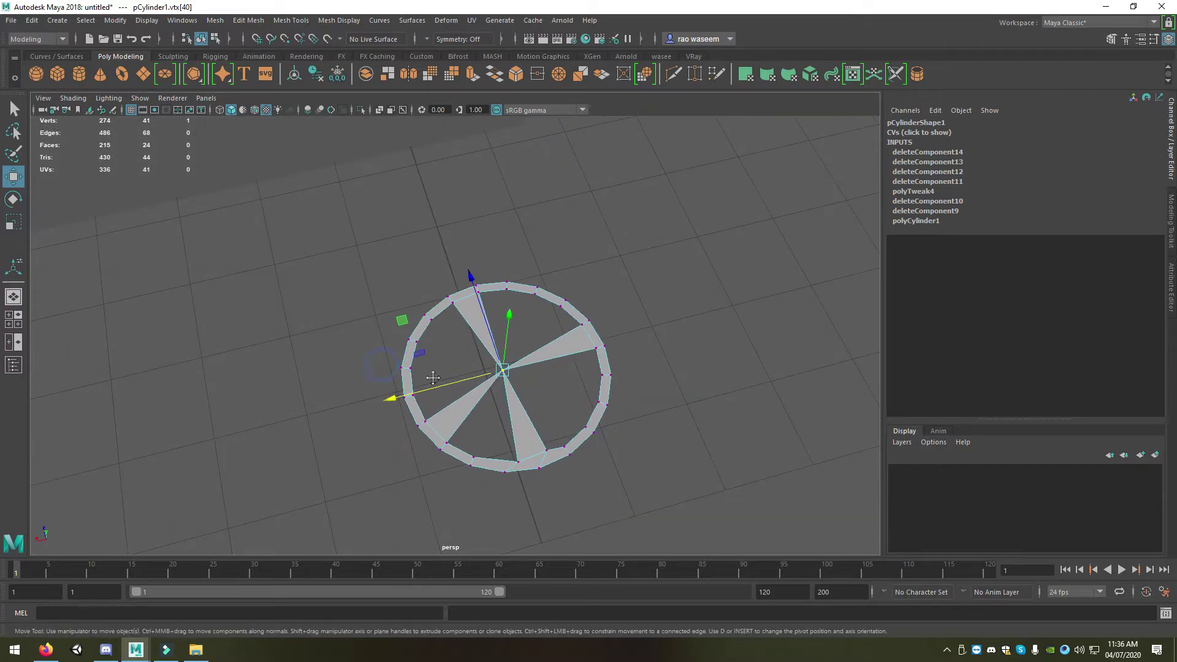
mouse_move(429, 376)
left_mouse_down("alt")
mouse_move(575, 401)
mouse_move(470, 405)
mouse_move(272, 448)
left_mouse_up("alt")
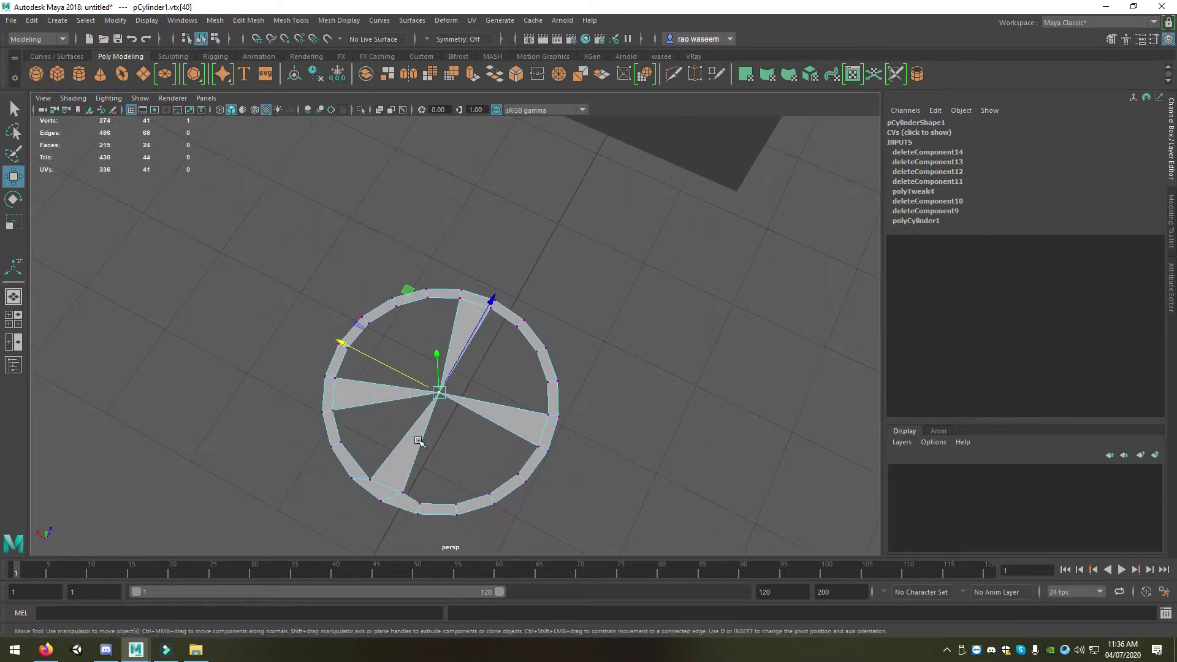
mouse_move(272, 448)
right_mouse_down("alt")
mouse_move(426, 415)
mouse_move(412, 292)
right_mouse_up("alt")
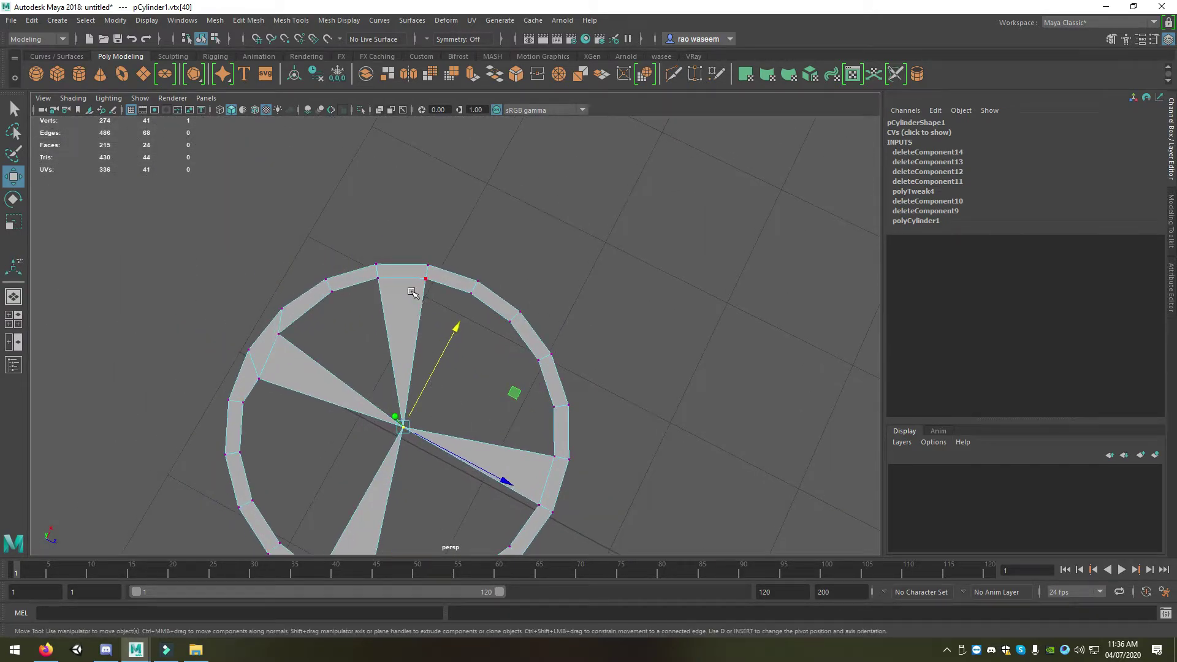
left_click(414, 280)
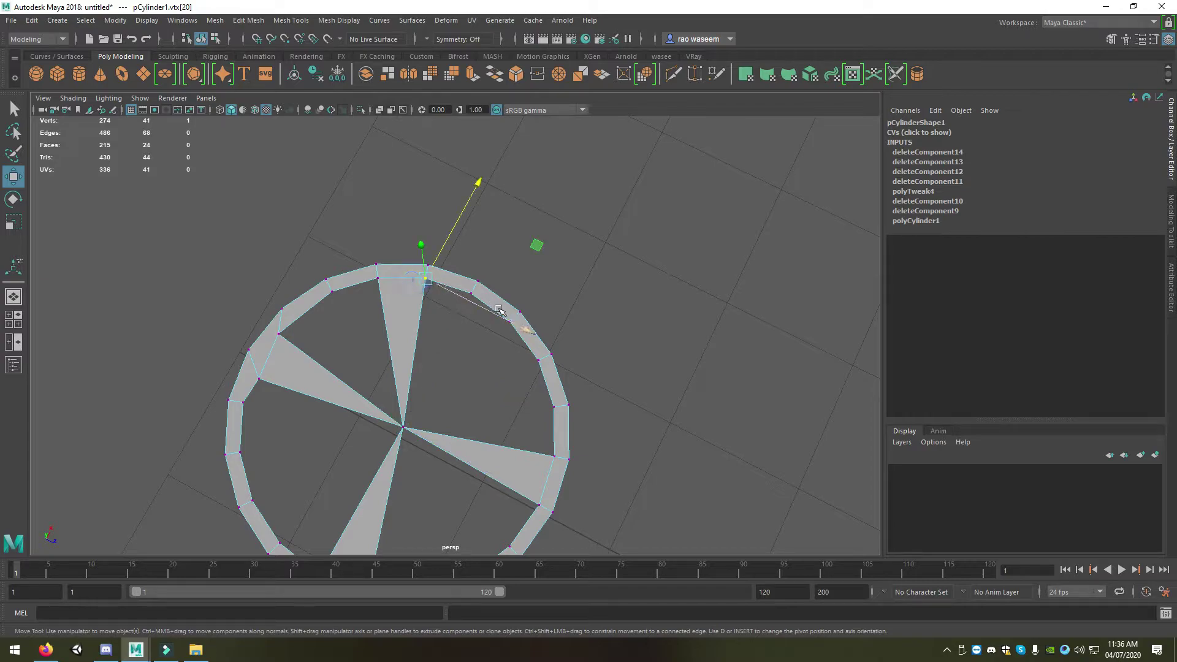
mouse_move(499, 309)
left_mouse_down("ctrl+shift")
mouse_move(554, 345)
mouse_move(383, 282)
mouse_move(461, 307)
left_mouse_up("ctrl+shift")
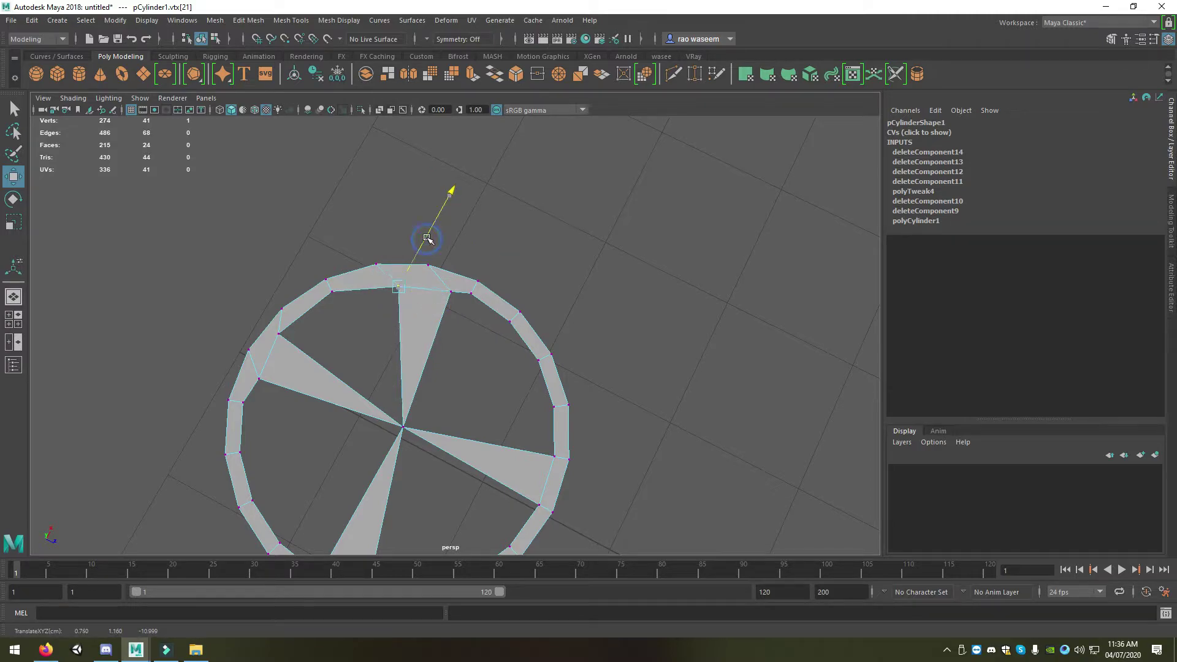
- Reposition the centre vertex along X, Y and Z so the spokes are even
mouse_move(431, 231)
left_mouse_down("alt")
mouse_move(463, 320)
mouse_move(341, 325)
mouse_move(344, 344)
mouse_move(415, 378)
left_mouse_up("alt")
middle_click_drag(415, 378, 455, 375, "alt")
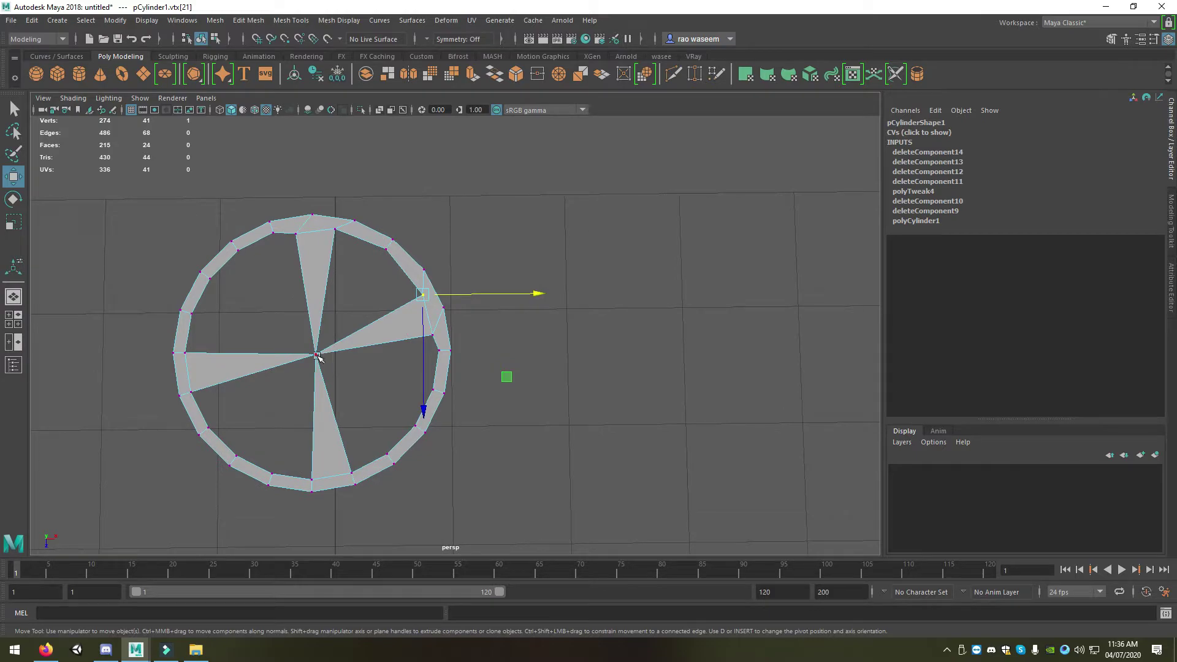
left_click(317, 356)
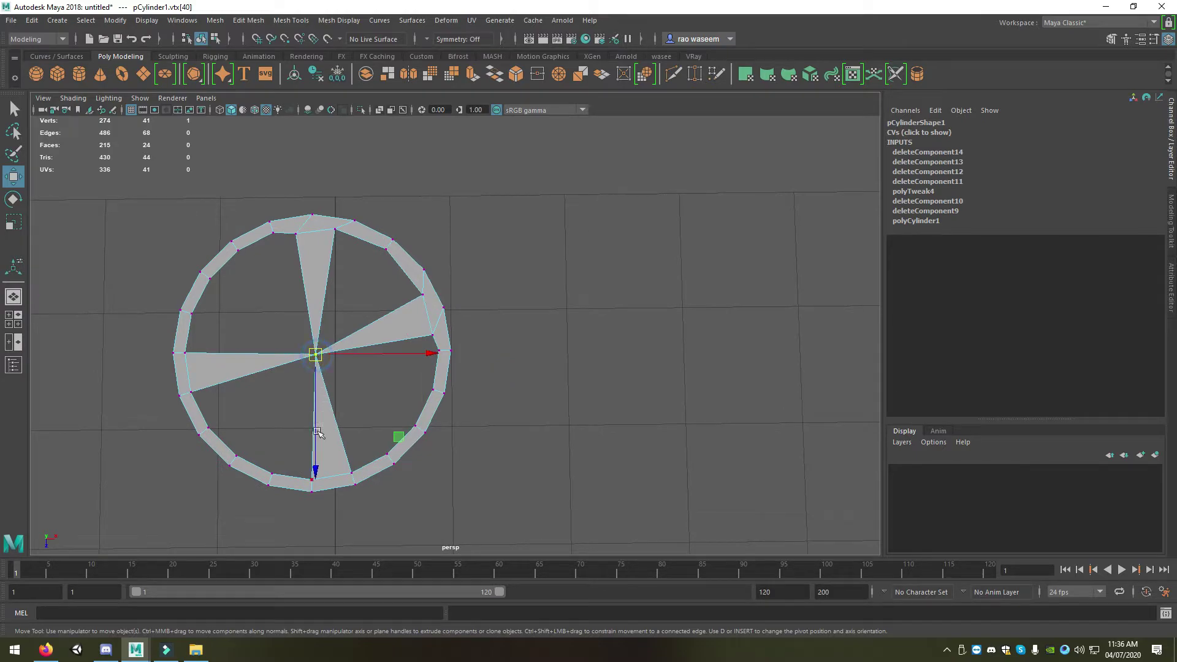
mouse_move(316, 436)
left_mouse_down()
mouse_move(316, 422)
mouse_move(317, 437)
left_mouse_up()
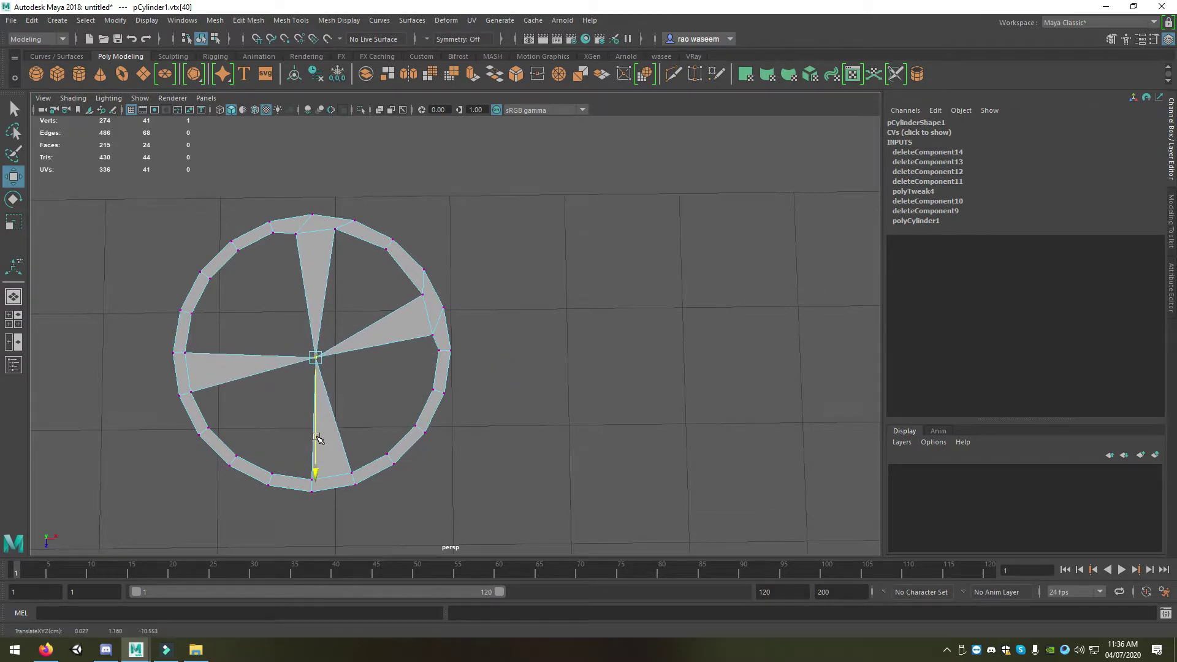
left_click_drag(435, 358, 433, 358)
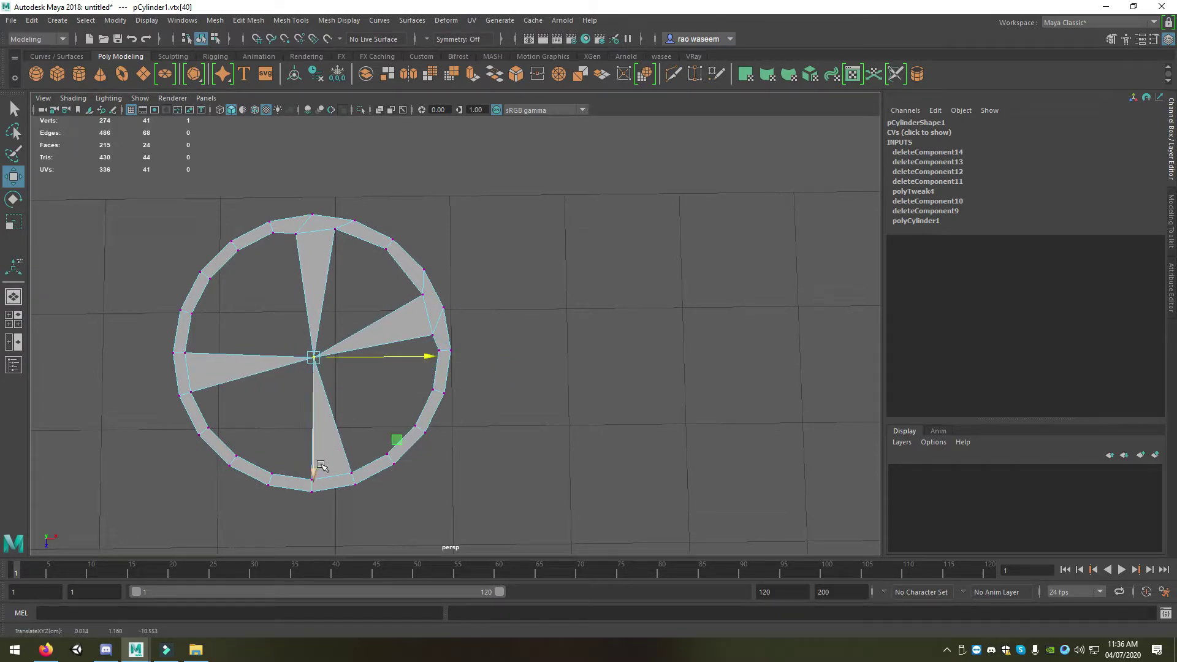
left_click_drag(320, 467, 317, 458)
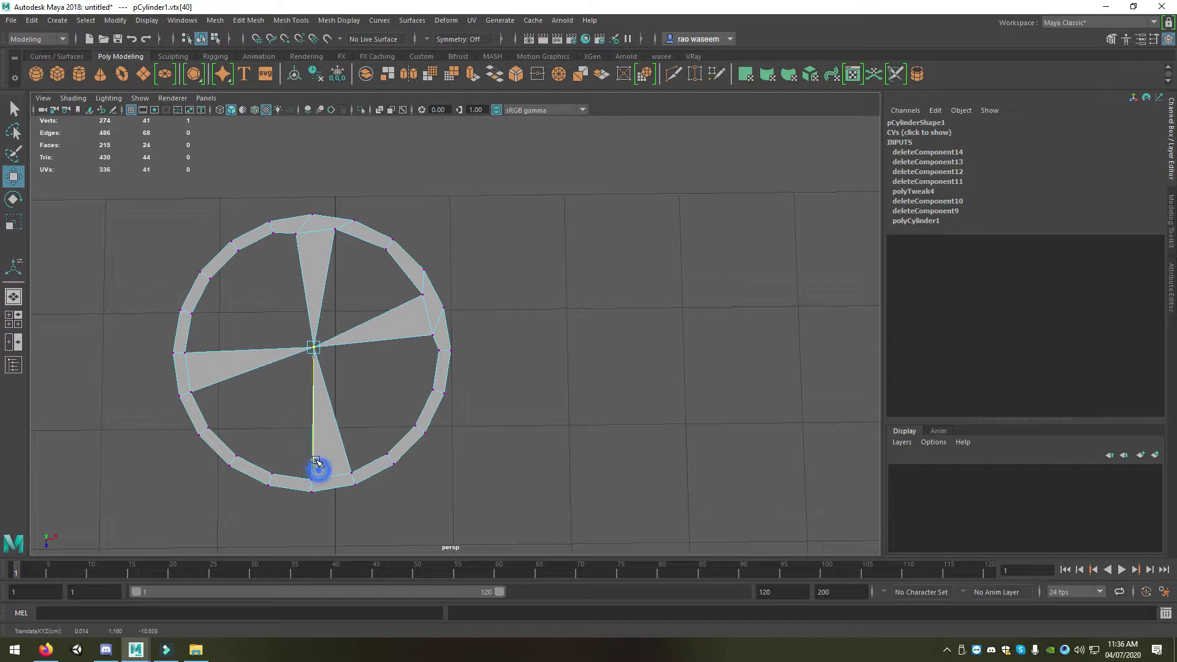
left_click(431, 347)
mouse_move(420, 347)
left_mouse_down("alt")
mouse_move(338, 297)
mouse_move(384, 452)
mouse_move(273, 465)
mouse_move(431, 406)
left_mouse_up("alt")
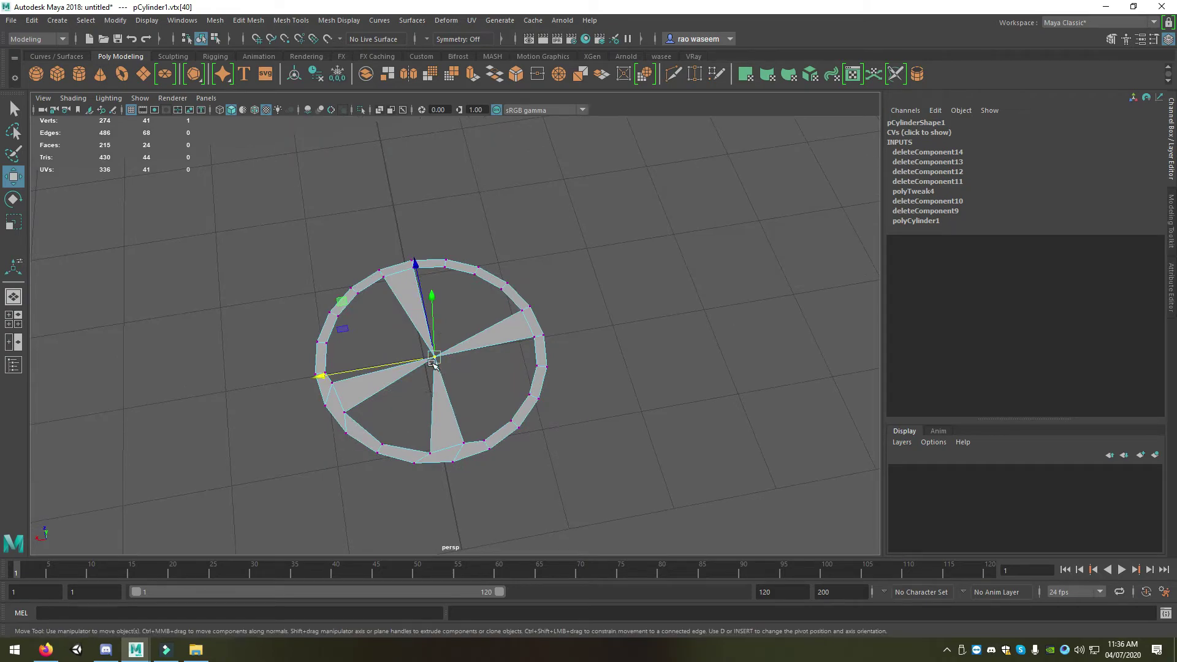
left_click_drag(431, 361, 424, 359)
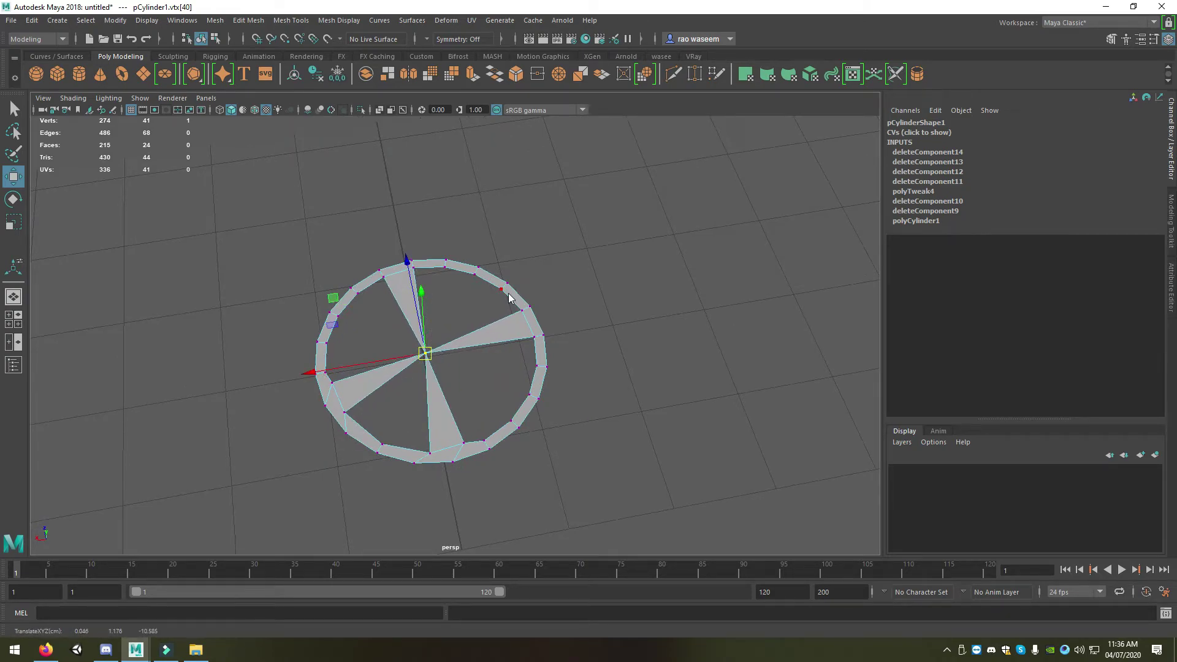
- Extrude the wheel faces upward by 0.116 to give the ring thickness
mouse_move(509, 298)
right_mouse_down()
mouse_move(548, 266)
mouse_move(509, 319)
right_mouse_up()
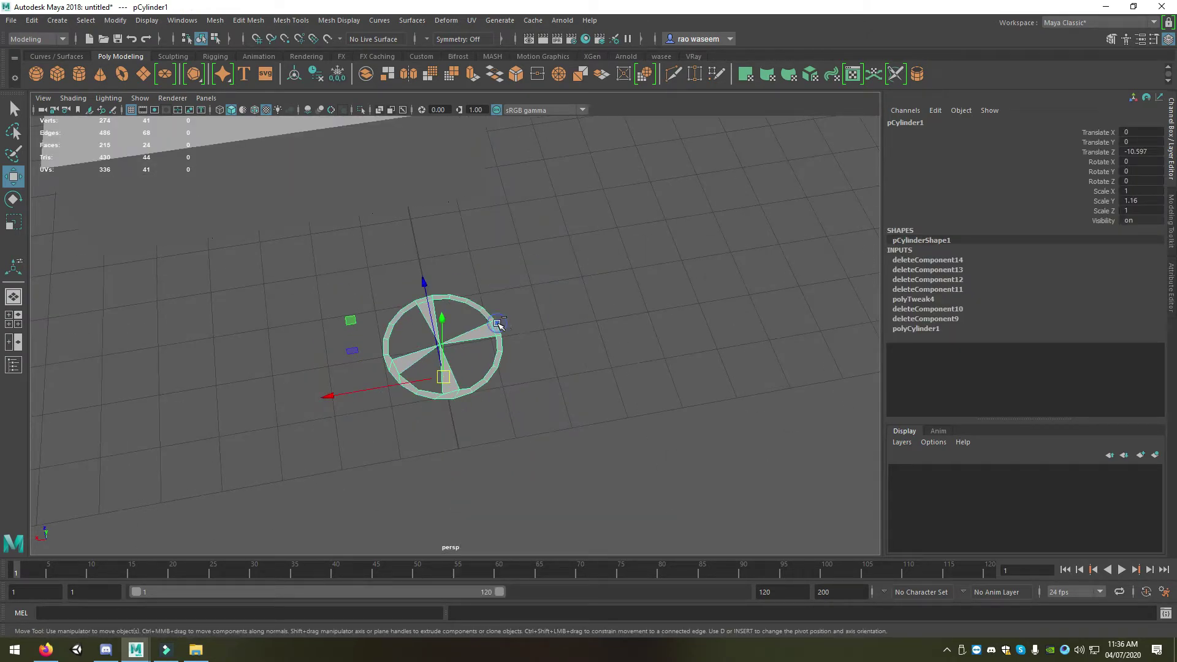
key("ctrl+e")
scroll(353, 393, "up", 2)
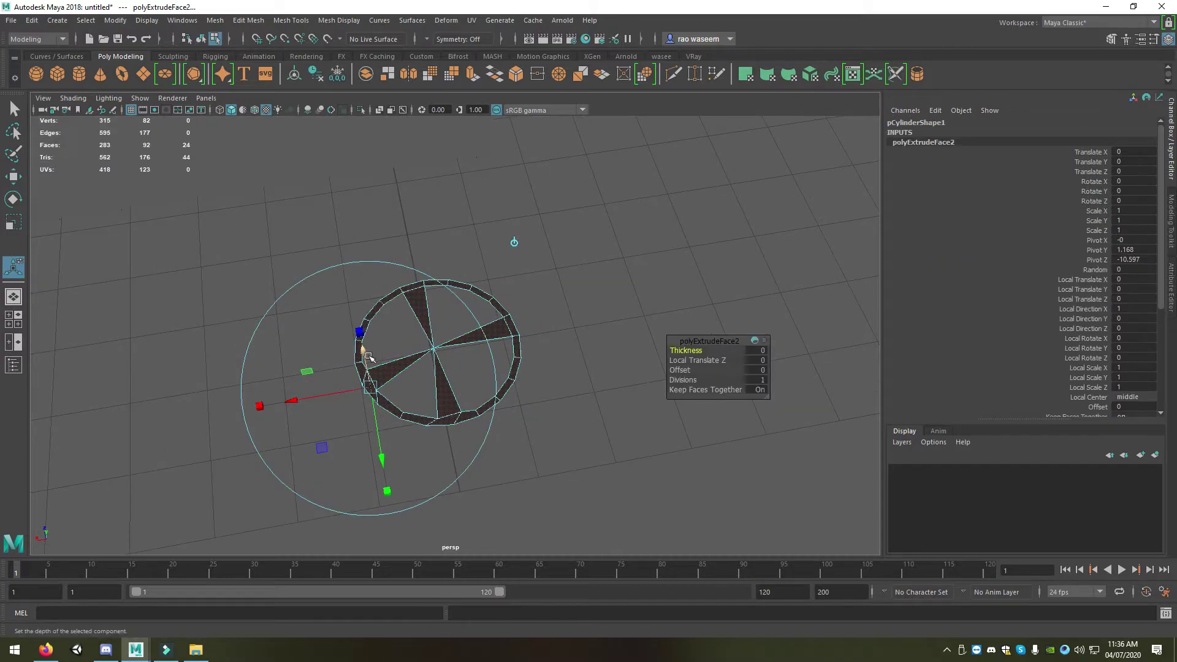
left_click_drag(368, 355, 466, 306)
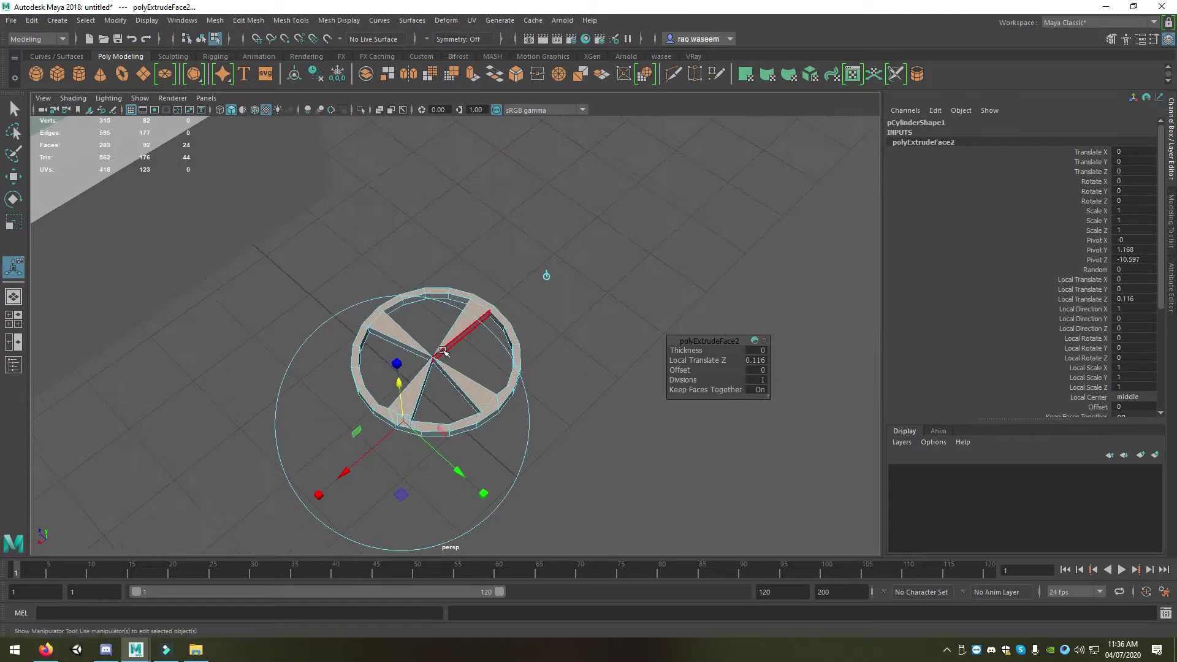
right_click_drag(448, 295, 518, 289)
scroll(347, 310, "down", 5)
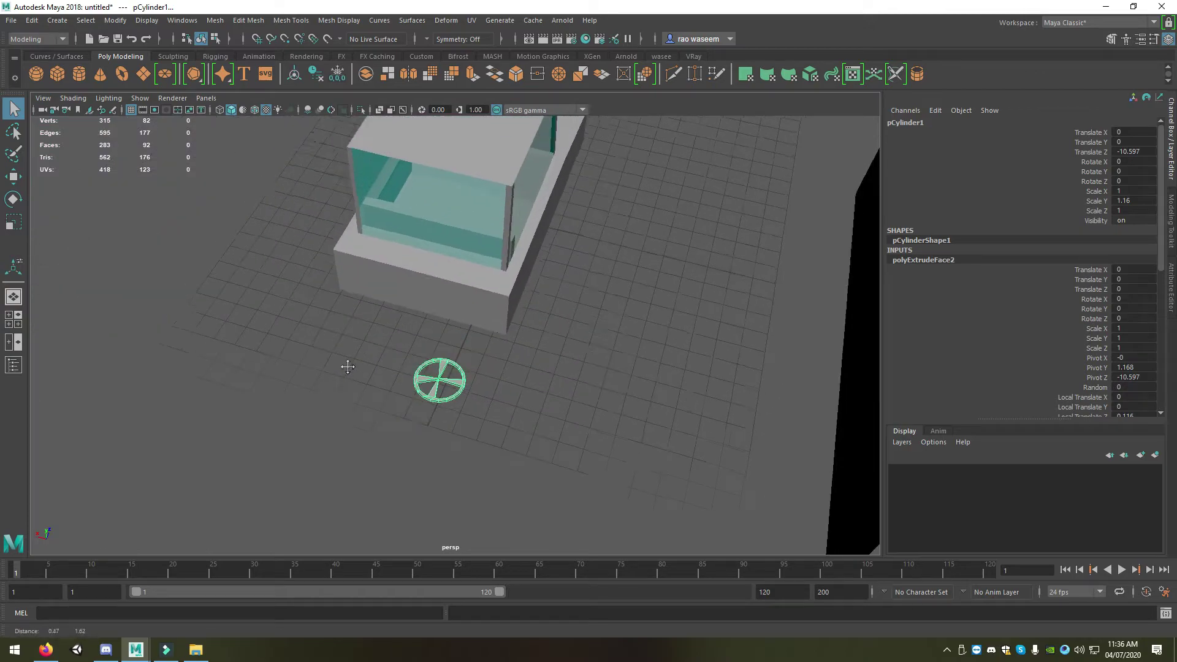
left_click_drag(347, 311, 355, 389, "alt")
- Create a new cylinder, move it toward the ring and scale it thin and tall
left_click(79, 72)
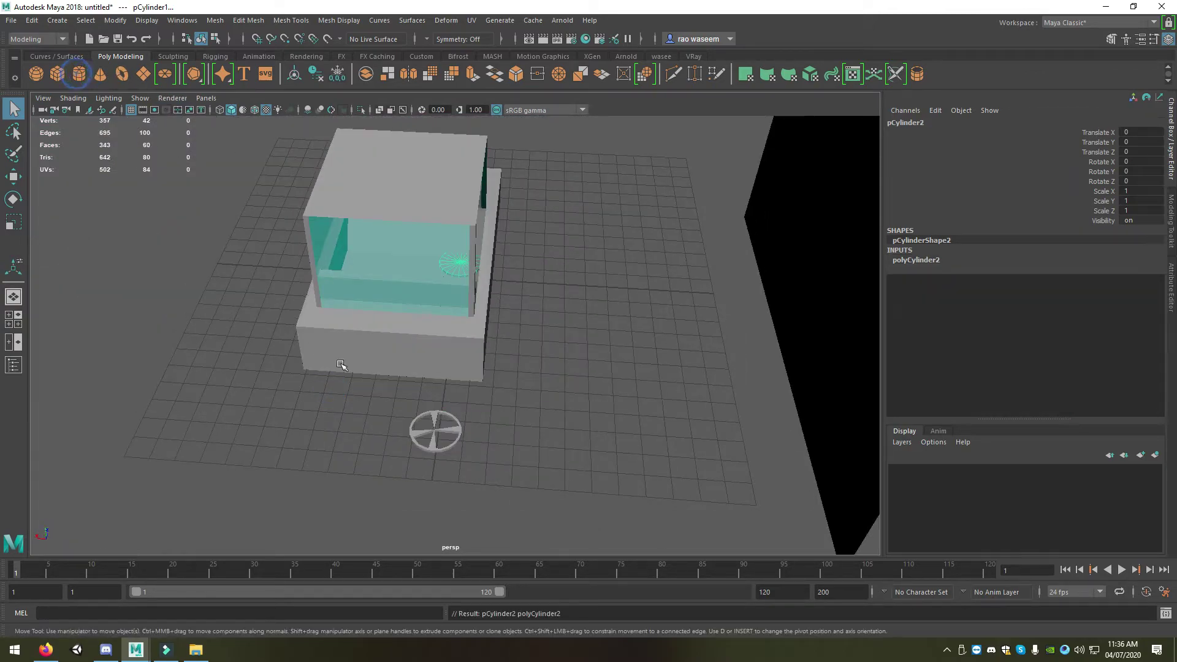
key("w")
mouse_move(430, 306)
left_mouse_down("alt")
mouse_move(319, 270)
mouse_move(407, 383)
left_mouse_up("alt")
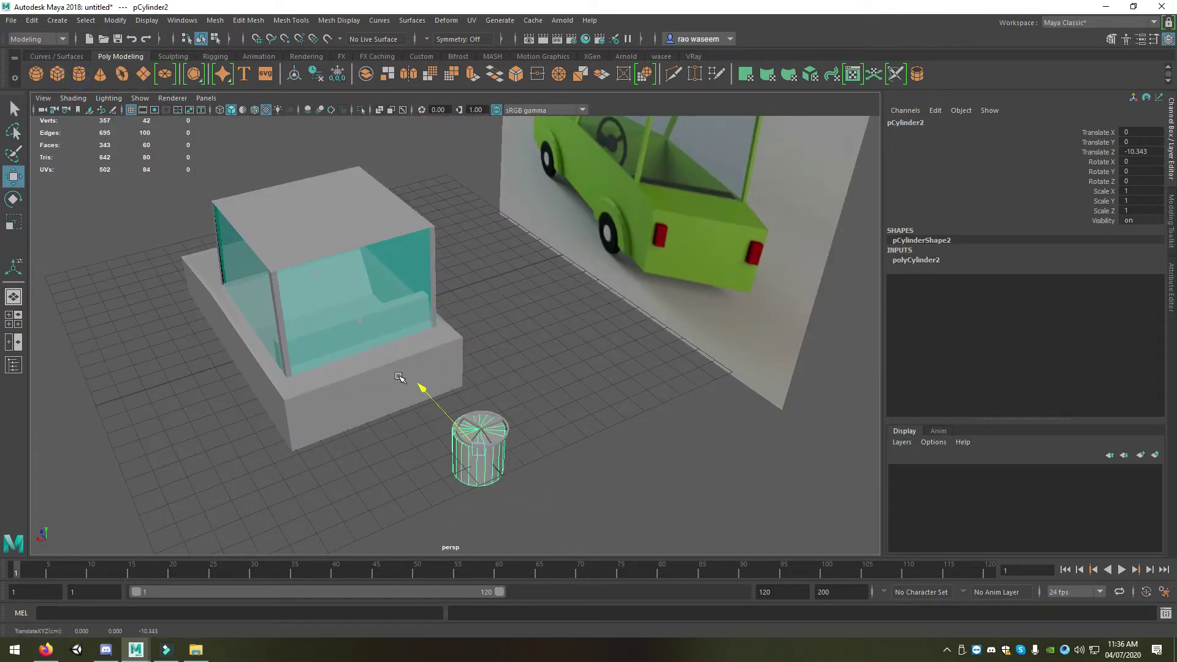
key("r")
left_click_drag(482, 452, 471, 439)
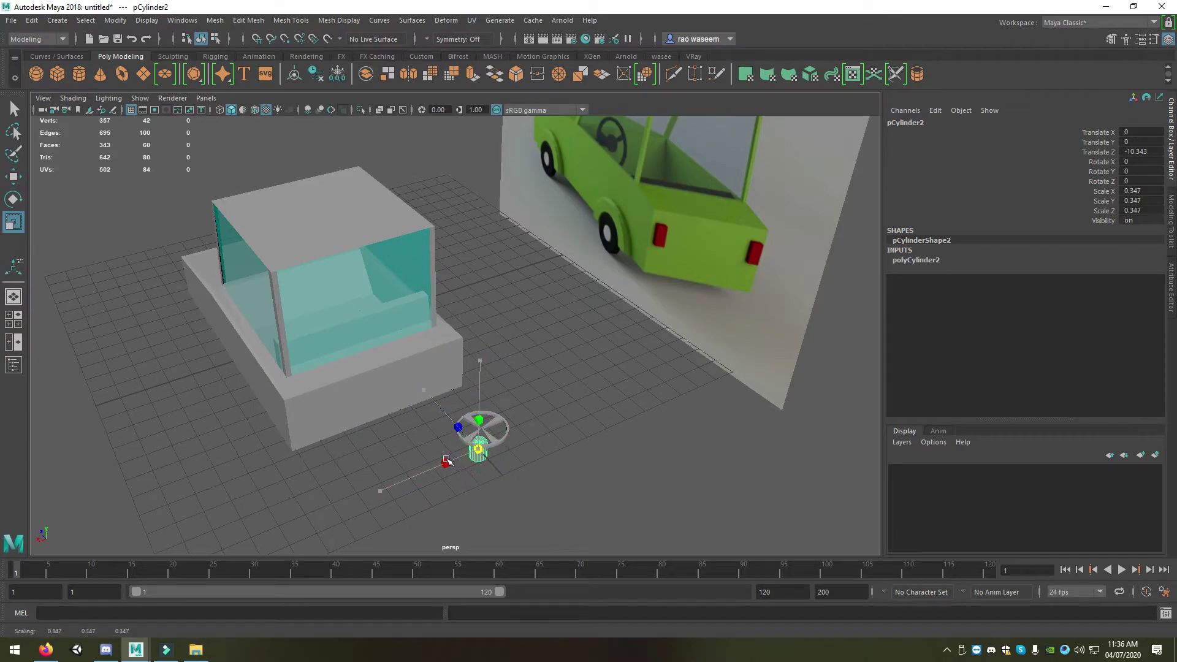
left_click_drag(530, 163, 522, 148)
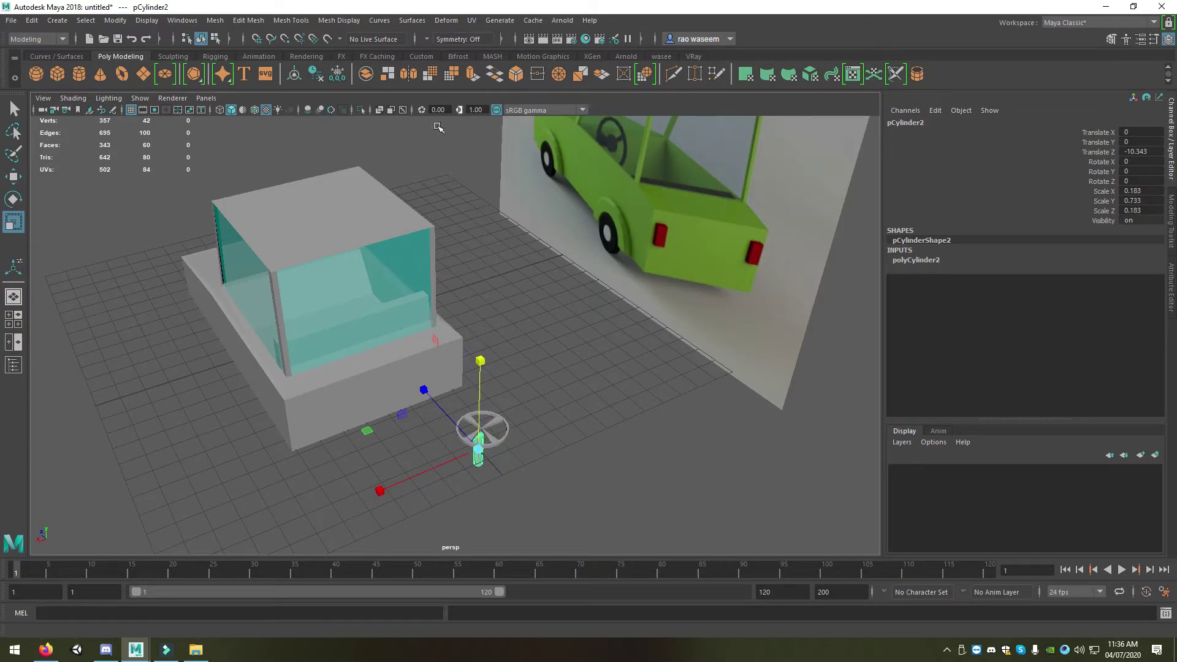
- Place the hub cylinder through the ring's centre at ring height, then add the ring to the selection
key("w")
mouse_move(482, 352)
left_mouse_down()
mouse_move(498, 328)
mouse_move(430, 257)
mouse_move(402, 269)
mouse_move(411, 283)
left_mouse_up()
key("f")
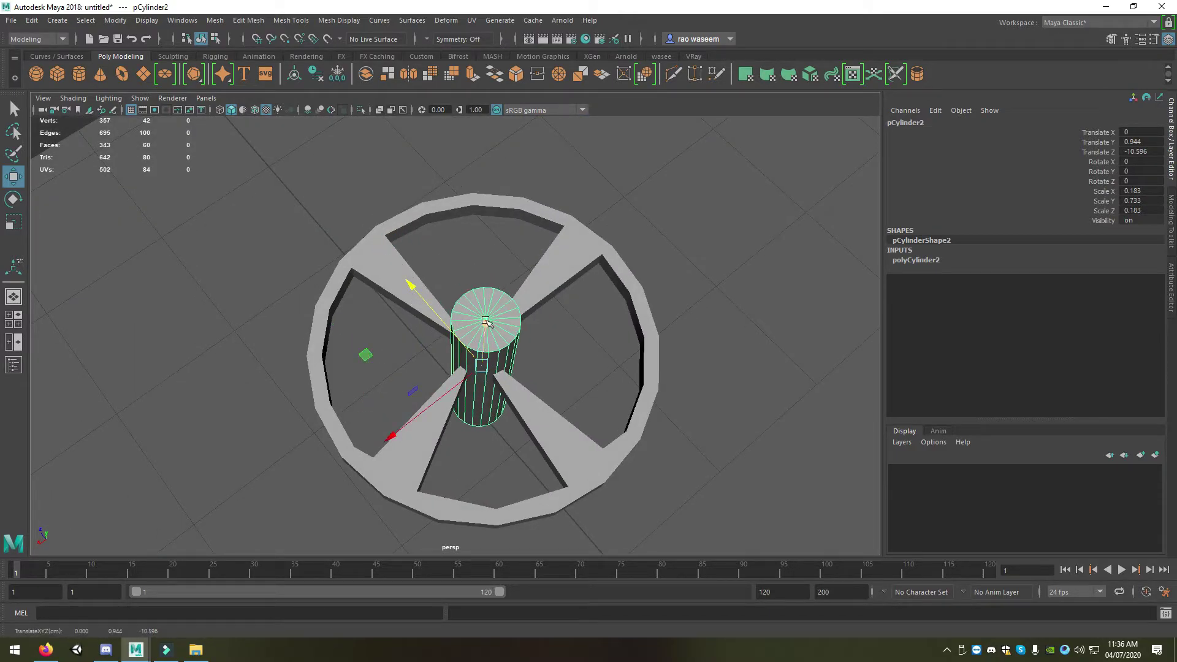
mouse_move(487, 322)
left_mouse_down()
mouse_move(484, 344)
mouse_move(396, 367)
mouse_move(329, 351)
mouse_move(448, 373)
mouse_move(381, 387)
left_mouse_up()
key("r")
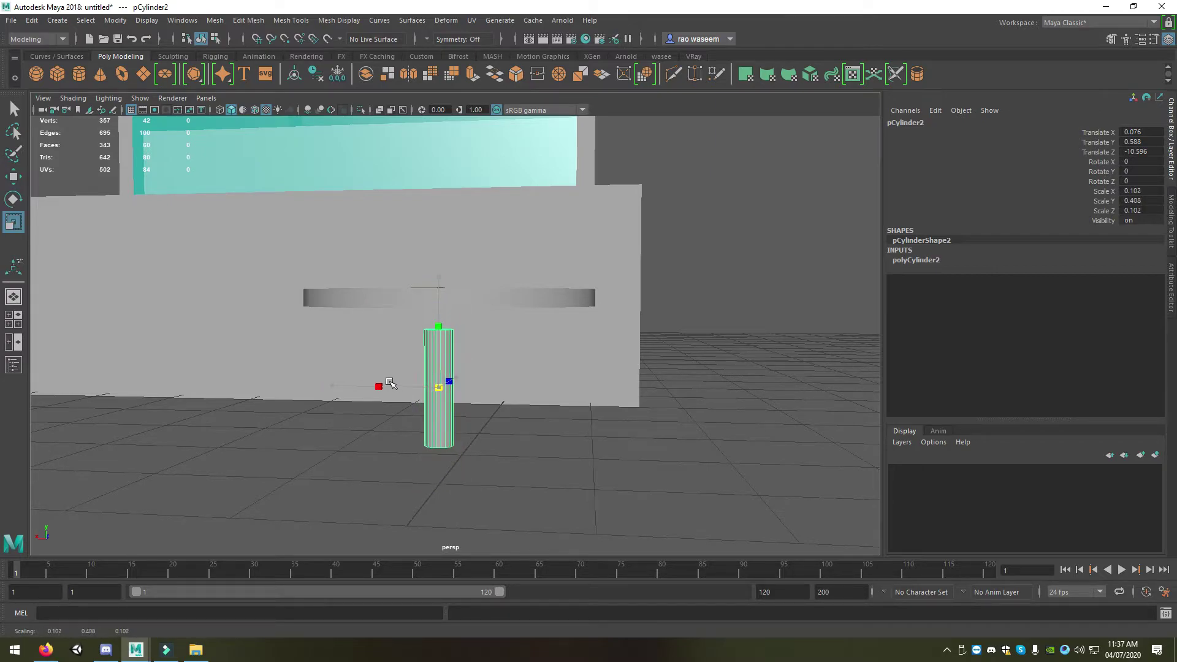
key("w")
key("r")
mouse_move(443, 268)
left_mouse_down()
mouse_move(439, 253)
mouse_move(416, 362)
left_mouse_up()
key("w")
mouse_move(438, 314)
left_mouse_down()
mouse_move(439, 288)
mouse_move(423, 330)
mouse_move(367, 366)
mouse_move(342, 359)
left_mouse_up()
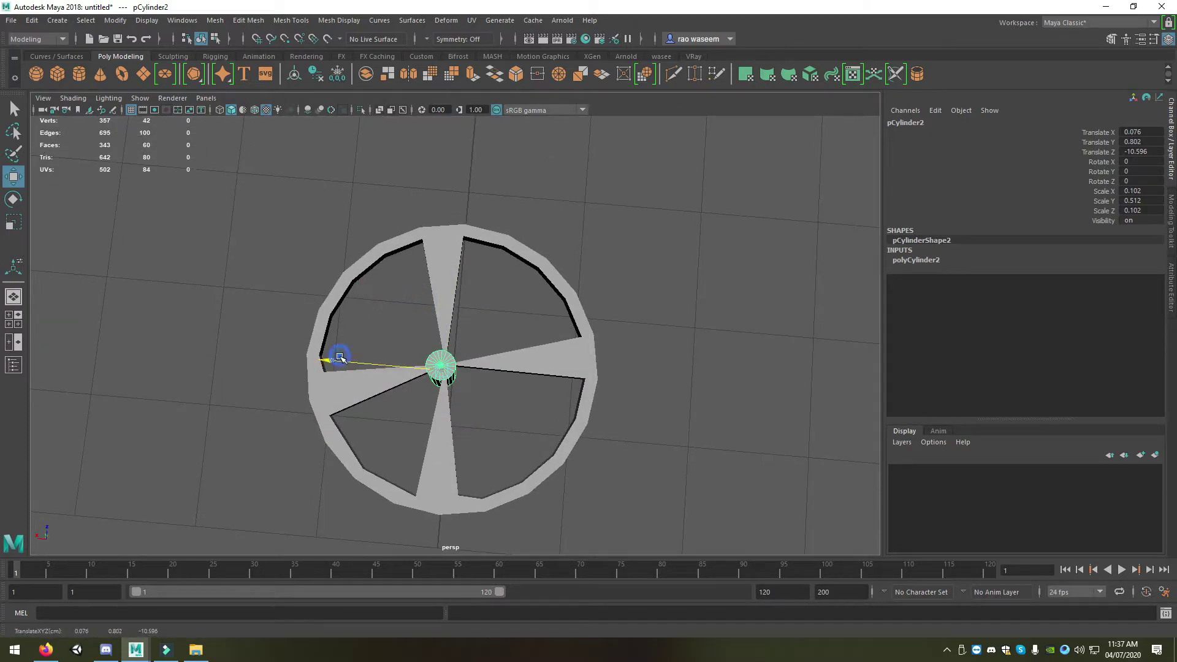
left_click(579, 300, "shift")
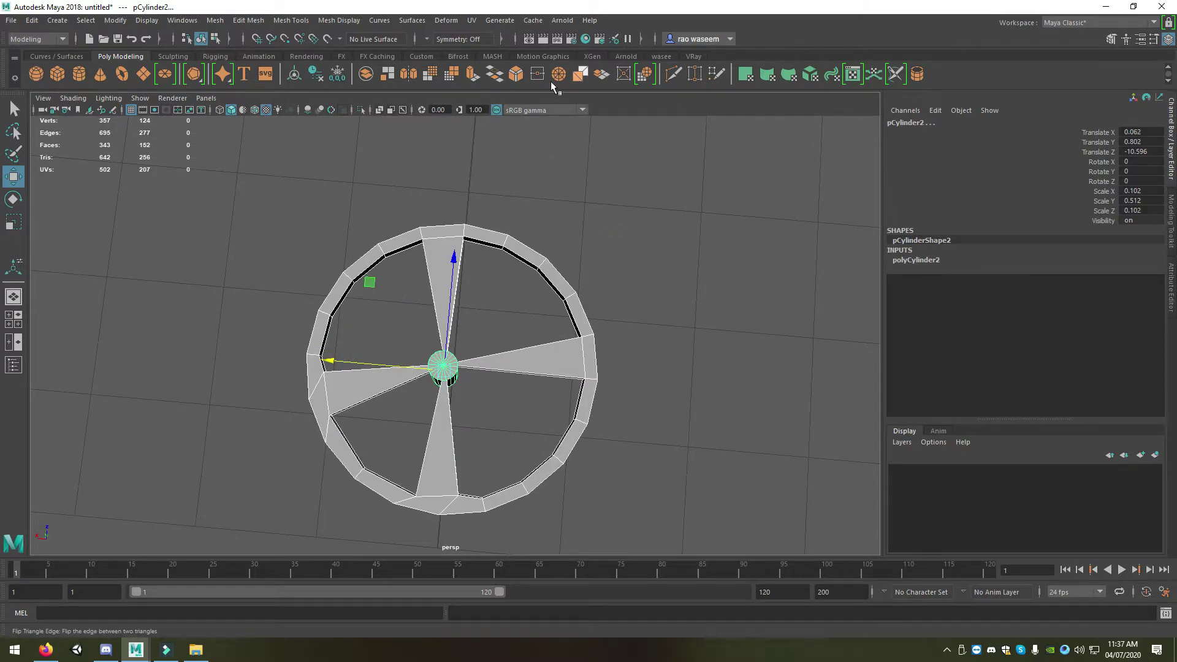
- Combine the ring and hub into one wheel and move it toward the car
left_click(365, 74)
mouse_move(466, 276)
left_mouse_down("alt")
mouse_move(526, 333)
mouse_move(504, 338)
left_mouse_up("alt")
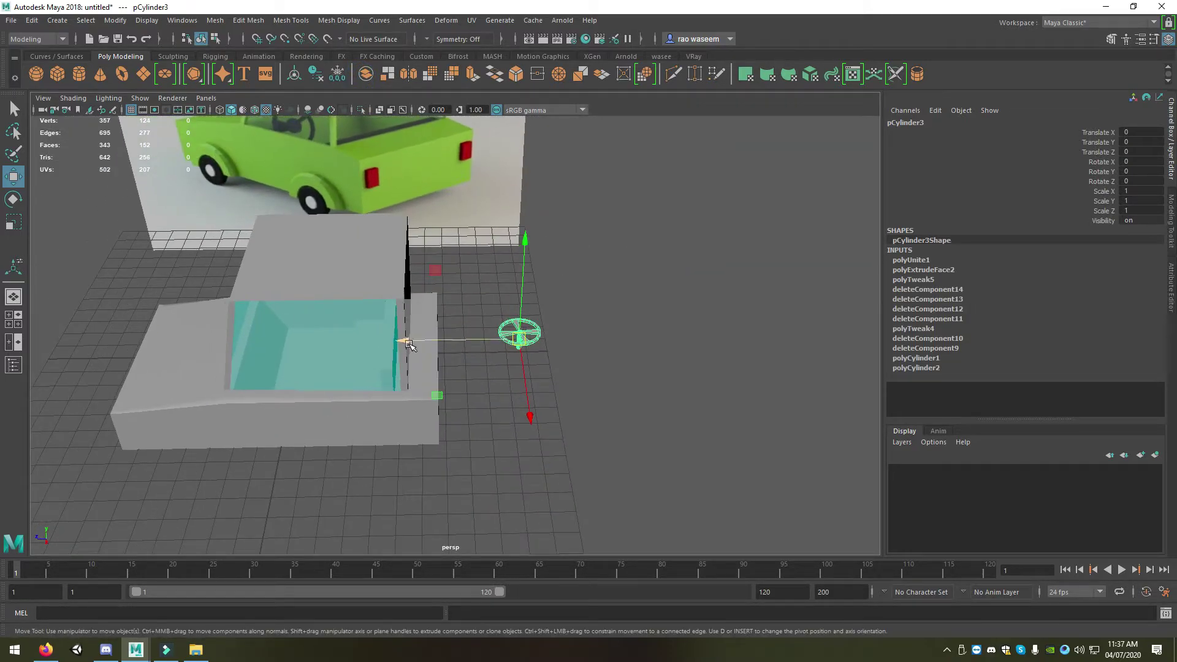
mouse_move(410, 346)
left_mouse_down()
mouse_move(161, 342)
mouse_move(279, 319)
mouse_move(611, 356)
left_mouse_up()
key("f")
- Tilt the wheel −60° about X and slide it sideways into the cabin
key("r")
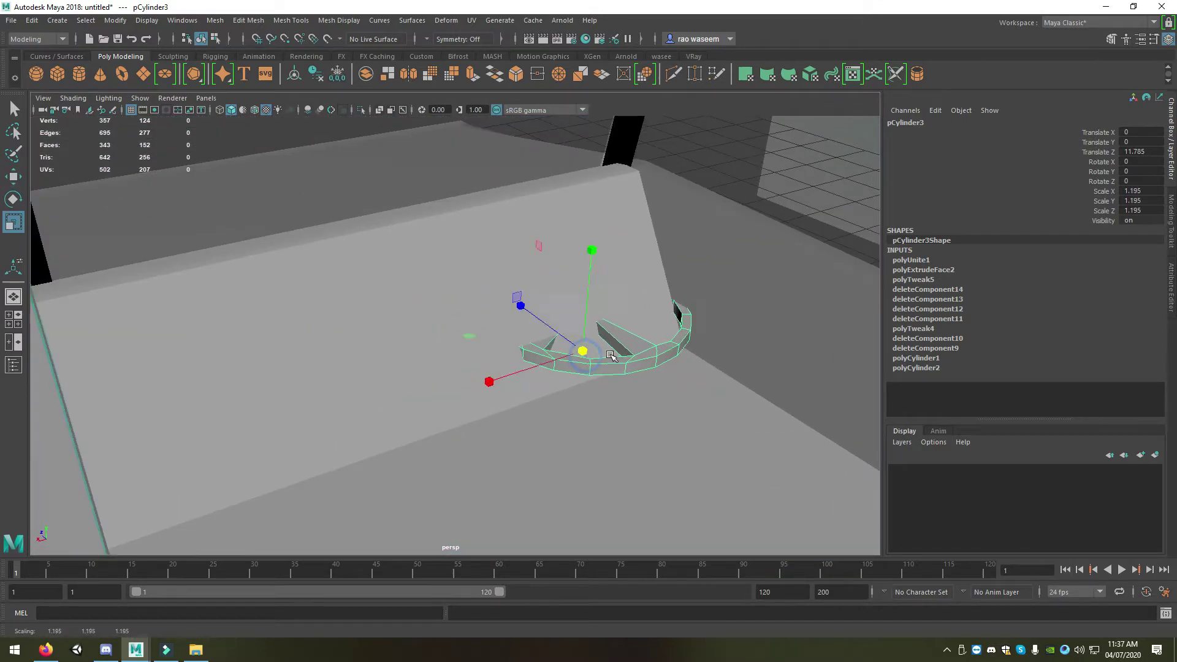
key("e")
mouse_move(638, 289)
left_mouse_down()
mouse_move(655, 345)
mouse_move(647, 322)
left_mouse_up()
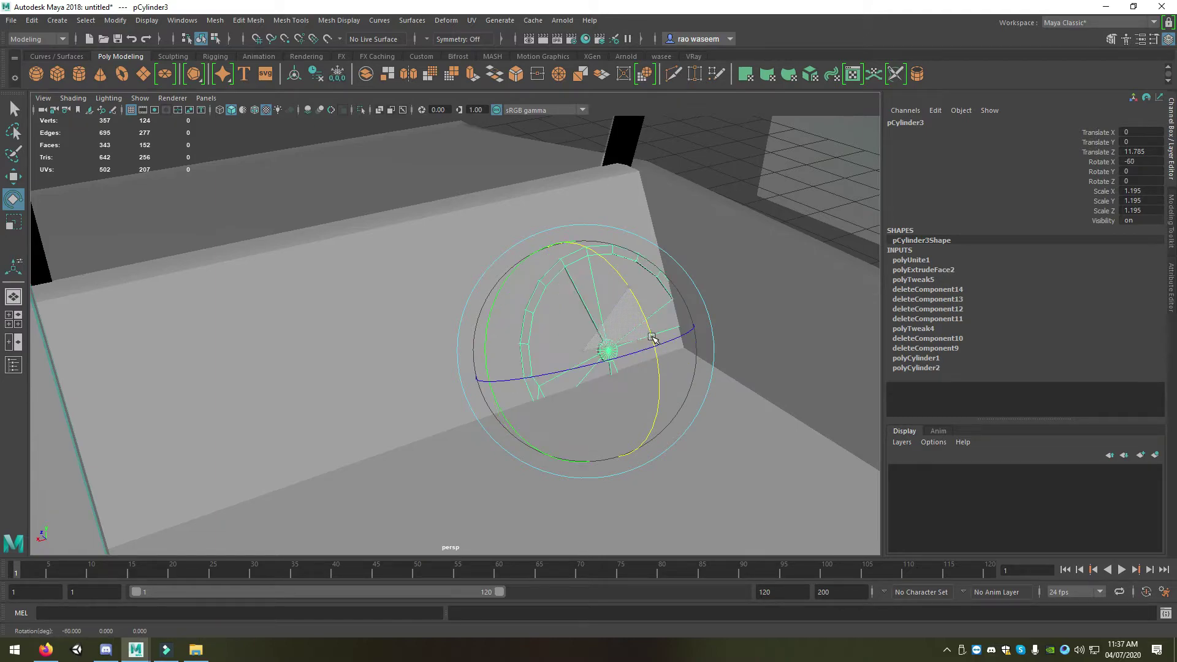
key("w")
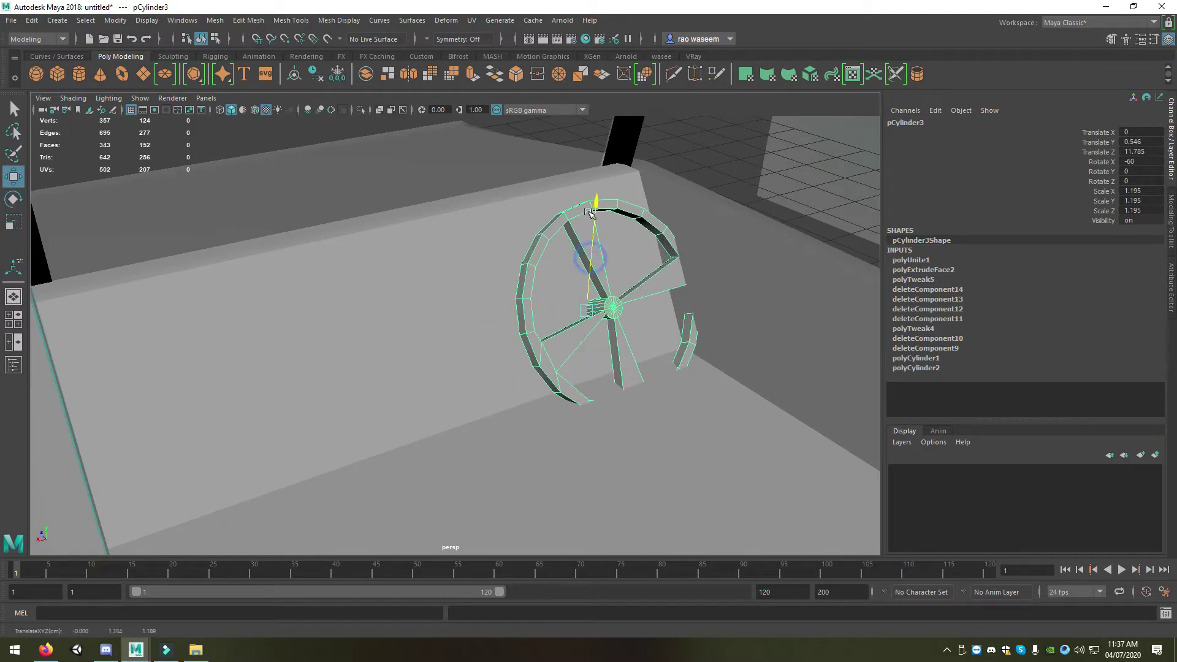
mouse_move(517, 298)
left_mouse_down()
mouse_move(136, 368)
mouse_move(231, 337)
mouse_move(305, 345)
left_mouse_up()
- Scale the steering wheel to 0.59 to fit the cabin
key("r")
key("t")
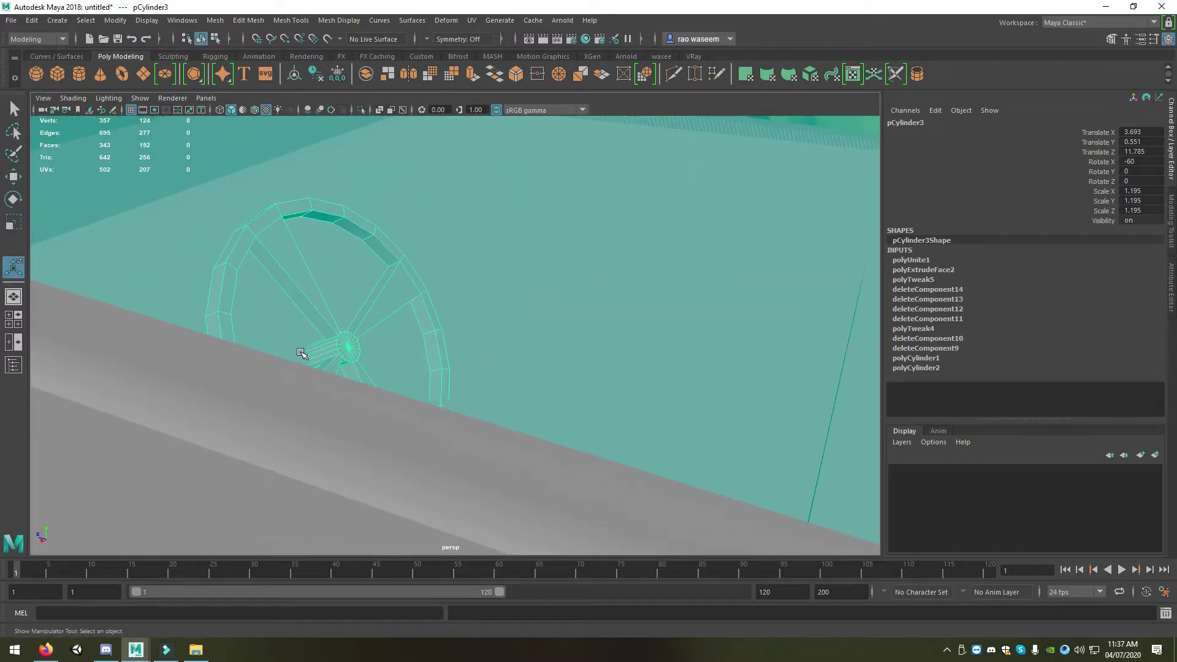
scroll(312, 372, "down", 3)
key("r")
mouse_move(355, 351)
left_mouse_down()
mouse_move(277, 332)
mouse_move(229, 347)
mouse_move(303, 339)
mouse_move(241, 373)
left_mouse_up()
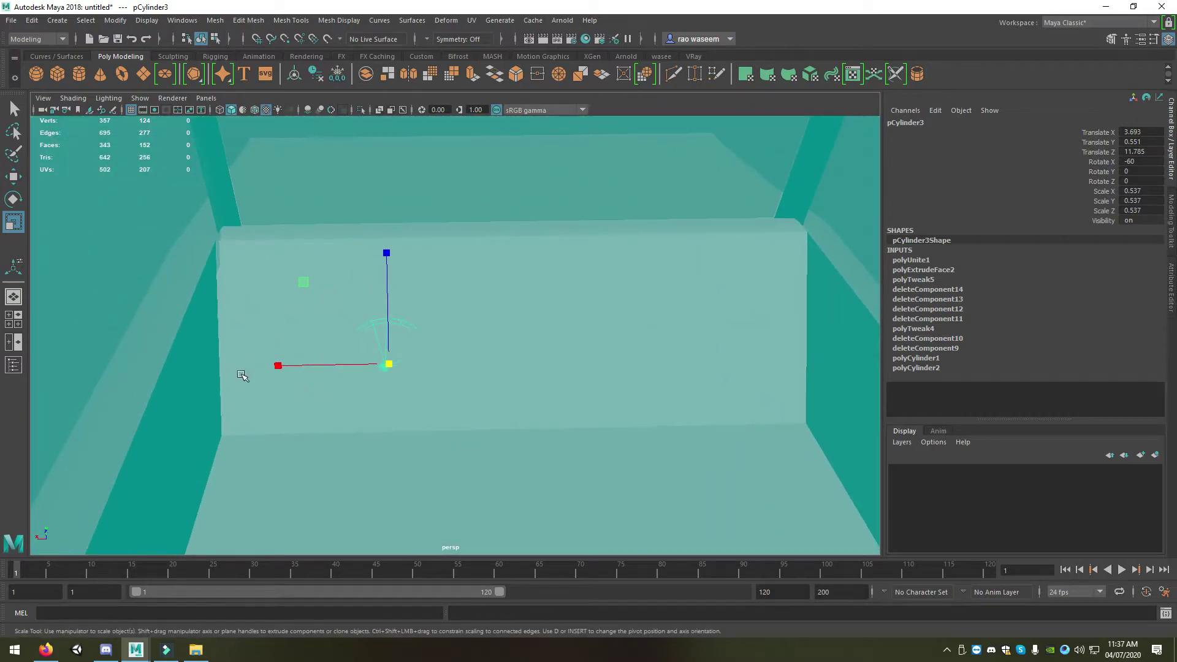
scroll(355, 388, "up", 3)
mouse_move(351, 383)
left_mouse_down()
mouse_move(349, 319)
mouse_move(365, 342)
mouse_move(411, 274)
mouse_move(389, 178)
left_mouse_up()
- Shift the wheel along X and bring up the Assign New Material choices
key("w")
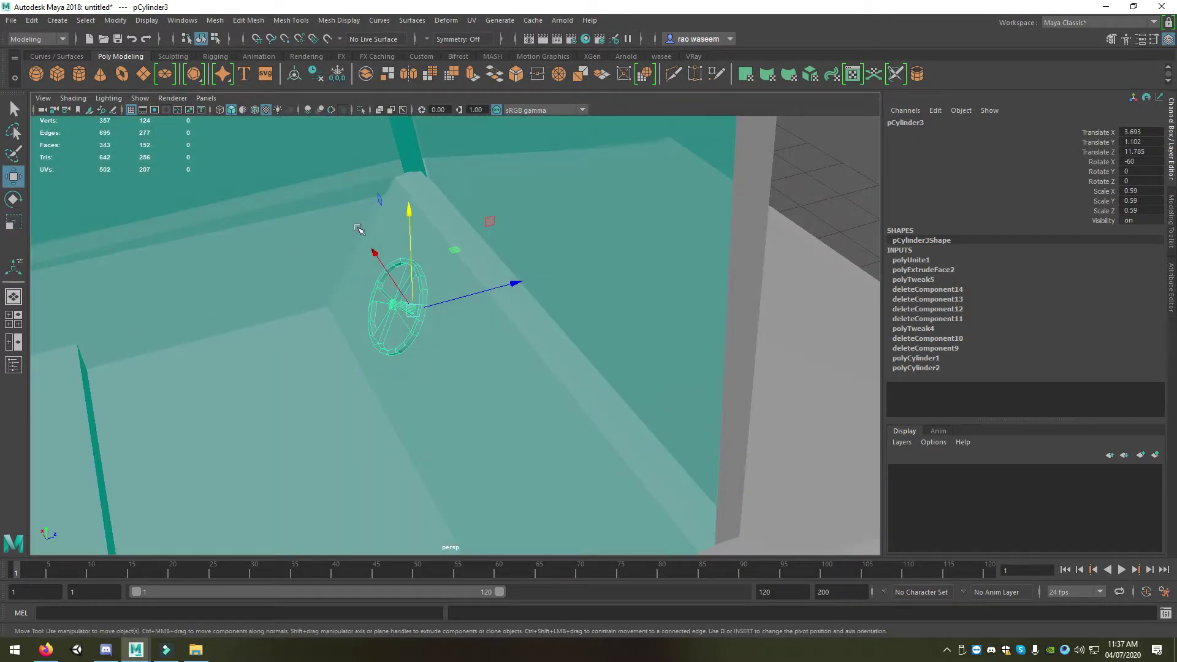
mouse_move(359, 229)
left_mouse_down("alt")
mouse_move(499, 215)
mouse_move(528, 242)
left_mouse_up("alt")
mouse_move(362, 425)
left_mouse_down()
mouse_move(320, 461)
mouse_move(385, 392)
mouse_move(368, 375)
mouse_move(389, 337)
mouse_move(319, 326)
mouse_move(284, 350)
left_mouse_up()
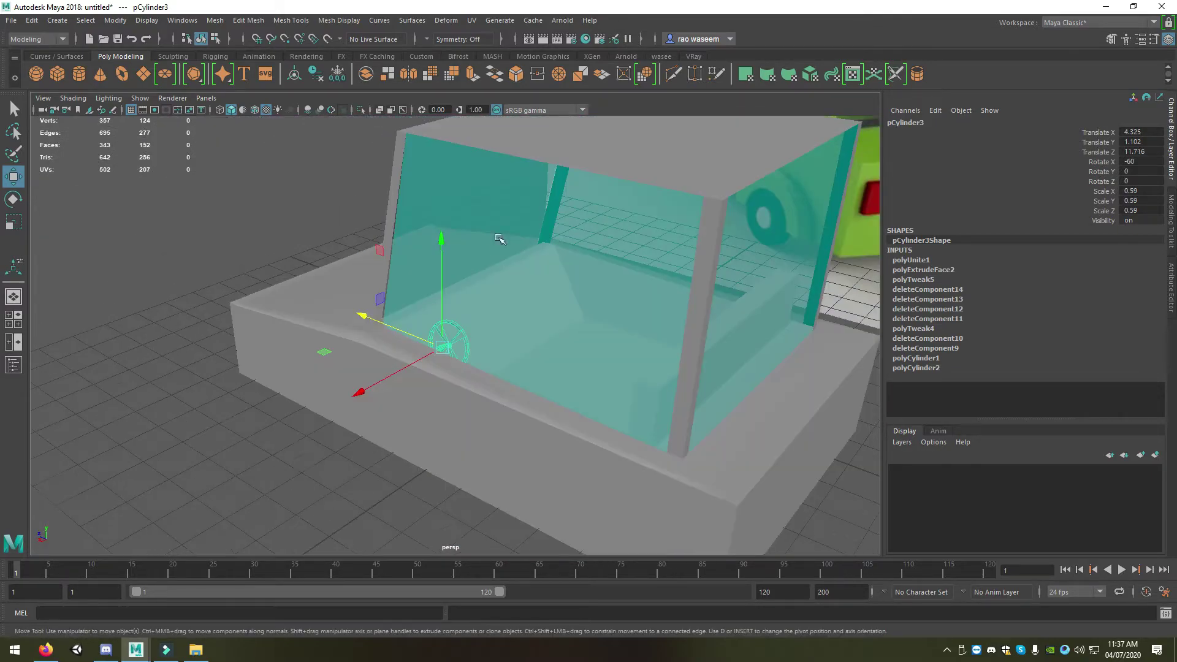
mouse_move(284, 350)
right_mouse_down("alt")
mouse_move(394, 363)
mouse_move(636, 225)
mouse_move(344, 274)
mouse_move(200, 257)
mouse_move(333, 259)
right_mouse_up("alt")
left_click_drag(333, 260, 375, 221, "alt")
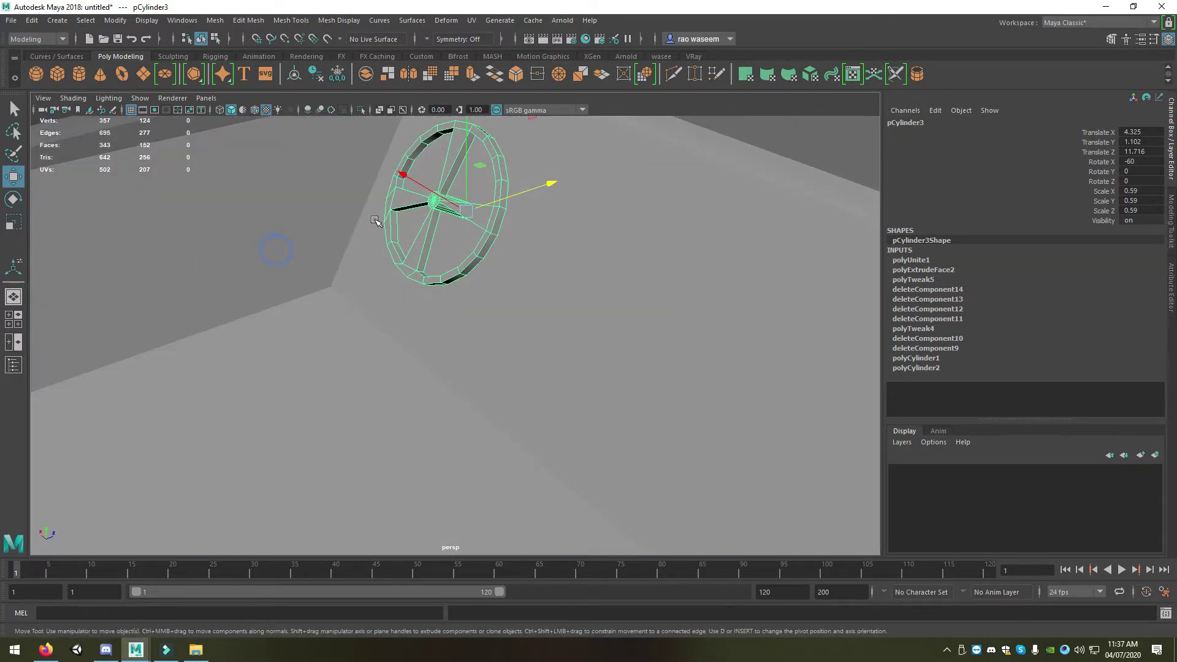
right_click_drag(429, 238, 457, 536)
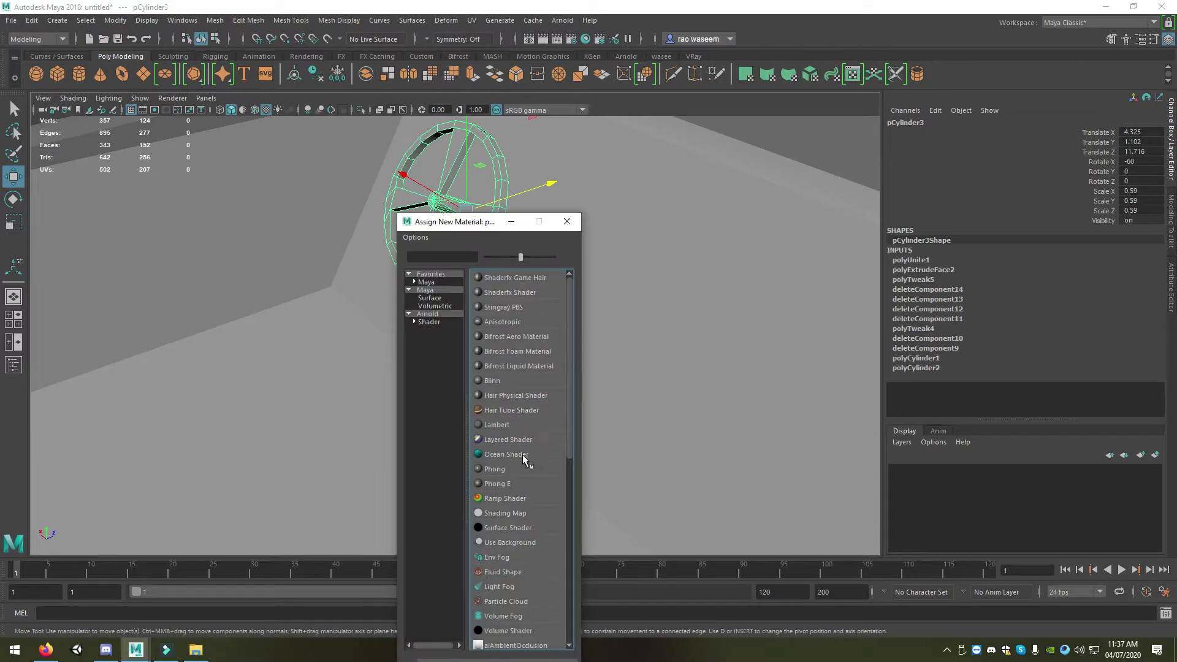
- Give the steering wheel a new near-black Phong material, renaming phong3 to 'black'
left_click(522, 470)
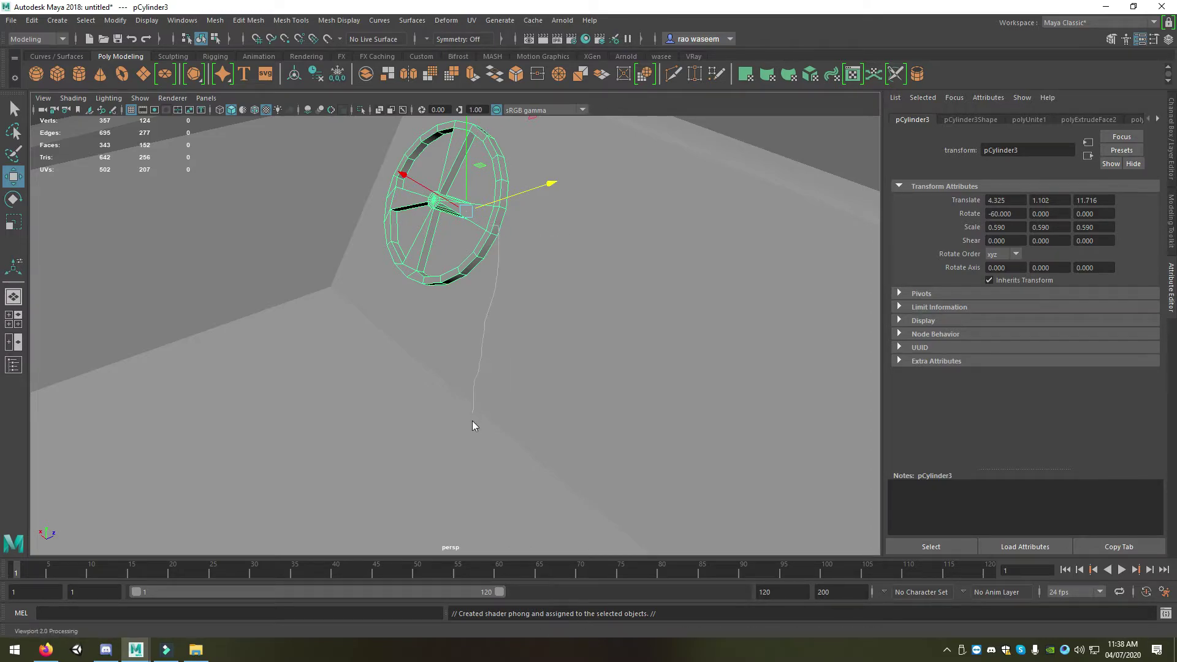
right_click_drag(473, 426, 489, 526)
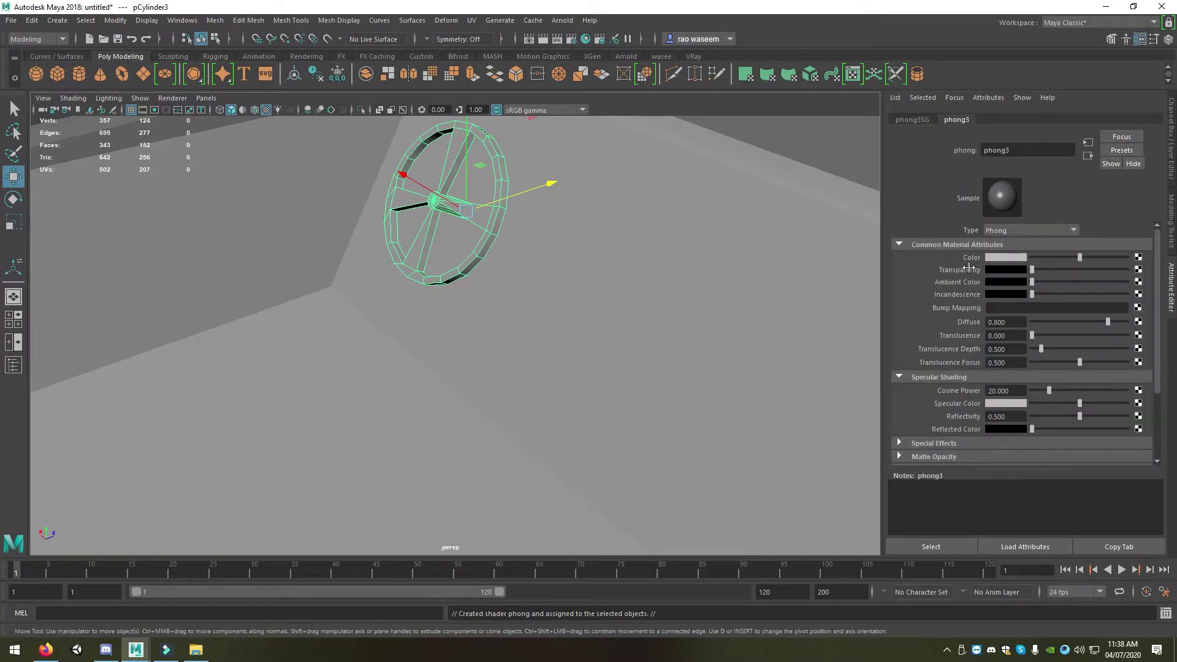
left_click(992, 257)
left_click(1008, 231)
type("black")
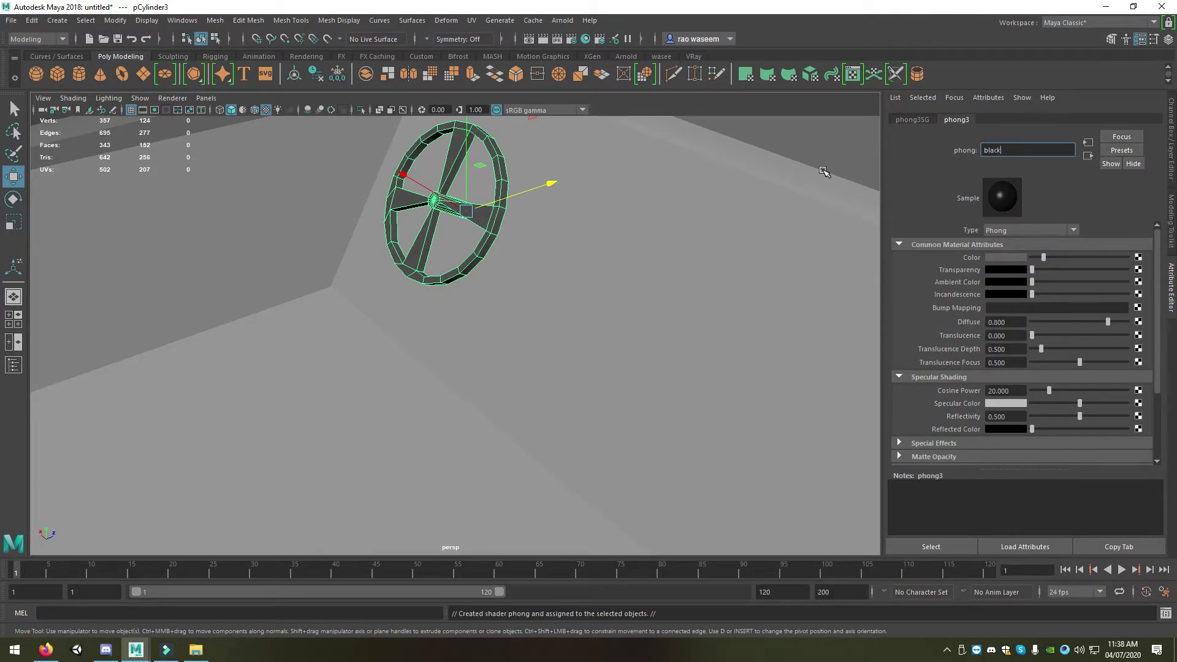
key("Return")
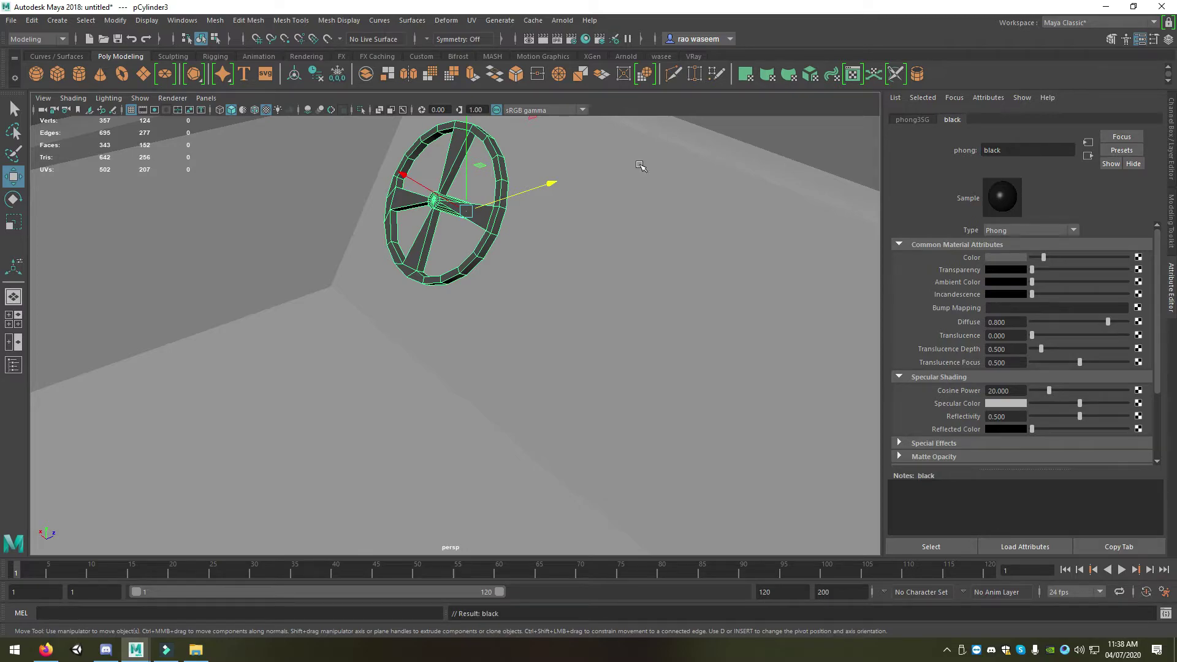
mouse_move(366, 339)
left_mouse_down("alt")
mouse_move(350, 349)
mouse_move(420, 372)
mouse_move(250, 360)
mouse_move(723, 310)
left_mouse_up("alt")
left_click(625, 263)
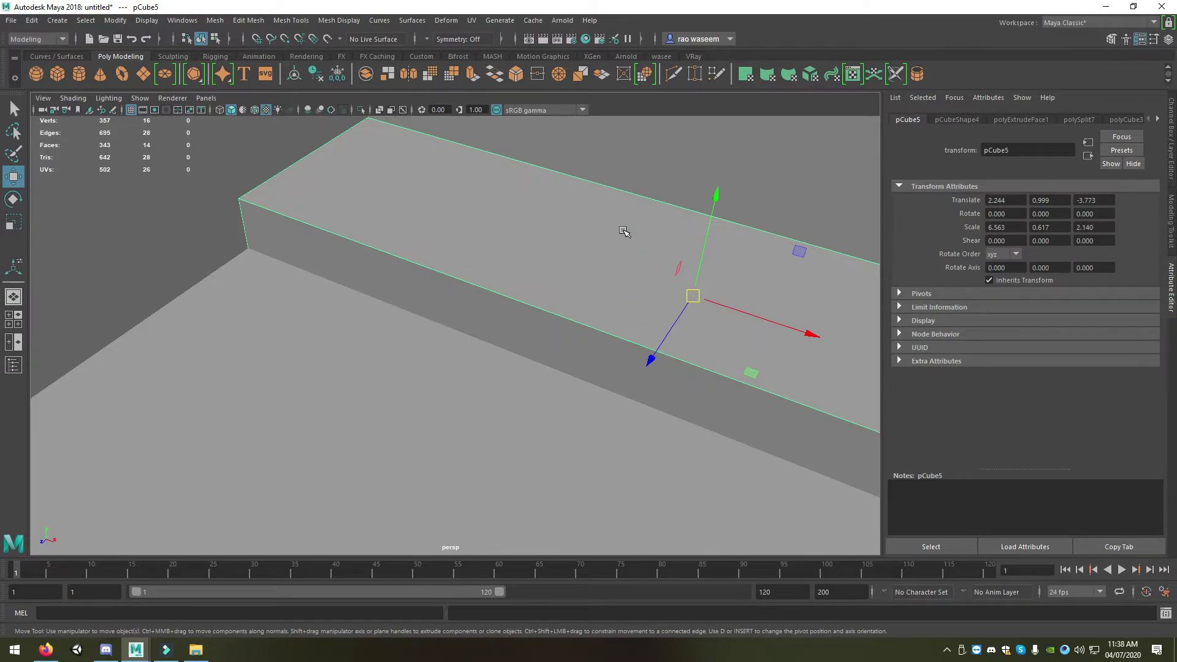
- Assign a favourite material to the long box pCube5
left_click(607, 152)
mouse_move(609, 149)
left_mouse_down("alt")
mouse_move(568, 279)
mouse_move(510, 339)
mouse_move(526, 323)
left_mouse_up("alt")
left_click(506, 271)
right_click_drag(506, 271, 538, 613)
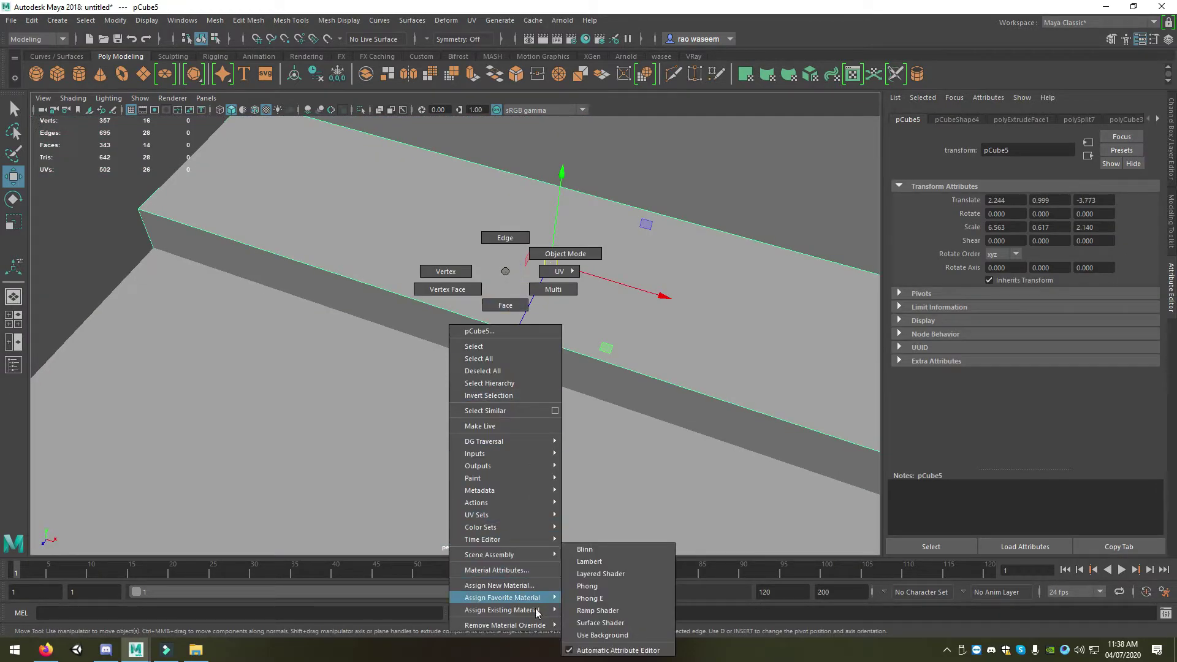
left_click(586, 613)
- Assign a new Phong material to the outer car body box pCube4
mouse_move(539, 394)
left_mouse_down("alt")
mouse_move(484, 319)
mouse_move(369, 299)
mouse_move(276, 323)
left_mouse_up("alt")
left_click(274, 359)
scroll(283, 380, "up", 4)
mouse_move(288, 393)
left_mouse_down("alt")
mouse_move(293, 408)
mouse_move(231, 355)
left_mouse_up("alt")
right_click_drag(190, 296, 234, 636)
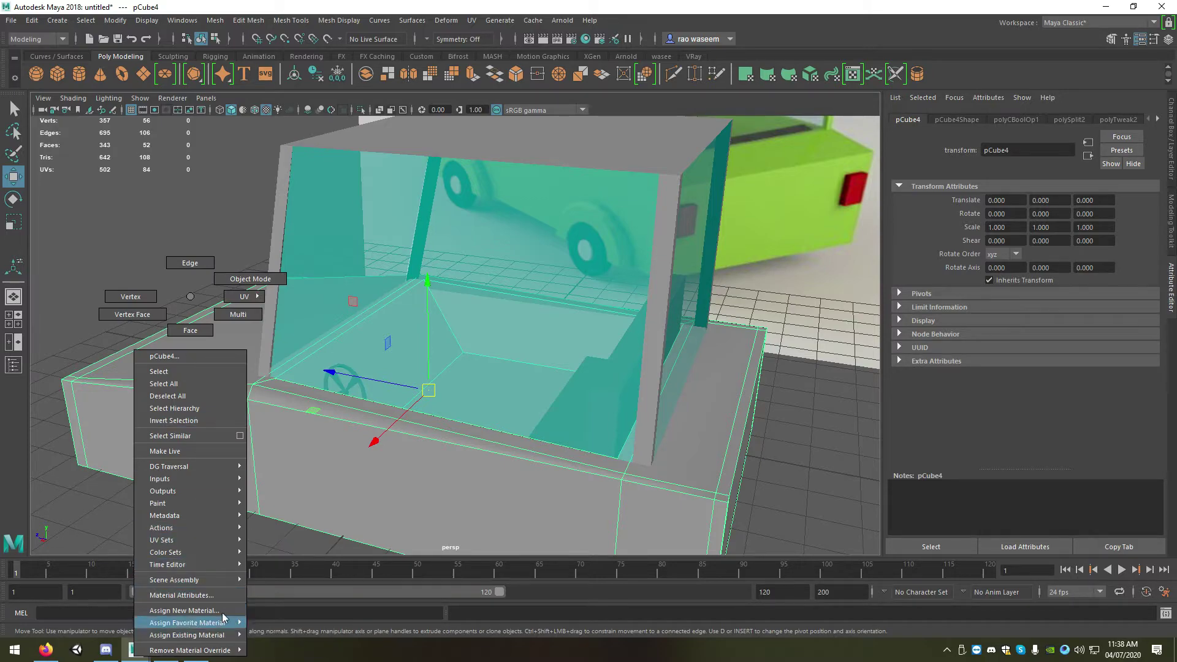
right_click_drag(235, 637, 184, 610)
left_click(525, 470)
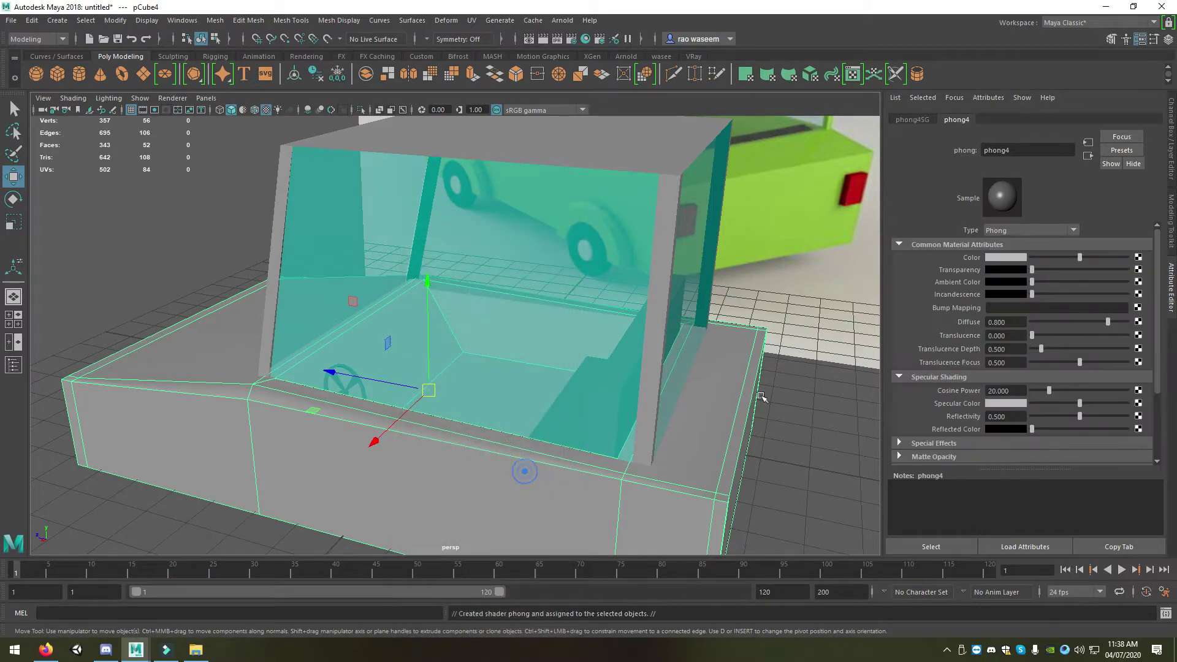
- Set the body's Phong material (phong4) colour to a medium green
left_click(1019, 262)
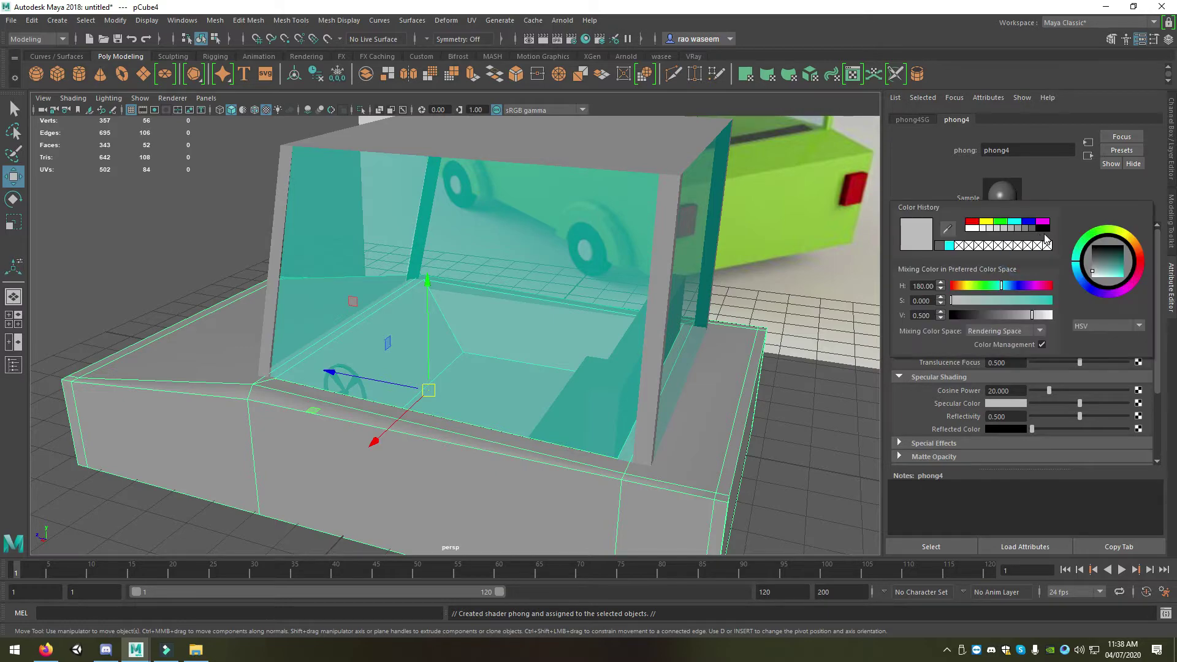
left_click(999, 222)
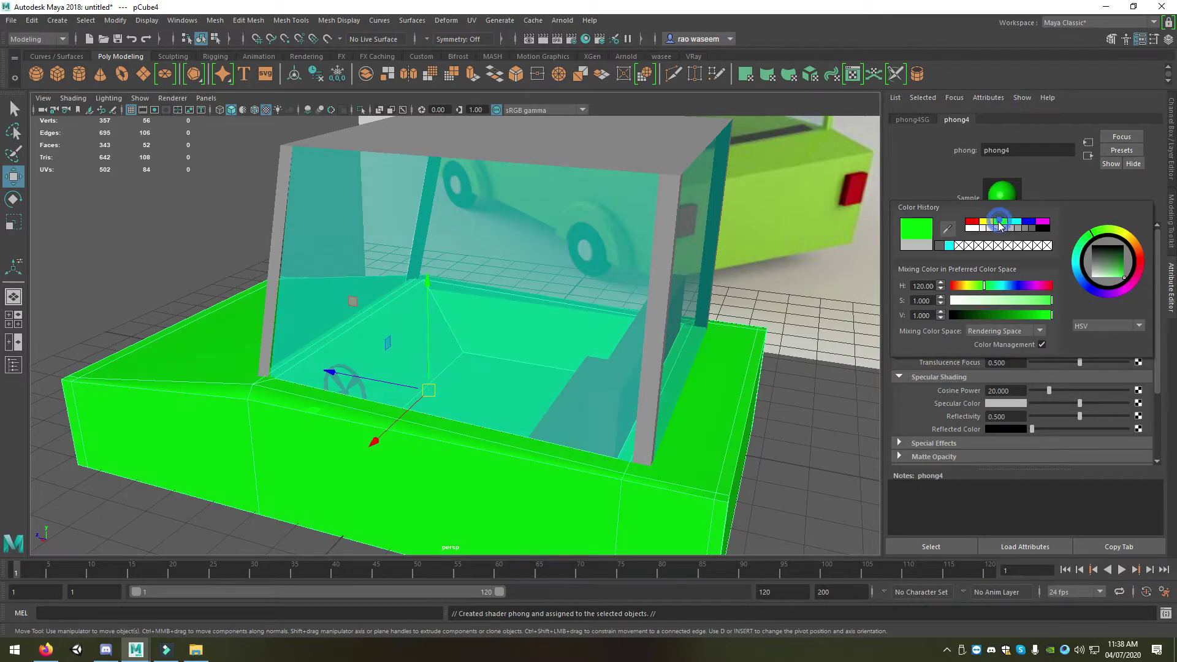
left_click(1120, 272)
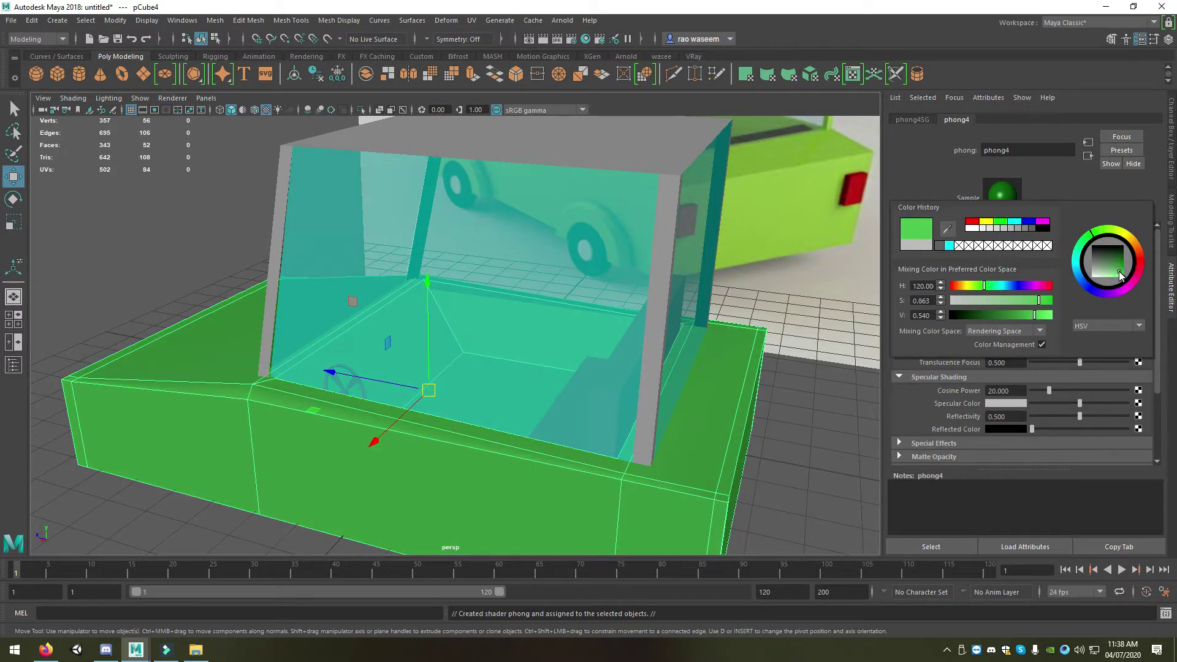
left_click_drag(1119, 275, 1117, 279)
left_click_drag(1114, 279, 1121, 274)
scroll(452, 368, "down", 5)
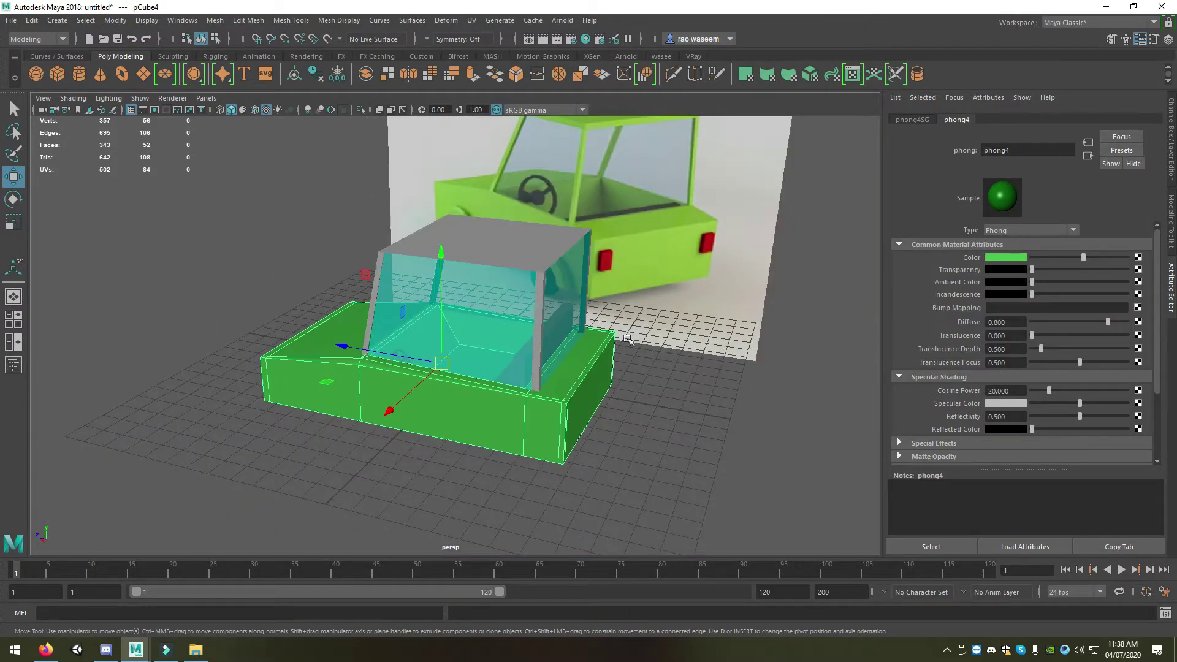
left_click_drag(399, 368, 490, 368, "alt")
scroll(453, 368, "up", 5)
scroll(420, 350, "down", 3)
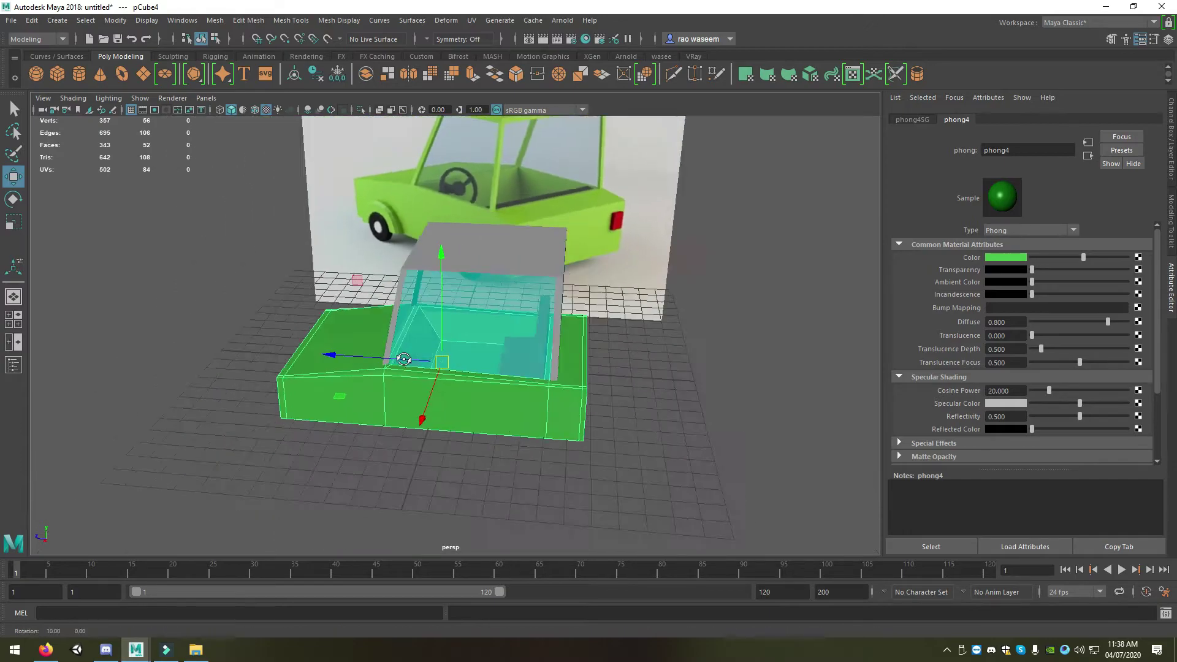
mouse_move(421, 350)
left_mouse_down("alt")
mouse_move(518, 276)
mouse_move(532, 231)
left_mouse_up("alt")
left_click(518, 276)
- Assign the existing green phong4 material to the cab's top faces to form the roof
right_click_drag(539, 253, 535, 254)
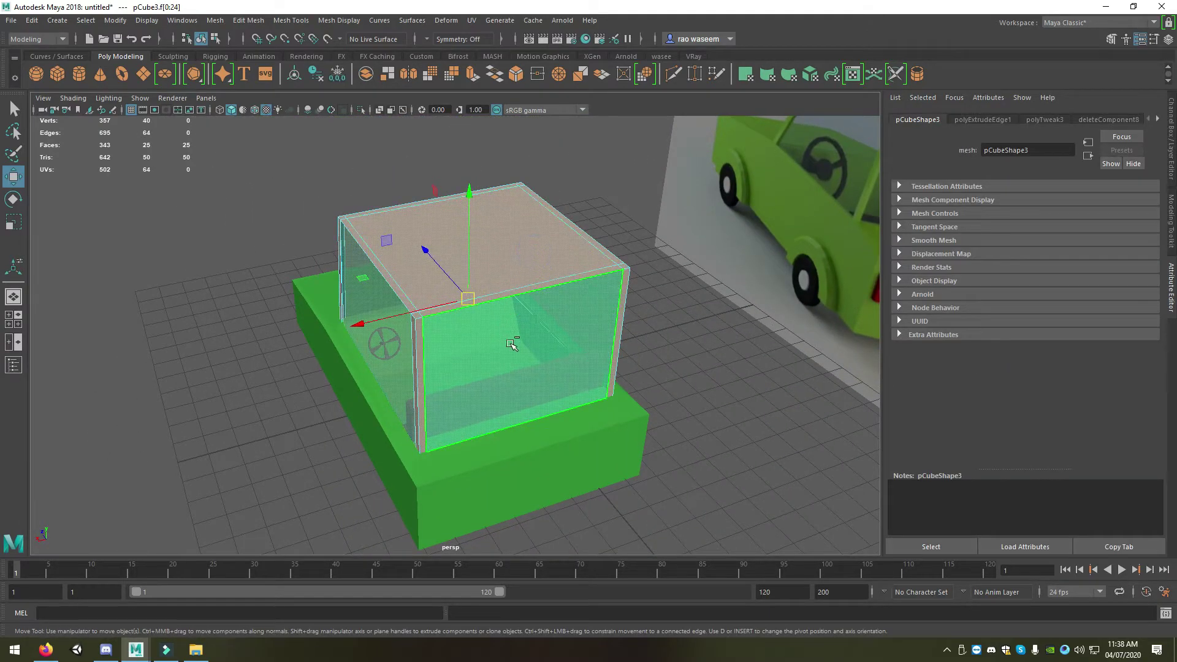
scroll(632, 302, "up", 5)
scroll(403, 306, "down", 5)
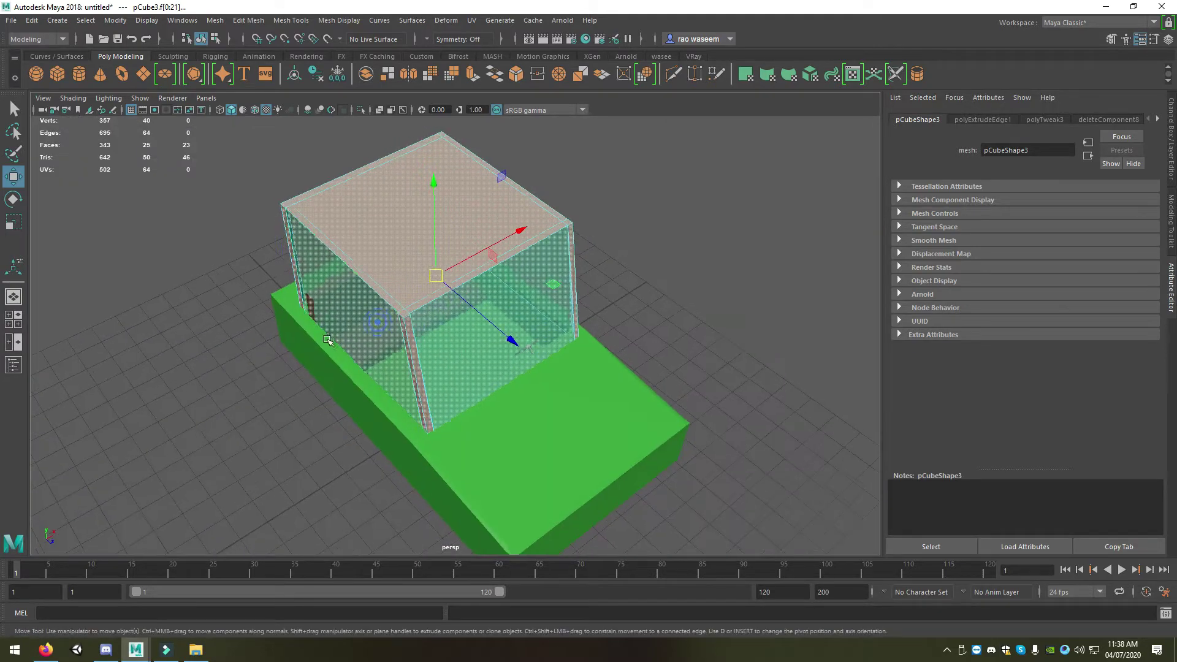
right_click_drag(365, 238, 396, 362)
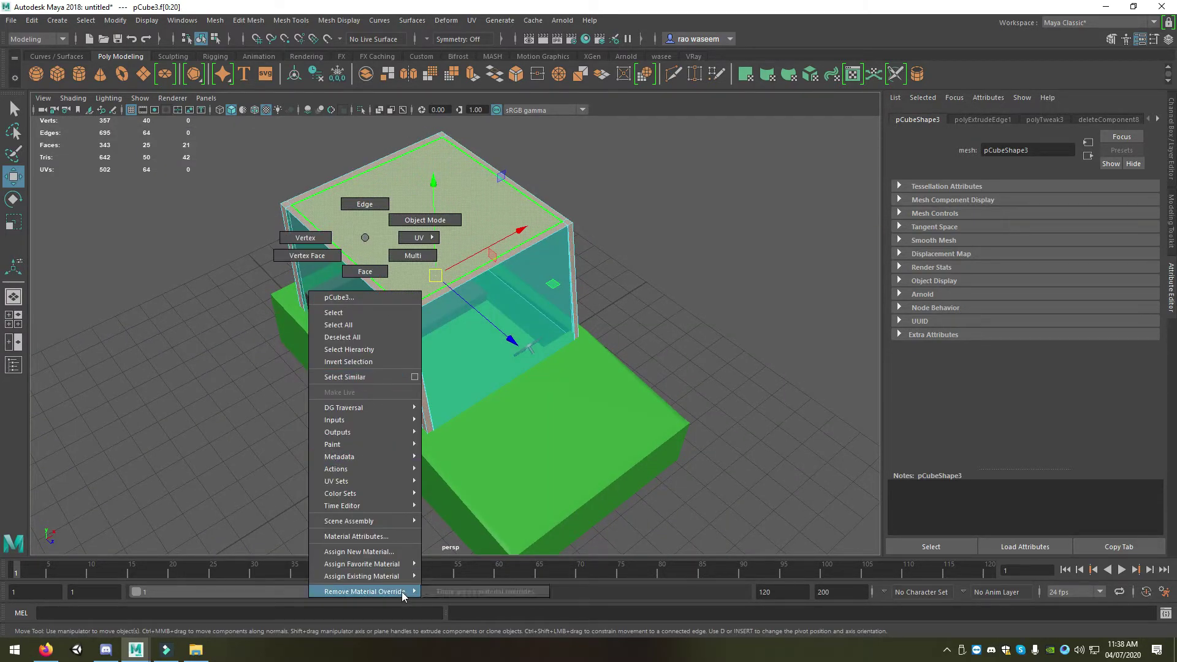
mouse_move(362, 576)
left_click(464, 625)
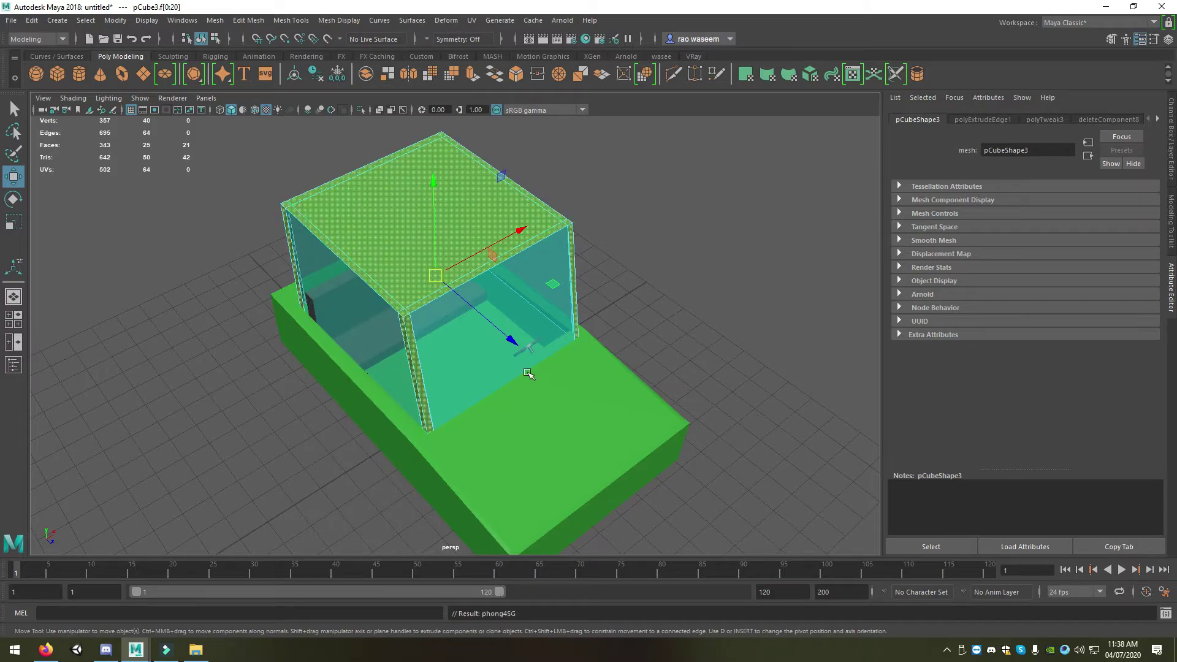
- Return the cab to Object Mode and select the steering wheel for scaling
mouse_move(526, 368)
left_mouse_down("alt")
mouse_move(341, 256)
mouse_move(644, 165)
left_mouse_up("alt")
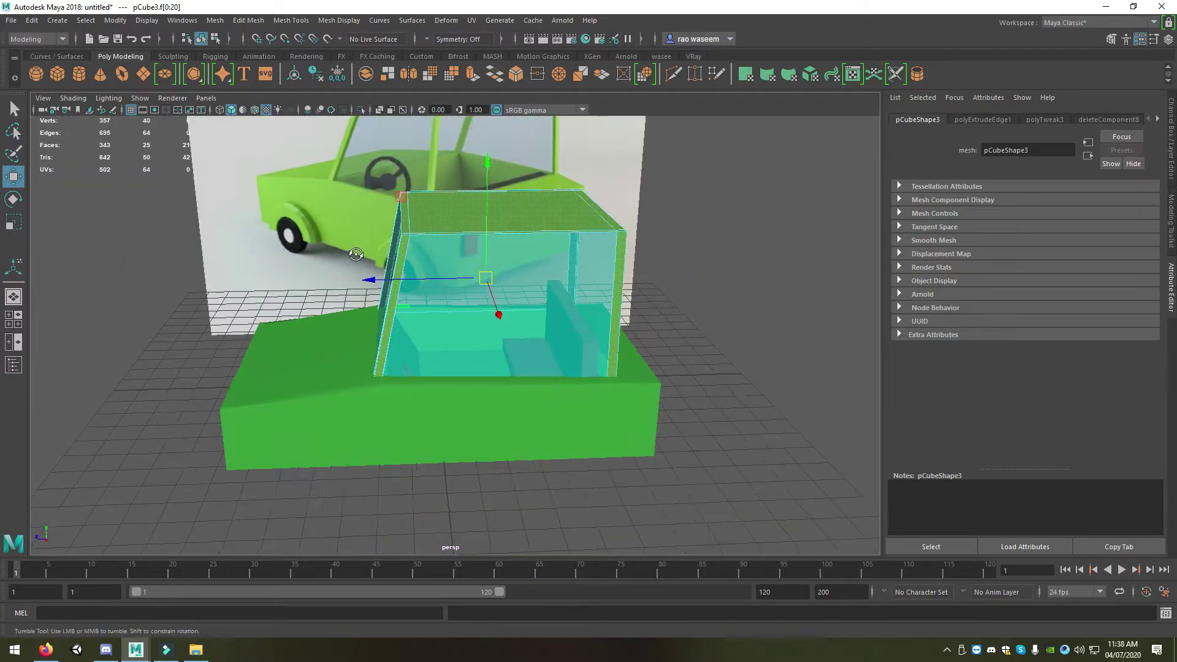
left_click(644, 164)
right_click_drag(548, 202, 696, 158)
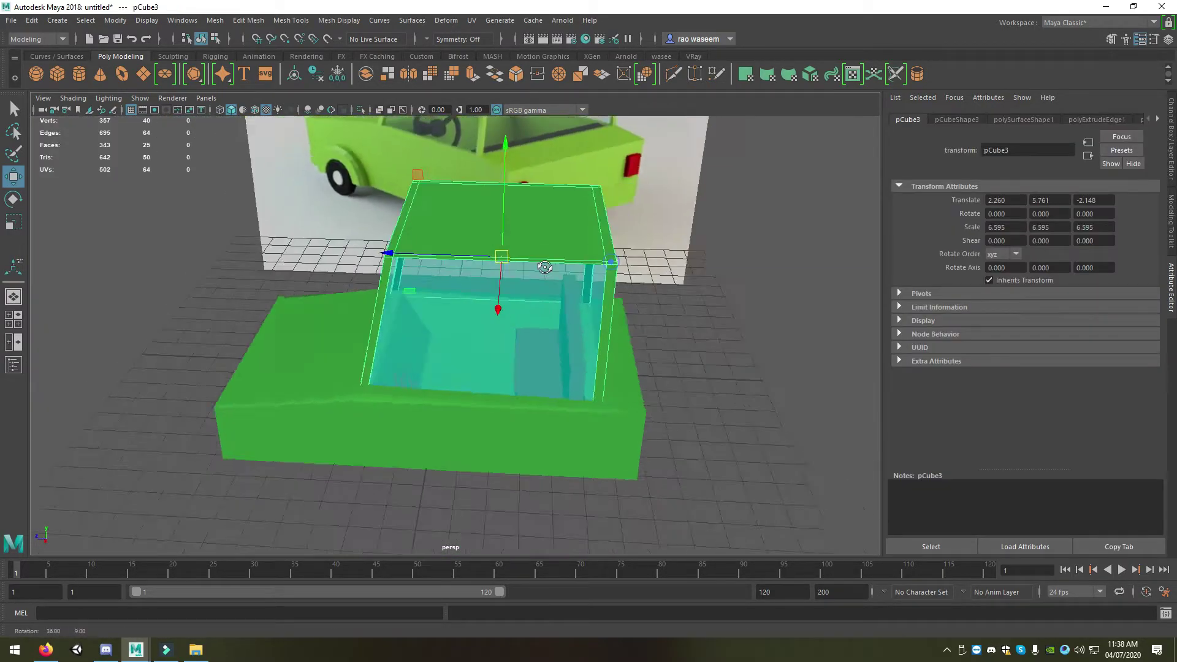
mouse_move(696, 158)
left_mouse_down("alt")
mouse_move(742, 311)
mouse_move(329, 310)
left_mouse_up("alt")
scroll(742, 311, "up", 5)
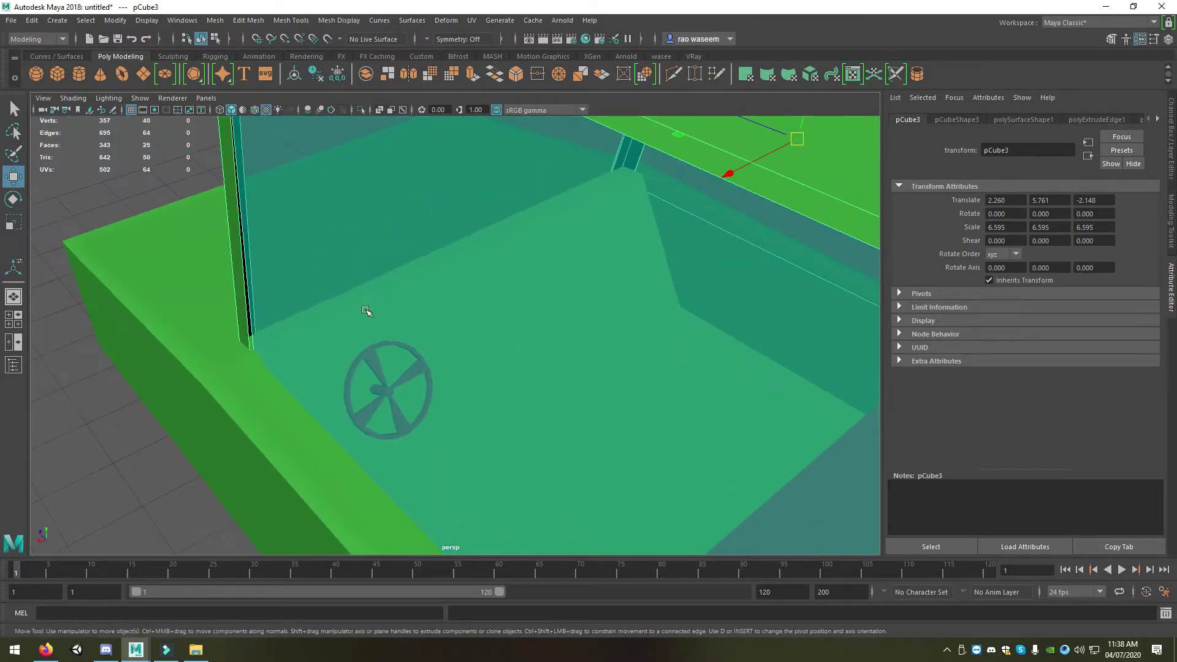
scroll(381, 368, "up", 3)
mouse_move(380, 368)
left_mouse_down("alt")
mouse_move(447, 334)
mouse_move(424, 391)
mouse_move(526, 389)
mouse_move(394, 354)
mouse_move(377, 371)
left_mouse_up("alt")
left_click(440, 363)
key("r")
- Move the steering wheel up to translate Y 1.678, Z 11.522, then deselect it
scroll(424, 391, "down", 5)
key("w")
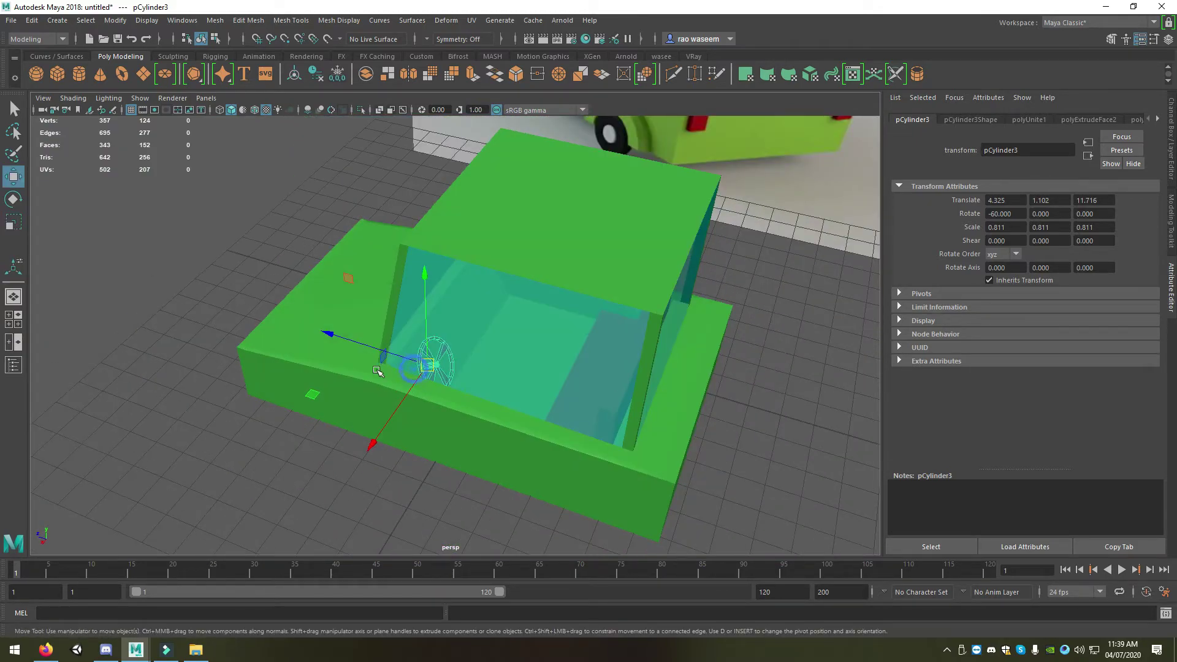
left_click_drag(329, 338, 331, 336)
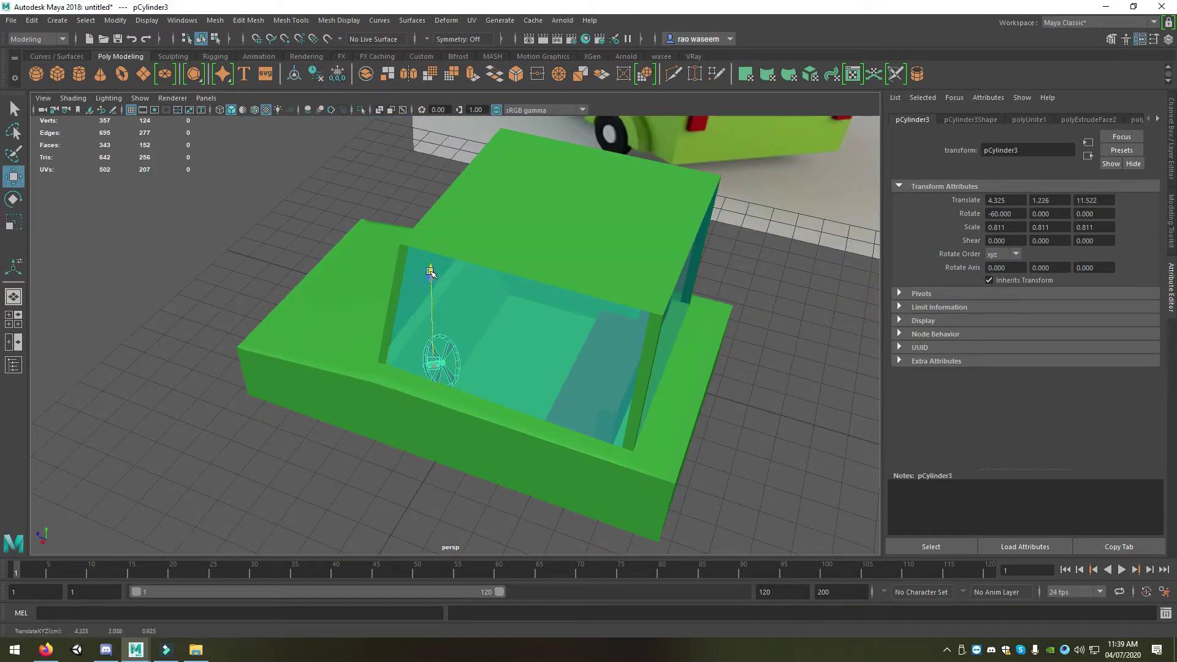
mouse_move(431, 279)
left_mouse_down()
mouse_move(431, 260)
mouse_move(349, 361)
left_mouse_up()
scroll(431, 260, "down", 4)
left_click(350, 347)
right_click_drag(349, 360, 393, 382, "alt")
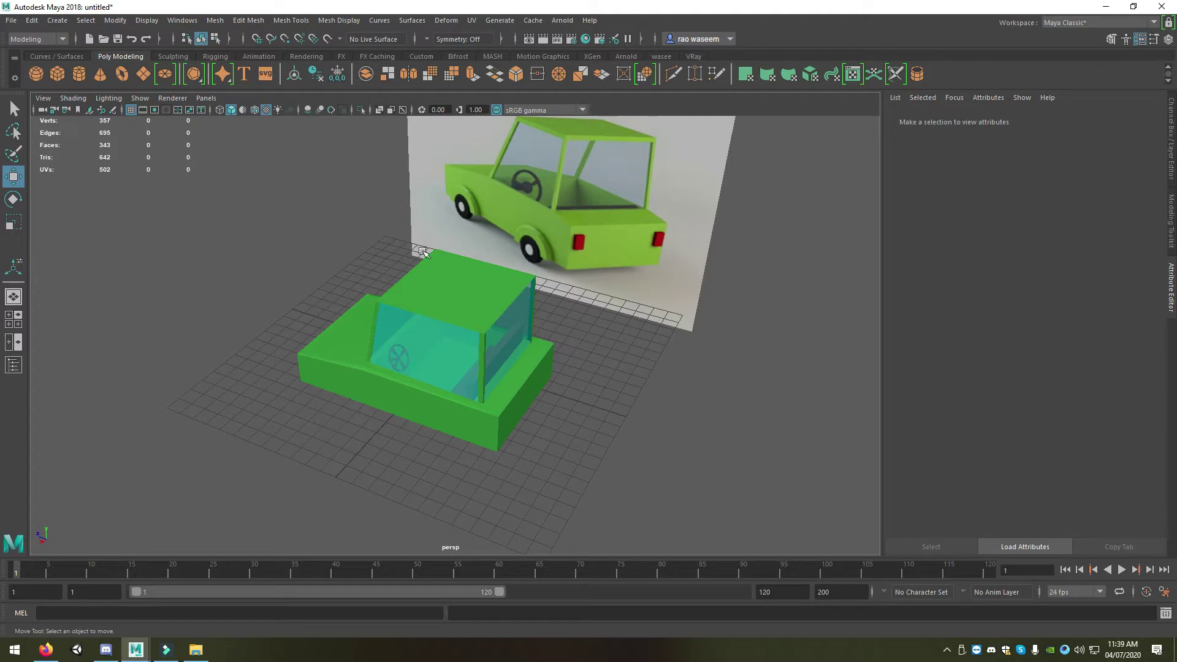
- Create a polygon cube at the car's rear and scale it narrower and thinner
left_click_drag(354, 222, 313, 203, "alt")
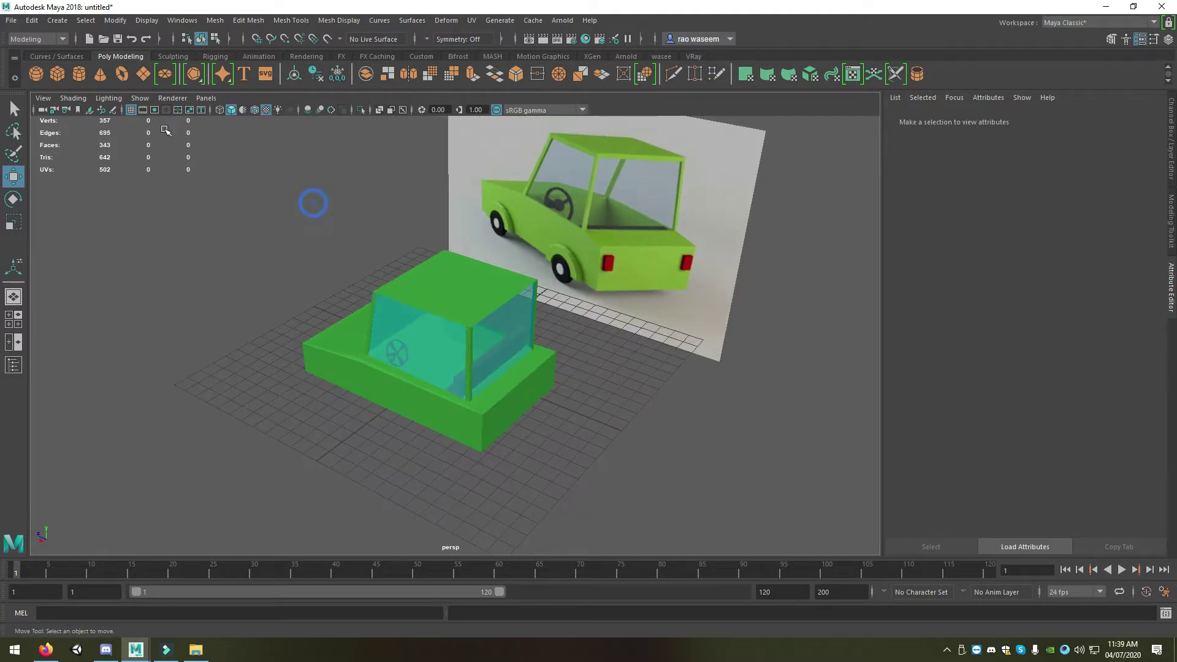
left_click(51, 74)
left_click_drag(361, 330, 471, 379)
key("f")
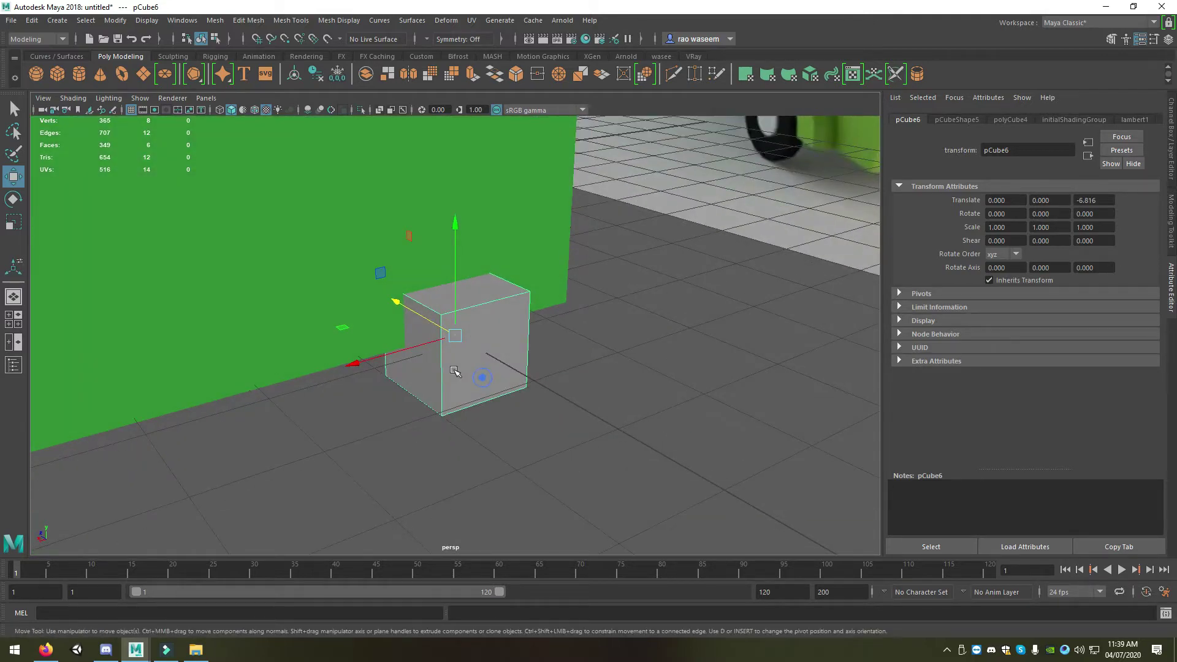
key("t")
key("r")
left_click_drag(366, 364, 408, 344)
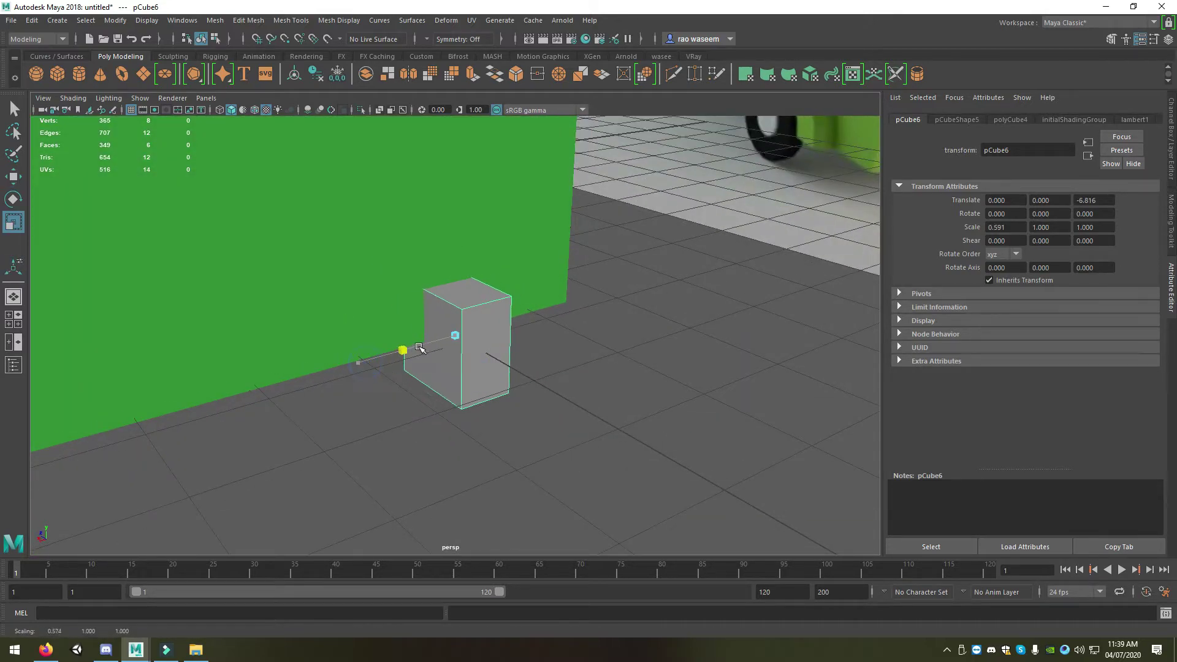
mouse_move(397, 303)
left_mouse_down()
mouse_move(444, 348)
mouse_move(466, 306)
mouse_move(487, 118)
mouse_move(414, 368)
left_mouse_up()
- Slide the cube to one side of the rear and flatten it further along Z
key("w")
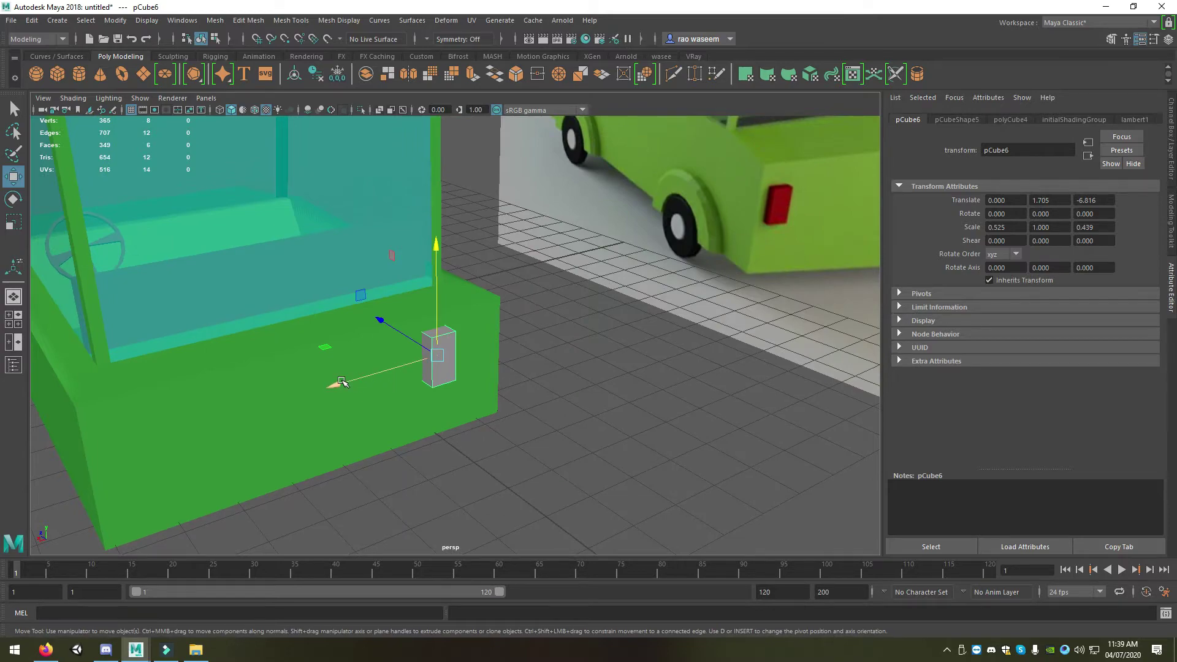
left_click_drag(341, 381, 358, 375)
key("r")
mouse_move(403, 315)
left_mouse_down()
mouse_move(428, 352)
mouse_move(216, 426)
left_mouse_up()
key("w")
scroll(427, 351, "down", 5)
- Duplicate the tail-light cube and combine both copies into one object
key("ctrl+d")
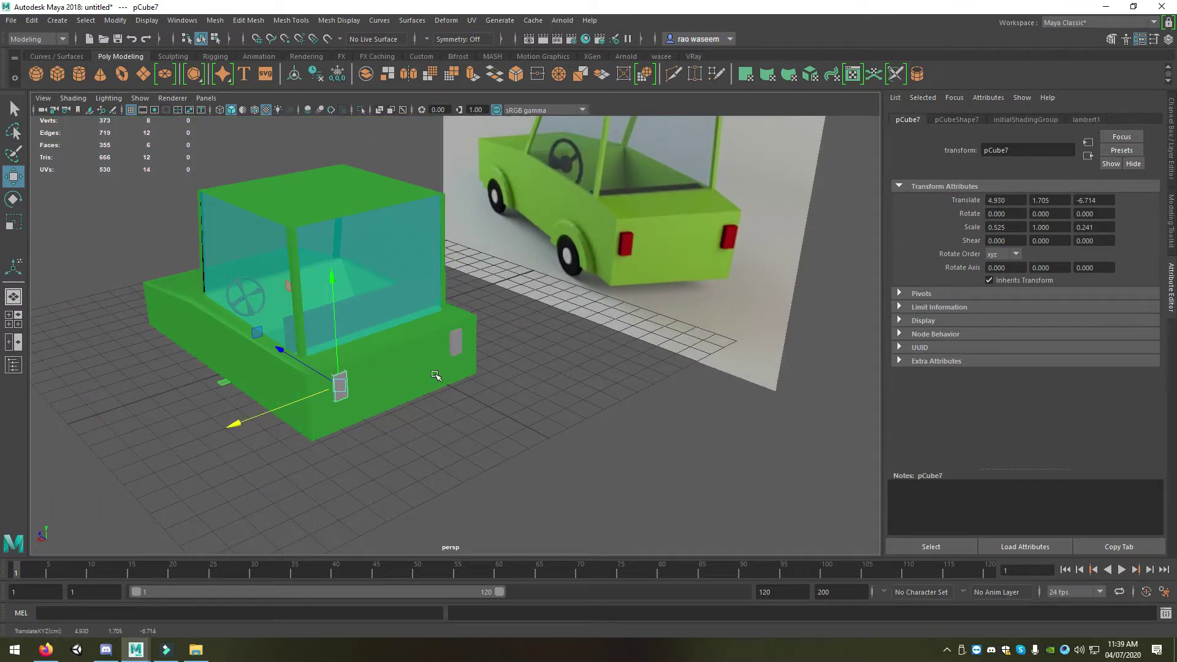
scroll(444, 366, "up", 2)
left_click(452, 351, "shift")
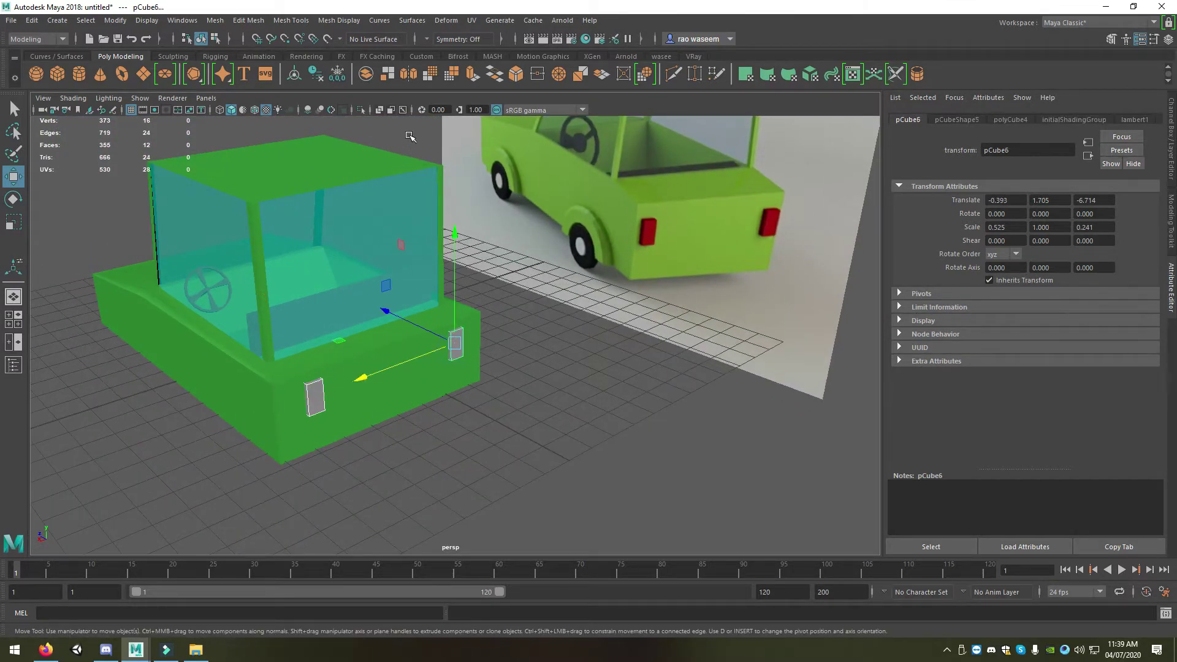
left_click(366, 75)
- Assign a new Phong material with red Color to the combined tail lights
right_click(314, 296)
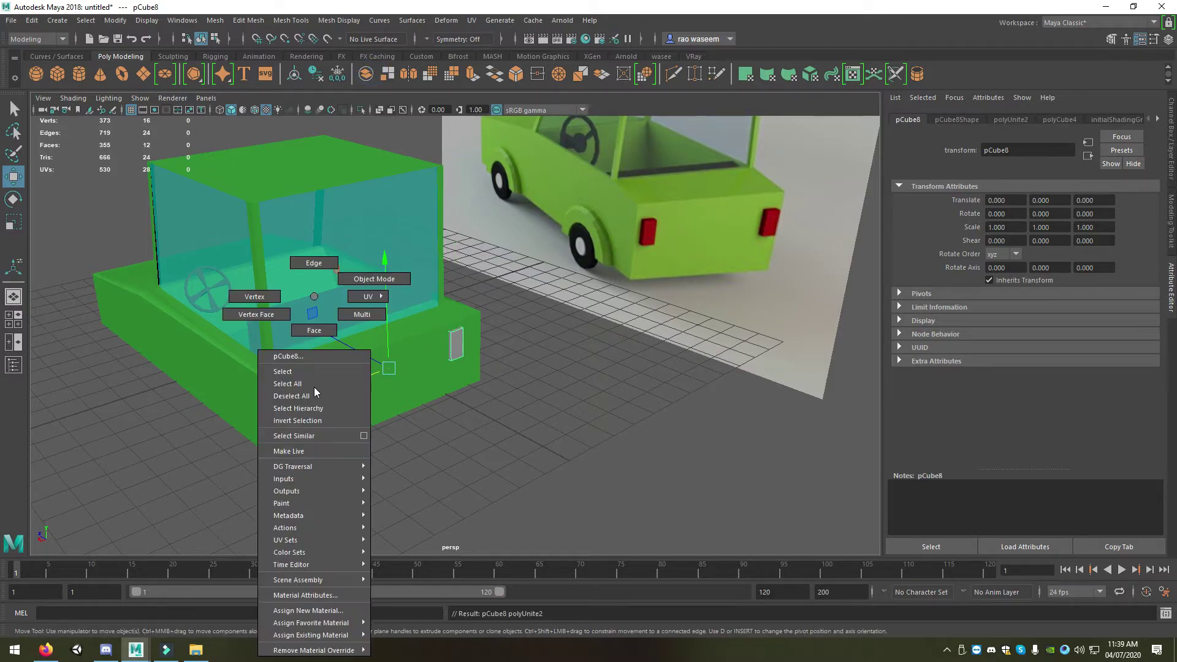
left_click(338, 611)
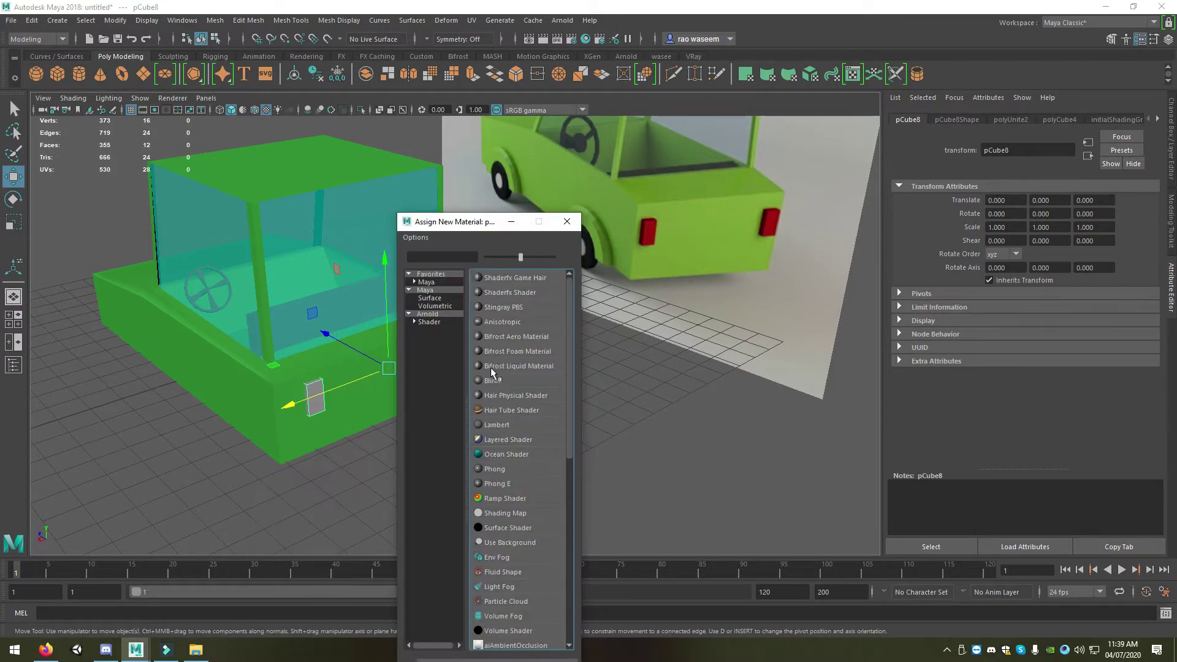
left_click(518, 468)
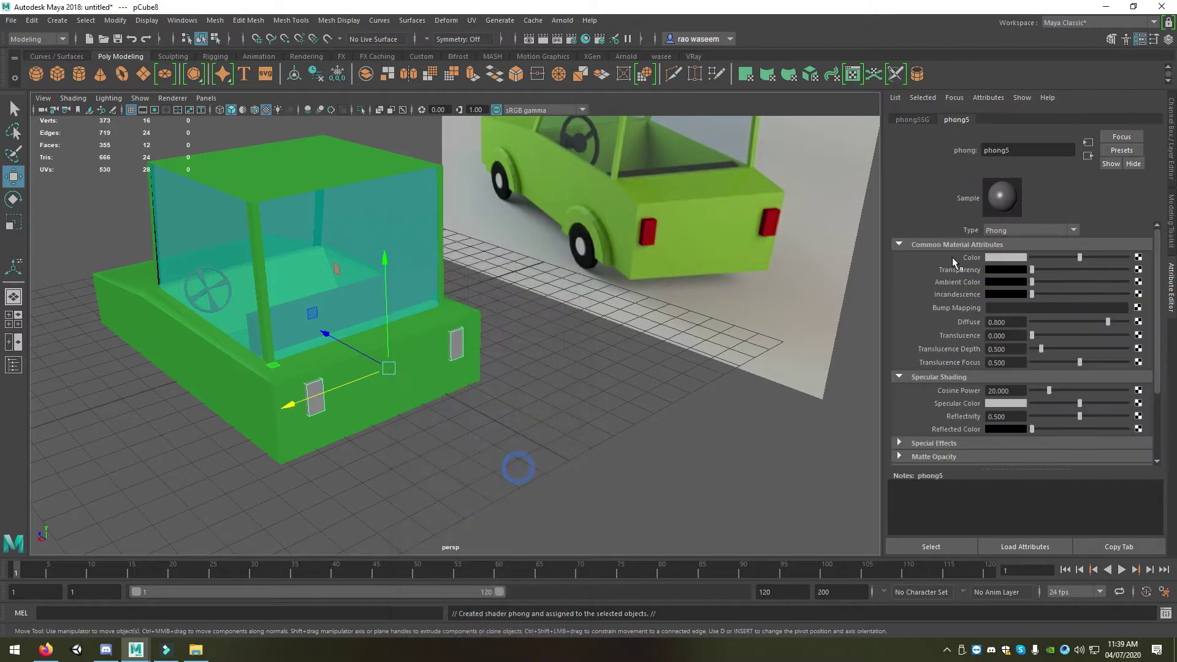
left_click(998, 257)
left_click(957, 220)
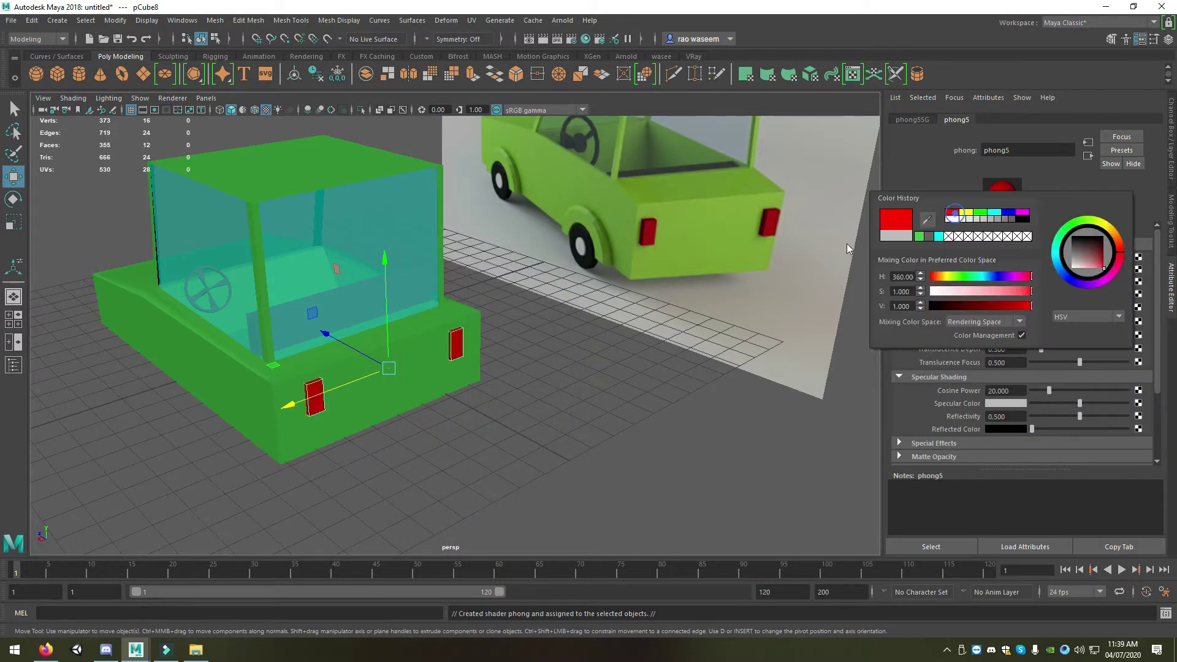
right_click_drag(451, 294, 658, 539)
left_click(658, 540)
scroll(658, 539, "down", 3)
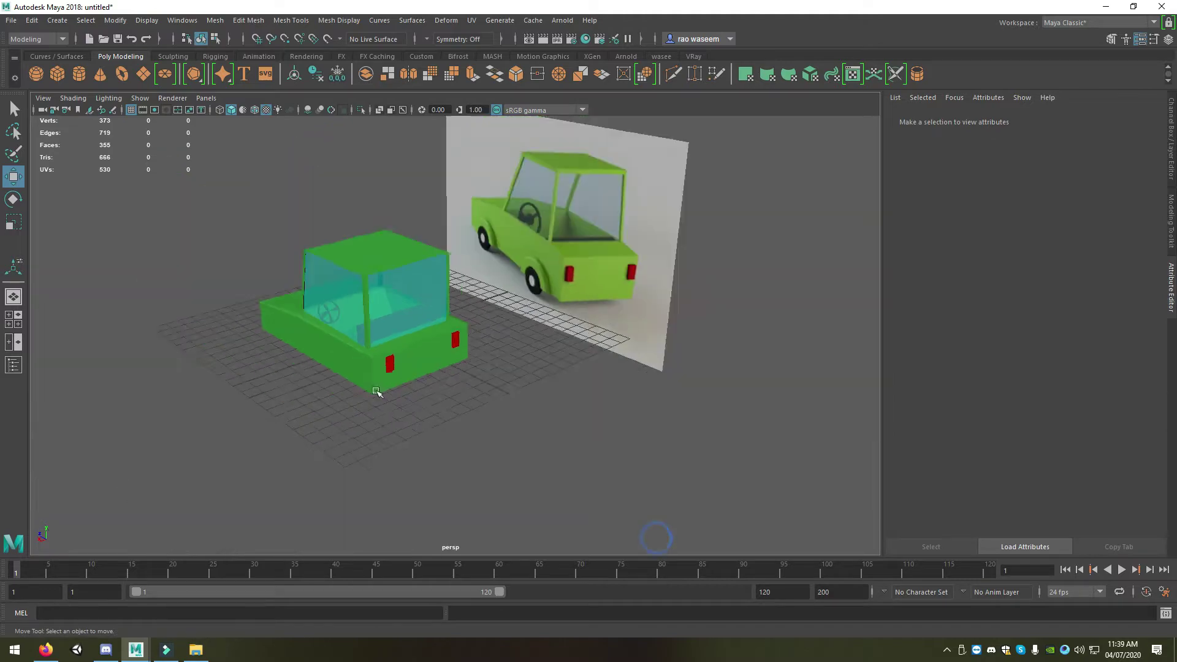
- Create a polygon cylinder near the car's front and rotate it 90° to face forward
mouse_move(658, 539)
left_mouse_down("alt")
mouse_move(422, 423)
mouse_move(429, 377)
mouse_move(407, 375)
left_mouse_up("alt")
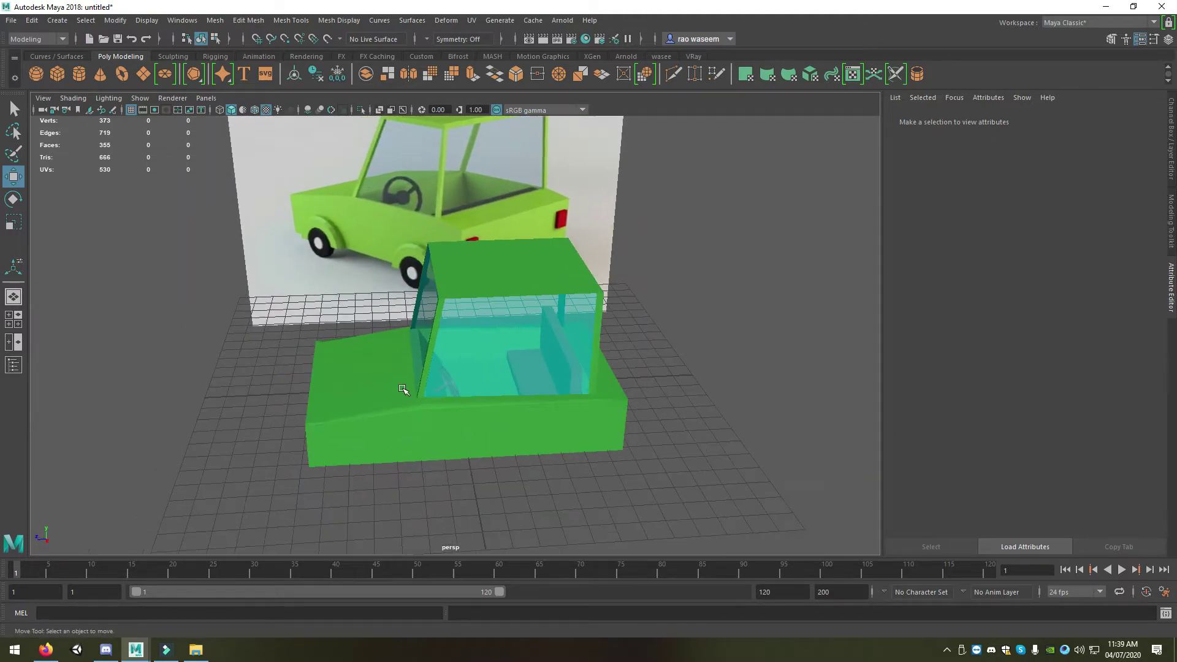
left_click(408, 375)
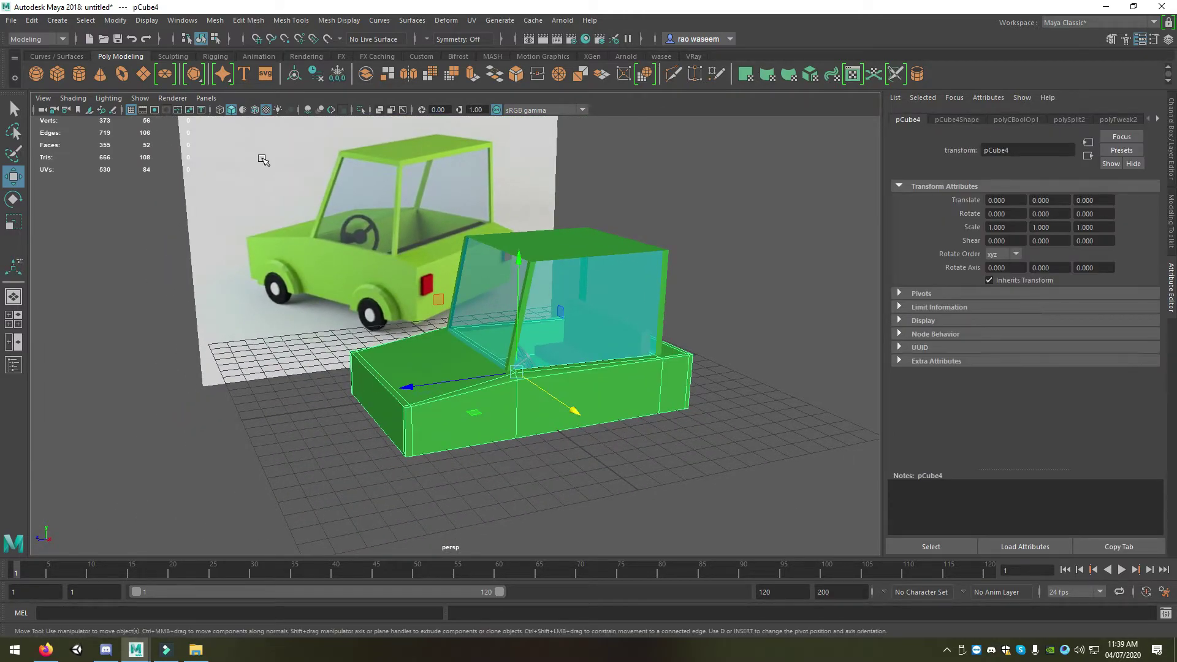
left_click(491, 392)
scroll(563, 397, "up", 4)
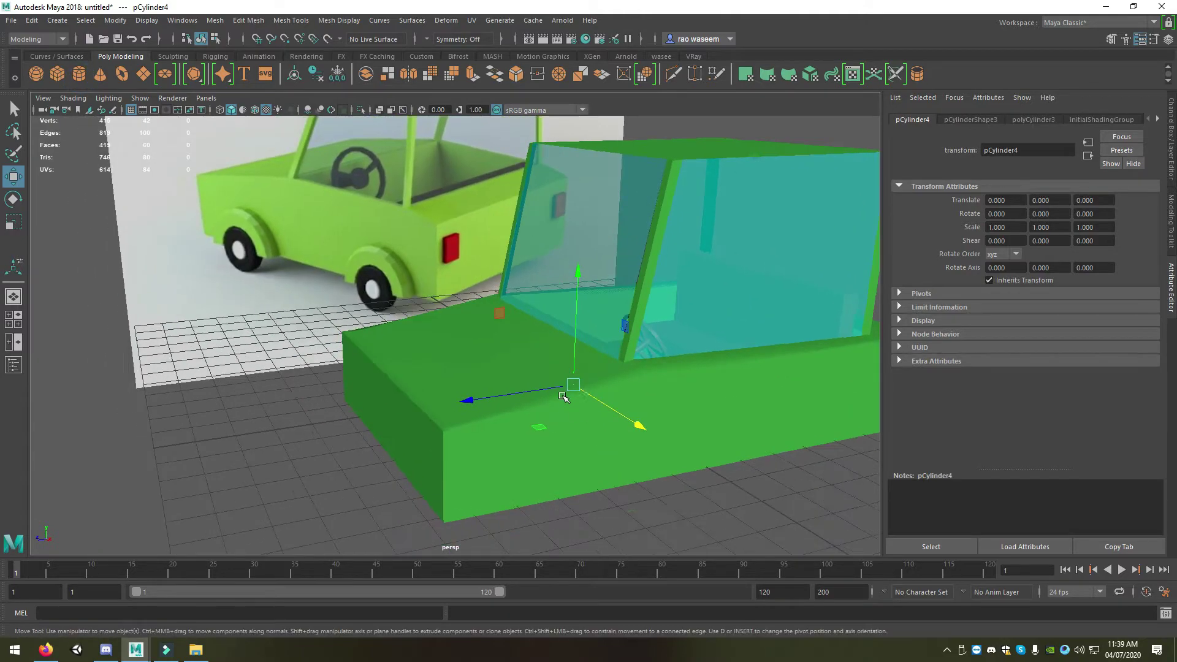
mouse_move(483, 399)
left_mouse_down()
mouse_move(319, 432)
mouse_move(313, 470)
mouse_move(251, 453)
mouse_move(343, 441)
mouse_move(349, 423)
left_mouse_up()
key("r")
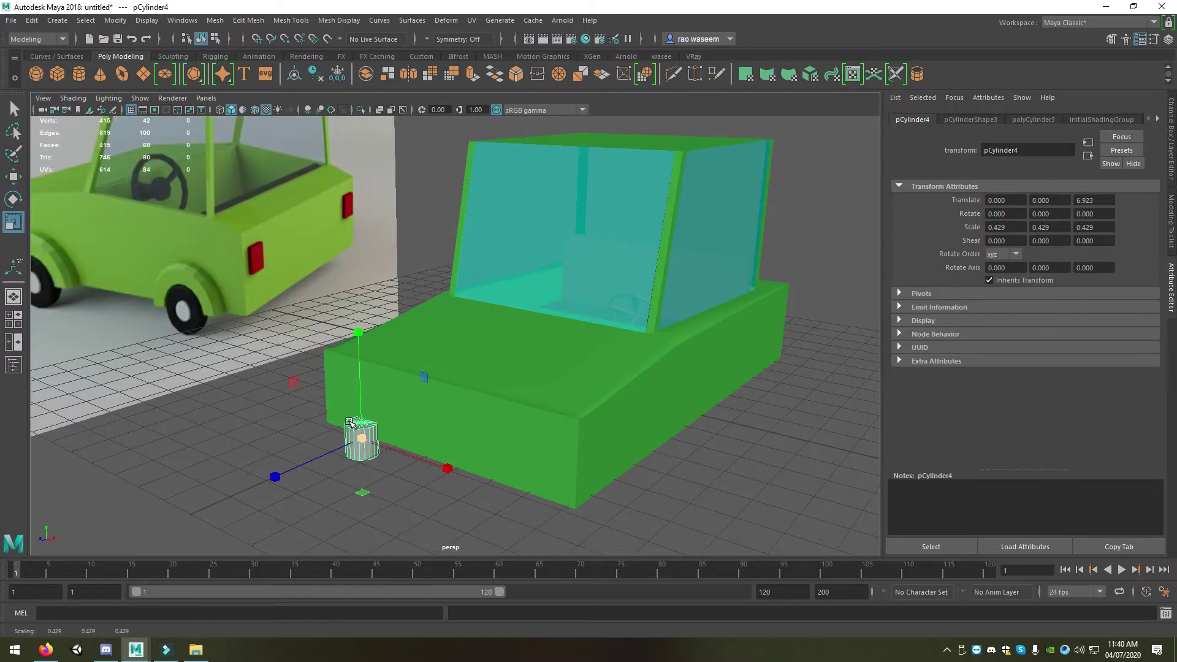
key("e")
left_click_drag(323, 367, 285, 433)
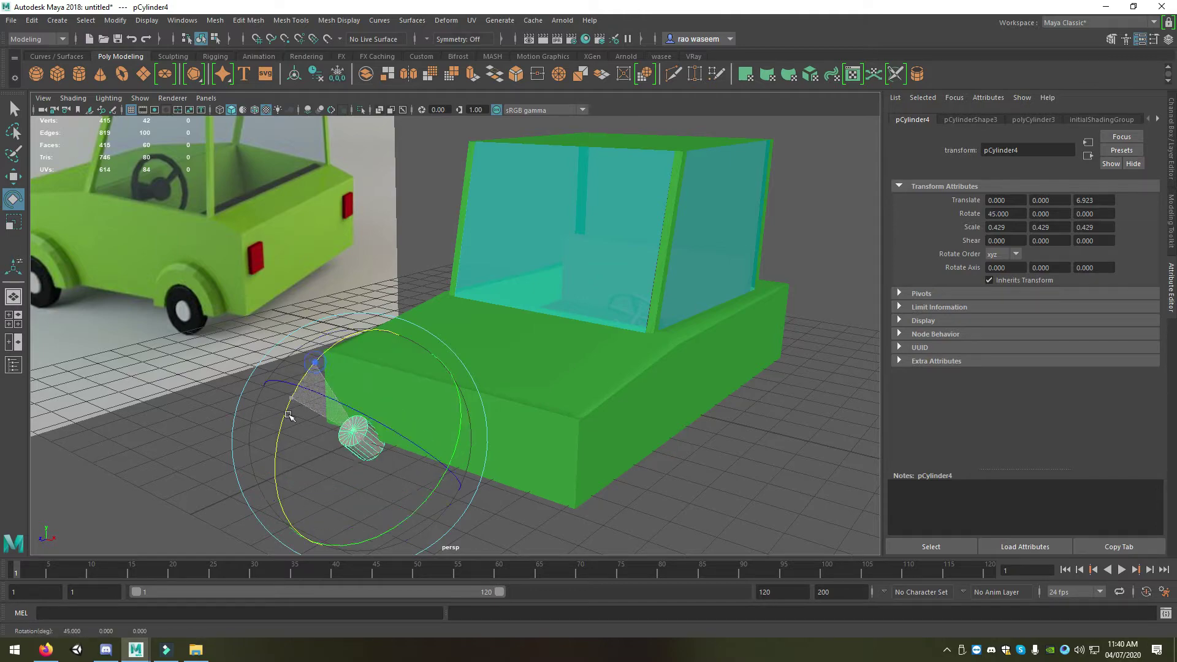
- Flatten the cylinder into a thin disc against one front corner at headlight height
key("w")
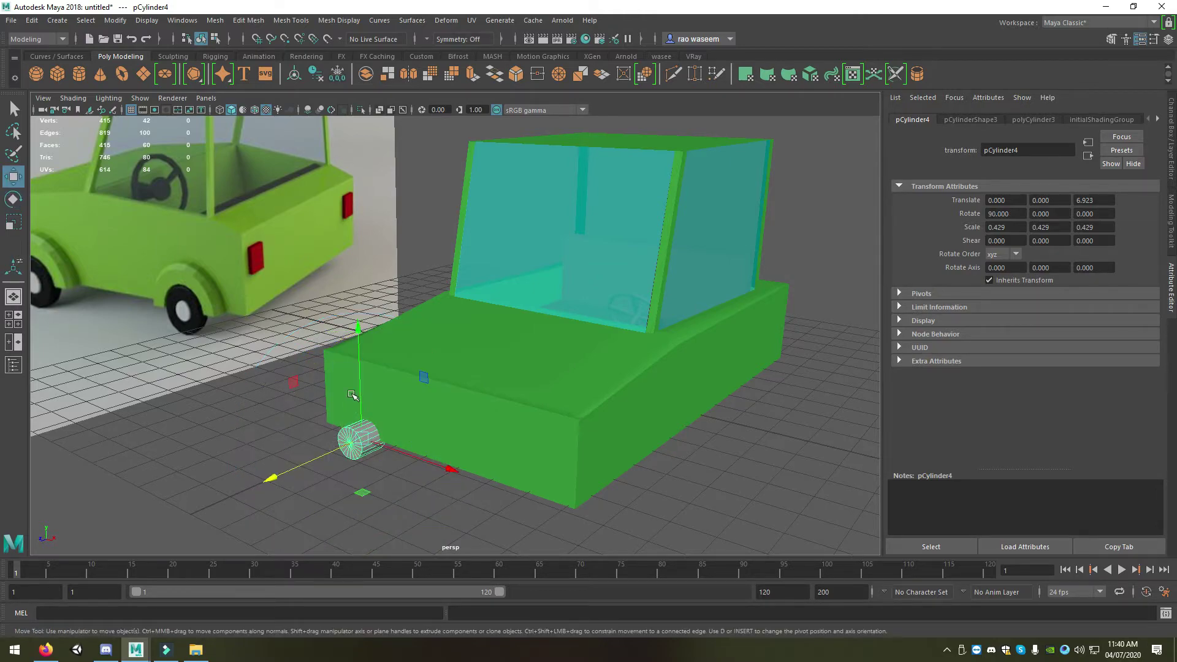
middle_click_drag(285, 433, 279, 395)
mouse_move(279, 396)
left_mouse_down("alt")
mouse_move(263, 405)
mouse_move(373, 456)
left_mouse_up("alt")
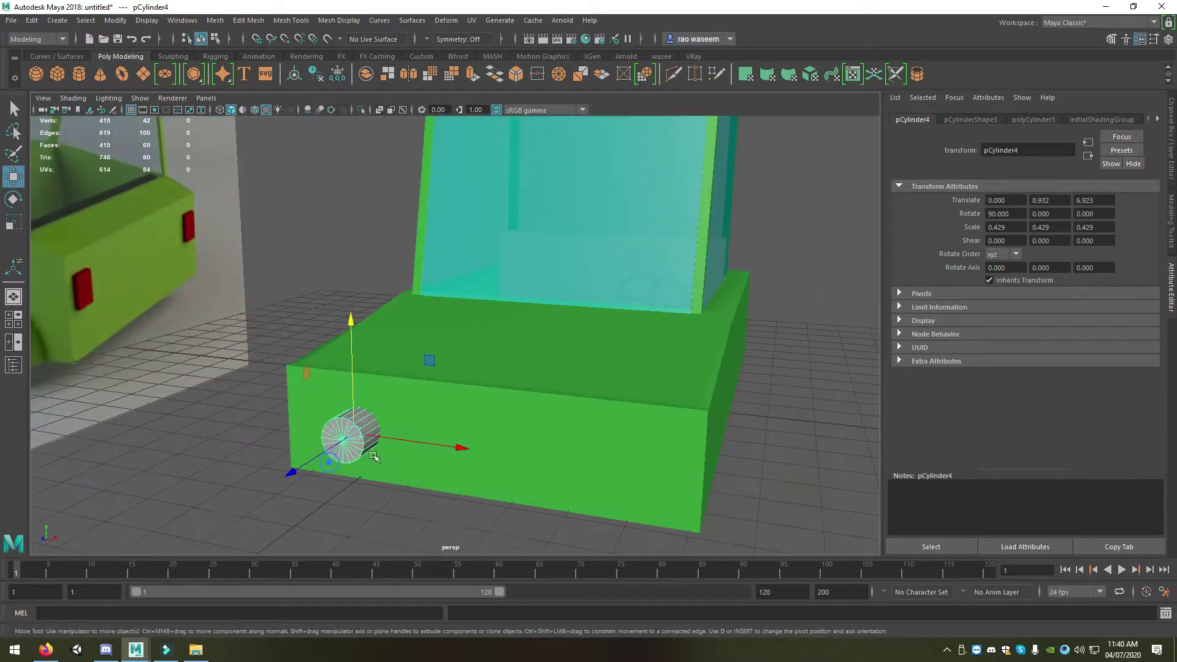
left_click_drag(474, 447, 445, 447)
key("r")
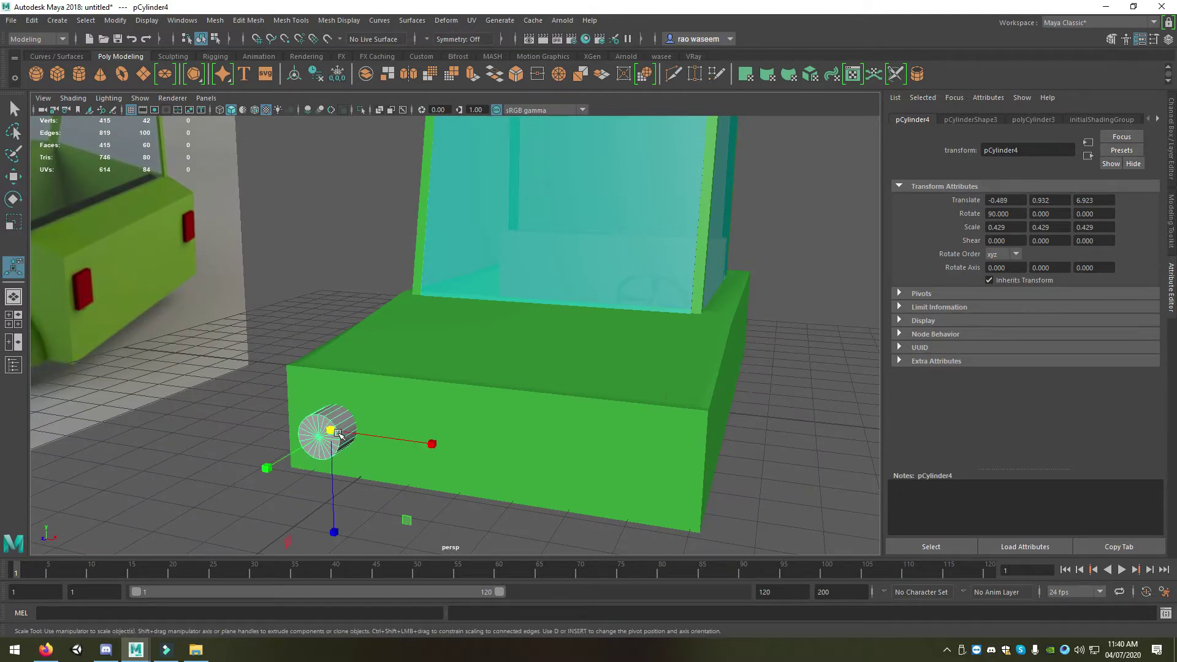
mouse_move(274, 466)
left_mouse_down()
mouse_move(311, 459)
mouse_move(286, 466)
left_mouse_up()
key("w")
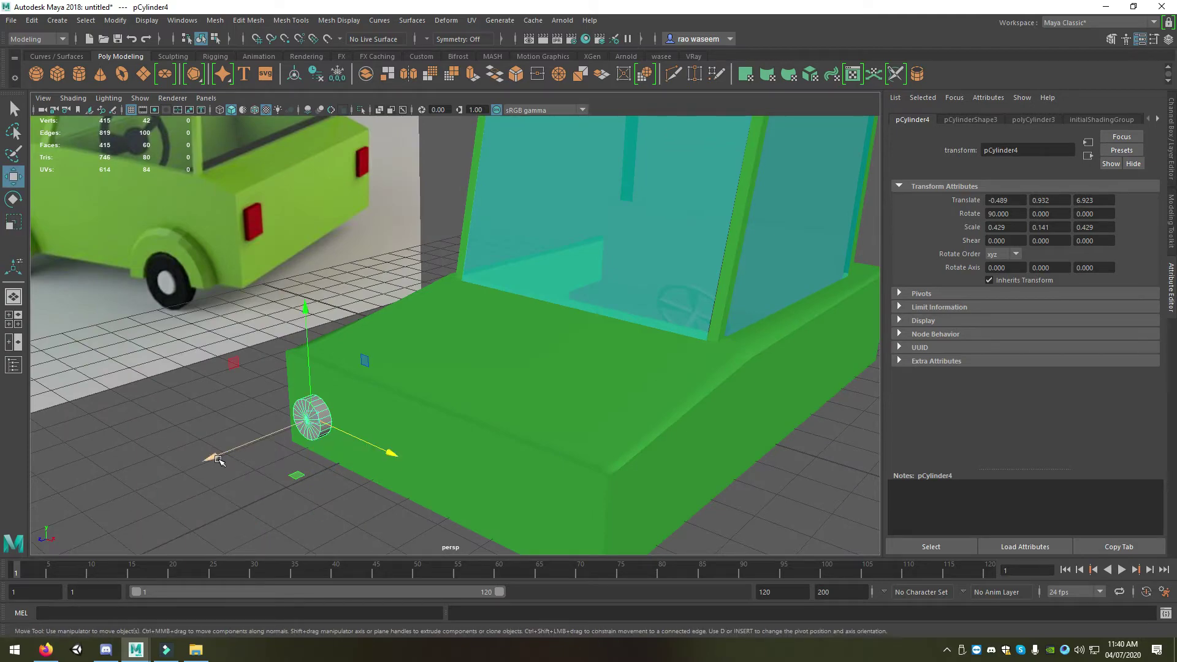
left_click_drag(216, 454, 232, 457)
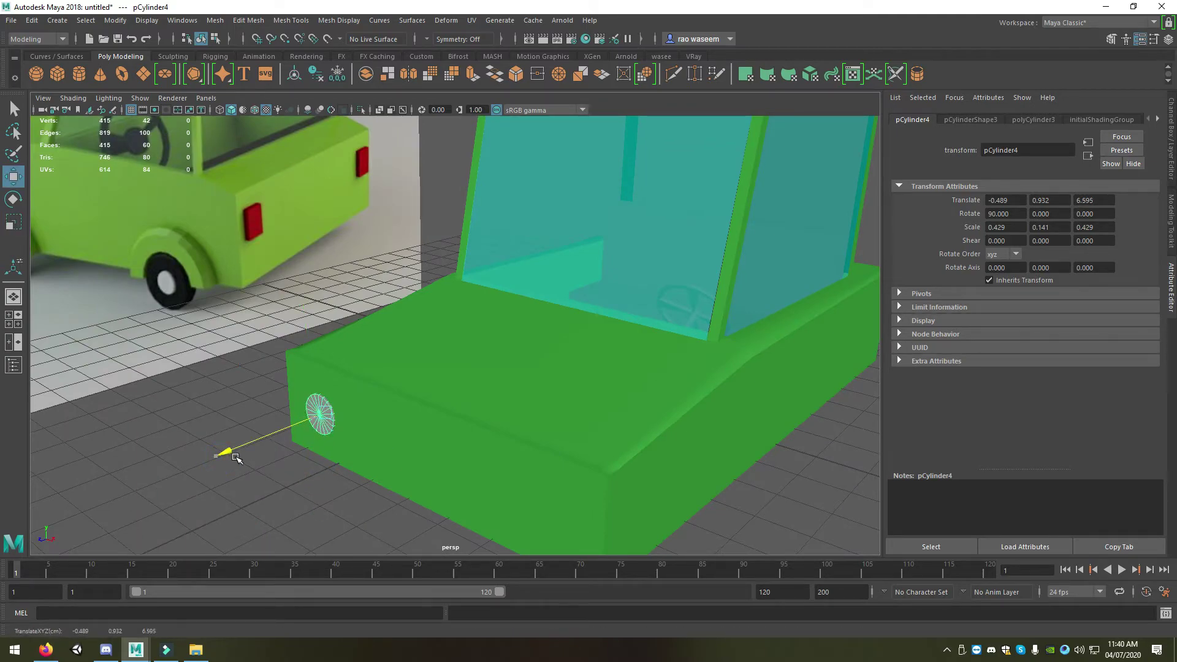
- Duplicate the headlight to the opposite front corner and combine both into one object
key("ctrl+d")
left_click_drag(405, 448, 664, 602)
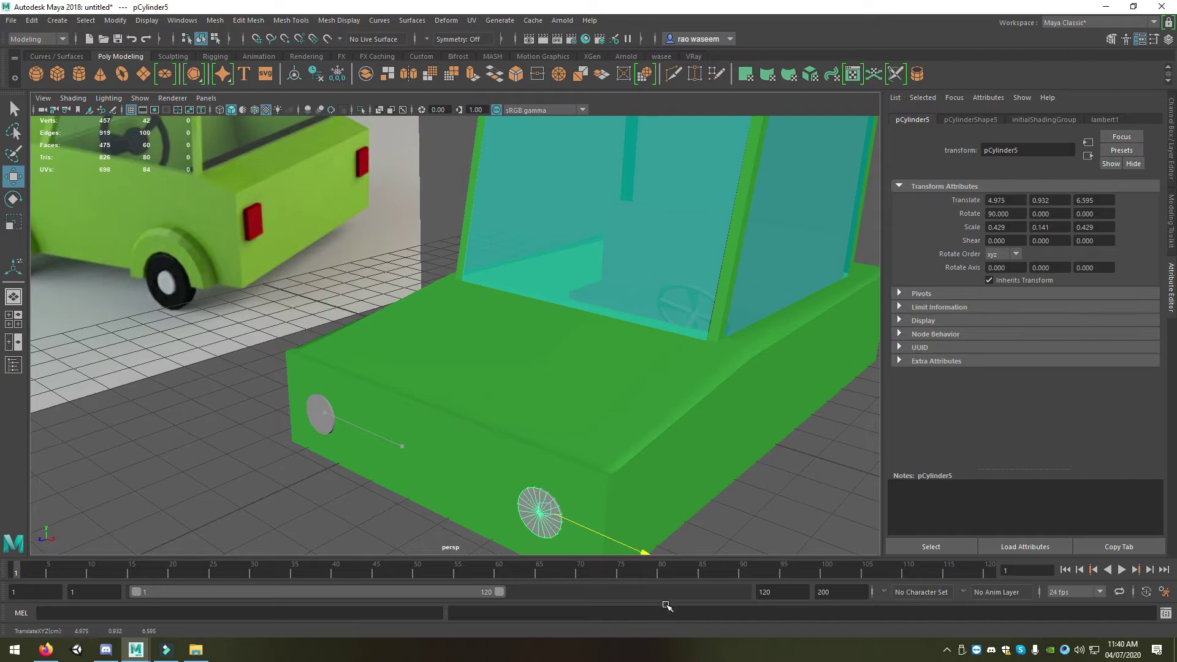
left_click(322, 424, "shift")
mouse_move(323, 420)
right_mouse_down("shift")
mouse_move(333, 405)
mouse_move(329, 615)
right_mouse_up("shift")
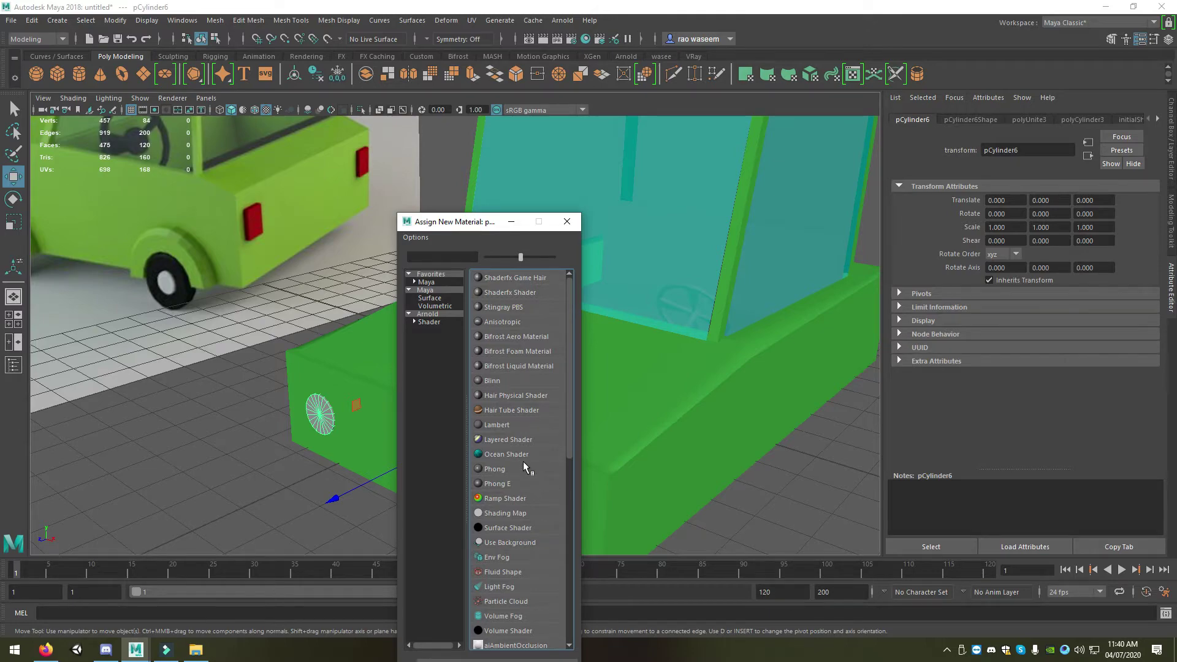
- Assign a new yellow Phong material to the headlights, then reselect the car body
left_click(524, 472)
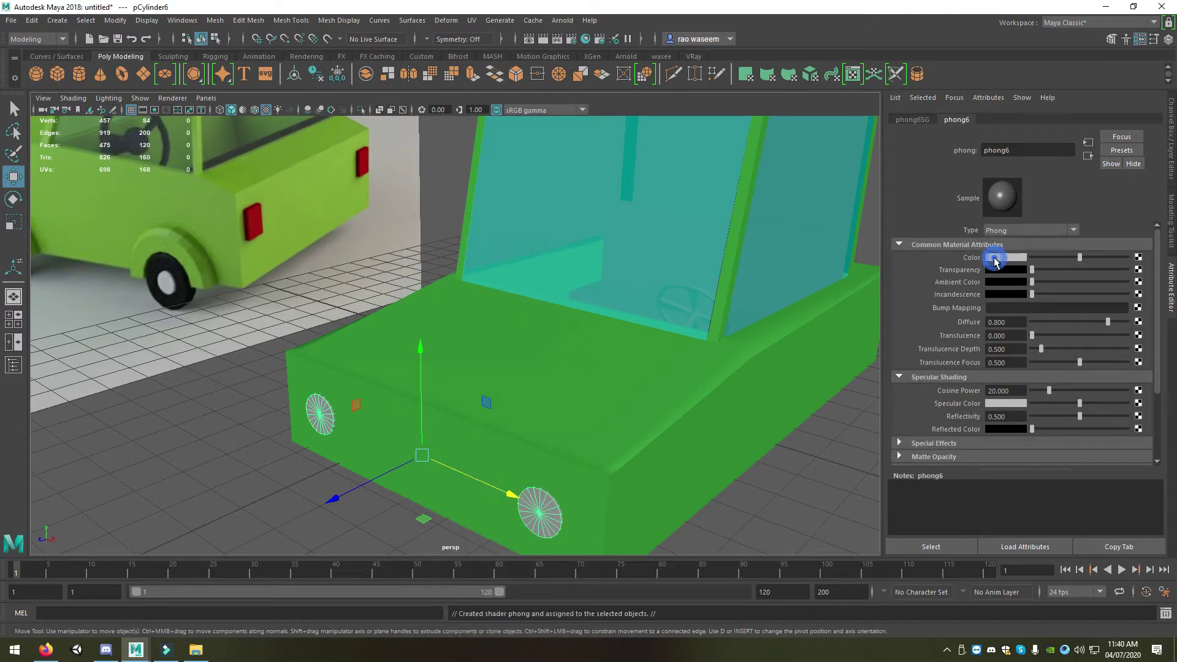
left_click(995, 258)
left_click(964, 222)
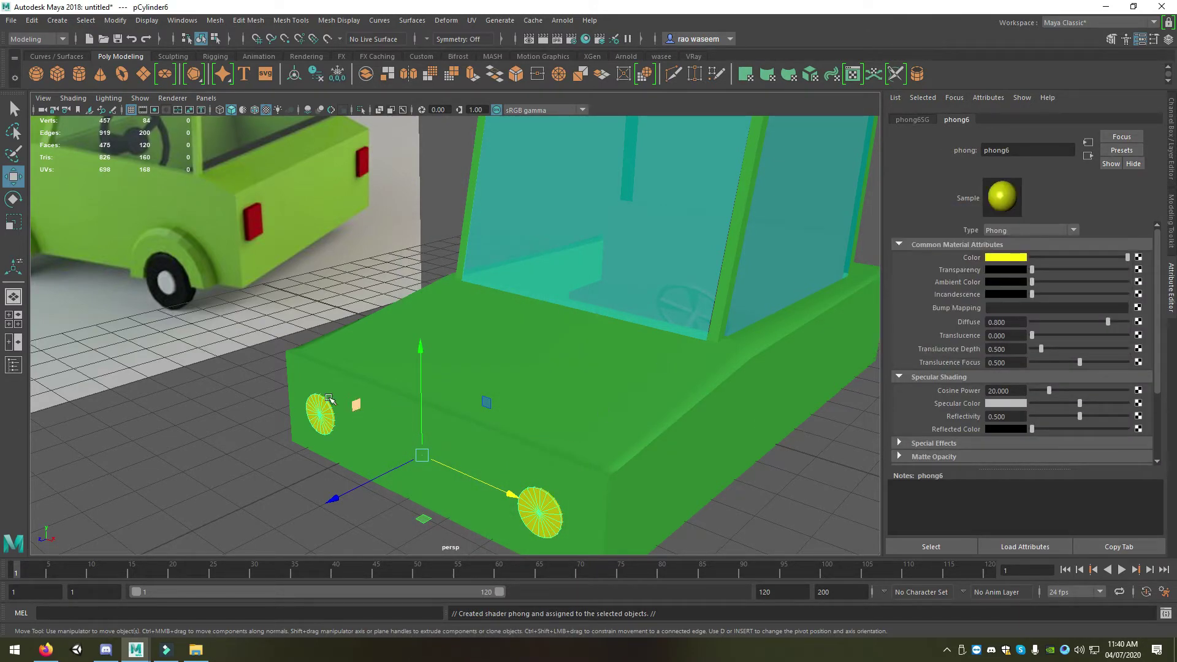
right_click_drag(346, 412, 375, 279)
scroll(415, 375, "down", 5)
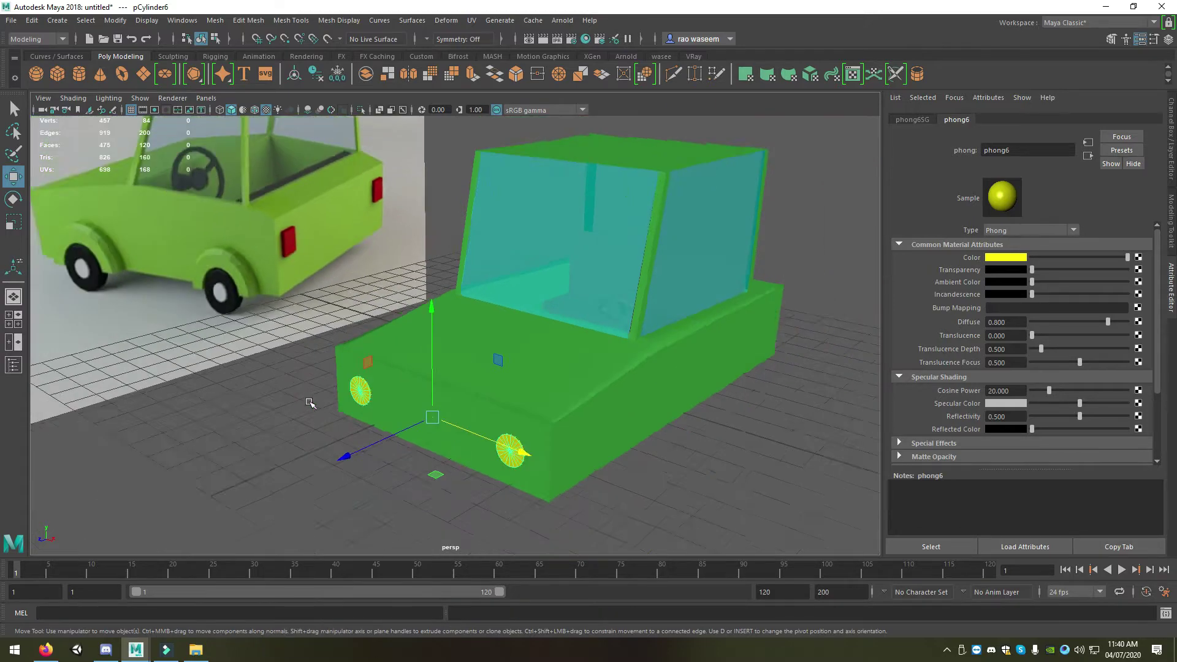
left_click(414, 376)
scroll(417, 430, "up", 5)
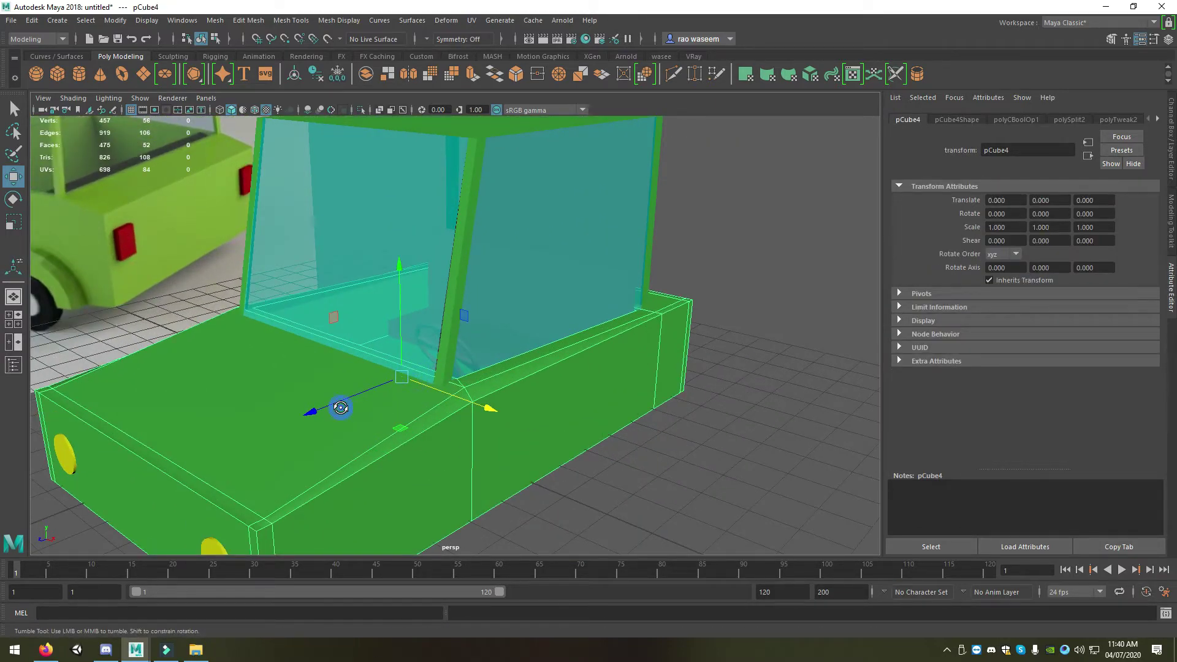
- Select the car body's top edge loops around the cabin
left_click_drag(379, 415, 333, 407, "alt")
right_click_drag(273, 340, 271, 265)
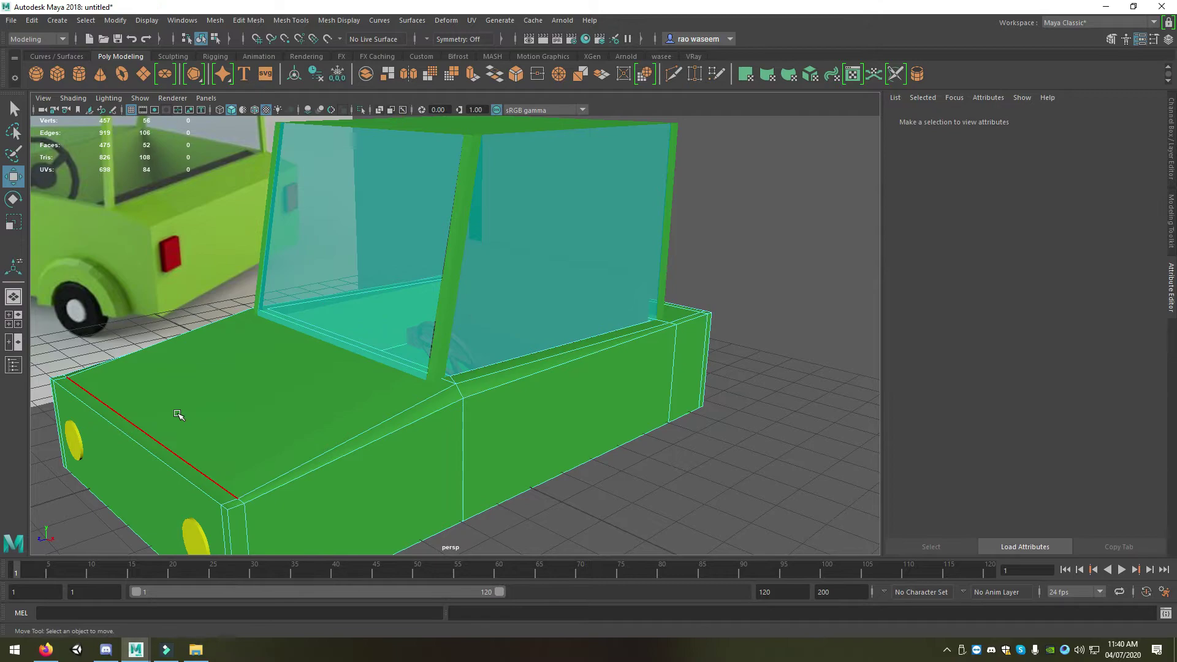
left_click(195, 488)
left_click(316, 485)
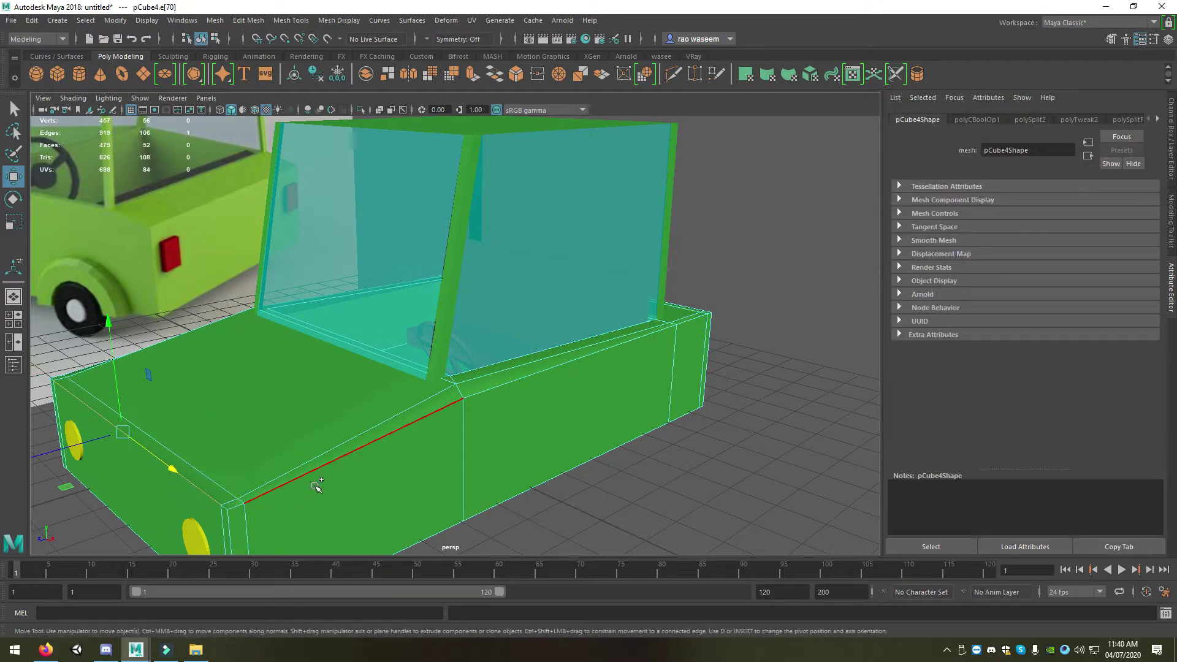
left_click(310, 485)
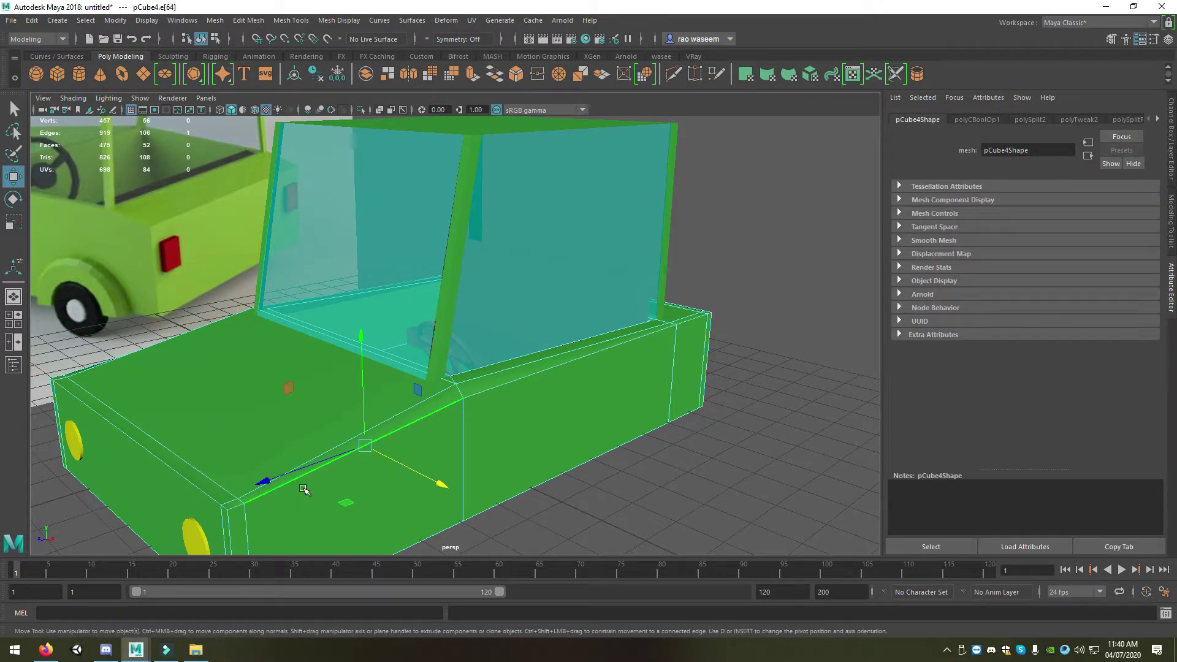
double_click(303, 489)
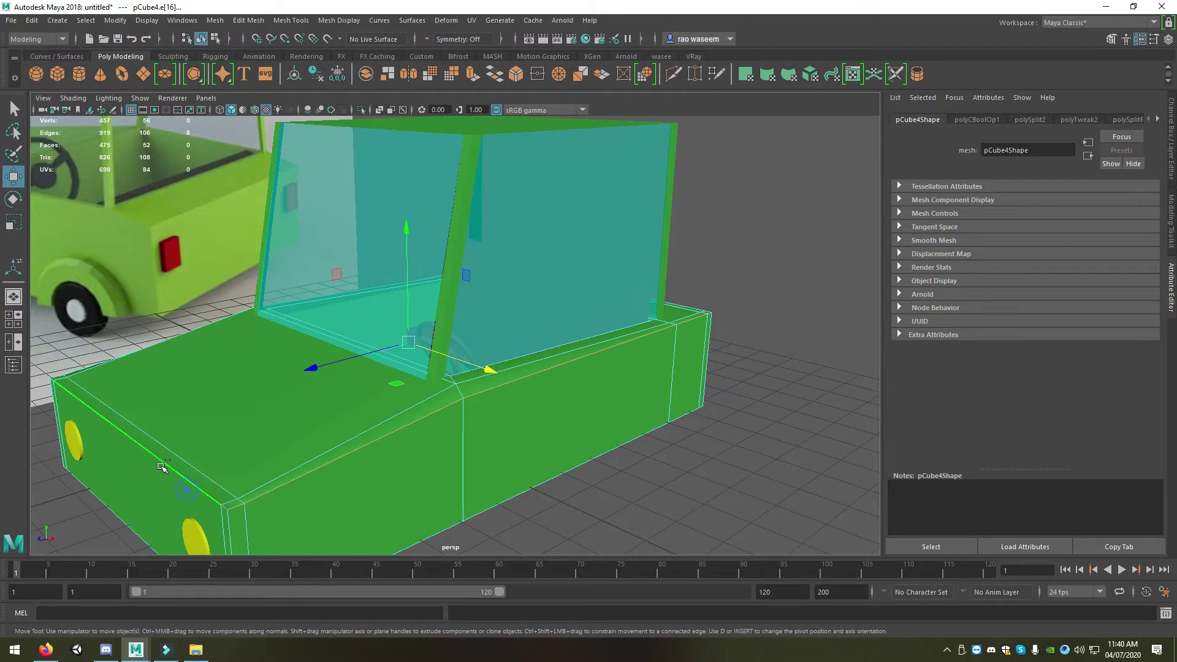
left_click_drag(165, 473, 321, 447, "alt")
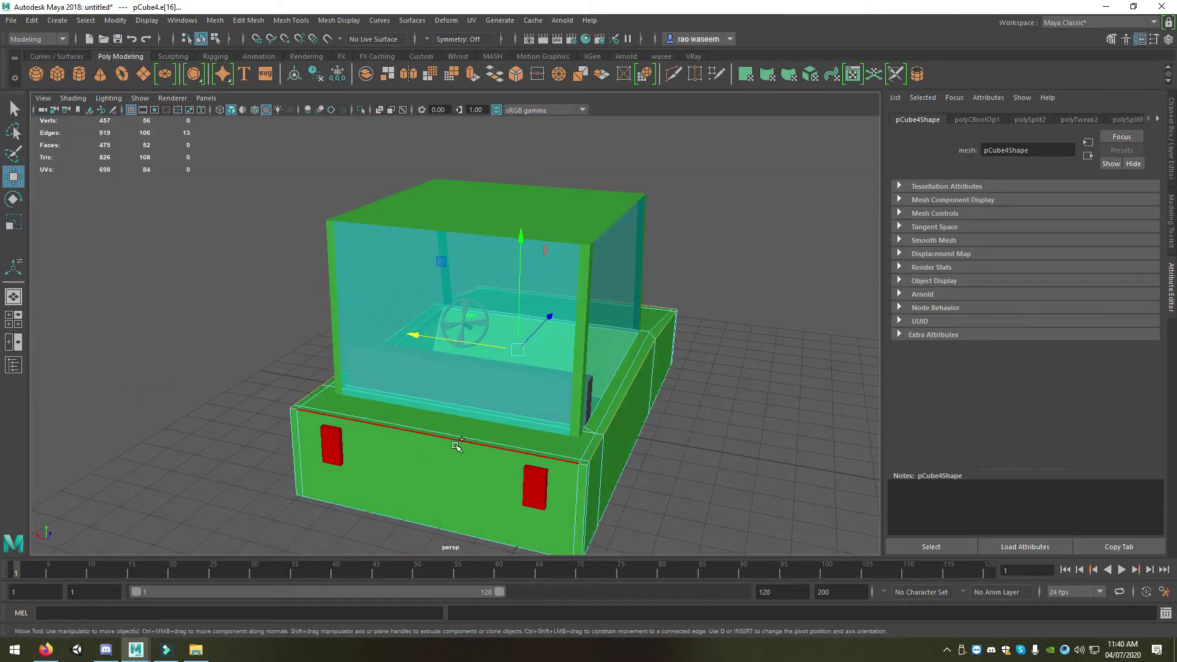
left_click(455, 443, "shift")
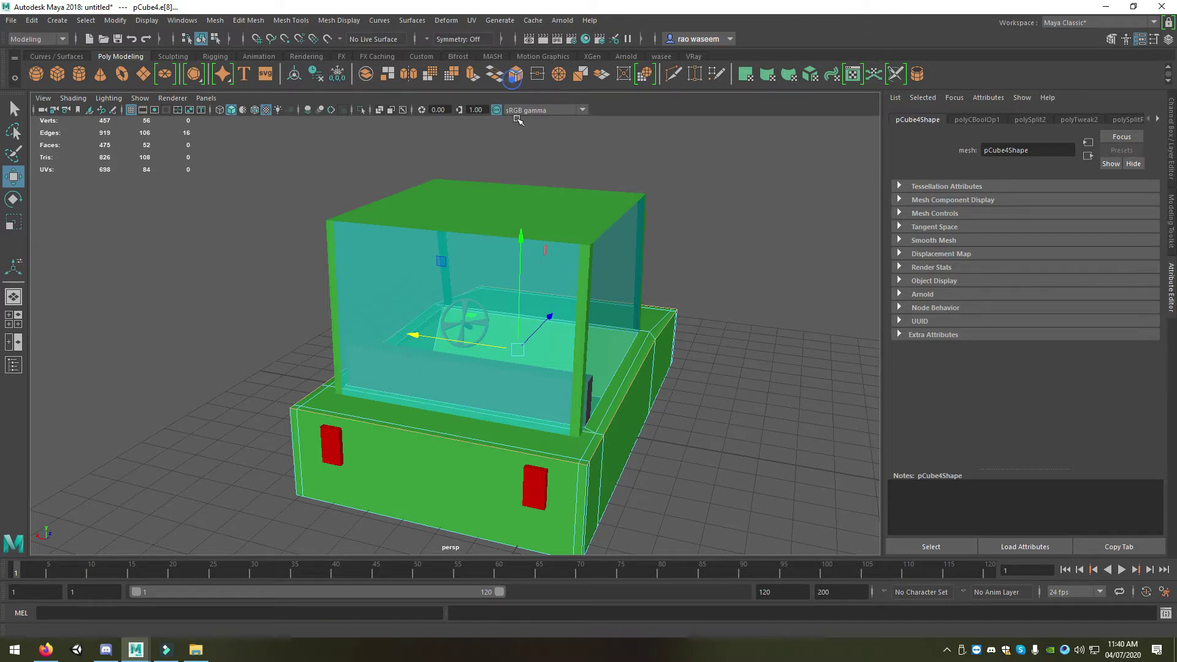
- Bevel the selected edges with Segments set to 4
left_click(516, 74)
left_click_drag(381, 360, 512, 363, "alt")
scroll(512, 363, "up", 2)
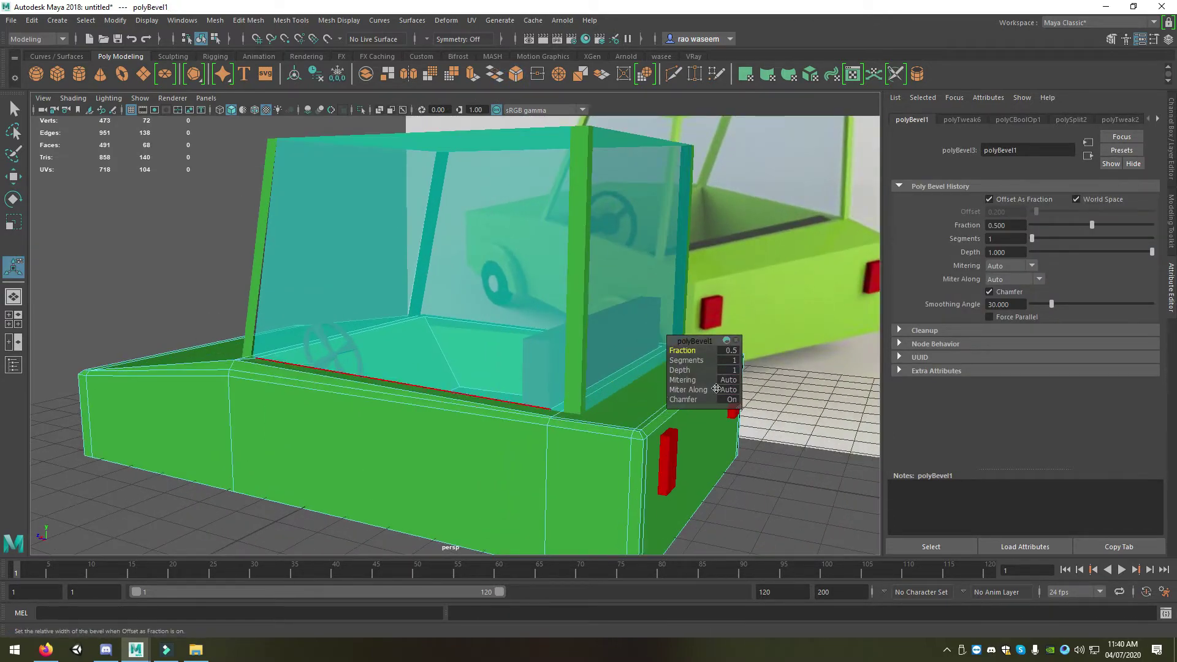
left_click_drag(686, 360, 704, 360)
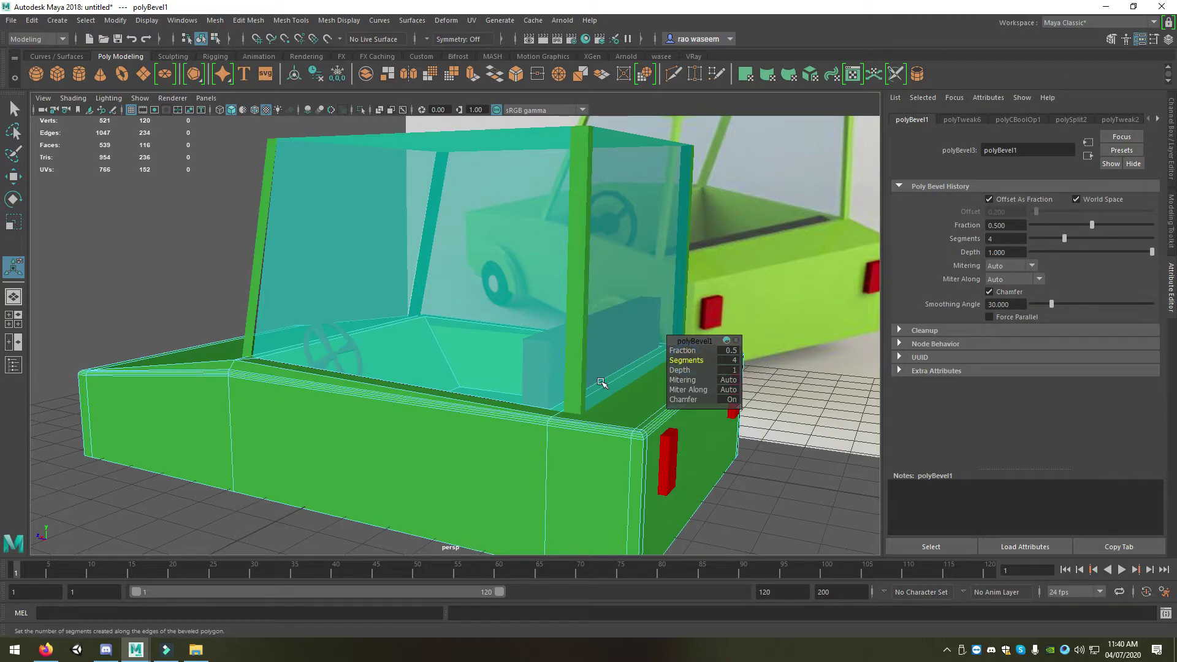
- Deselect and orbit to compare the bevelled body with the reference image
right_click_drag(412, 292, 602, 252)
left_click(798, 463)
scroll(797, 463, "down", 3)
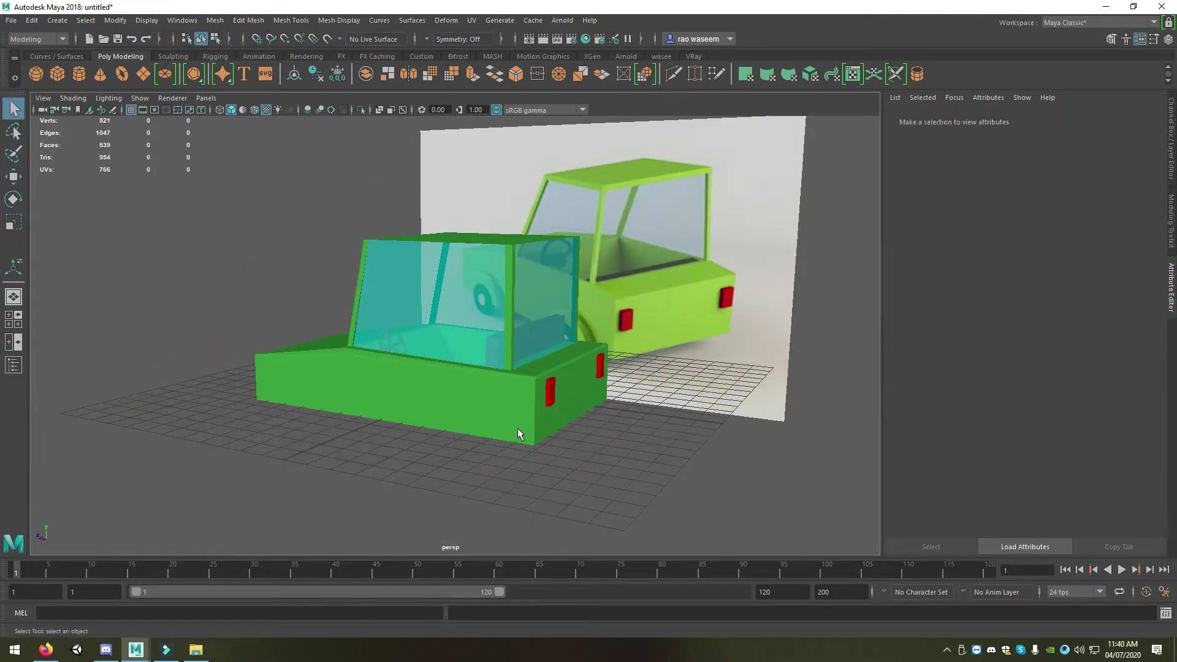
left_click_drag(517, 428, 524, 444, "alt")
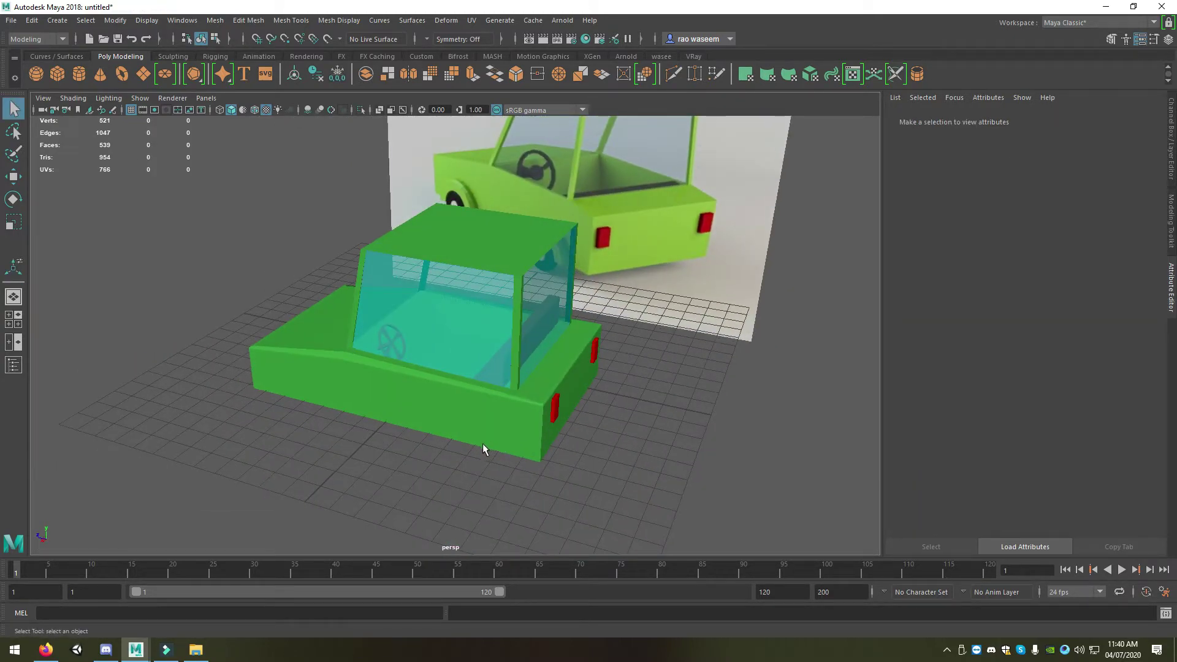
mouse_move(387, 385)
left_mouse_down("alt")
mouse_move(376, 420)
mouse_move(359, 399)
mouse_move(358, 348)
mouse_move(356, 358)
left_mouse_up("alt")
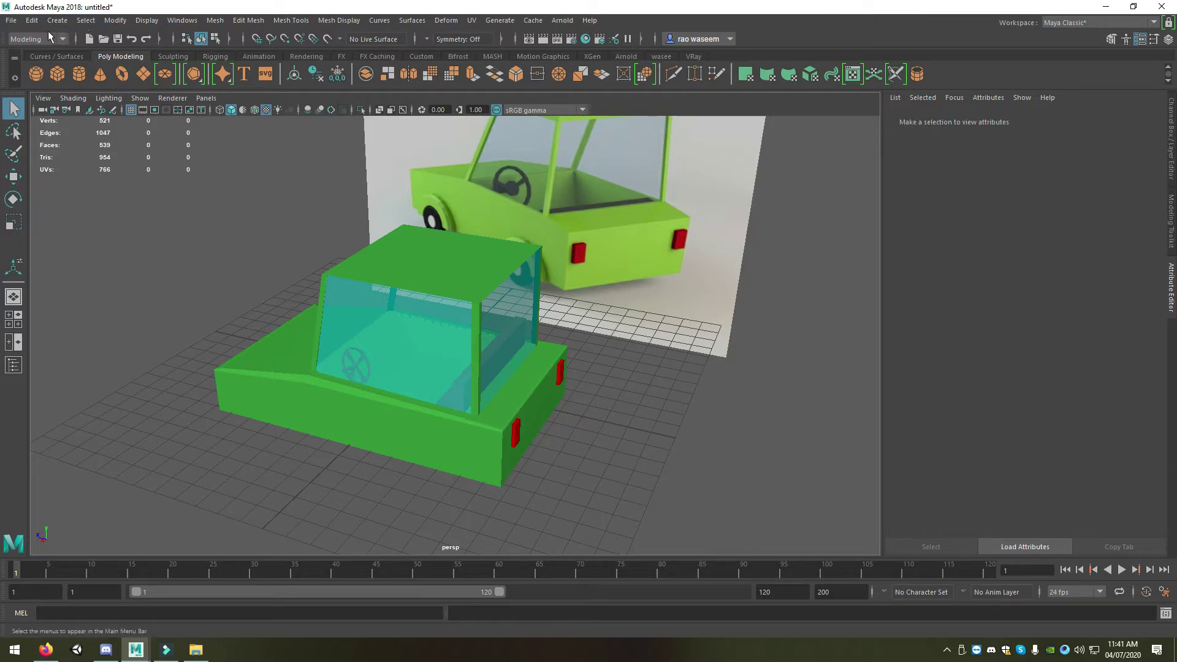
mouse_move(120, 160)
left_mouse_down("alt")
mouse_move(171, 232)
mouse_move(192, 236)
mouse_move(122, 112)
left_mouse_up("alt")
- Create a polygon cylinder beside the car, turn it onto its side and flatten it
left_click(81, 71)
key("w")
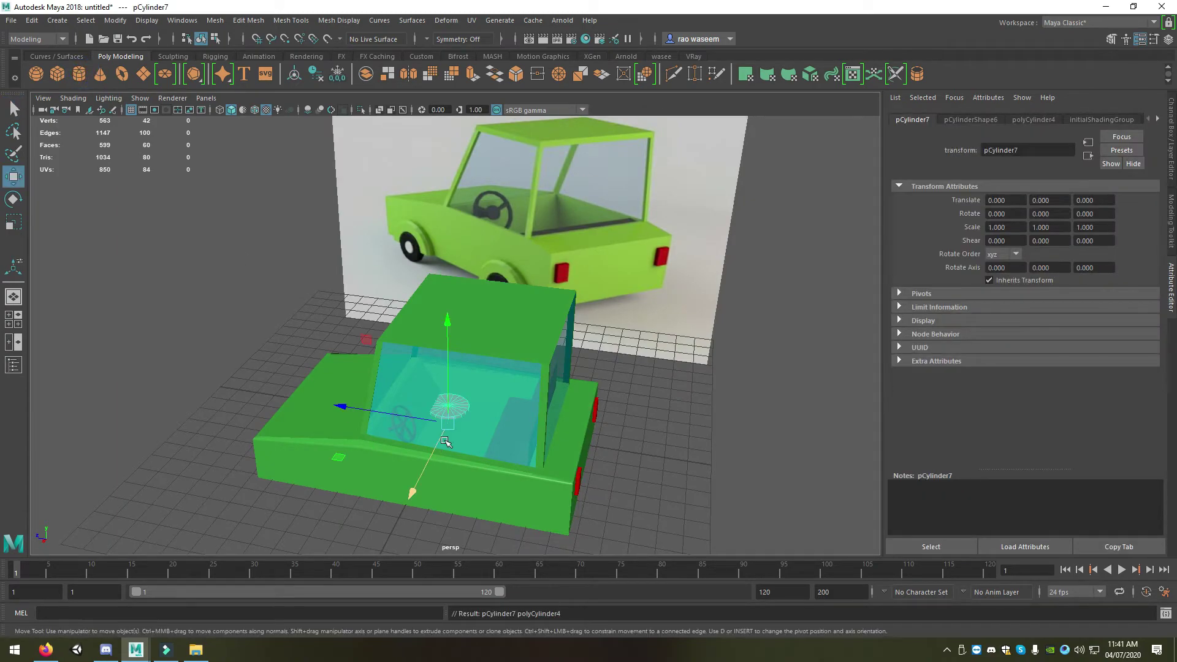
mouse_move(443, 459)
left_mouse_down("alt")
mouse_move(454, 429)
mouse_move(427, 401)
mouse_move(360, 508)
mouse_move(399, 523)
left_mouse_up("alt")
key("e")
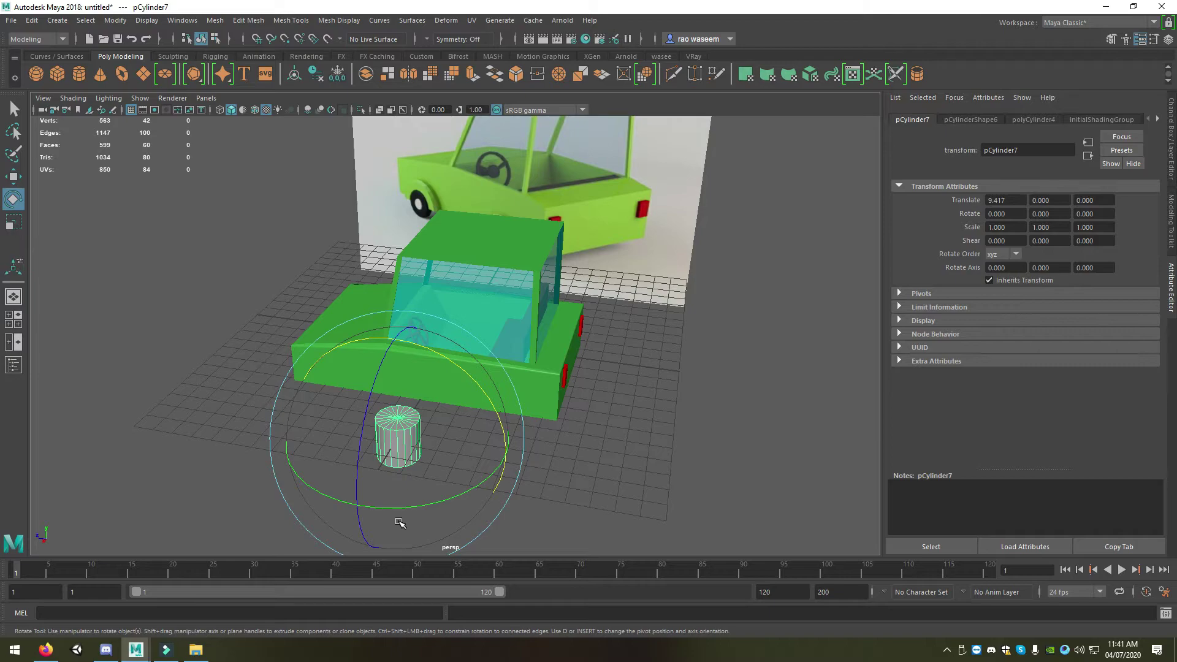
left_click_drag(376, 374, 385, 472)
key("f")
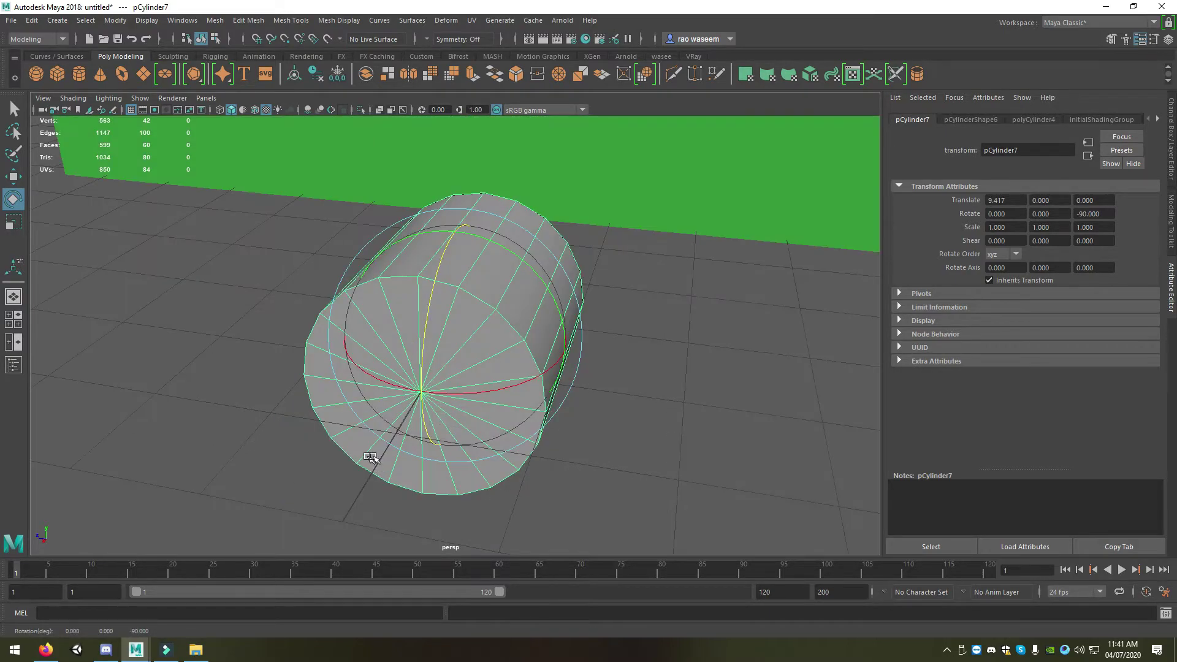
key("r")
mouse_move(435, 407)
left_mouse_down("alt")
mouse_move(362, 382)
mouse_move(437, 370)
mouse_move(673, 382)
left_mouse_up("alt")
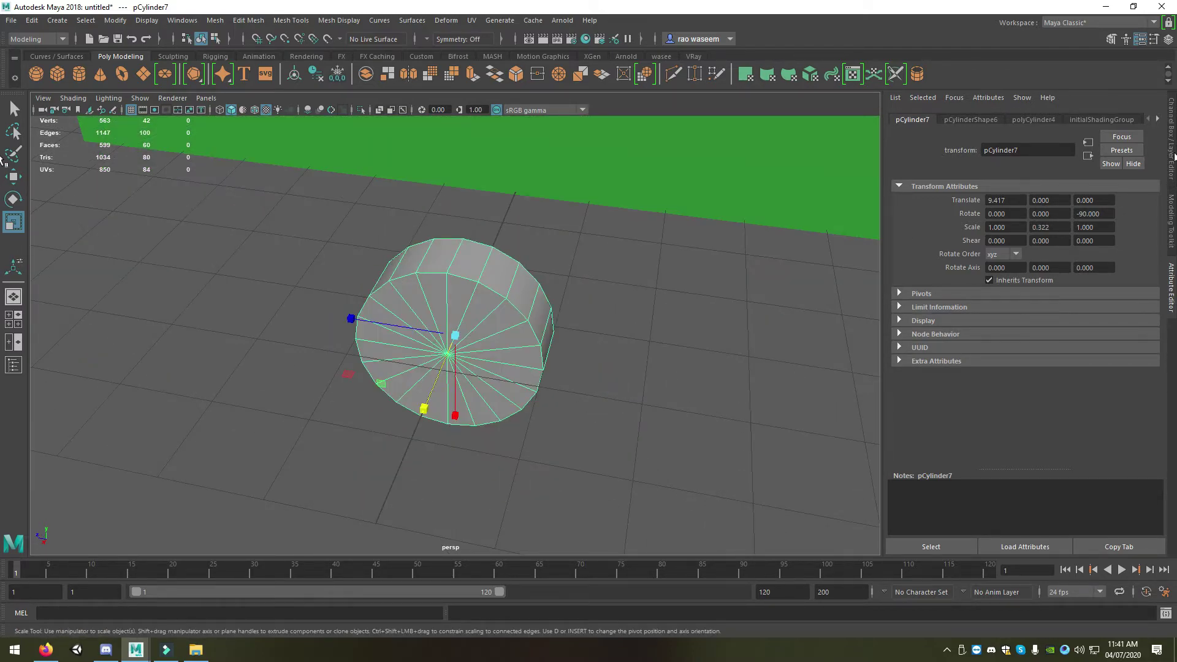
- Give the wheel cylinder 2 cap subdivisions and 3 height subdivisions
left_click(1172, 156)
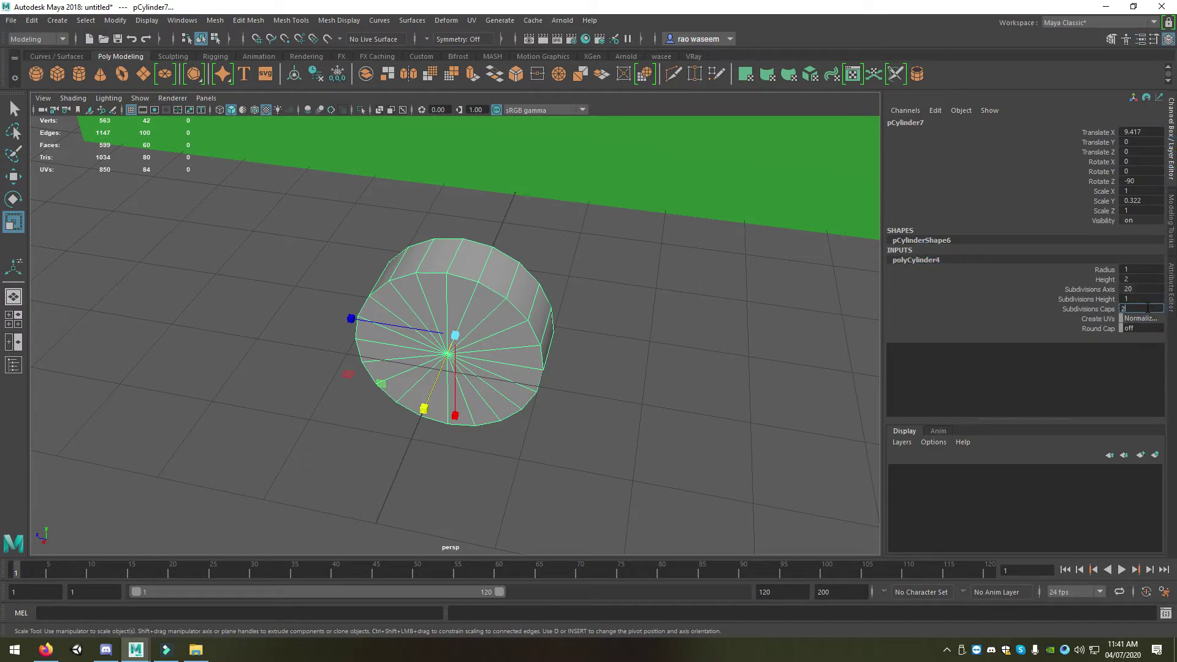
key("Return")
left_click_drag(705, 306, 594, 314, "alt")
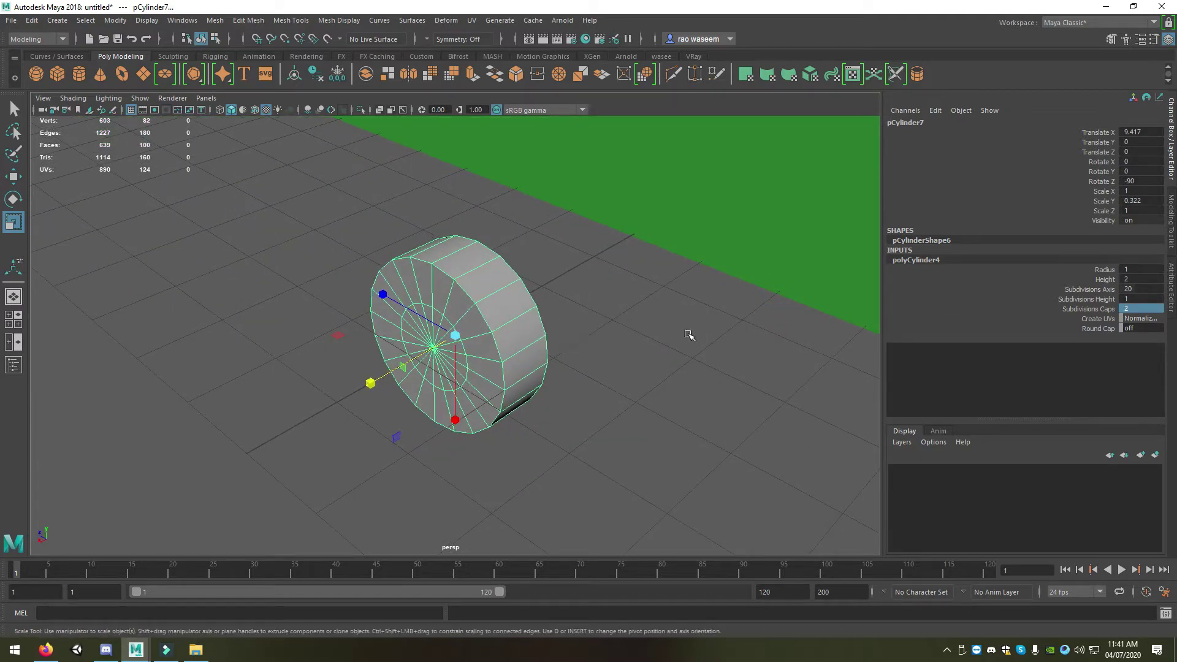
left_click_drag(690, 337, 623, 334, "alt")
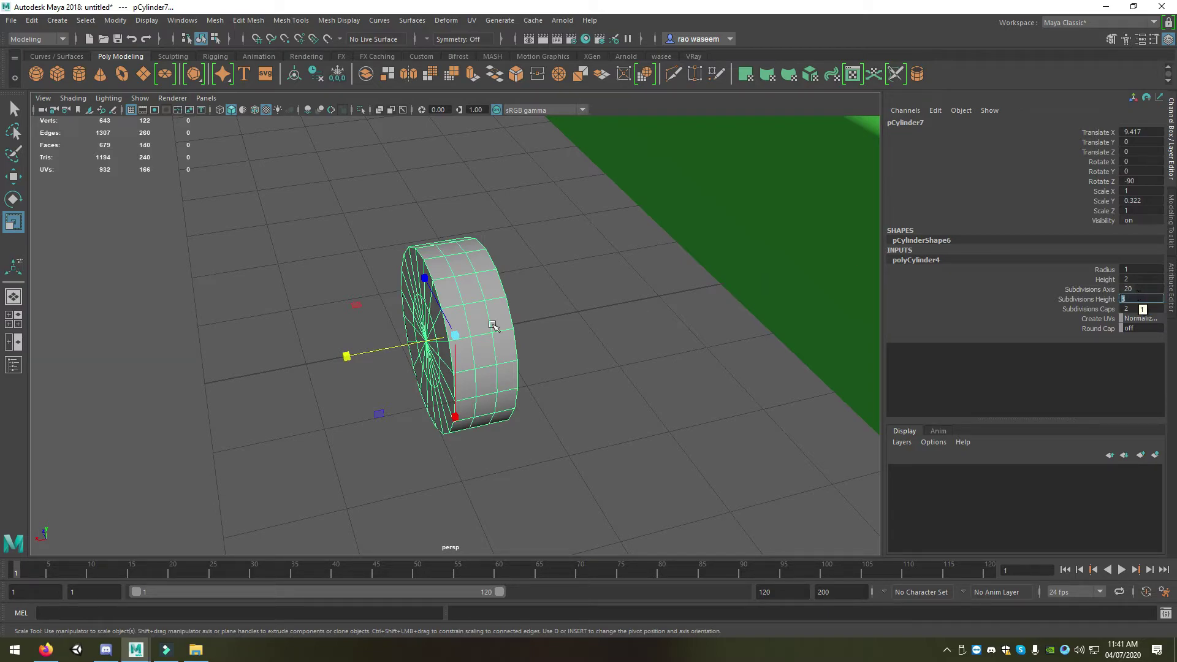
key("Return")
left_click_drag(493, 326, 374, 306, "alt")
- Select the ring of faces around the wheel cap's centre
right_click_drag(476, 288, 466, 287)
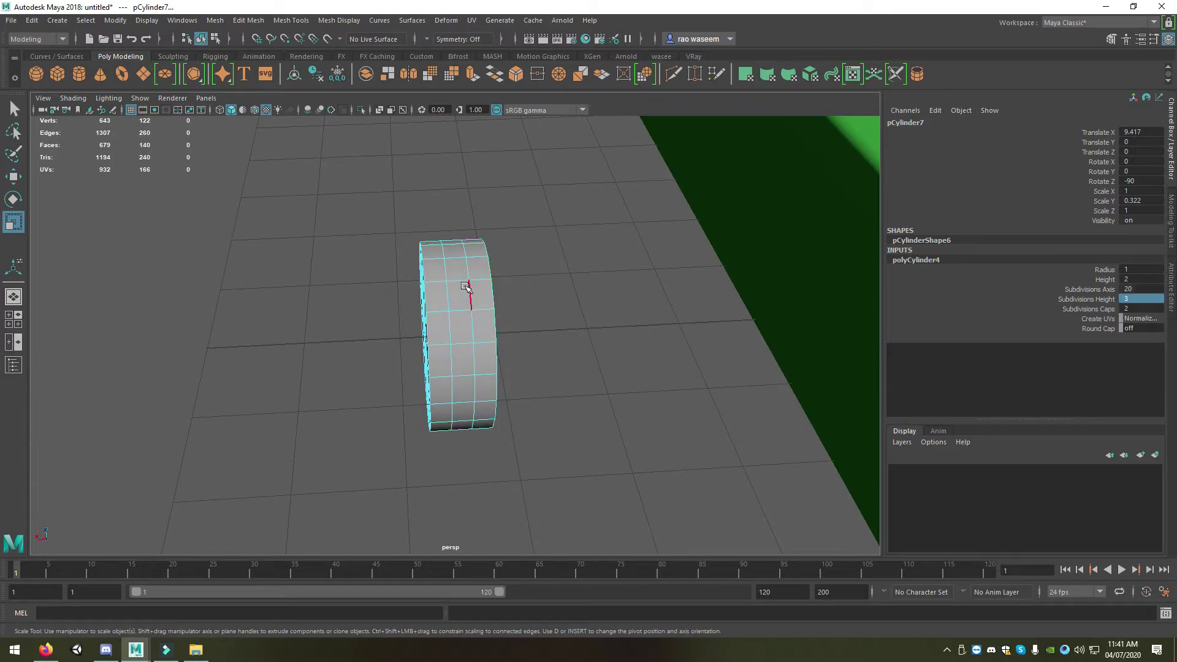
double_click(468, 289)
mouse_move(466, 290)
left_mouse_down("alt")
mouse_move(507, 337)
mouse_move(465, 338)
mouse_move(589, 331)
left_mouse_up("alt")
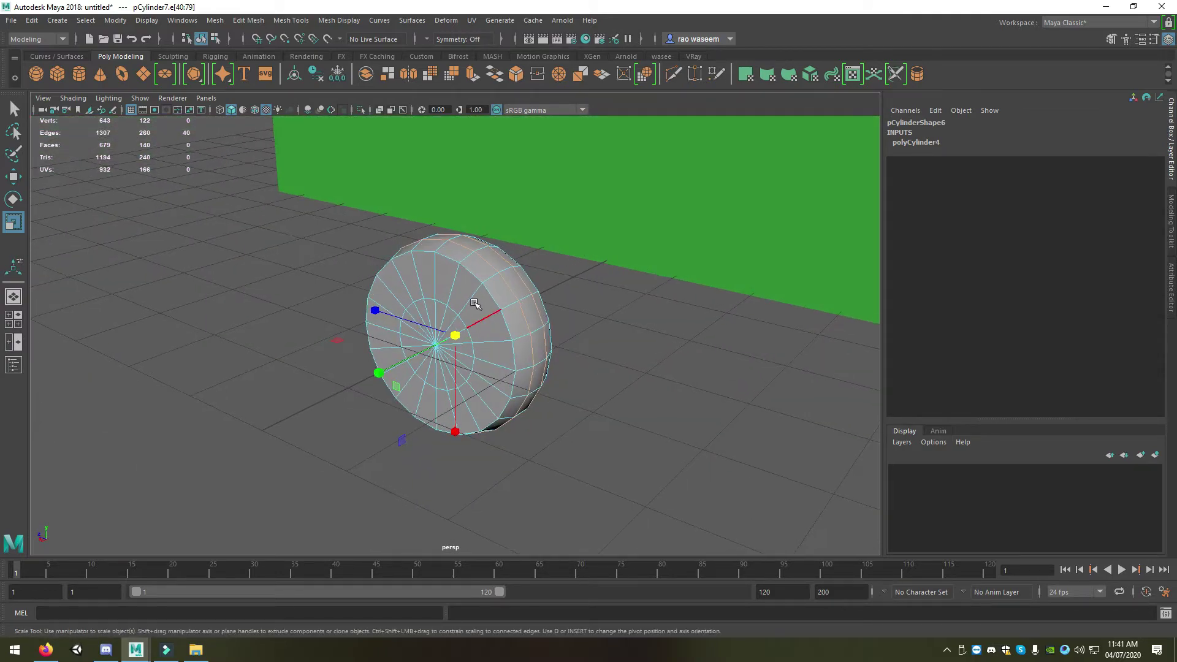
right_click(471, 297)
left_click(531, 278)
scroll(515, 288, "up", 3)
left_click_drag(515, 289, 510, 282, "alt")
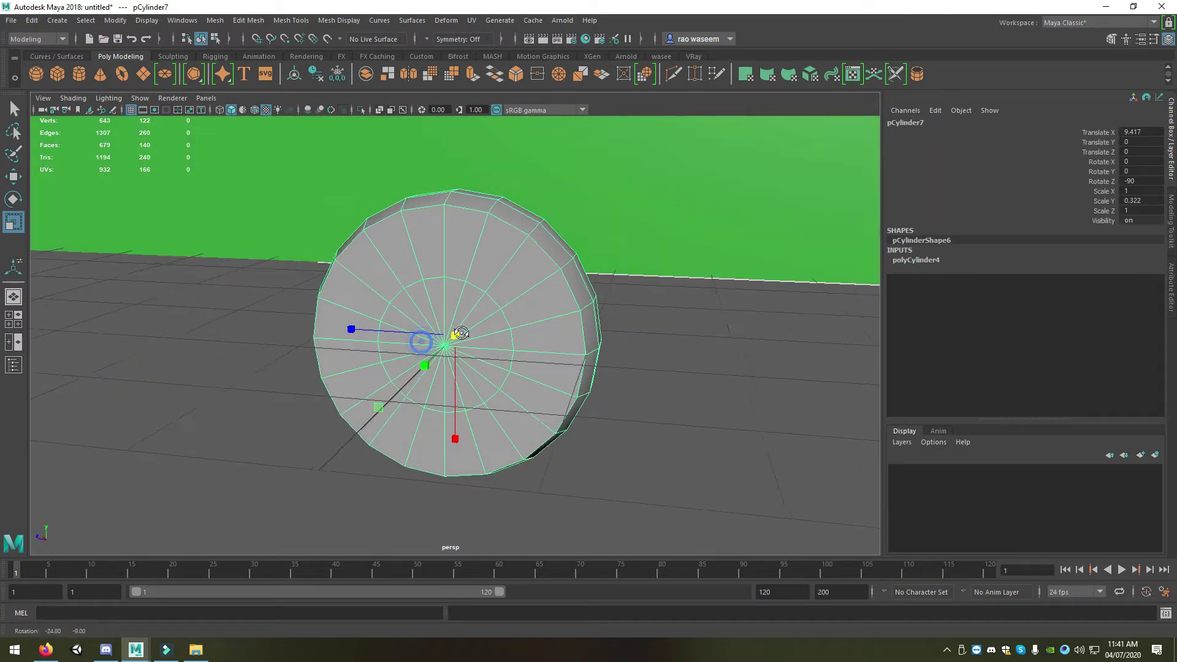
right_click(510, 281)
left_click(510, 313)
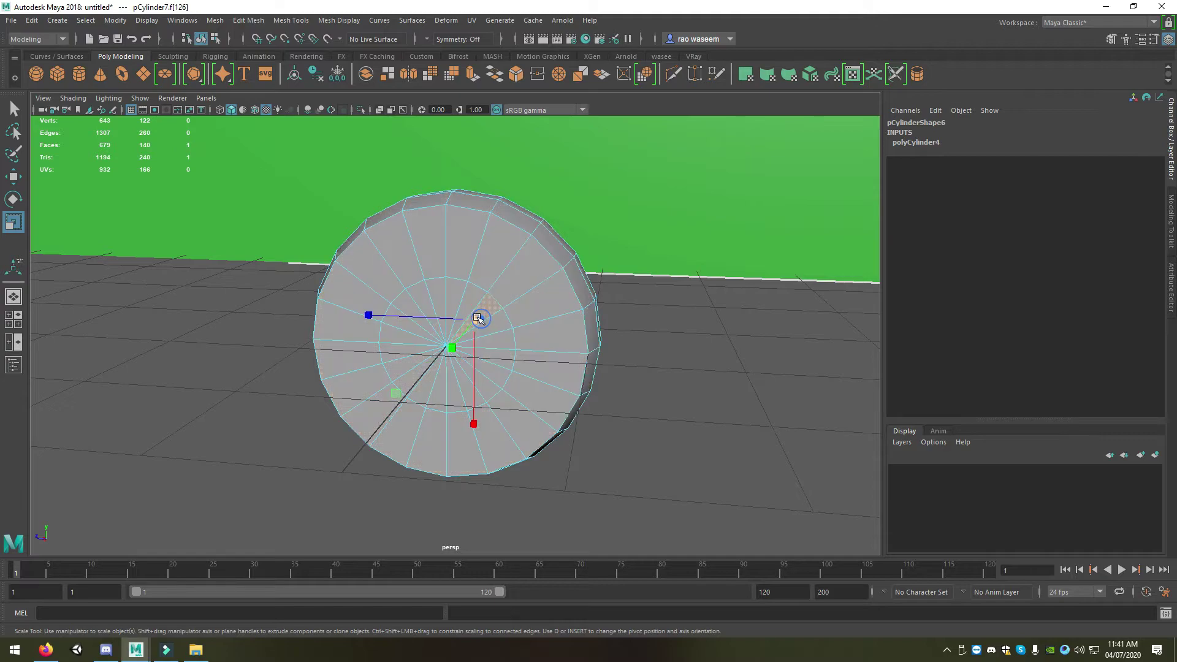
mouse_move(474, 301)
left_mouse_down("alt")
mouse_move(424, 345)
mouse_move(616, 149)
mouse_move(442, 528)
mouse_move(504, 457)
mouse_move(471, 466)
left_mouse_up("alt")
double_click(462, 349)
- Extrude the cap faces inward to form a recessed hub
key("ctrl+e")
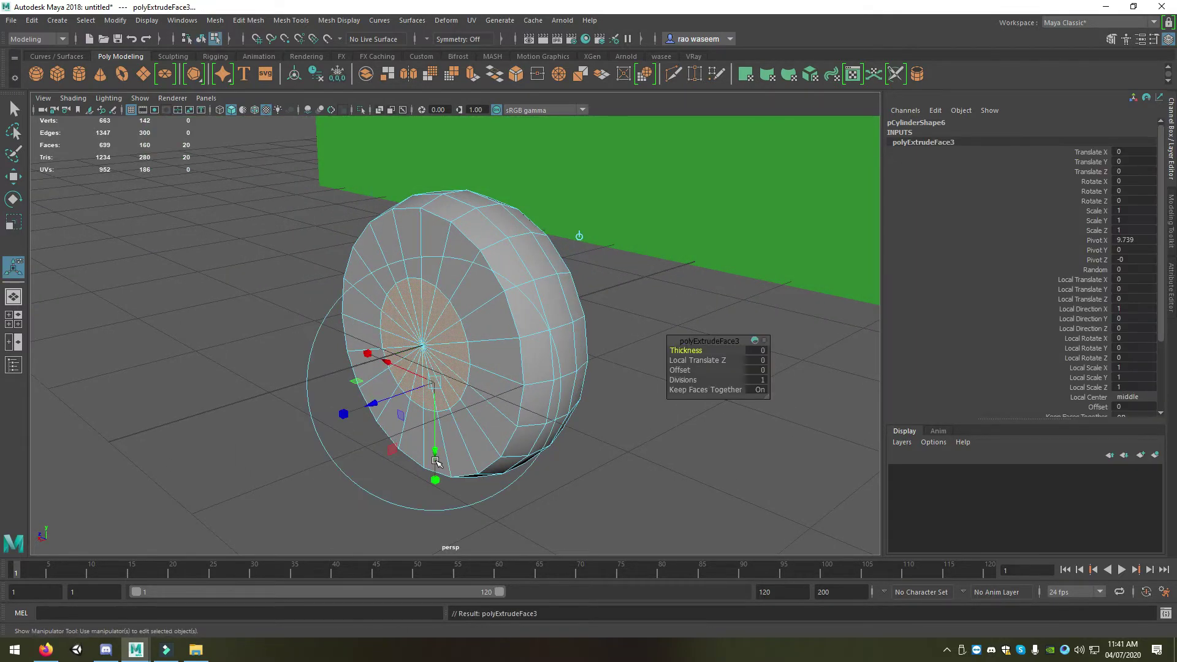
mouse_move(395, 421)
left_mouse_down()
mouse_move(350, 412)
mouse_move(419, 399)
left_mouse_up()
scroll(415, 284, "up", 3)
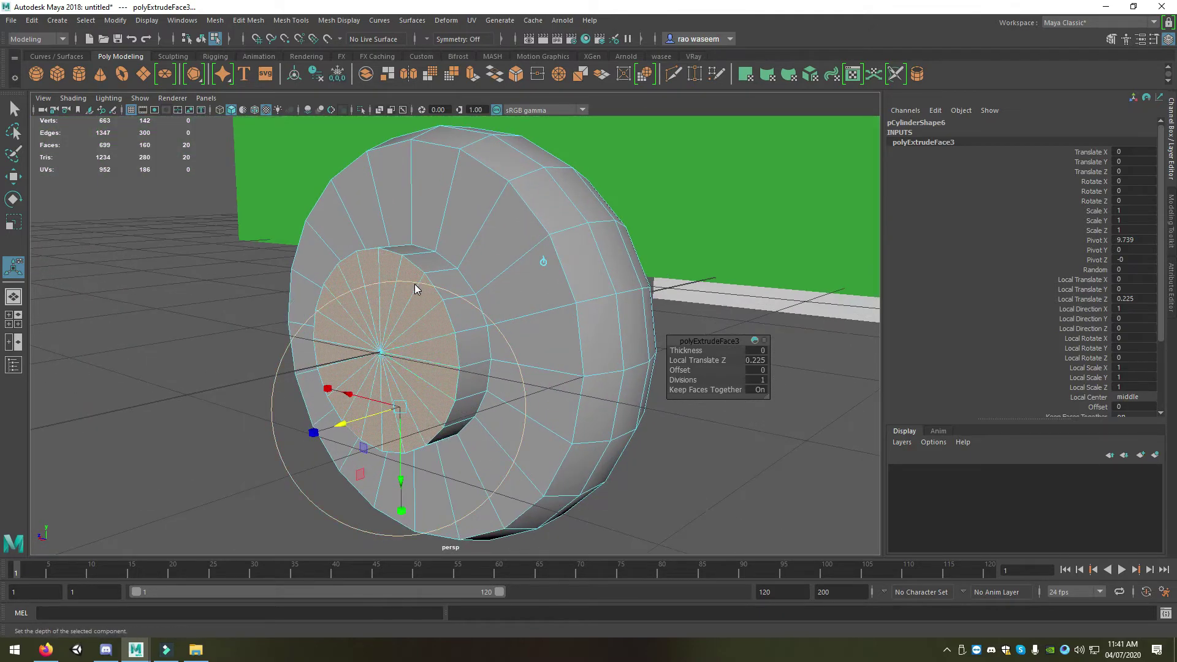
key("q")
- Bevel an edge loop on the wheel with three segments
left_click(414, 269)
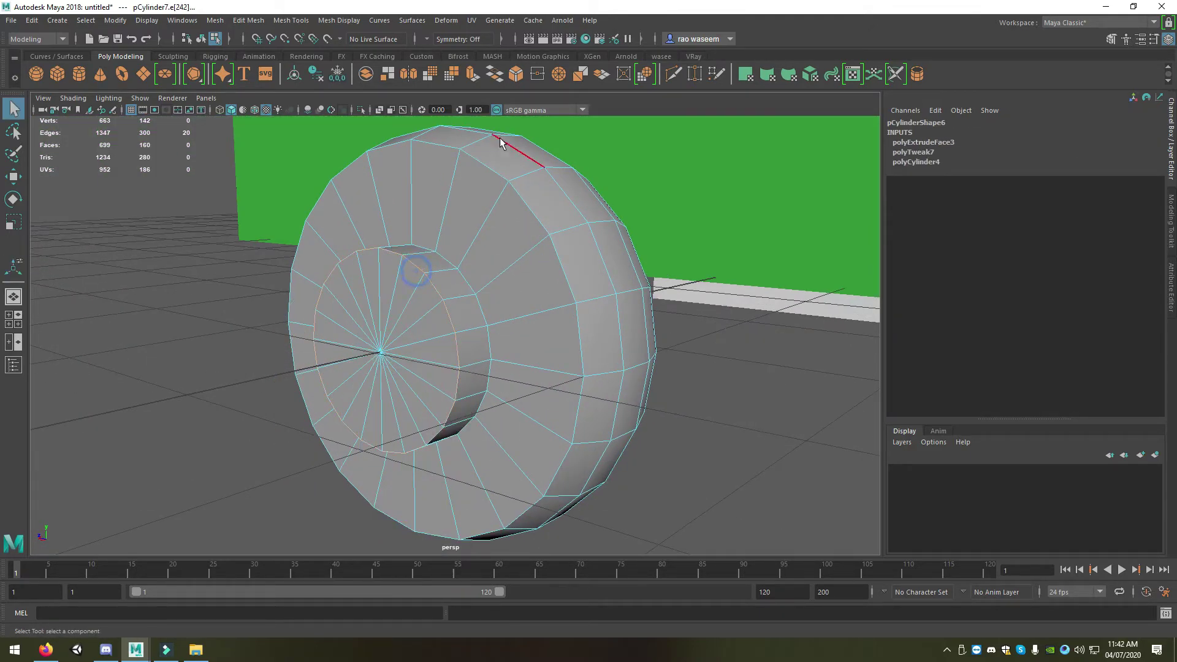
left_click(515, 75)
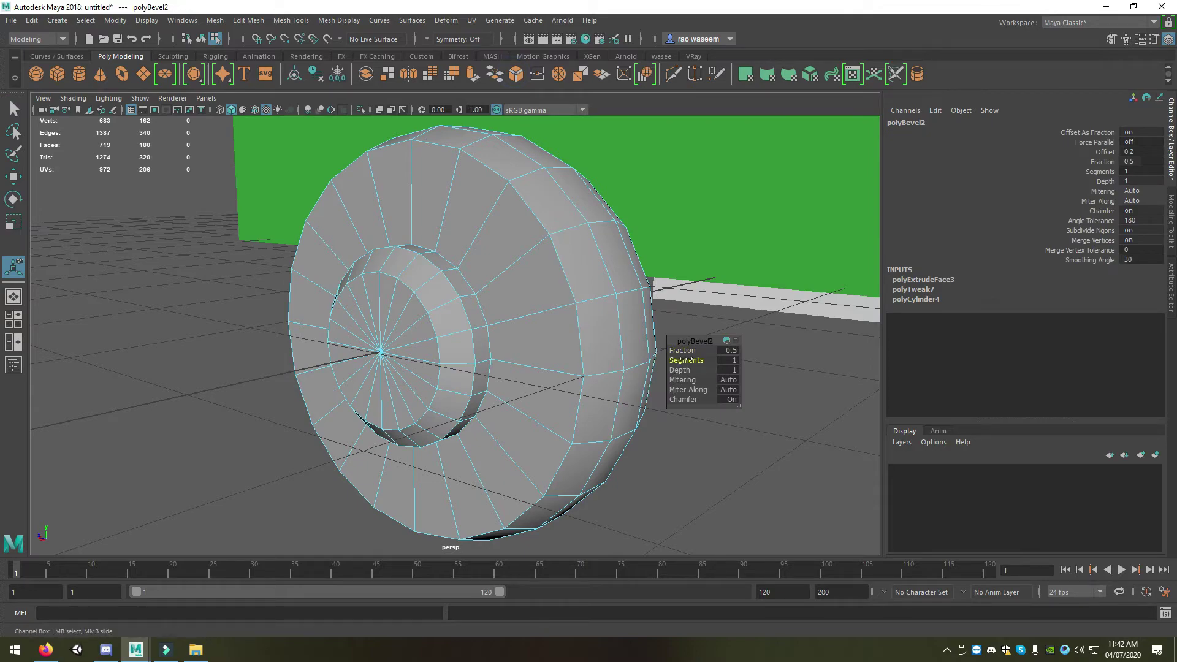
scroll(566, 341, "down", 3)
- Select all the wheel's tyre faces, excluding the hub faces
mouse_move(515, 282)
right_mouse_down()
mouse_move(580, 248)
mouse_move(518, 277)
right_mouse_up()
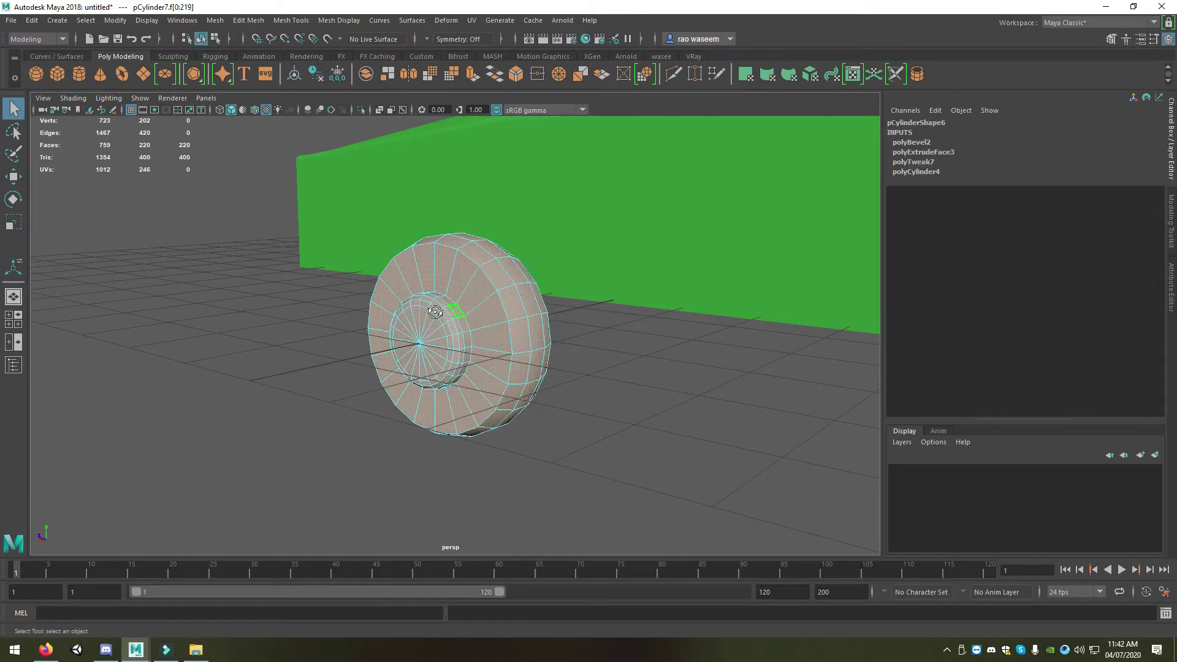
left_click_drag(435, 313, 240, 275, "alt")
left_click_drag(357, 329, 417, 402)
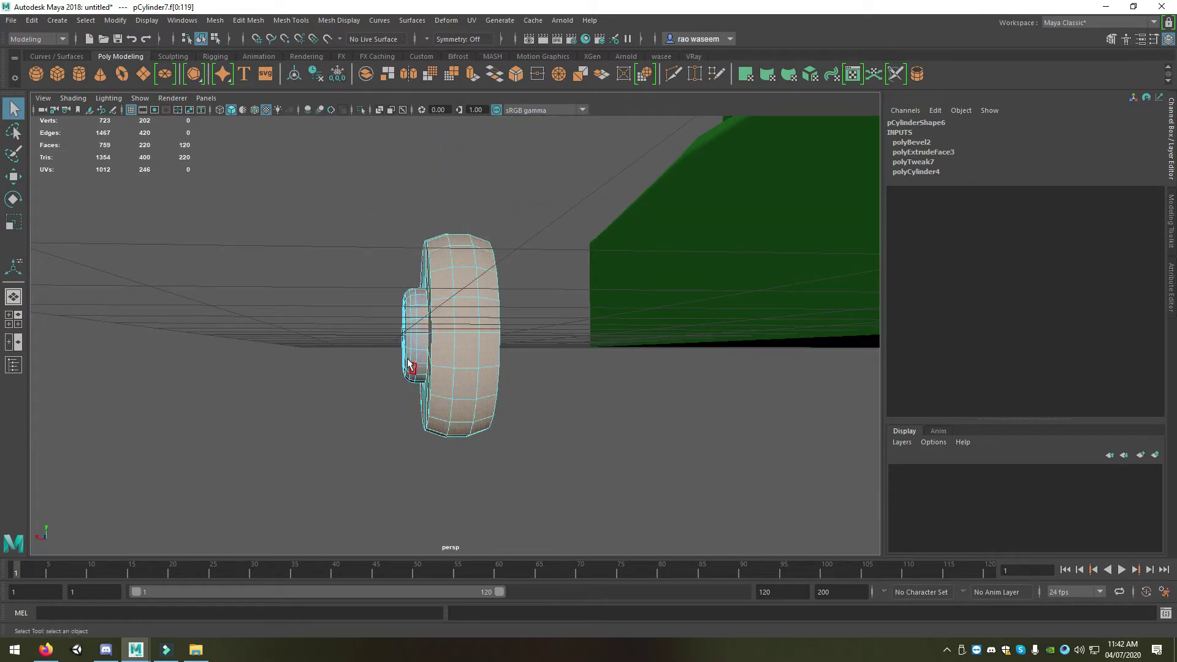
mouse_move(373, 351)
left_mouse_down("alt")
mouse_move(457, 371)
mouse_move(496, 296)
left_mouse_up("alt")
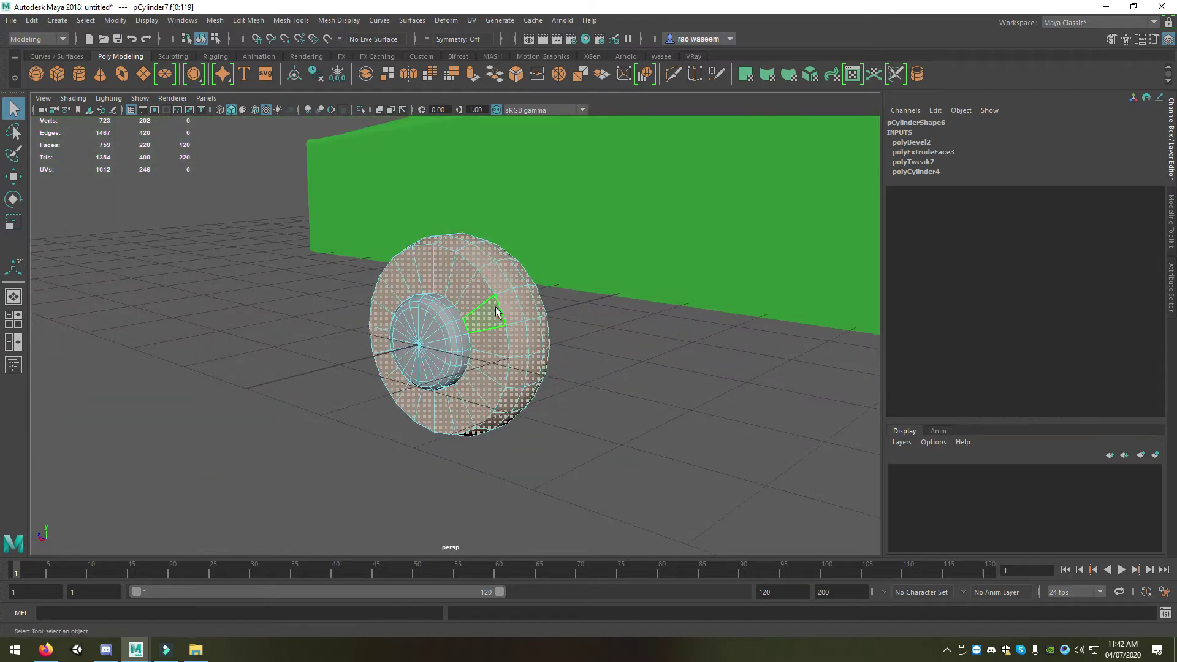
right_click_drag(496, 296, 531, 633)
mouse_move(493, 635)
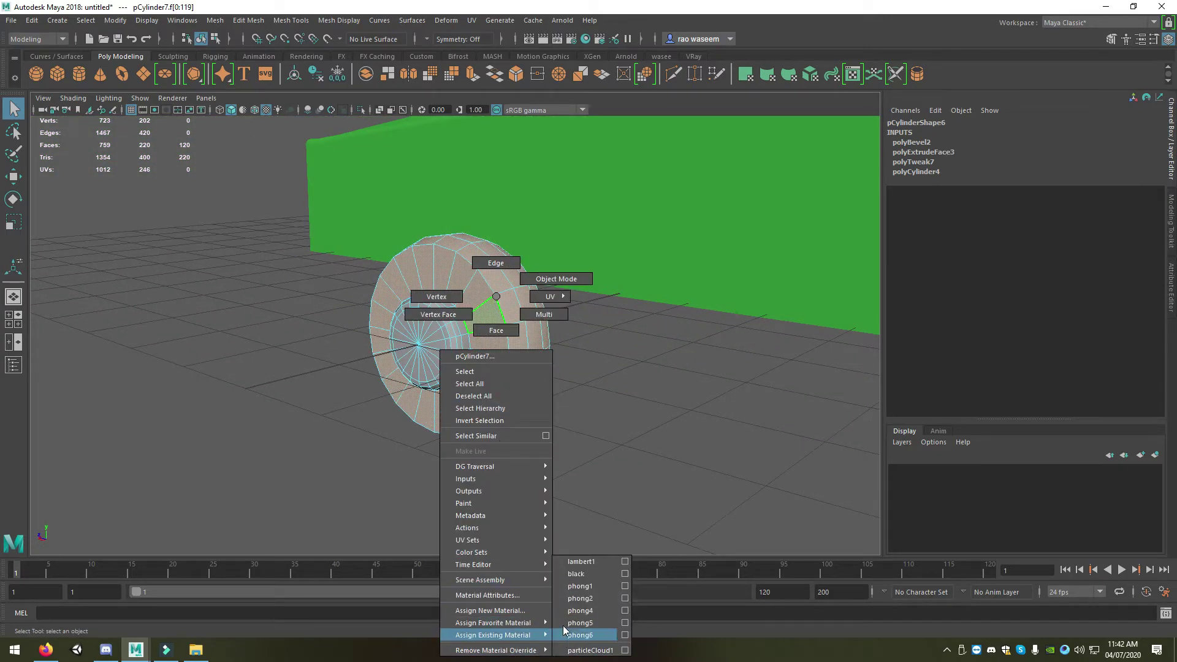
- Give the tyre faces the black material and the hub faces a new Phong material
left_click(593, 576)
mouse_move(531, 455)
left_mouse_down("alt")
mouse_move(303, 266)
mouse_move(419, 399)
left_mouse_up("alt")
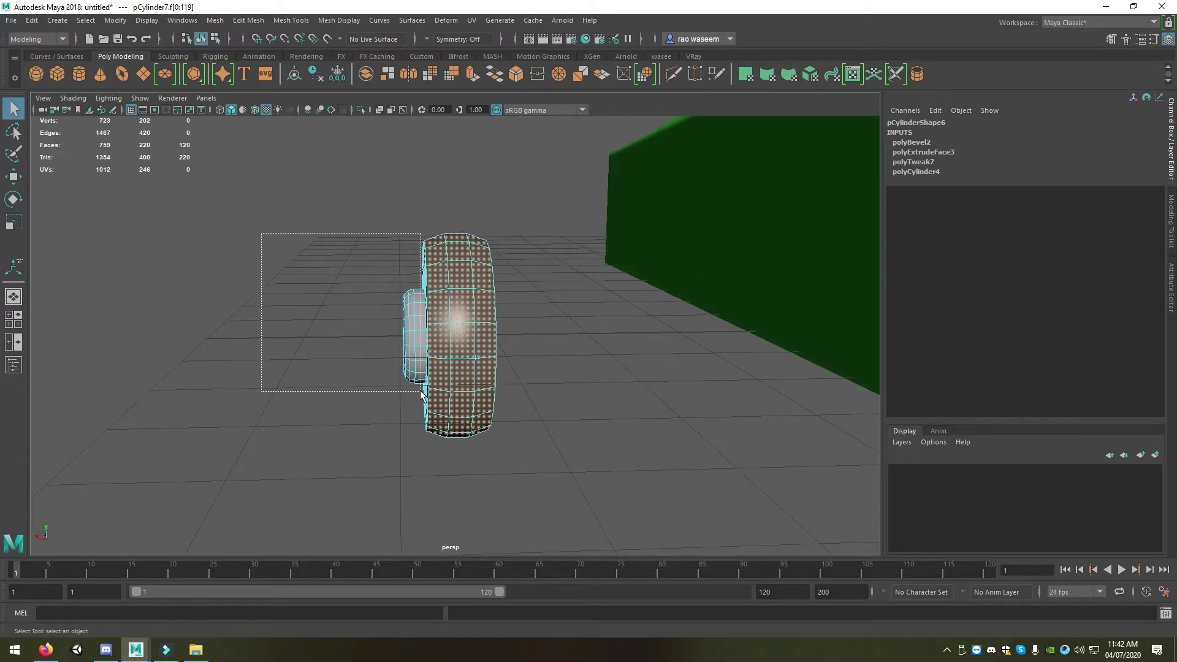
left_click_drag(334, 339, 414, 297, "alt")
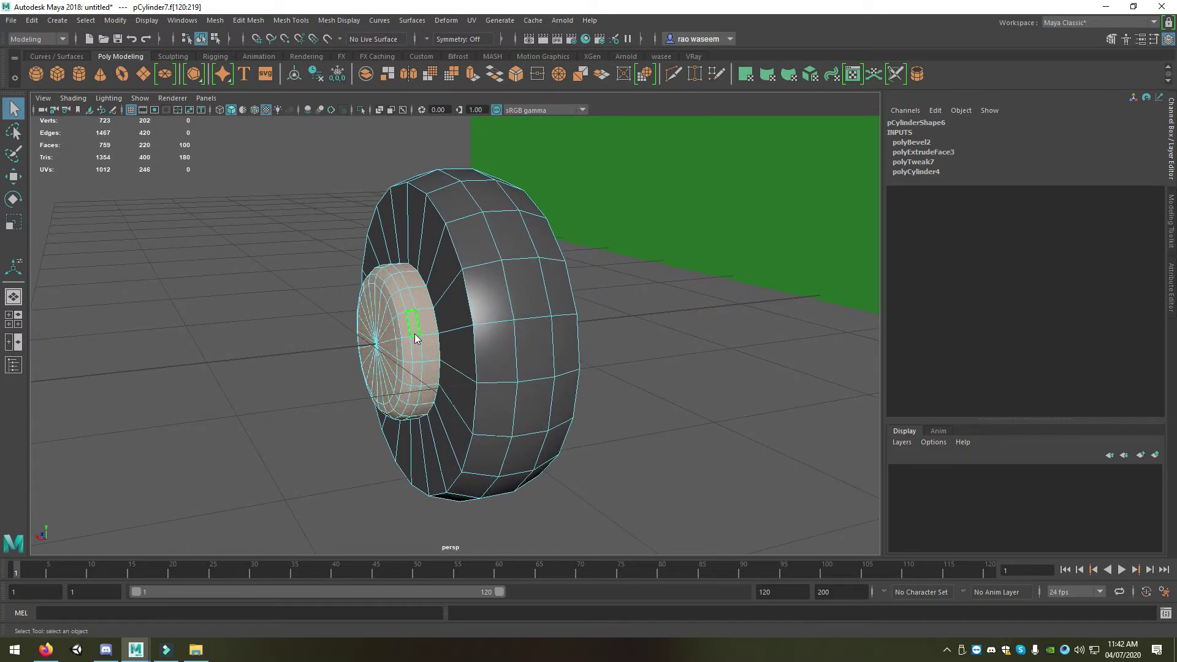
right_click_drag(414, 296, 417, 568)
left_click(414, 611)
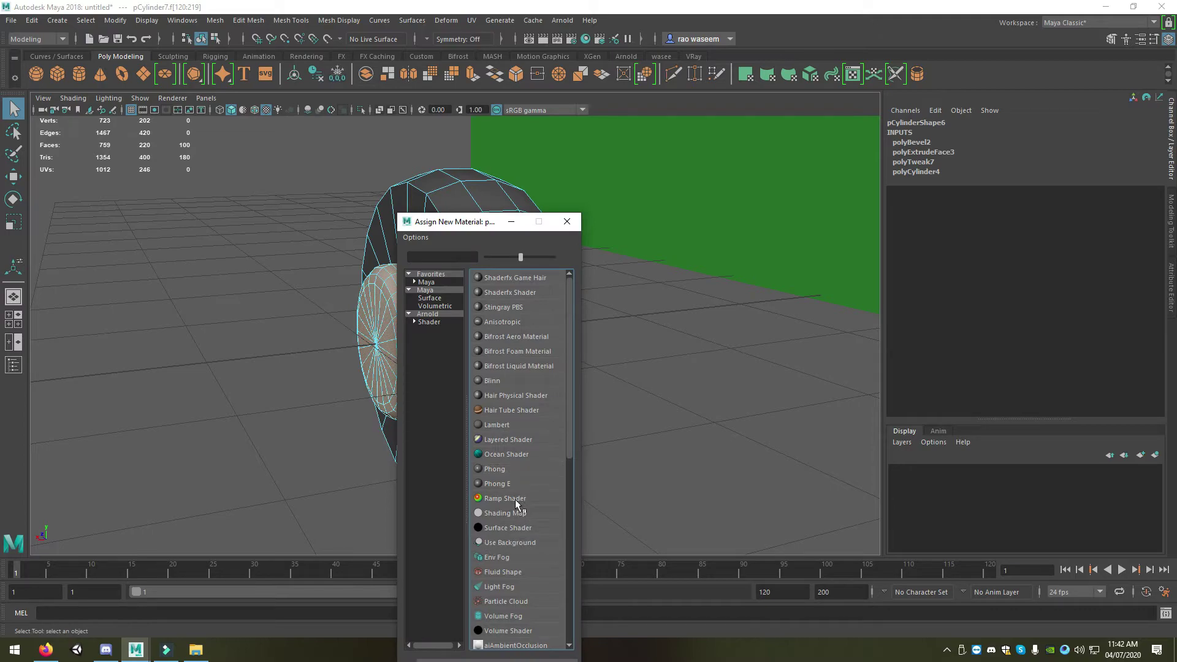
left_click(495, 469)
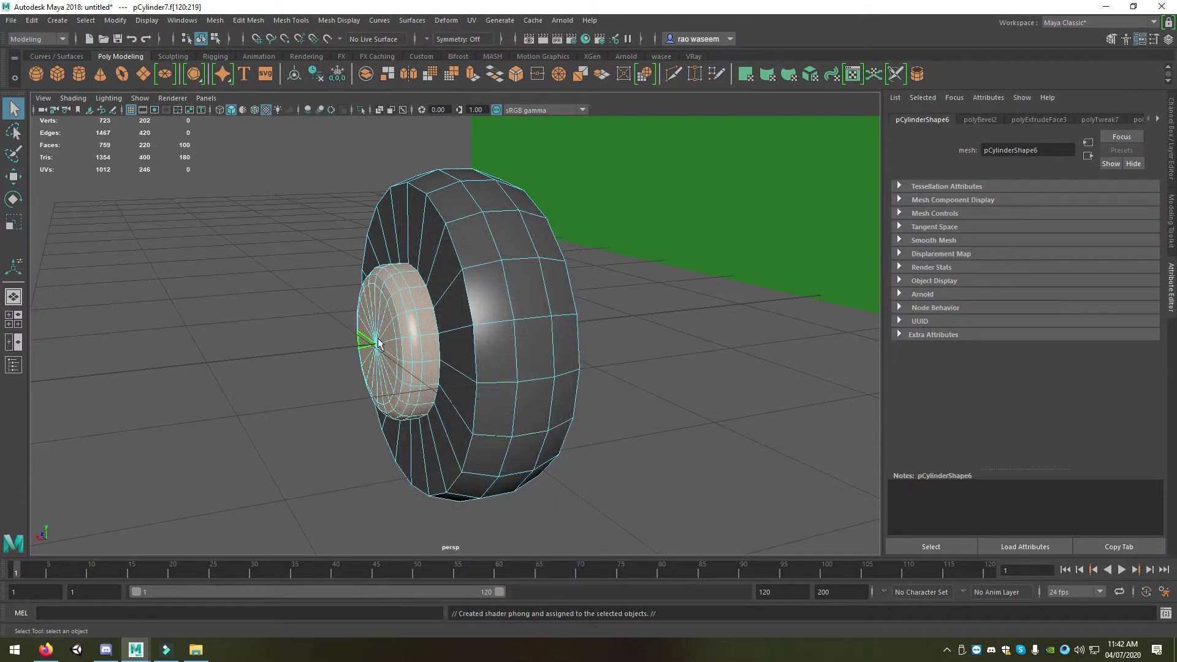
- Set the hub Phong's Color to a light grey swatch and clear the selection
right_click_drag(378, 344, 387, 596)
left_click(1018, 258)
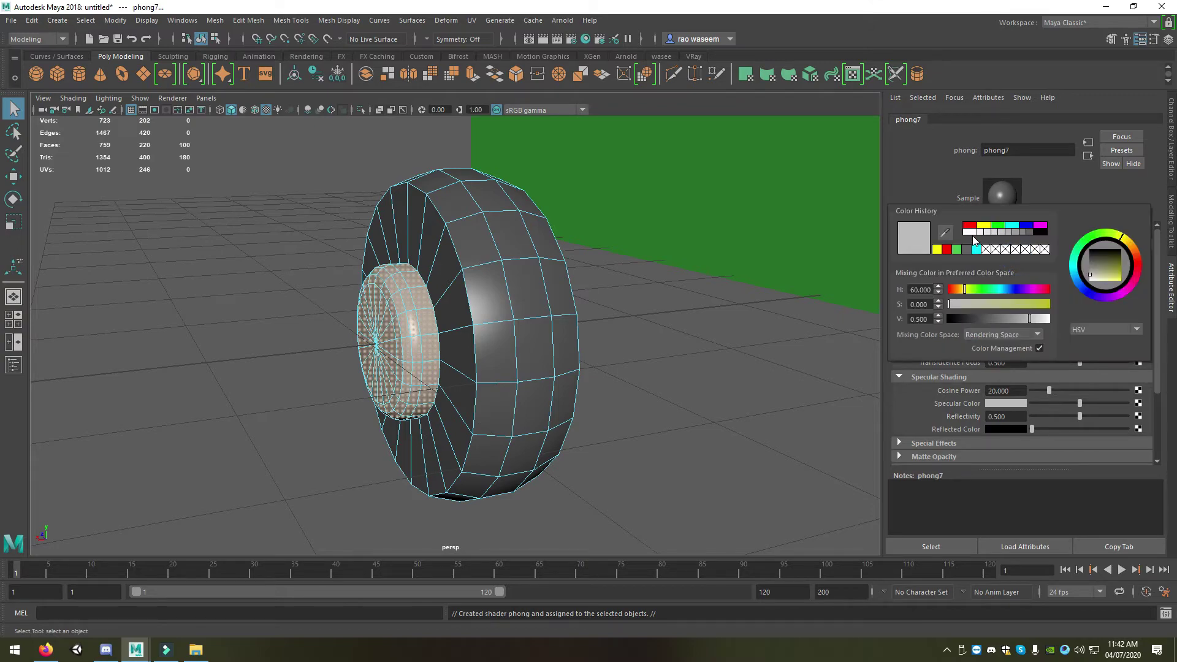
left_click(975, 236)
right_click_drag(499, 252, 527, 239)
right_click_drag(552, 423, 585, 445, "alt")
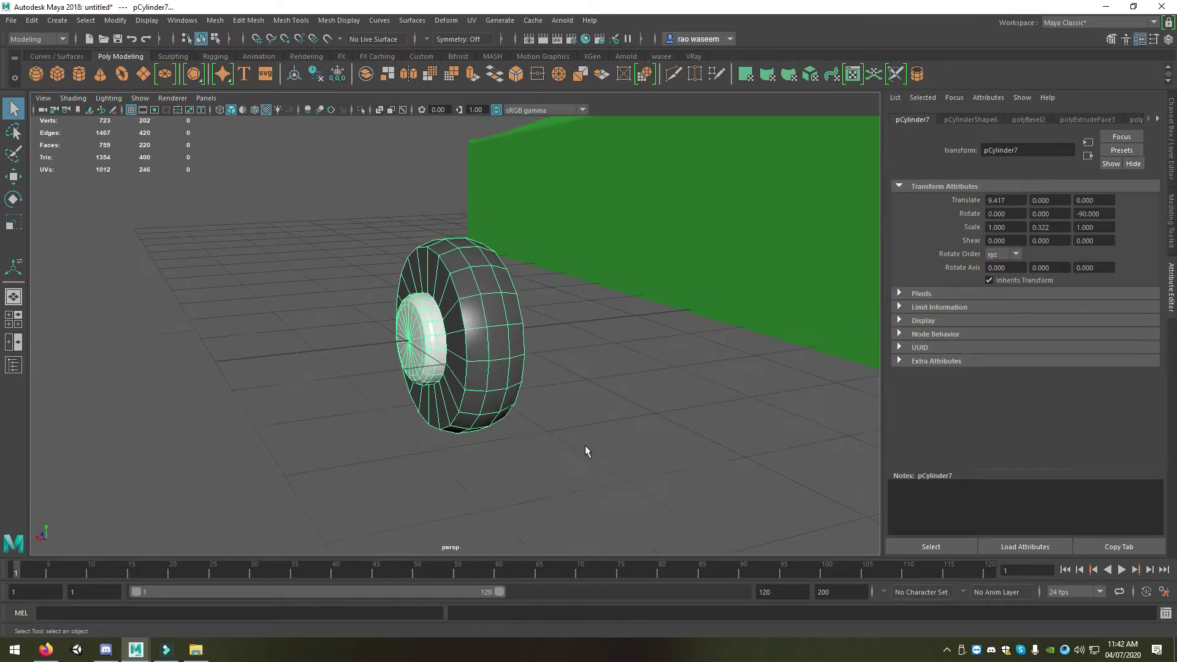
left_click(565, 403)
scroll(519, 401, "down", 5)
scroll(519, 402, "down", 2)
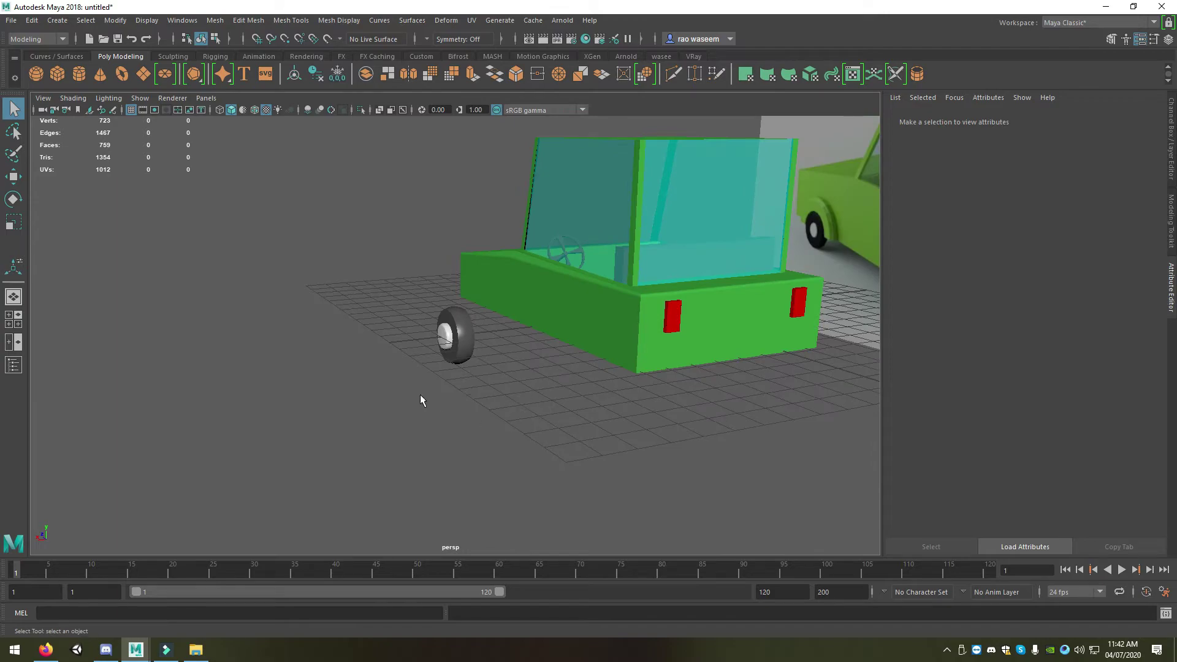
- Scale the wheel thinner to a Y scale of 0.254
middle_click_drag(417, 393, 461, 457, "alt")
left_click_drag(461, 457, 451, 433, "alt")
left_click(445, 416)
key("r")
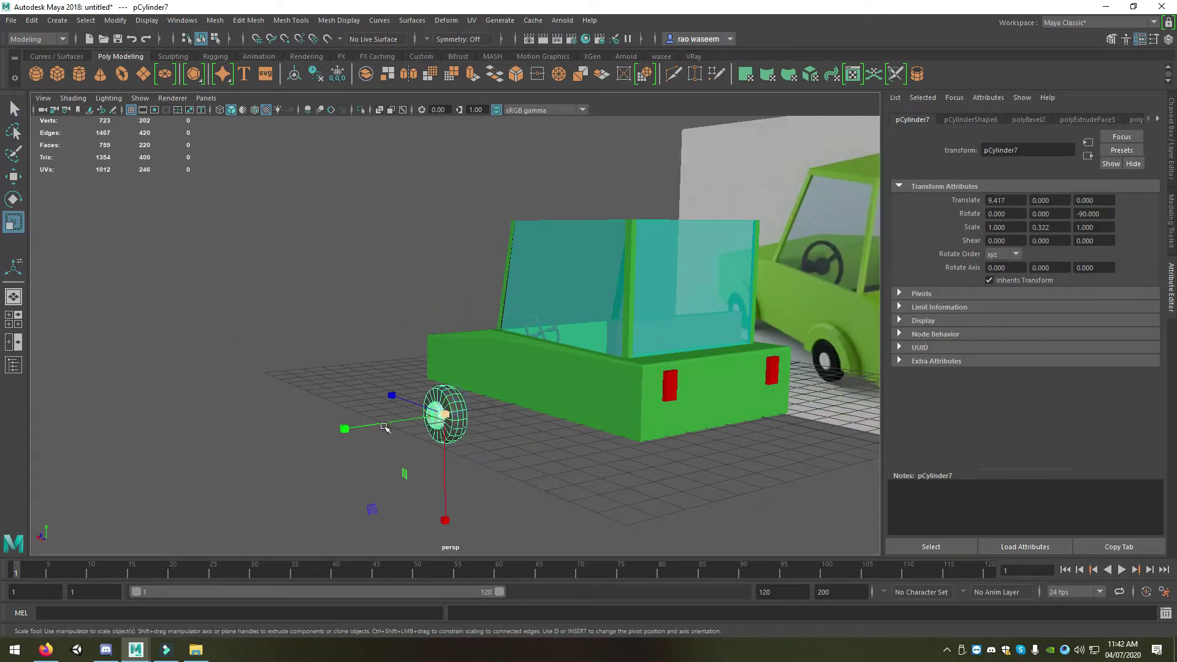
mouse_move(347, 425)
left_mouse_down()
mouse_move(366, 424)
mouse_move(353, 427)
left_mouse_up()
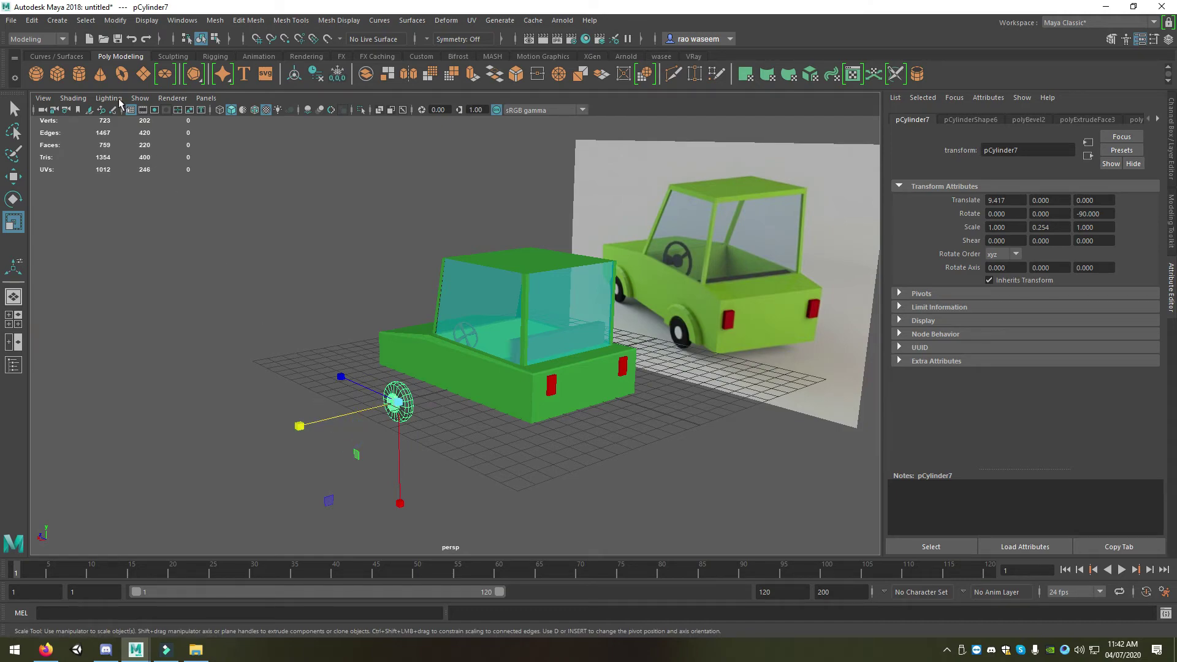
- Create a polygon pipe, move it to the car's front corner and rotate it 90° on Z
left_click(65, 23)
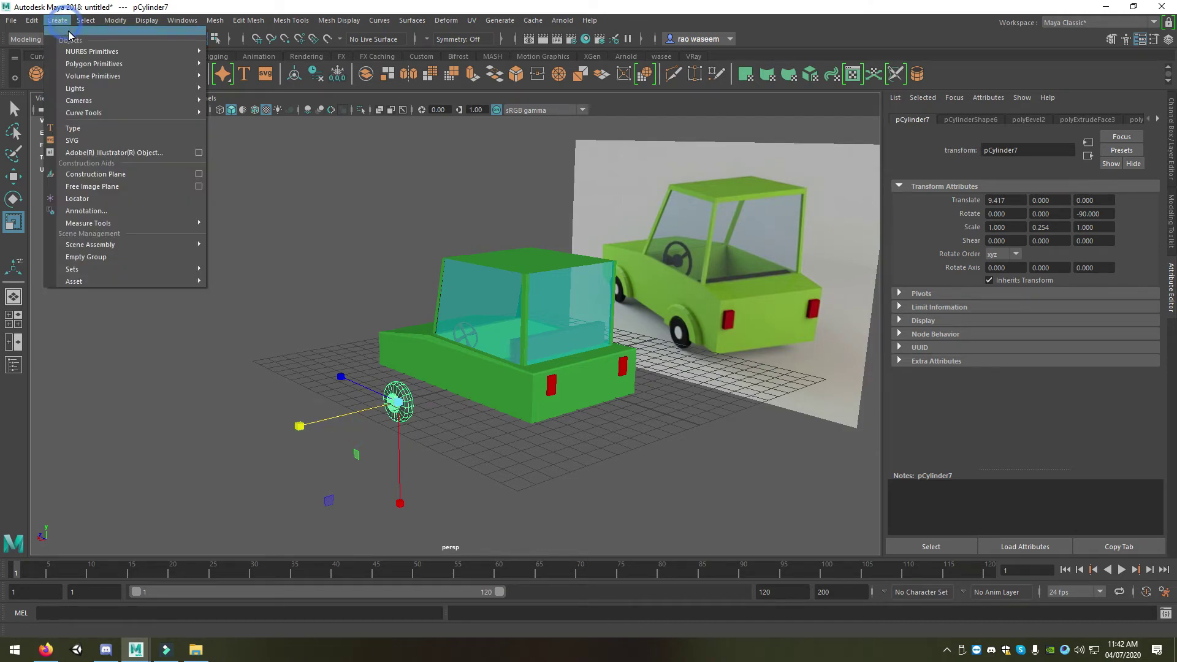
mouse_move(94, 64)
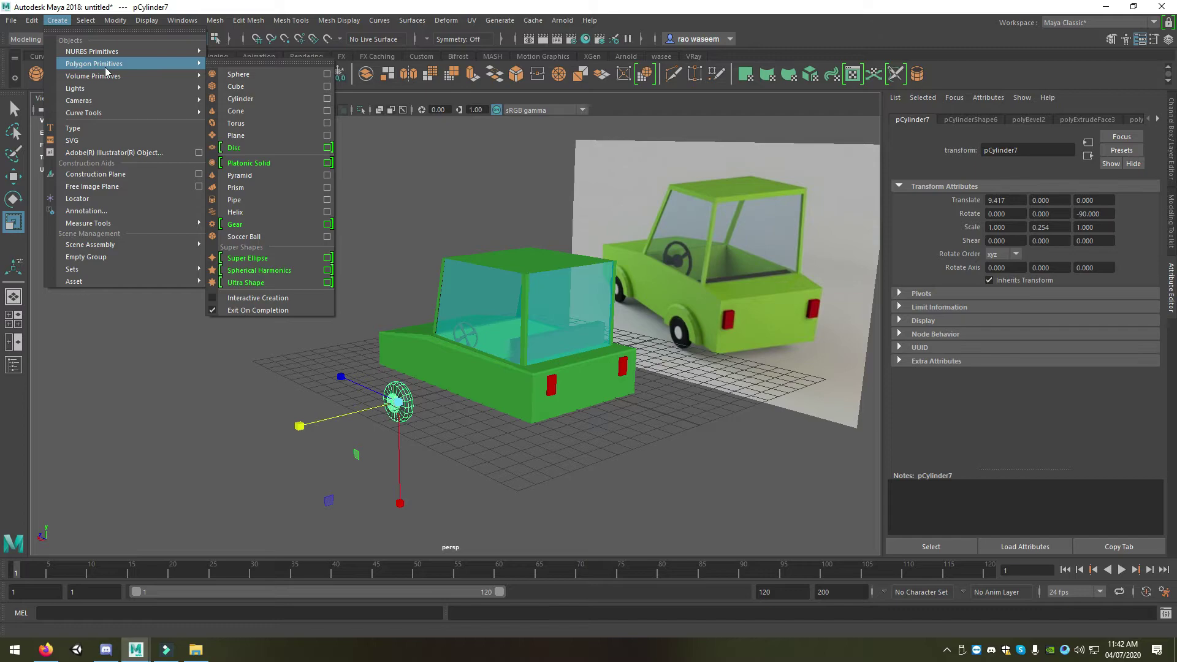
left_click(273, 199)
scroll(500, 395, "up", 2)
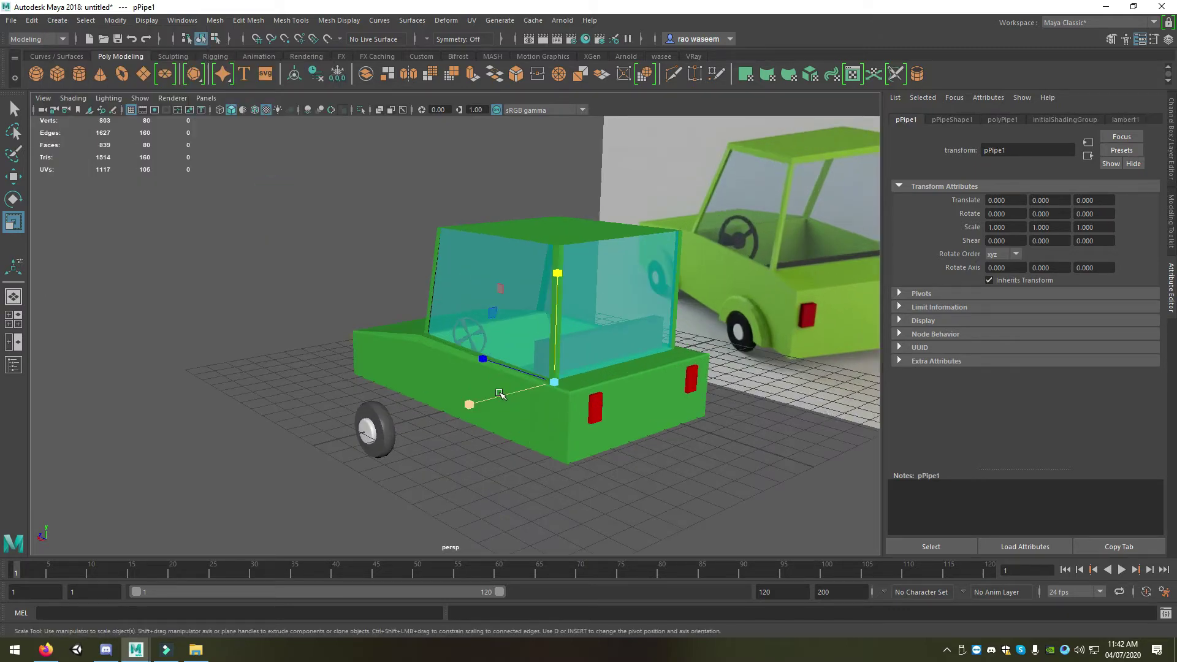
key("w")
mouse_move(498, 365)
left_mouse_down()
mouse_move(592, 422)
mouse_move(421, 476)
left_mouse_up()
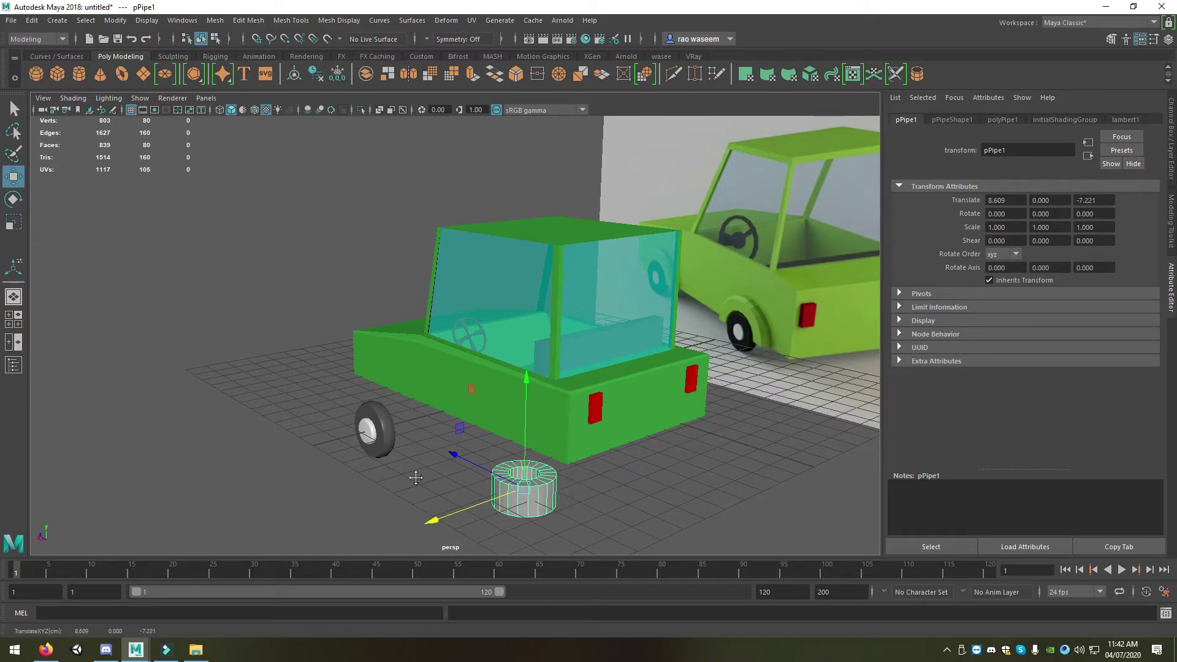
scroll(410, 460, "up", 3)
key("e")
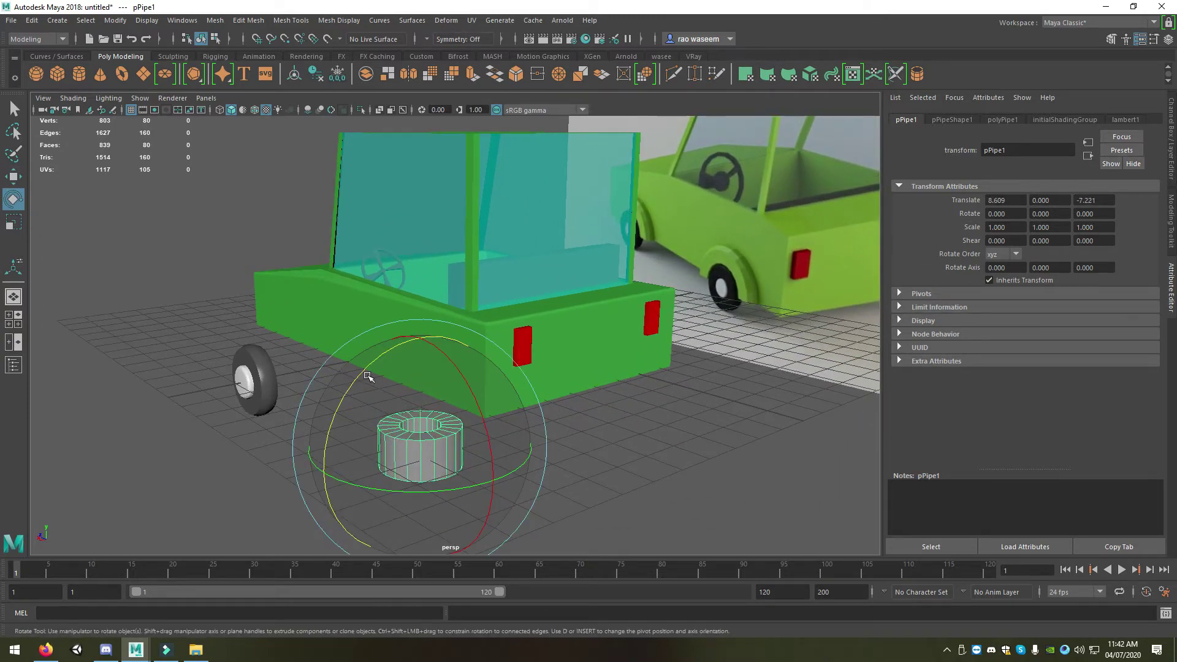
left_click_drag(368, 376, 443, 333)
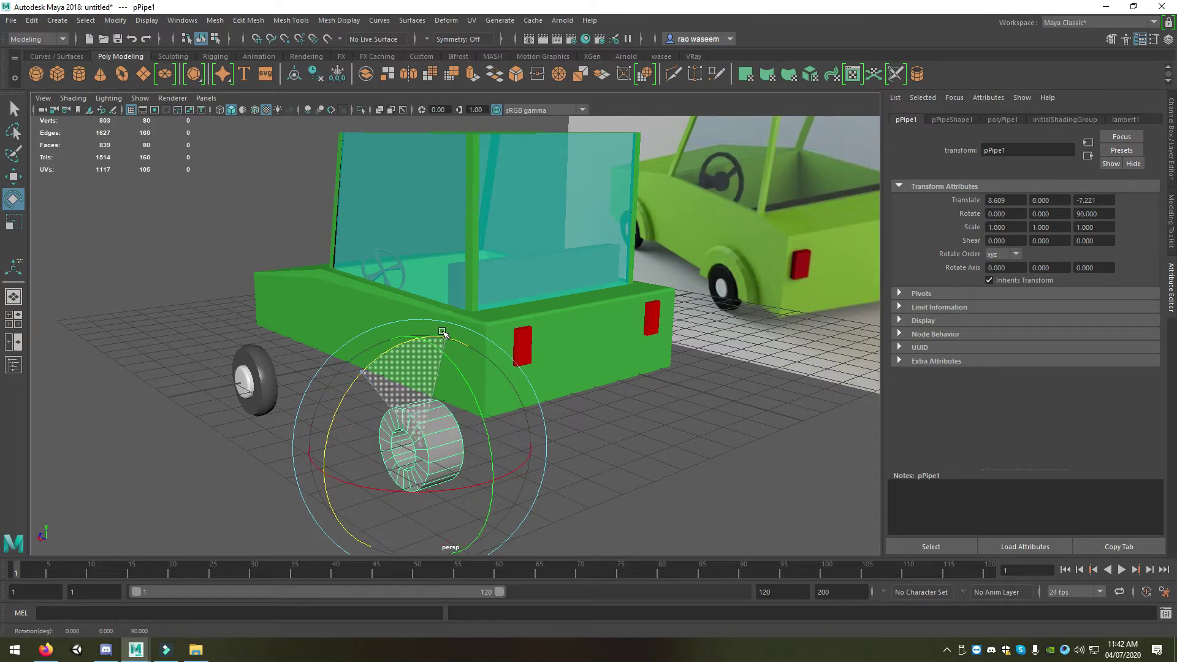
- Flatten the pipe to Y scale 0.576 and set its Subdivisions Height to 2
left_click_drag(451, 338, 448, 420, "alt")
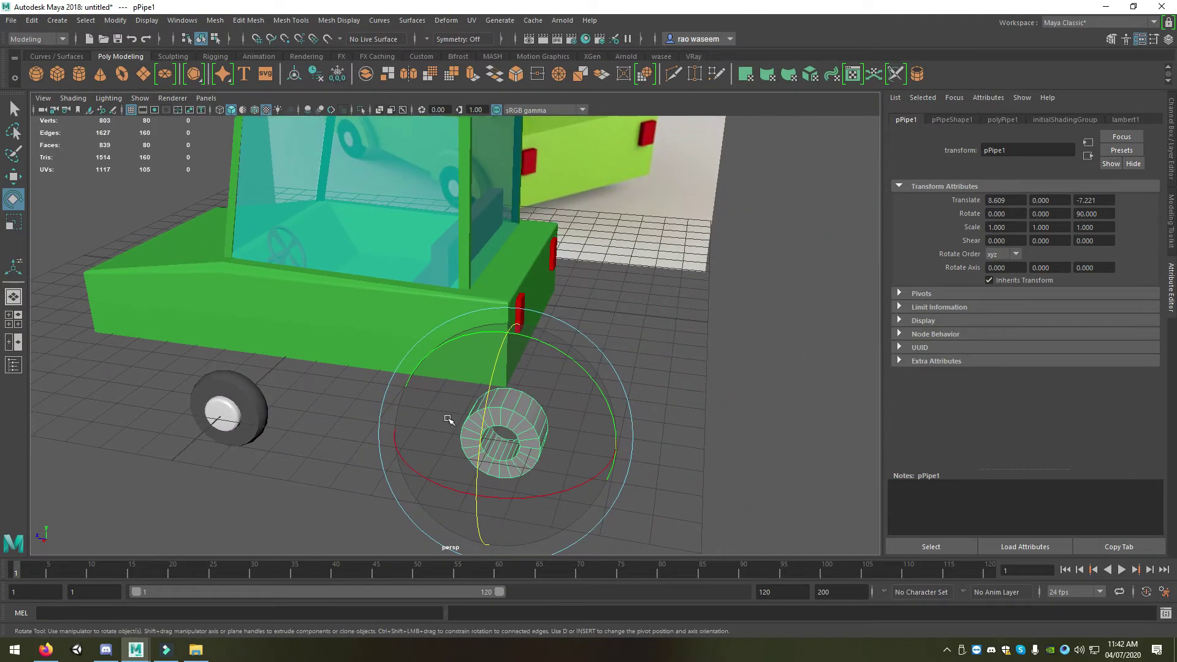
key("r")
left_click_drag(527, 383, 523, 413)
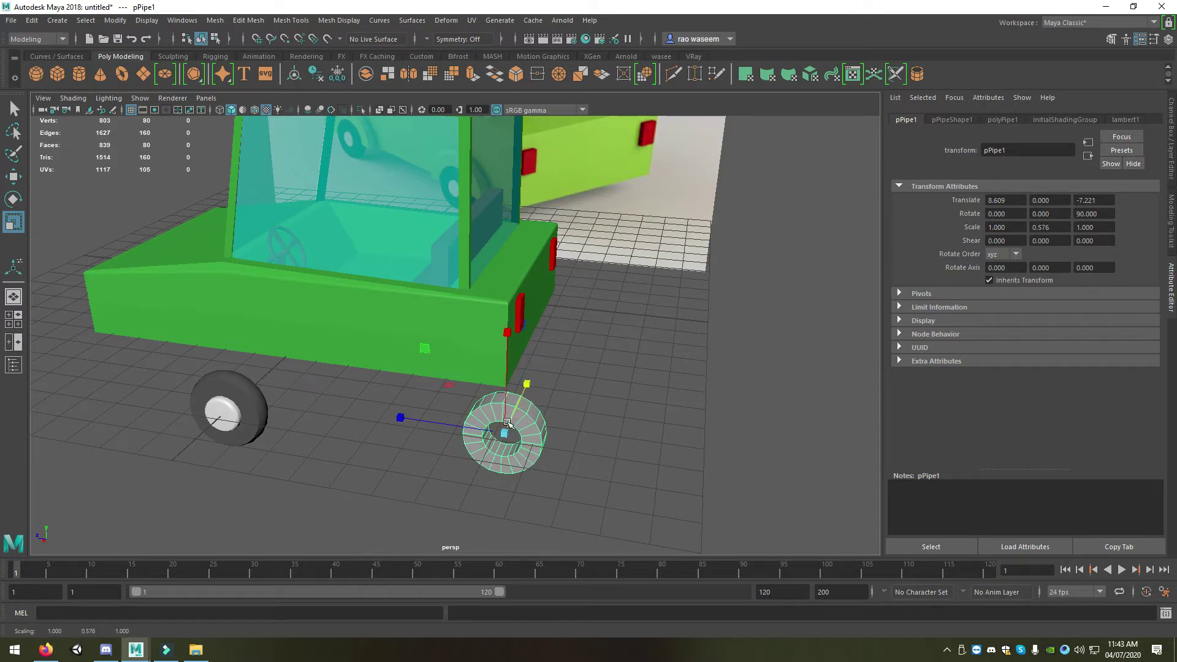
left_click_drag(515, 422, 588, 392, "alt")
left_click(1171, 133)
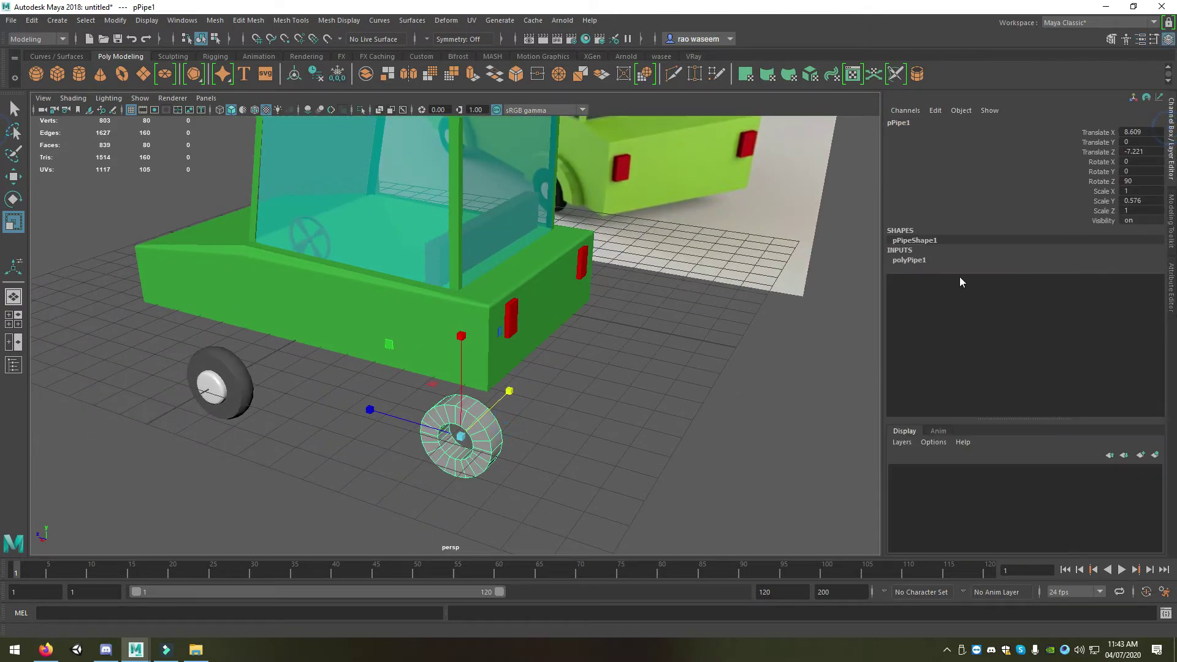
left_click(919, 260)
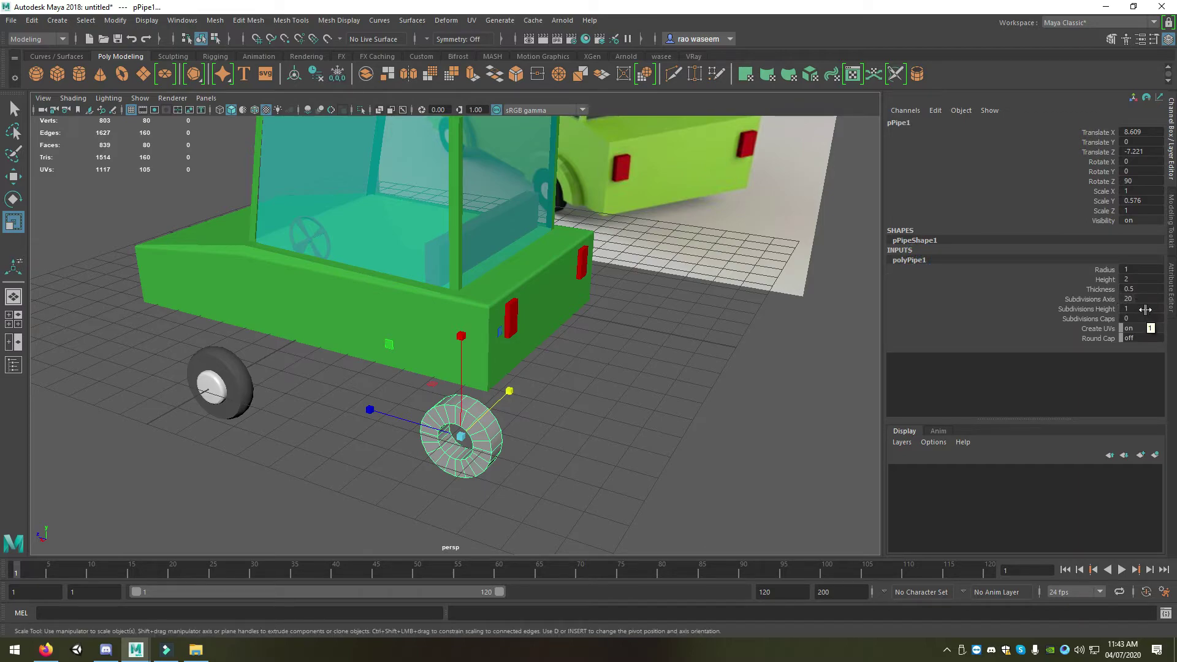
double_click(1146, 310)
key("Return")
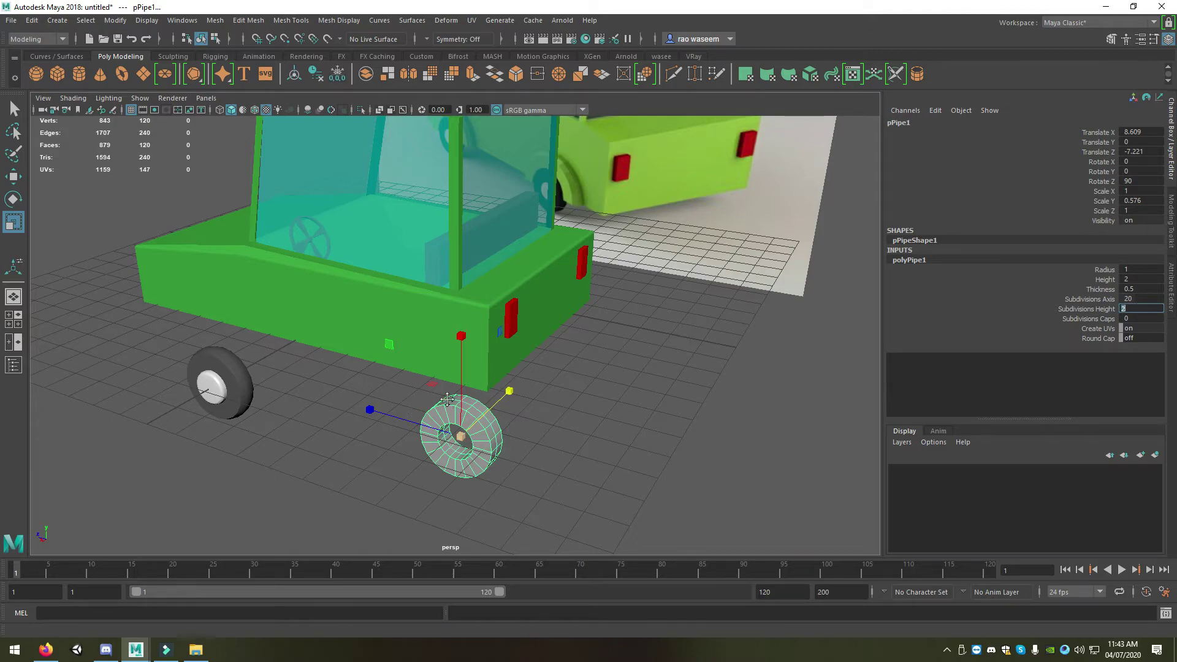
- Set the pipe's Subdivisions Axis to 16 in its construction settings
key("f")
right_click(428, 280)
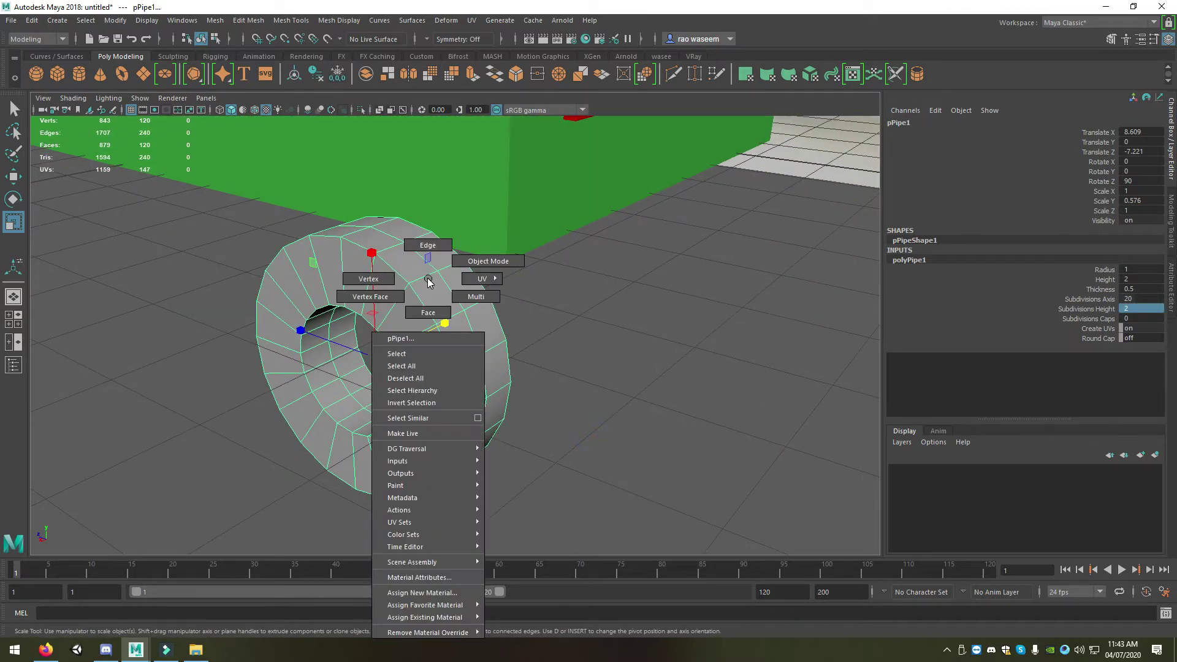
left_click(428, 245)
double_click(454, 294)
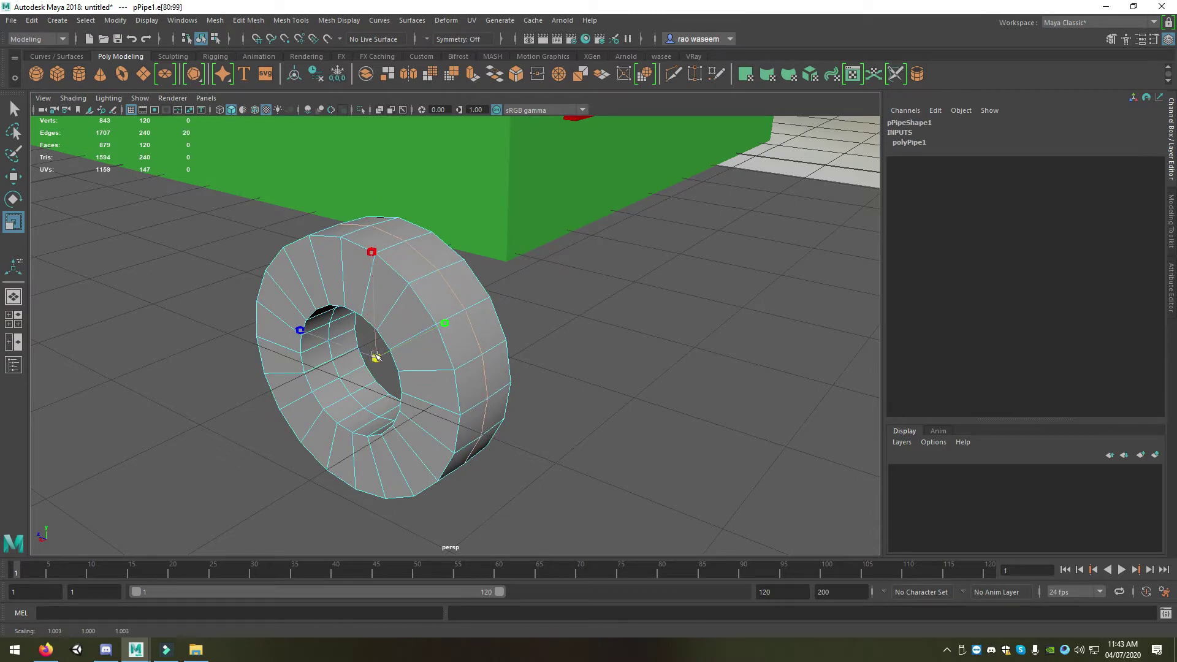
mouse_move(400, 335)
left_mouse_down("alt")
mouse_move(413, 350)
mouse_move(406, 362)
left_mouse_up("alt")
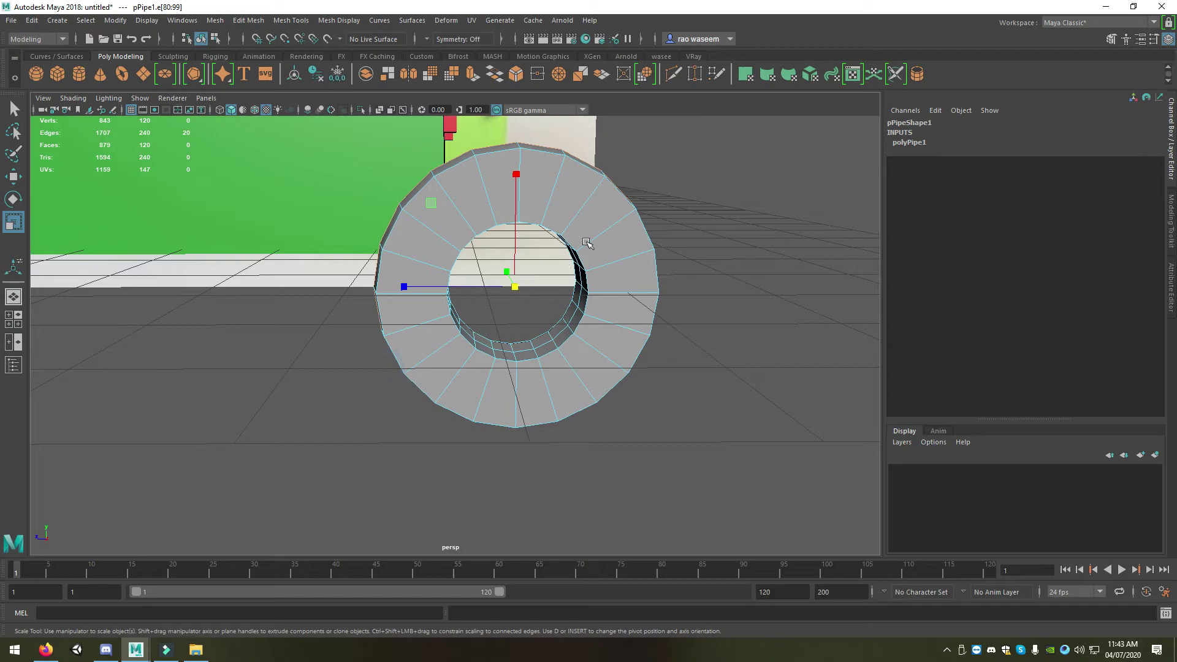
right_click_drag(599, 210, 635, 216)
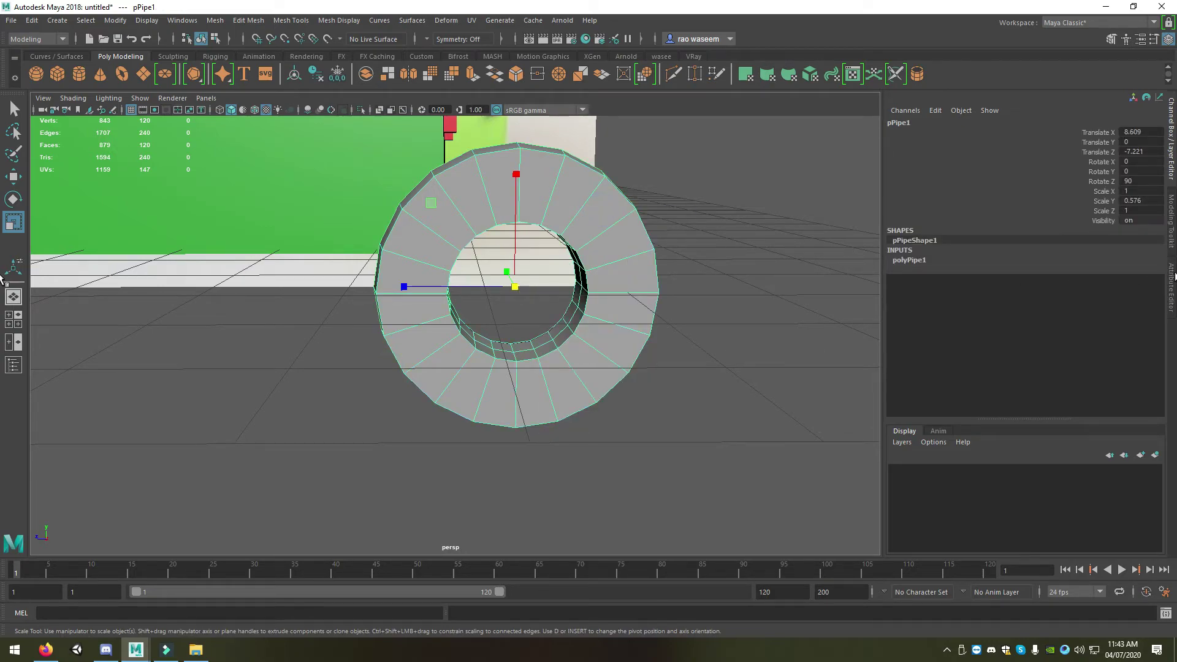
left_click(922, 258)
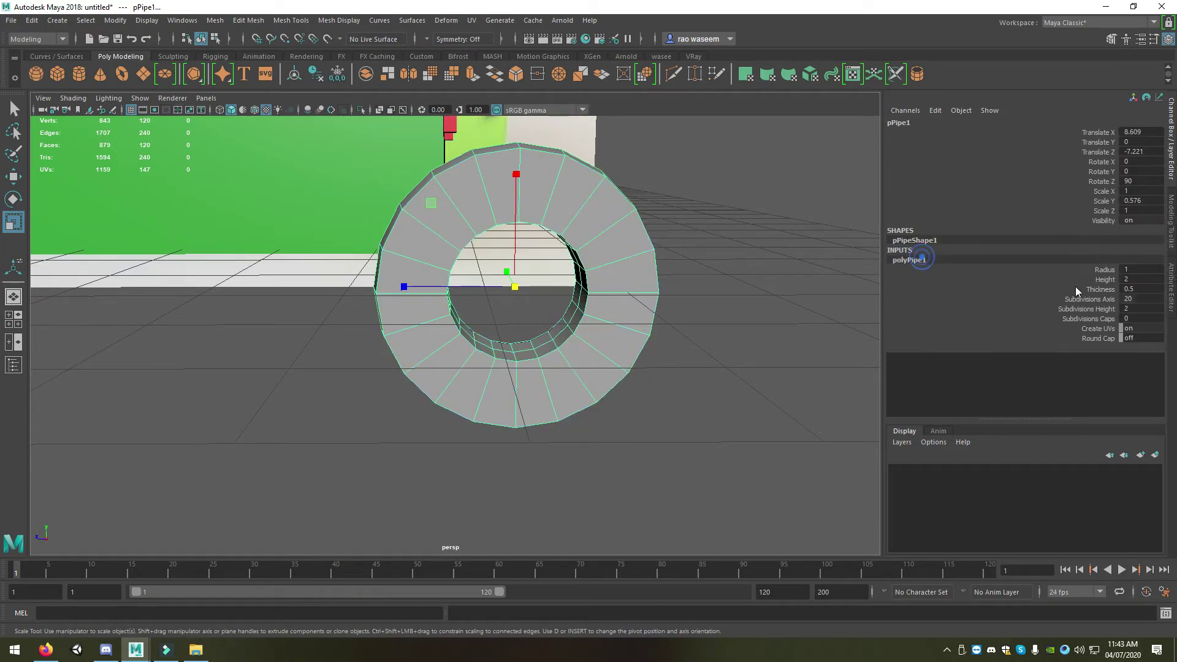
double_click(1152, 297)
type("16")
key("Return")
- Select the pipe's lower-half faces and delete them, leaving a half-ring arch
scroll(419, 433, "down", 3)
left_click_drag(419, 433, 452, 389, "alt")
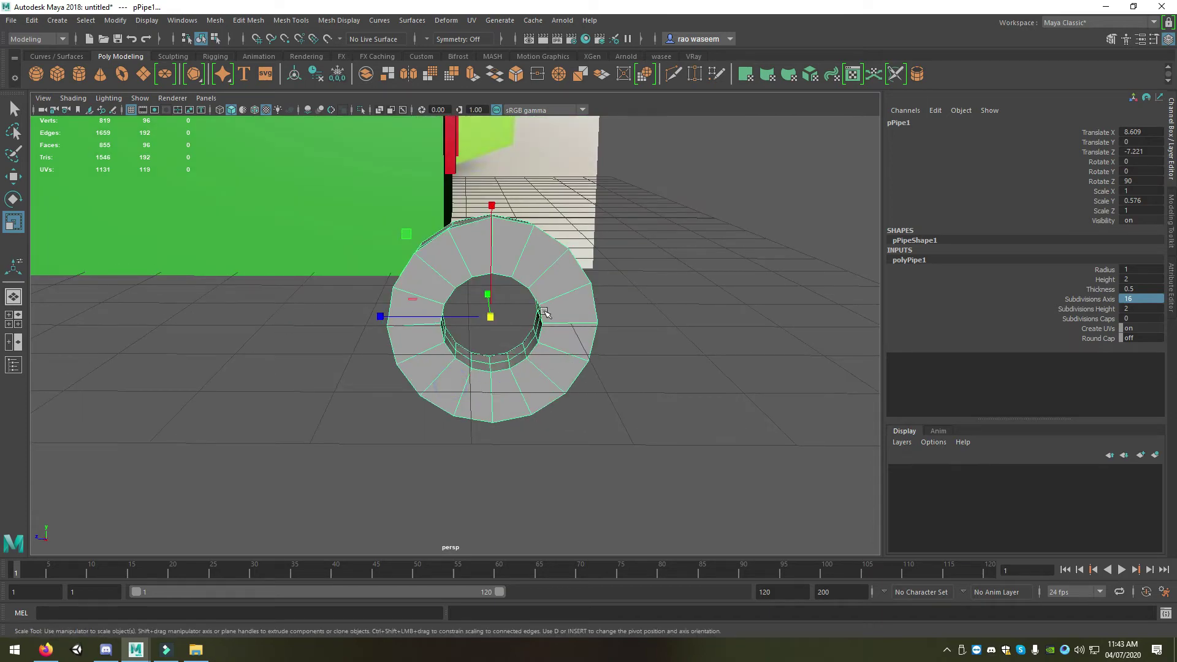
left_click_drag(544, 312, 569, 270, "alt")
mouse_move(567, 270)
right_mouse_down()
mouse_move(560, 294)
mouse_move(605, 301)
right_mouse_up()
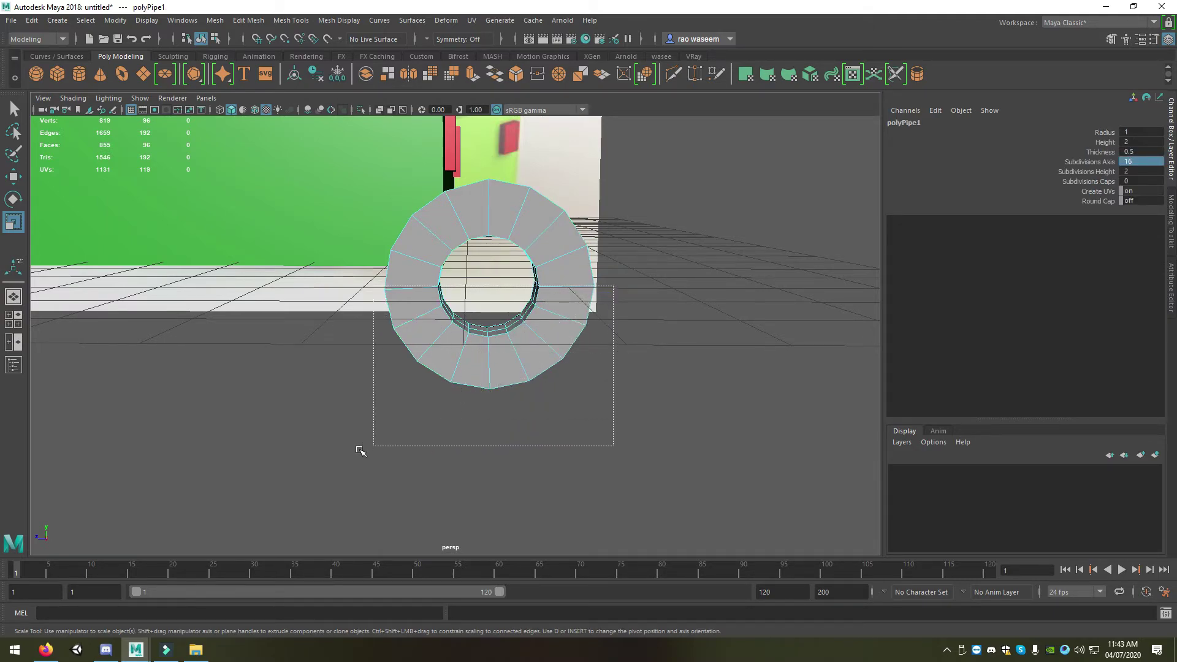
left_click_drag(552, 348, 331, 464)
left_click_drag(612, 304, 192, 513)
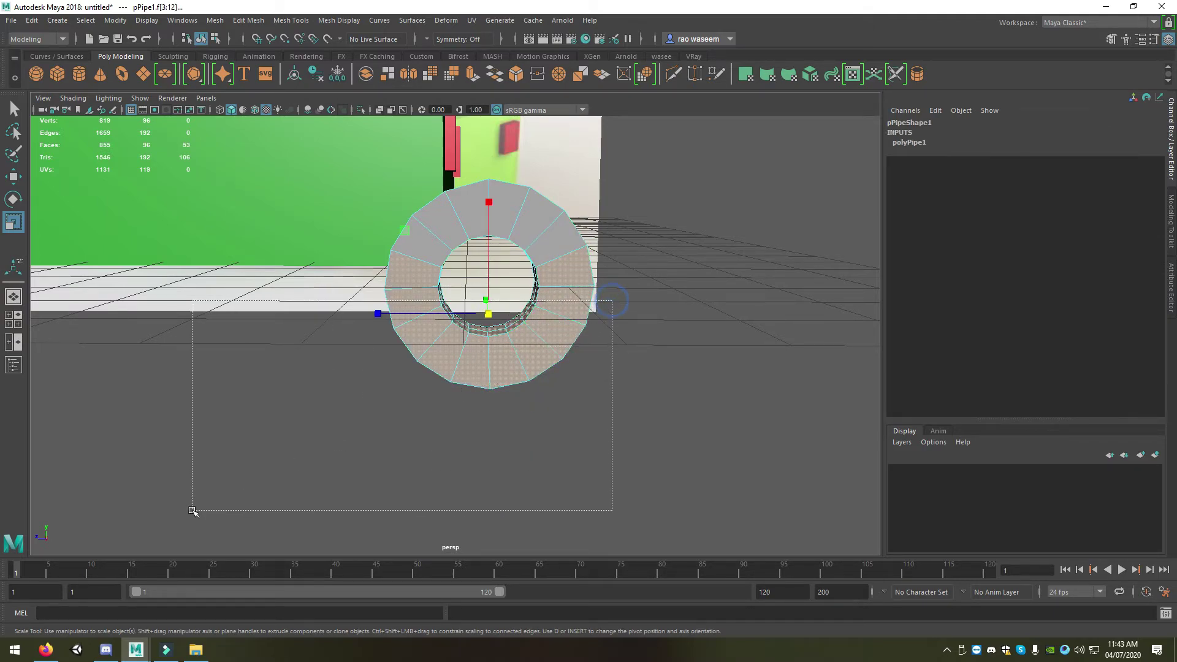
left_click_drag(315, 447, 294, 442, "alt")
key("Delete")
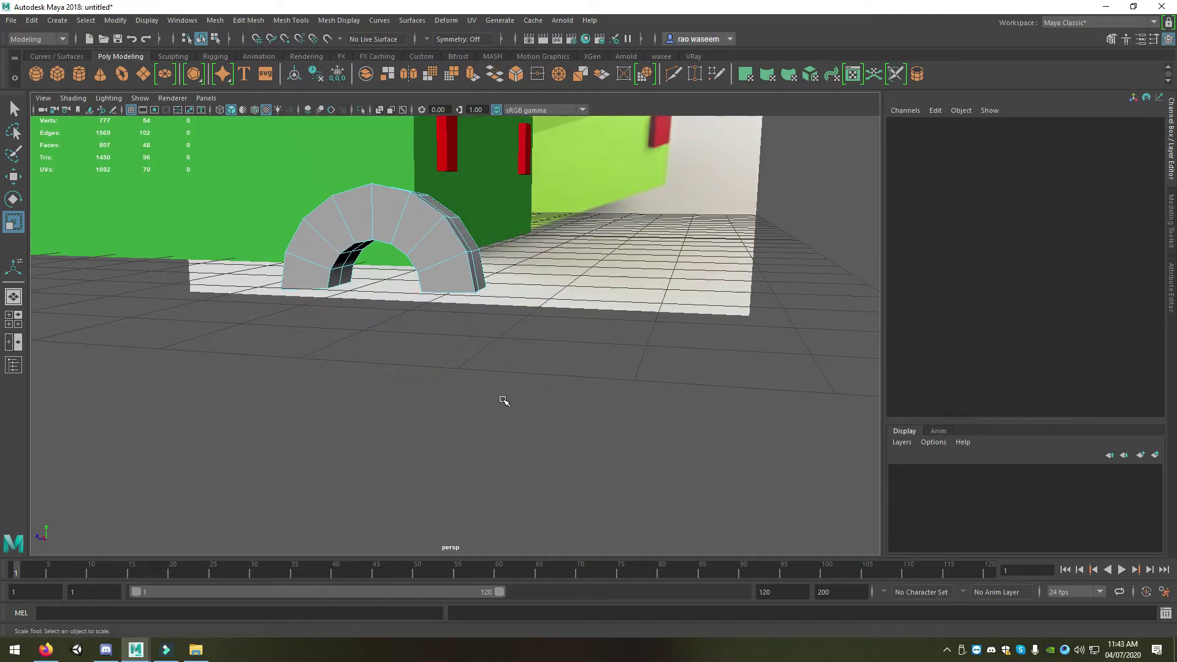
- Select the arch's open border edges and cap them with Mesh > Fill Hole
mouse_move(504, 400)
right_mouse_down("alt")
mouse_move(451, 394)
mouse_move(429, 368)
right_mouse_up("alt")
right_click(454, 394)
right_click_drag(421, 297, 422, 349)
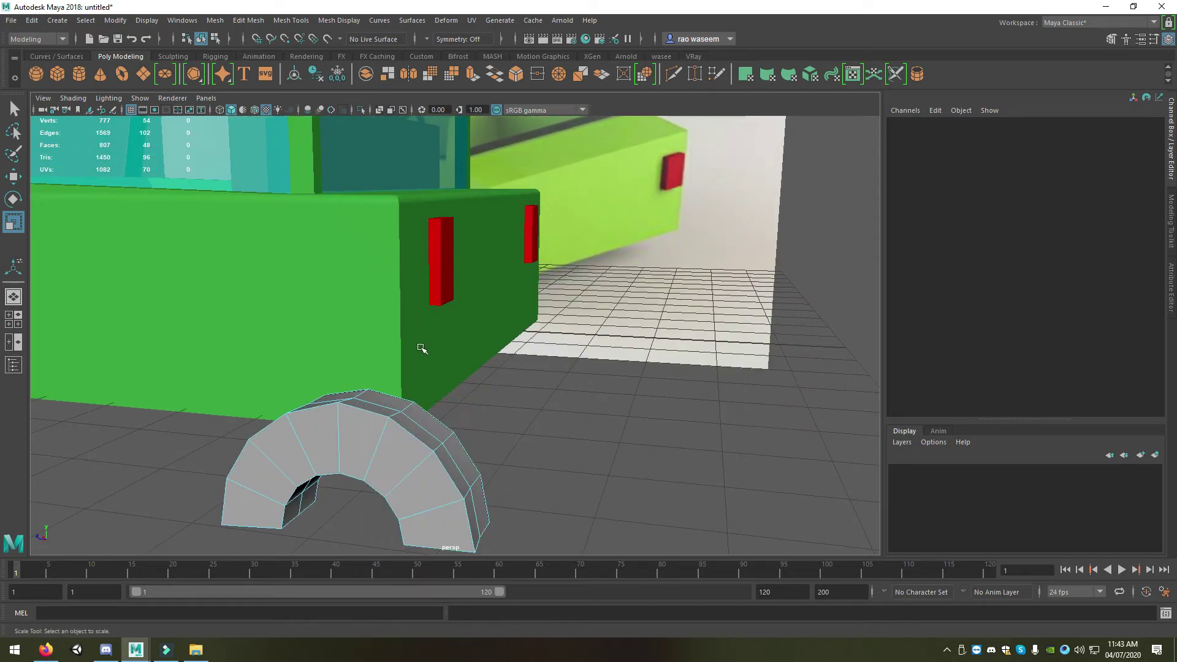
double_click(423, 427)
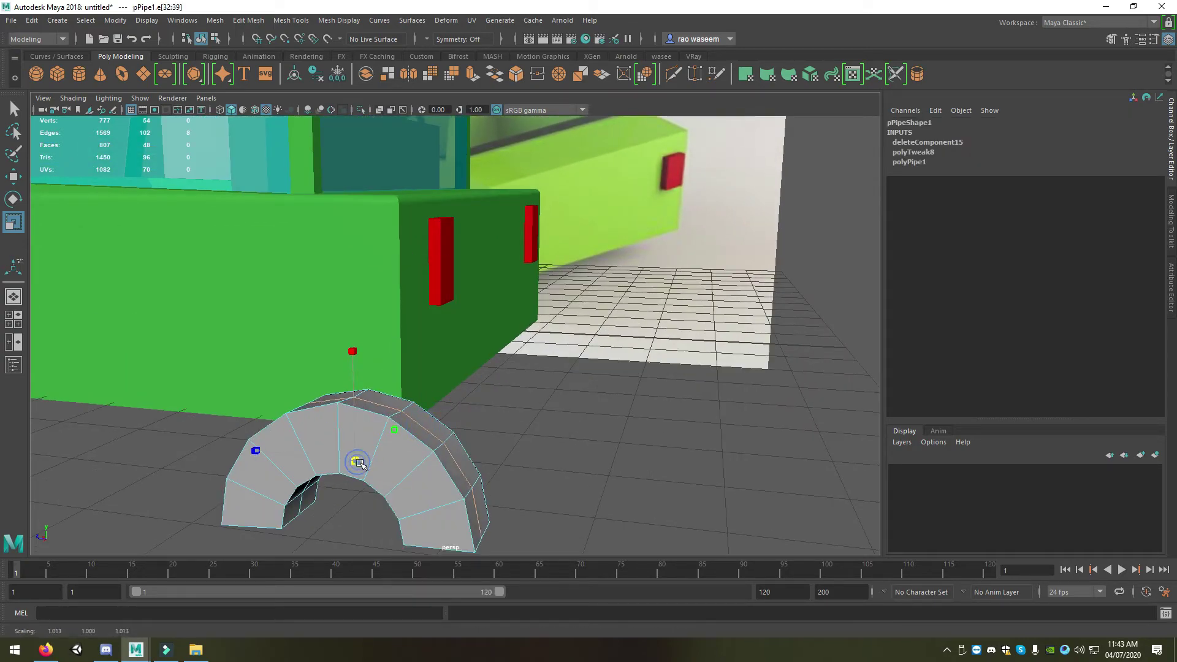
middle_click_drag(359, 464, 455, 406, "alt")
left_click_drag(455, 406, 473, 383, "alt")
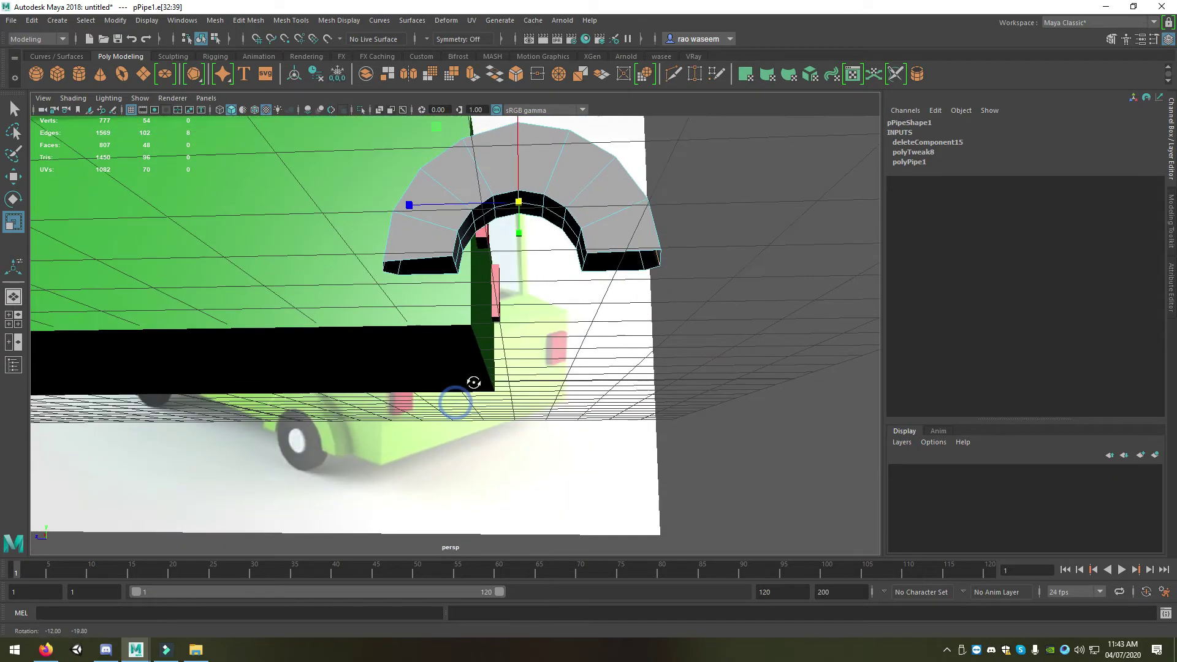
right_click_drag(441, 184, 439, 256)
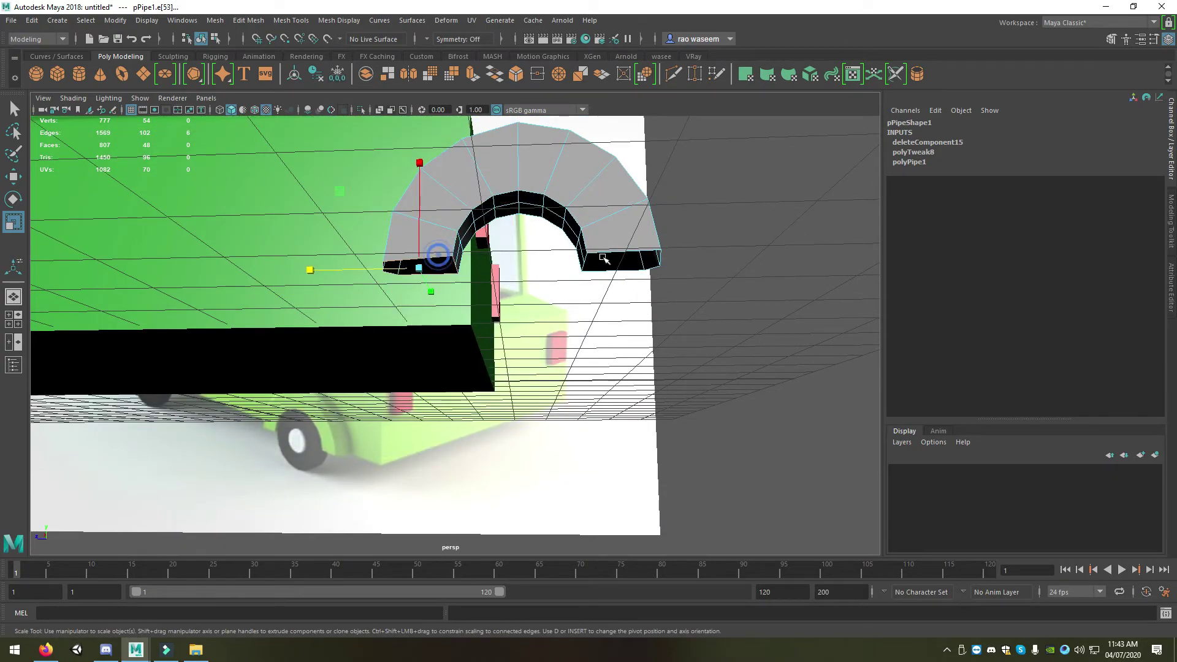
left_click(632, 254, "shift")
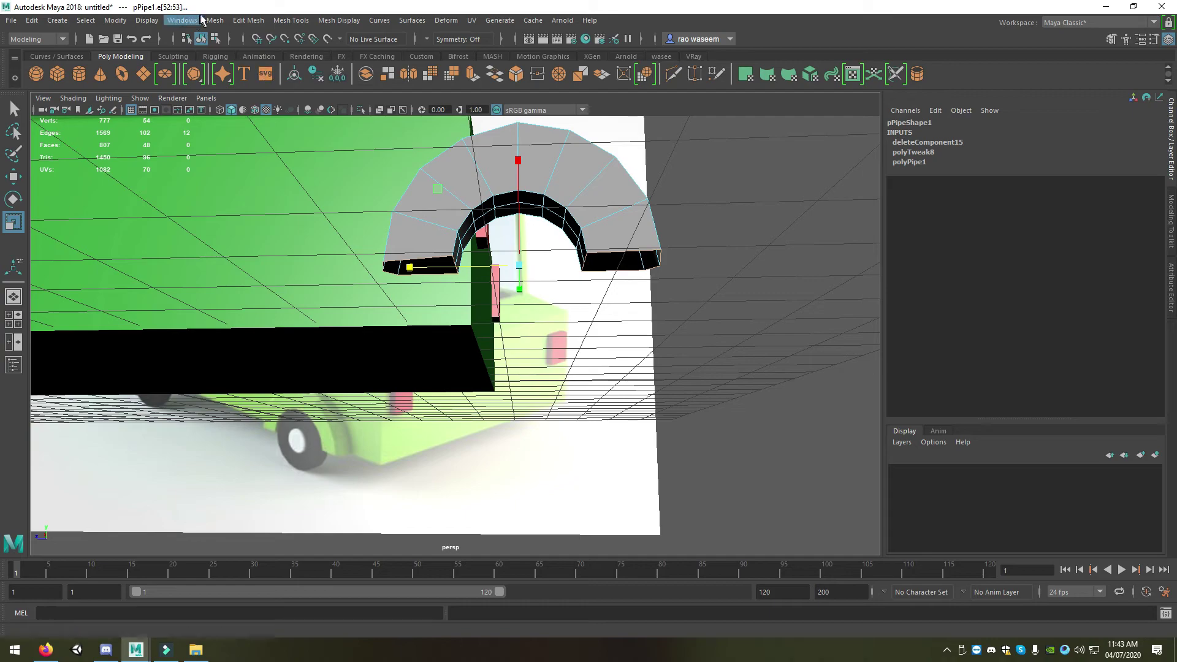
left_click(214, 20)
left_click(252, 108)
- Move the whole arch toward the car body, undoing an accidental edge move
left_click_drag(558, 182, 460, 376, "alt")
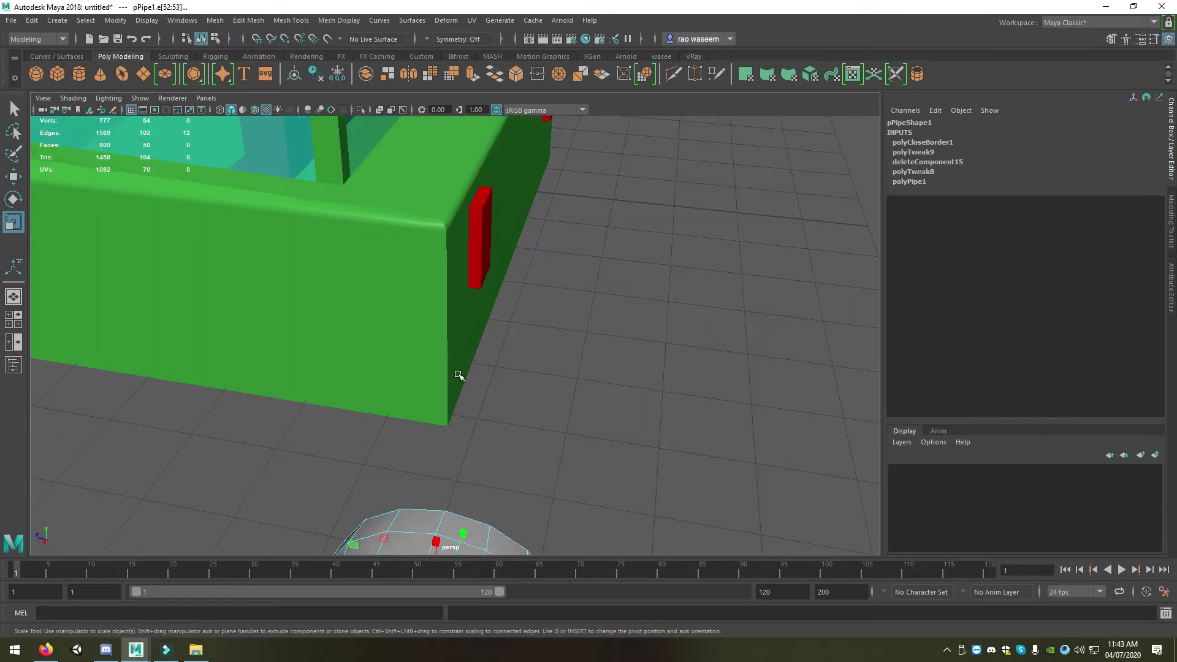
middle_click_drag(460, 376, 426, 314, "alt")
key("w")
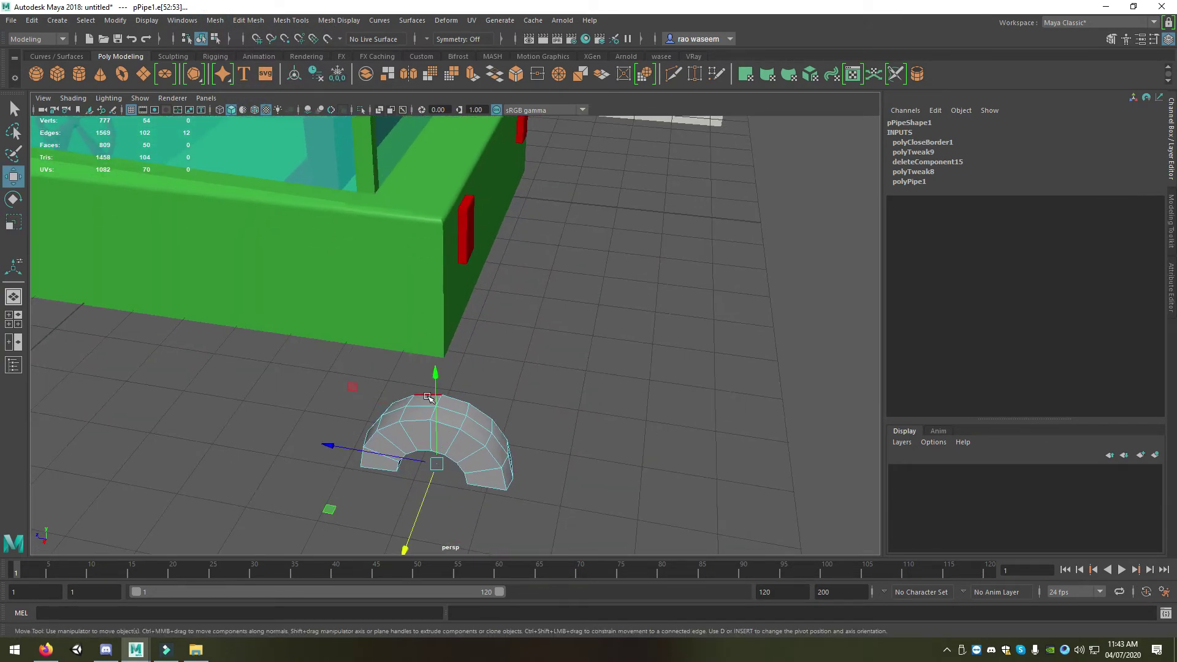
mouse_move(419, 414)
left_mouse_down("alt")
mouse_move(243, 433)
mouse_move(291, 412)
left_mouse_up("alt")
key("ctrl+z")
right_click_drag(339, 368, 334, 264)
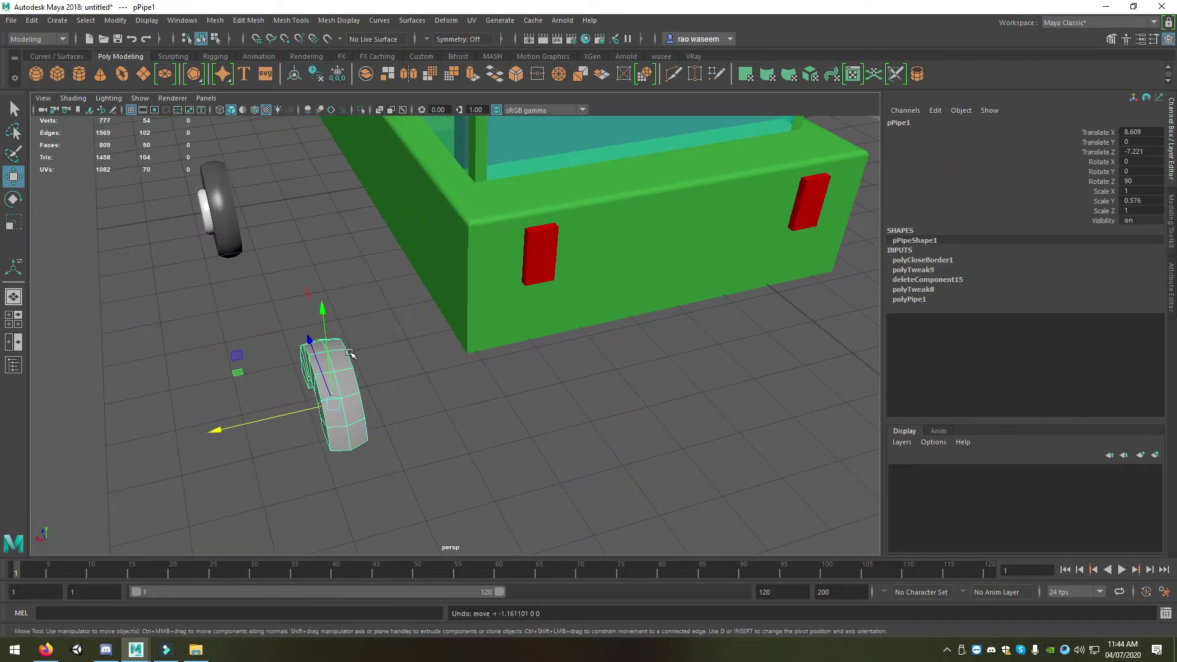
mouse_move(221, 434)
left_mouse_down()
mouse_move(360, 386)
mouse_move(371, 242)
mouse_move(392, 220)
mouse_move(429, 233)
mouse_move(401, 253)
mouse_move(402, 229)
left_mouse_up()
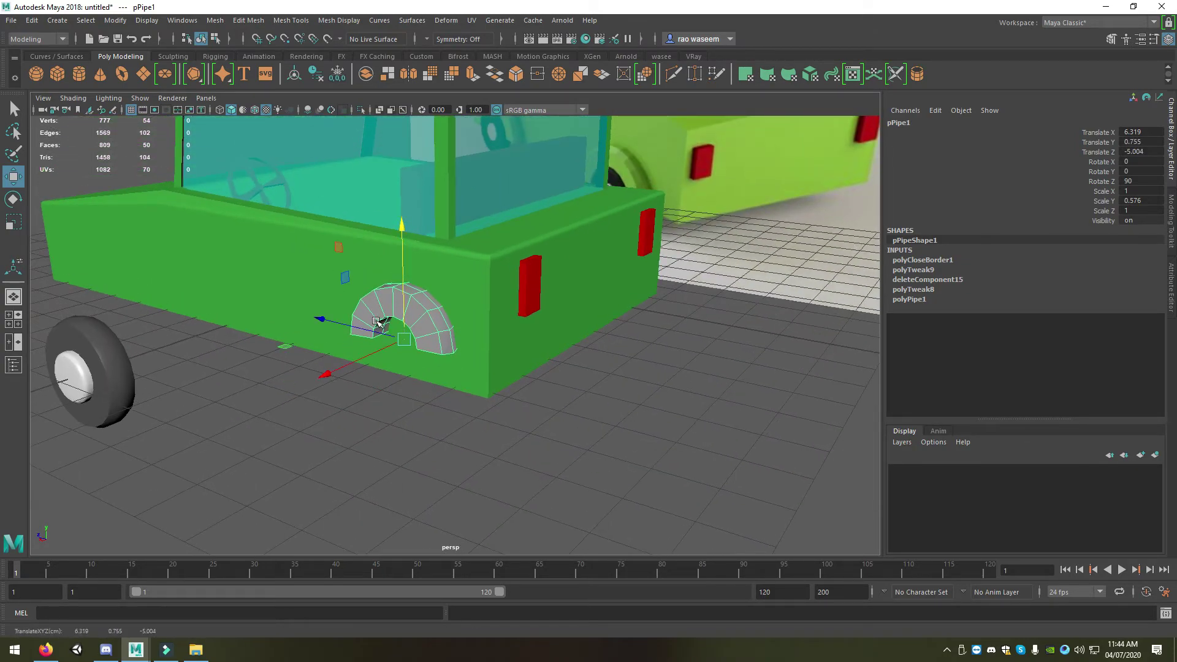
left_click_drag(369, 348, 410, 354, "alt")
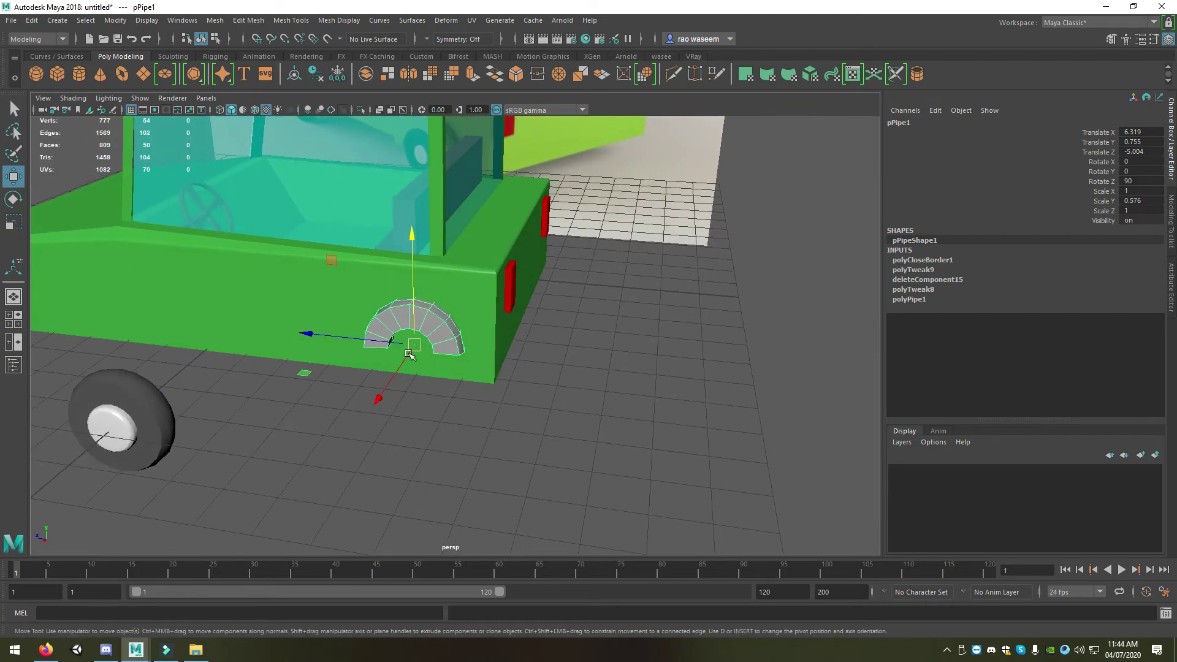
- Stretch the arch along its length and X, then slide it along the car's side
key("r")
mouse_move(316, 333)
left_mouse_down()
mouse_move(302, 333)
mouse_move(310, 397)
mouse_move(225, 456)
mouse_move(359, 403)
mouse_move(265, 385)
left_mouse_up()
key("w")
key("r")
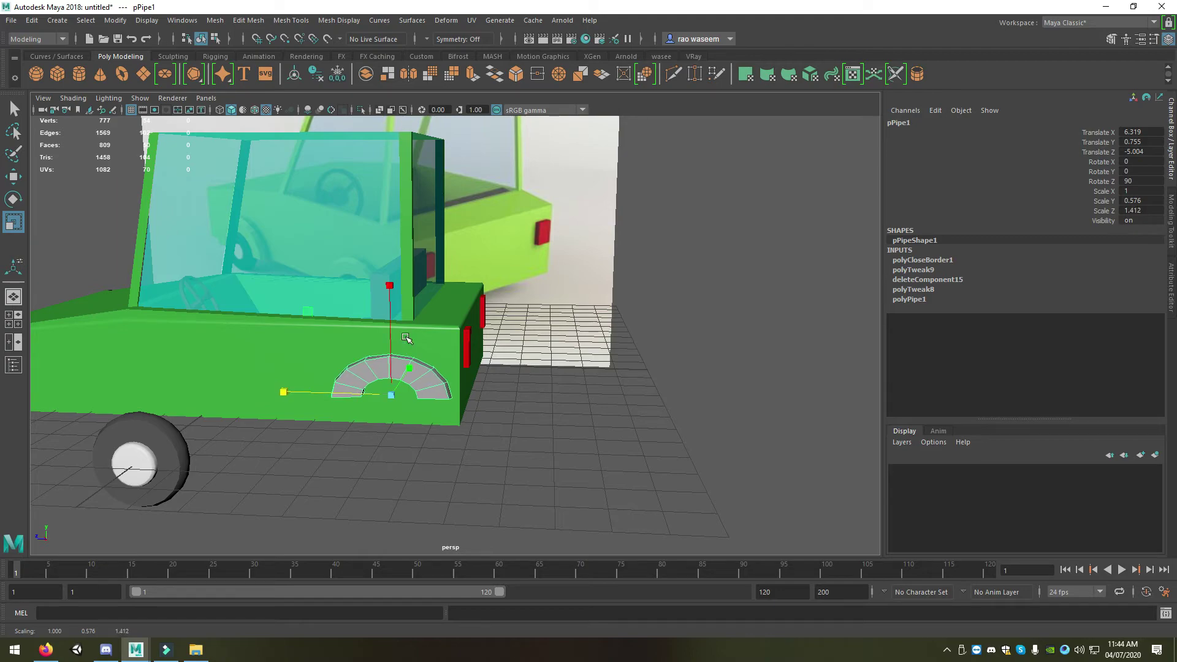
left_click_drag(389, 286, 388, 276)
key("w")
mouse_move(312, 396)
left_mouse_down()
mouse_move(279, 393)
mouse_move(321, 408)
mouse_move(271, 400)
mouse_move(315, 383)
left_mouse_up()
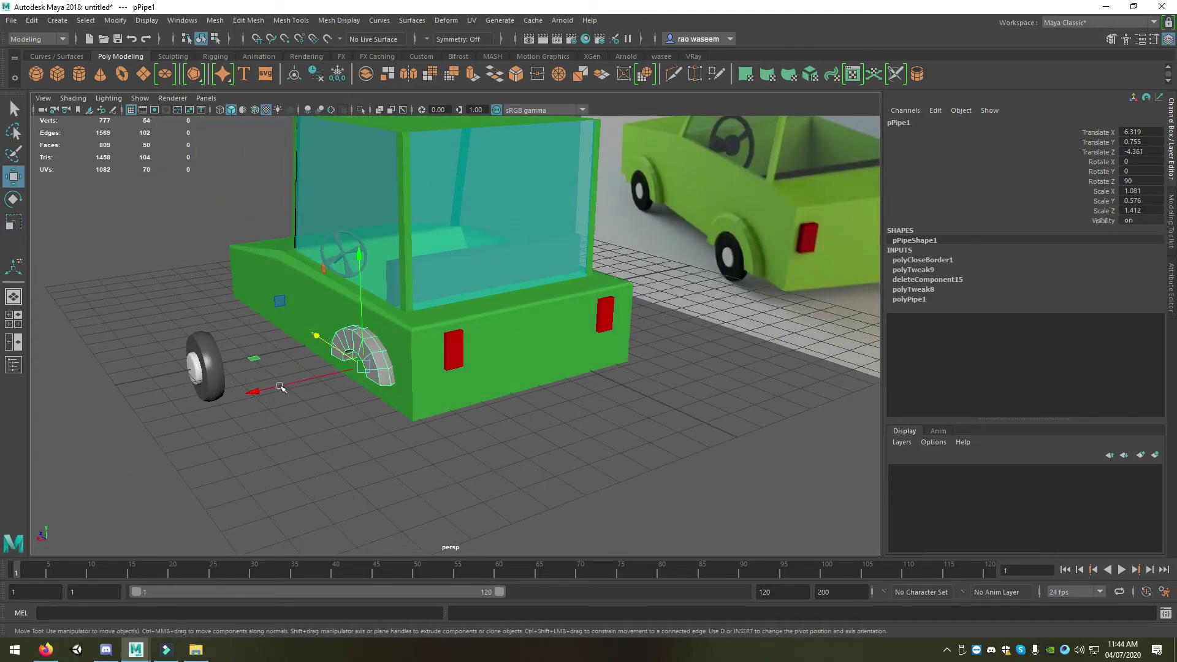
- Move the loose wheel toward the car body and under the arch
left_click(221, 370)
left_click_drag(225, 372, 187, 392, "alt")
mouse_move(87, 414)
left_mouse_down()
mouse_move(161, 403)
mouse_move(200, 380)
left_mouse_up()
mouse_move(216, 324)
left_mouse_down()
mouse_move(276, 365)
mouse_move(254, 426)
left_mouse_up()
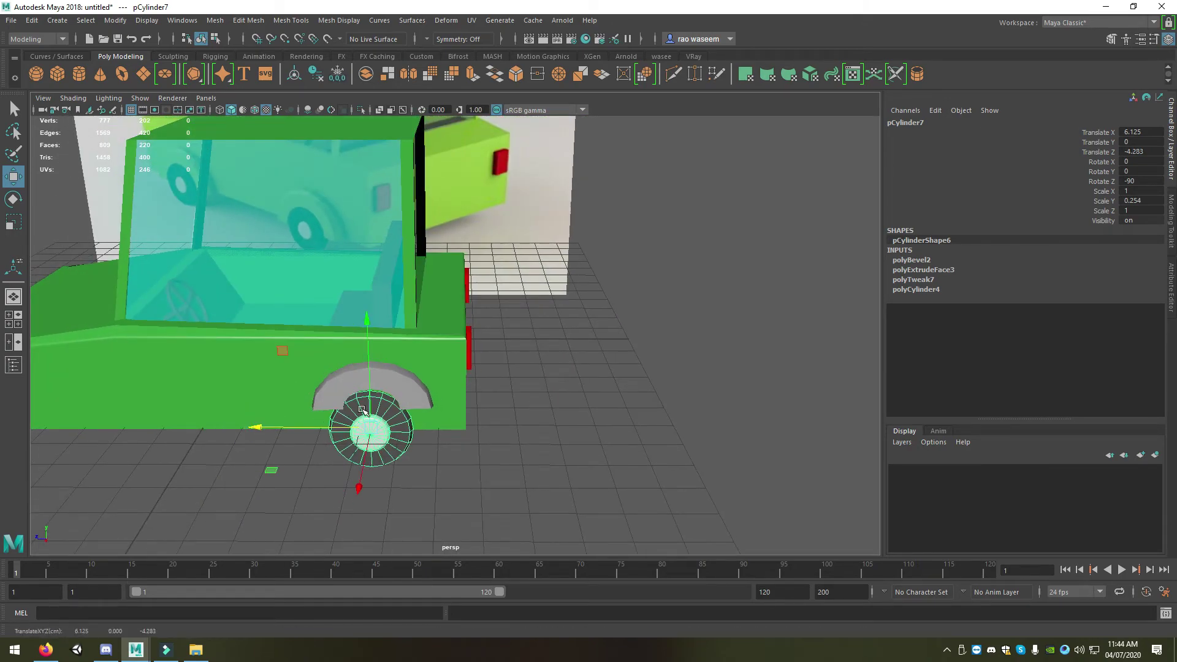
- Enlarge the arch to cover the wheel and lower it against the car's side
key("r")
left_click(371, 401)
left_click_drag(371, 402, 407, 405)
key("w")
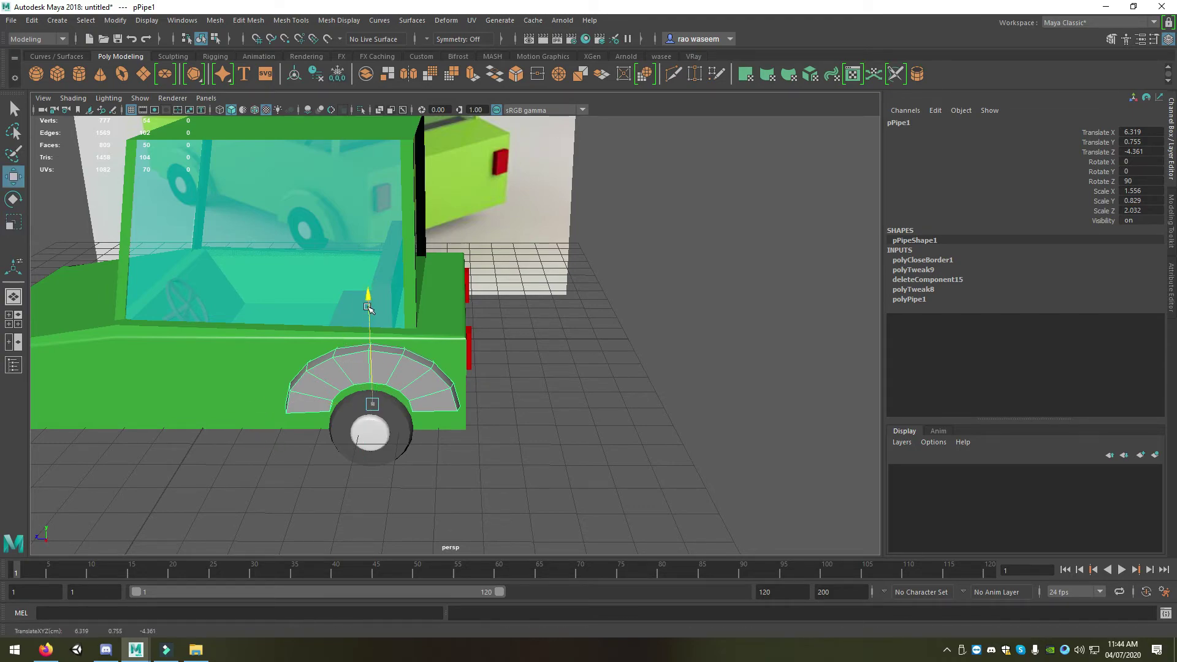
mouse_move(368, 305)
left_mouse_down()
mouse_move(337, 347)
mouse_move(300, 354)
left_mouse_up()
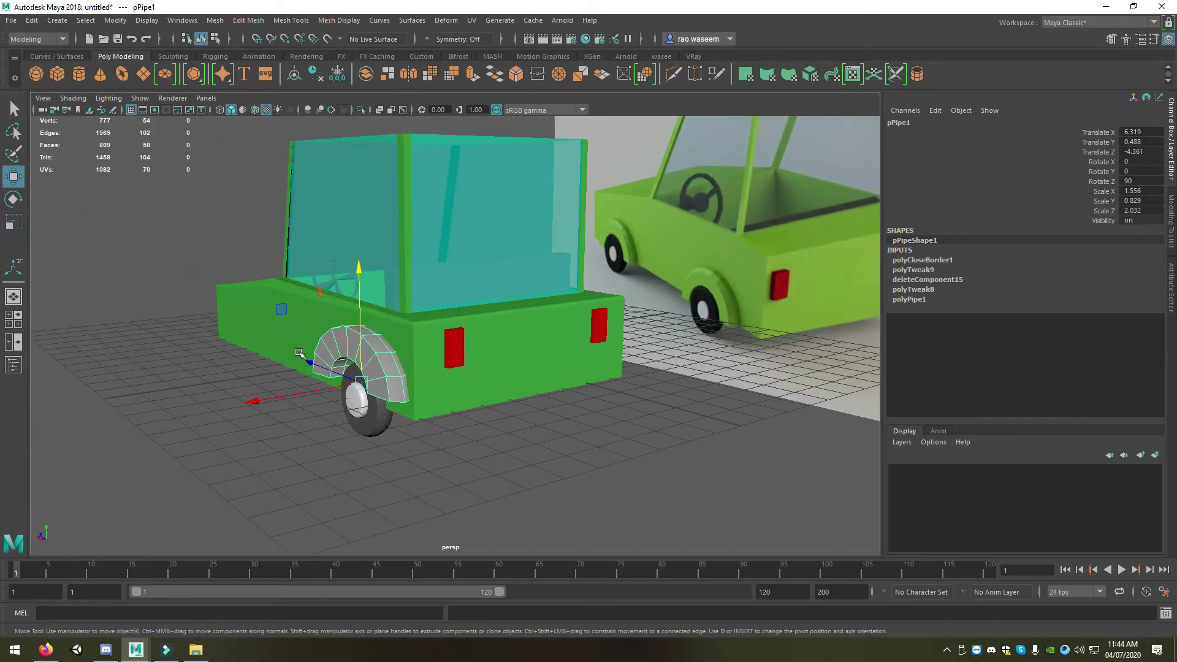
left_click_drag(244, 402, 259, 397)
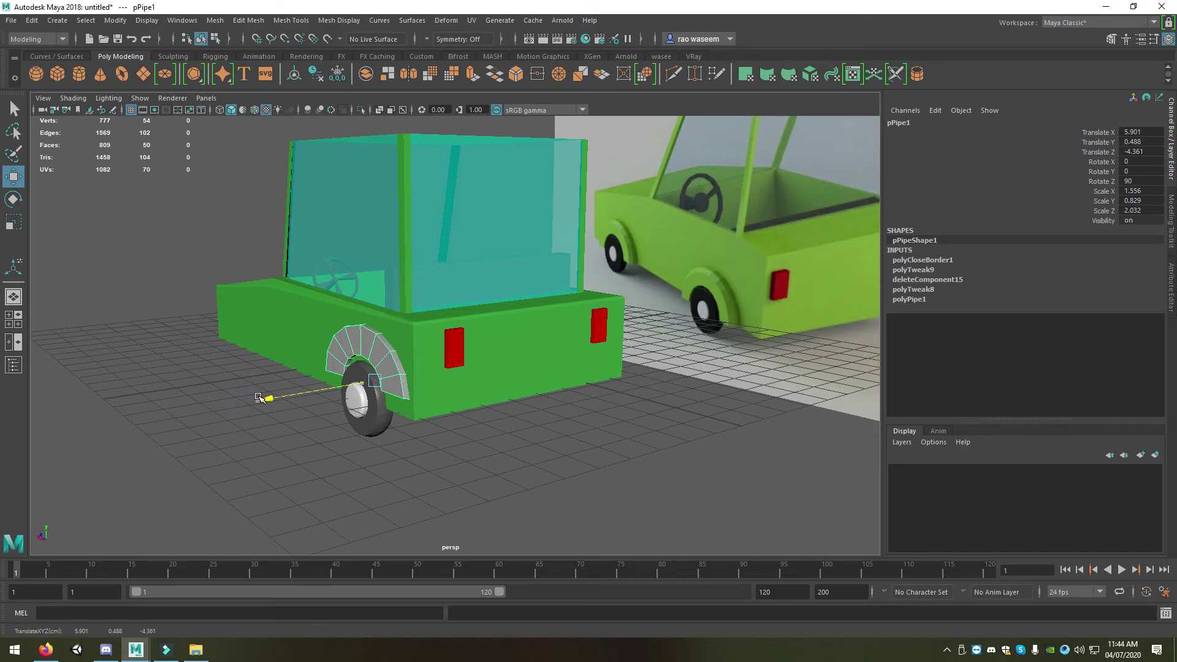
- Raise the rear wheel slightly and centre it under the arch
left_click_drag(353, 402, 377, 410, "alt")
left_click(377, 410)
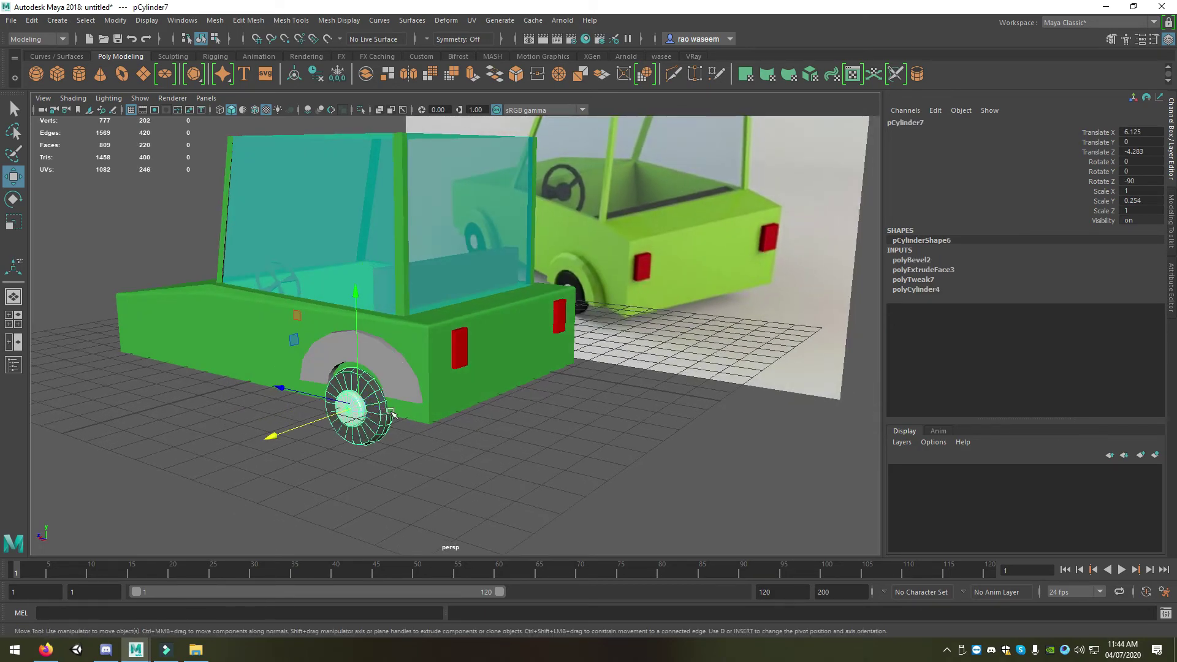
scroll(399, 413, "up", 2)
left_click_drag(360, 314, 368, 297)
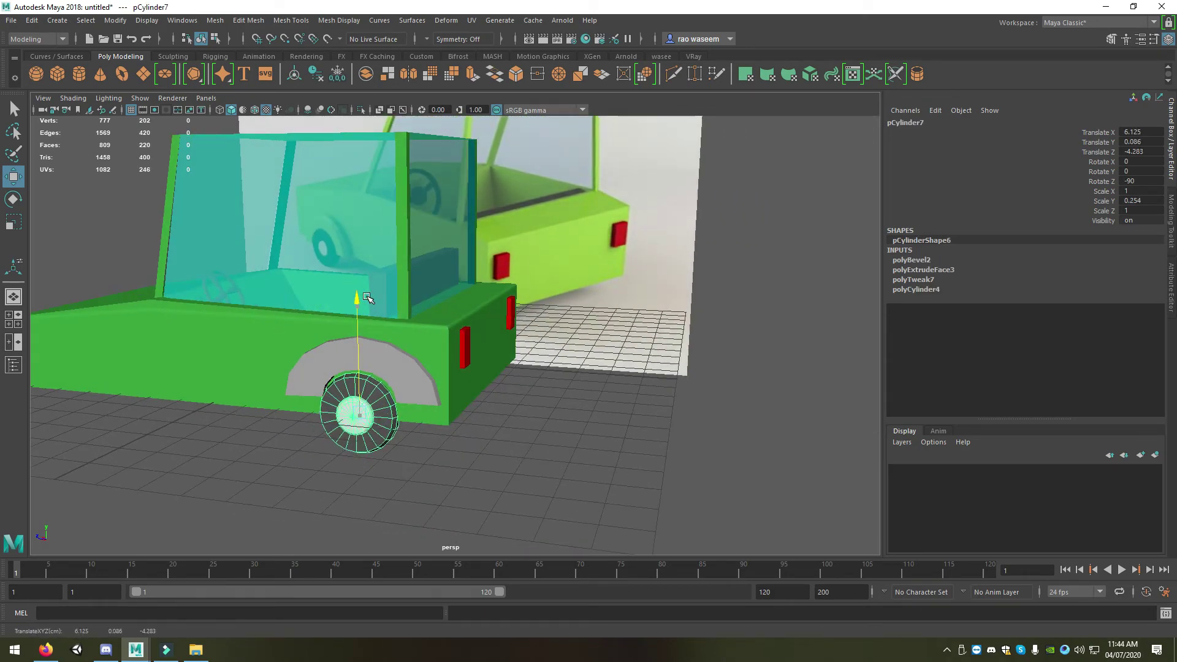
left_click_drag(263, 399, 268, 396)
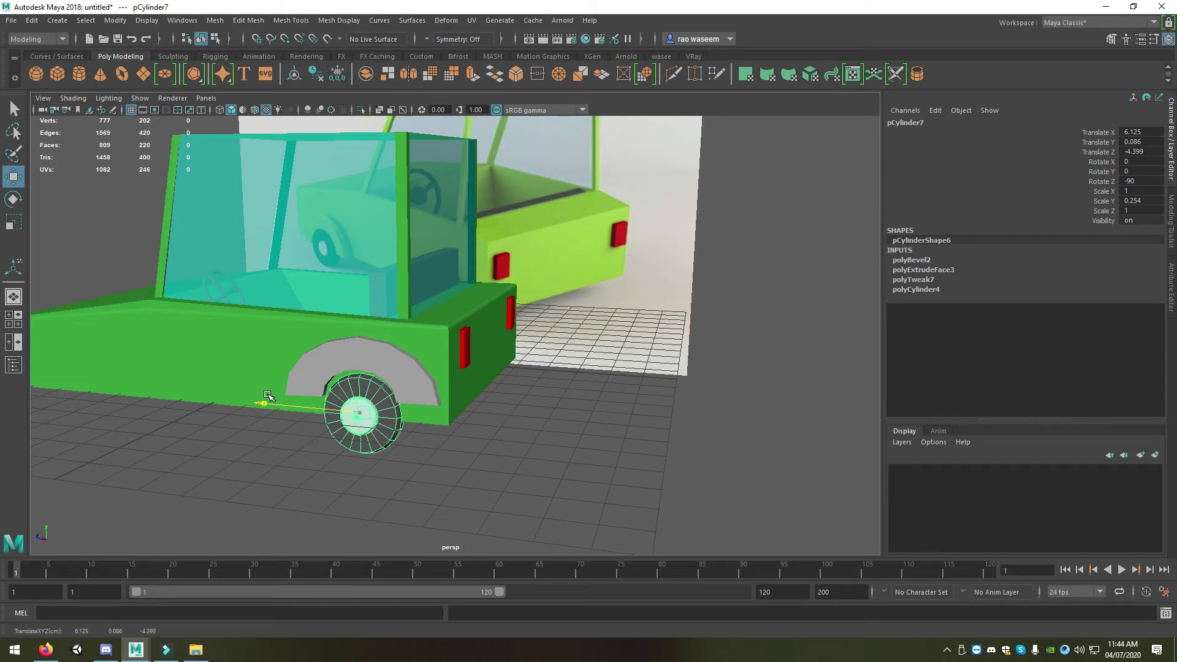
- Select the arch and rear wheel together and duplicate them with Ctrl+D
left_click(323, 349)
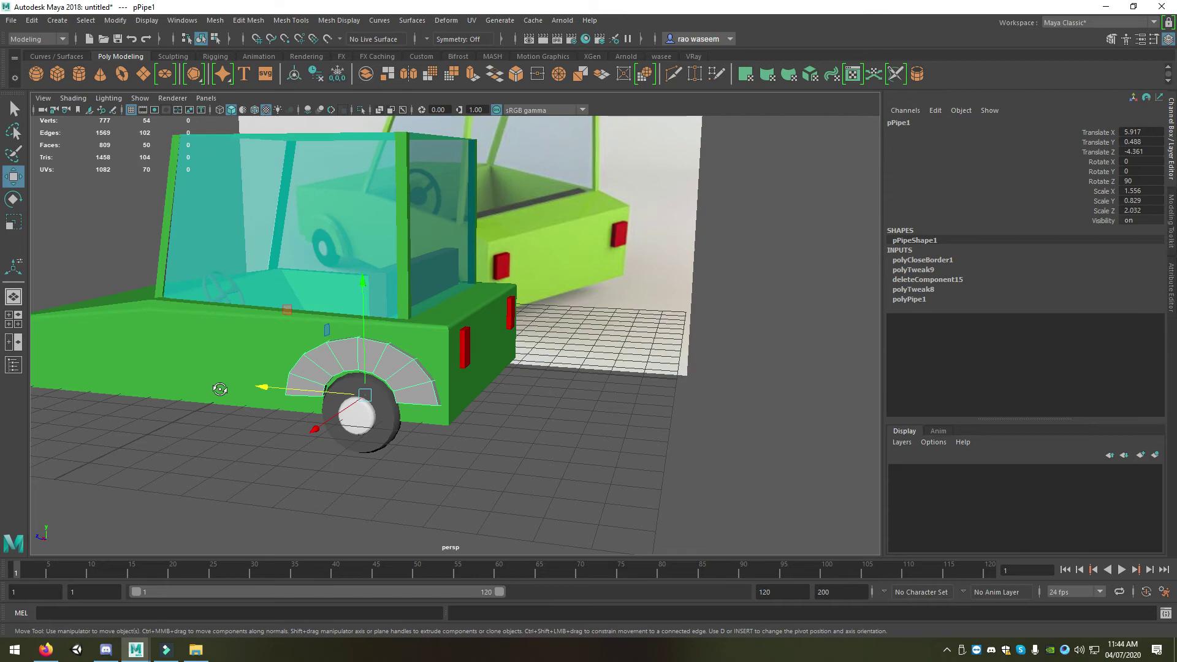
left_click_drag(220, 389, 296, 412, "alt")
left_click(378, 411)
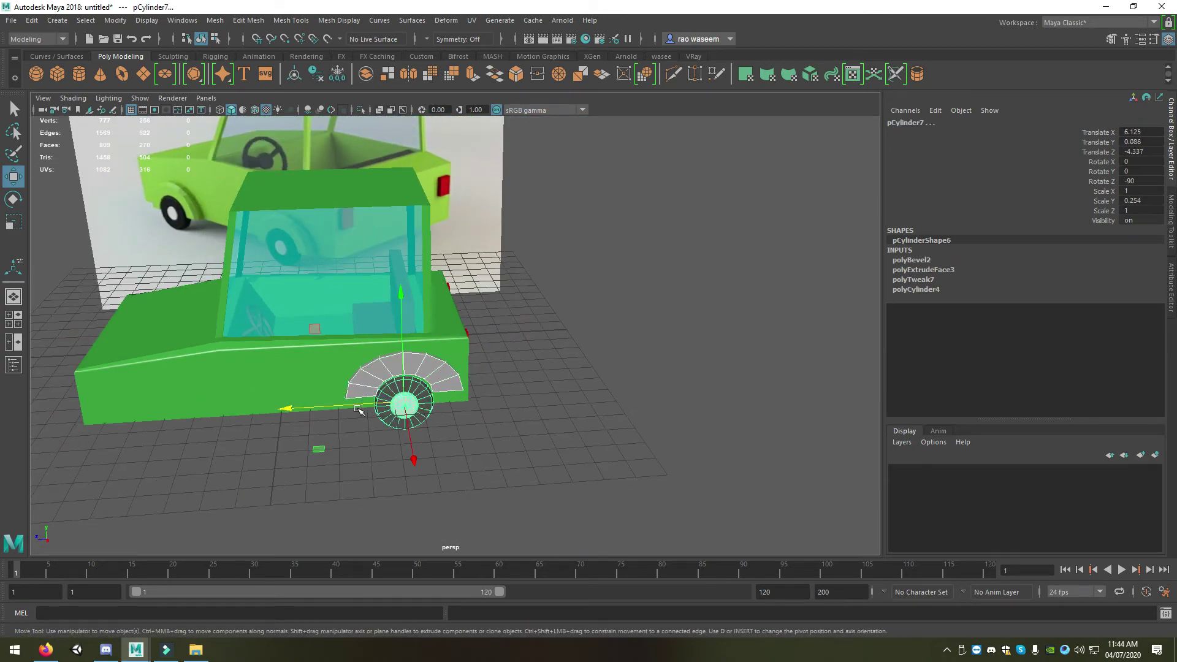
key("ctrl+d")
- Move the copied wheel and arch forward into the front wheel well
key("ctrl+z")
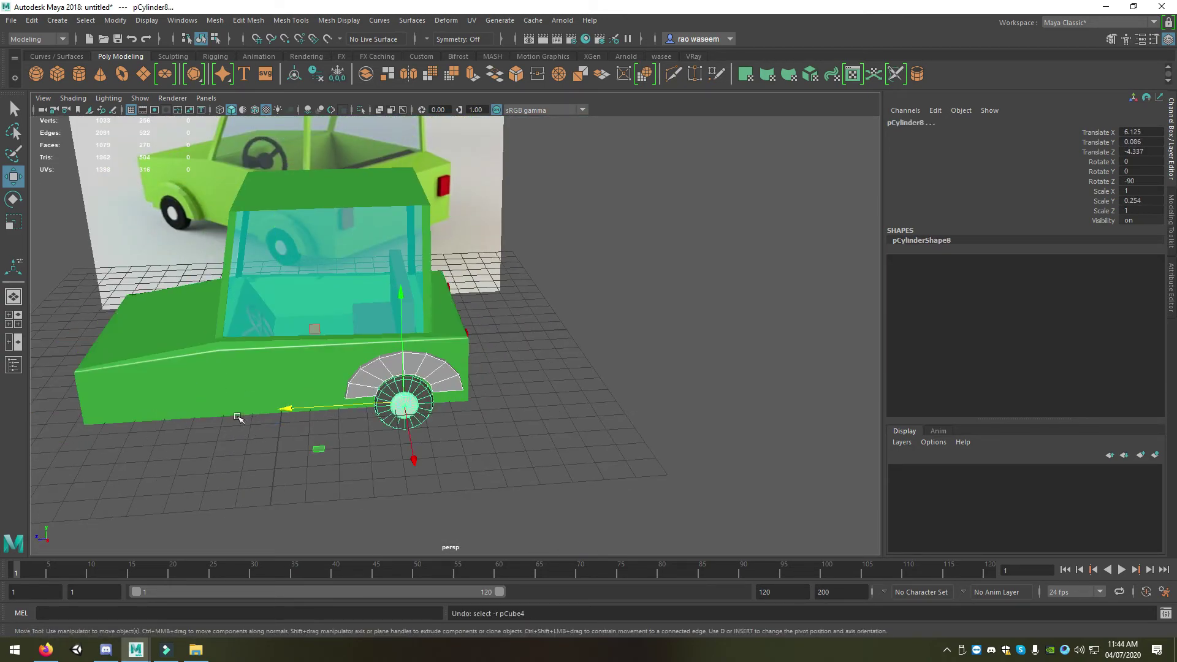
mouse_move(274, 414)
left_mouse_down()
mouse_move(31, 428)
mouse_move(123, 412)
left_mouse_up()
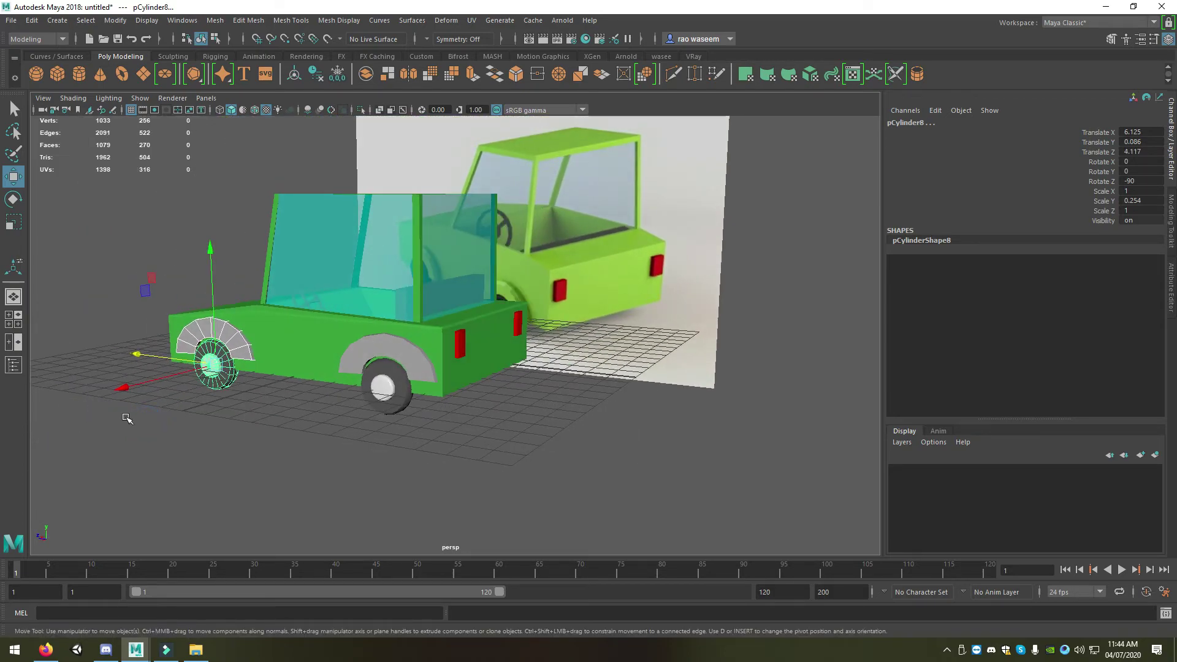
mouse_move(328, 464)
left_mouse_down("alt")
mouse_move(242, 478)
mouse_move(416, 456)
left_mouse_up("alt")
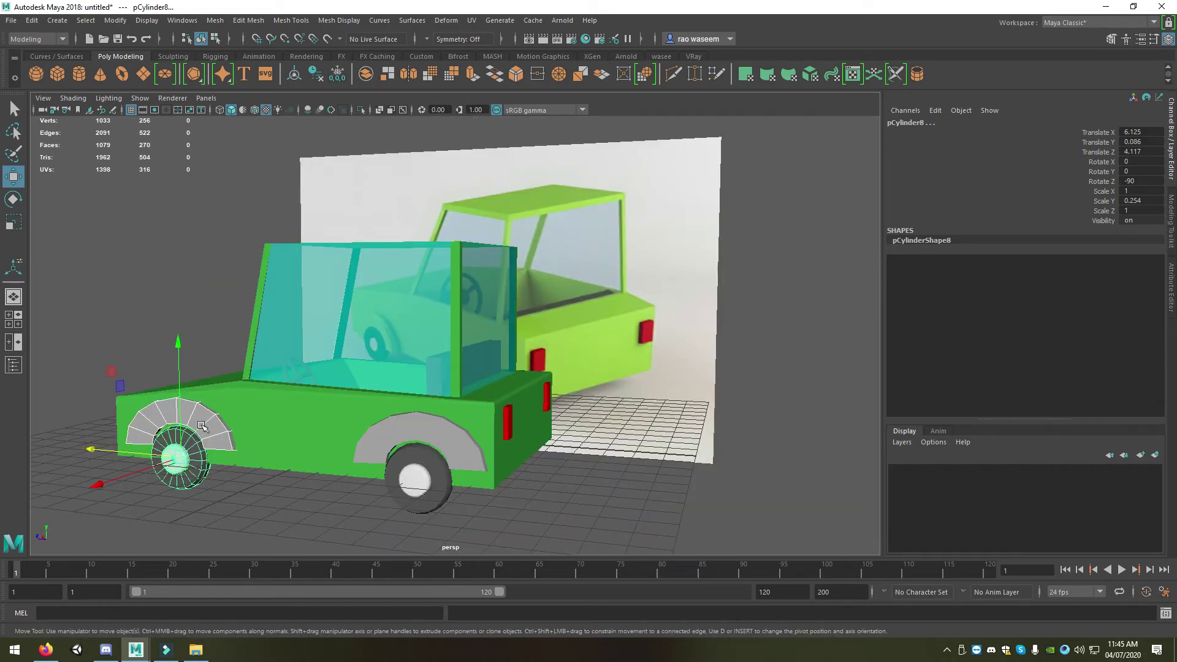
left_click(236, 420)
left_click(221, 430)
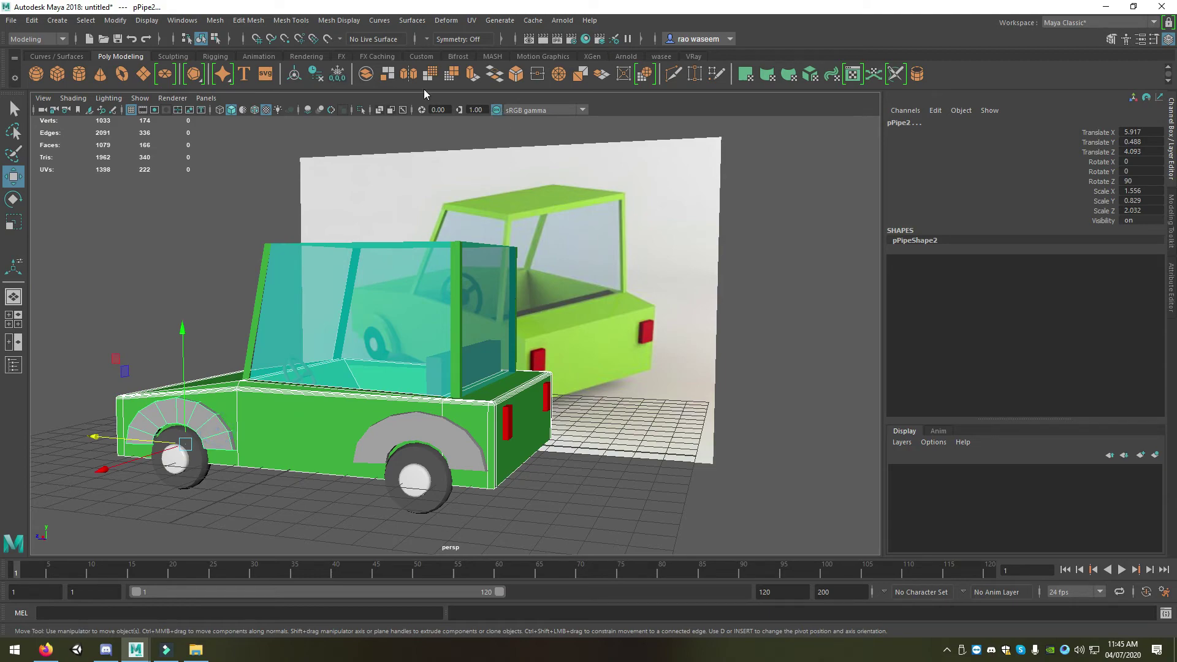
left_click(318, 429)
- Move an arch copy to the car's other side and duplicate it into that front well
mouse_move(319, 429)
left_mouse_down("alt")
mouse_move(343, 472)
mouse_move(276, 457)
left_mouse_up("alt")
left_click(321, 467)
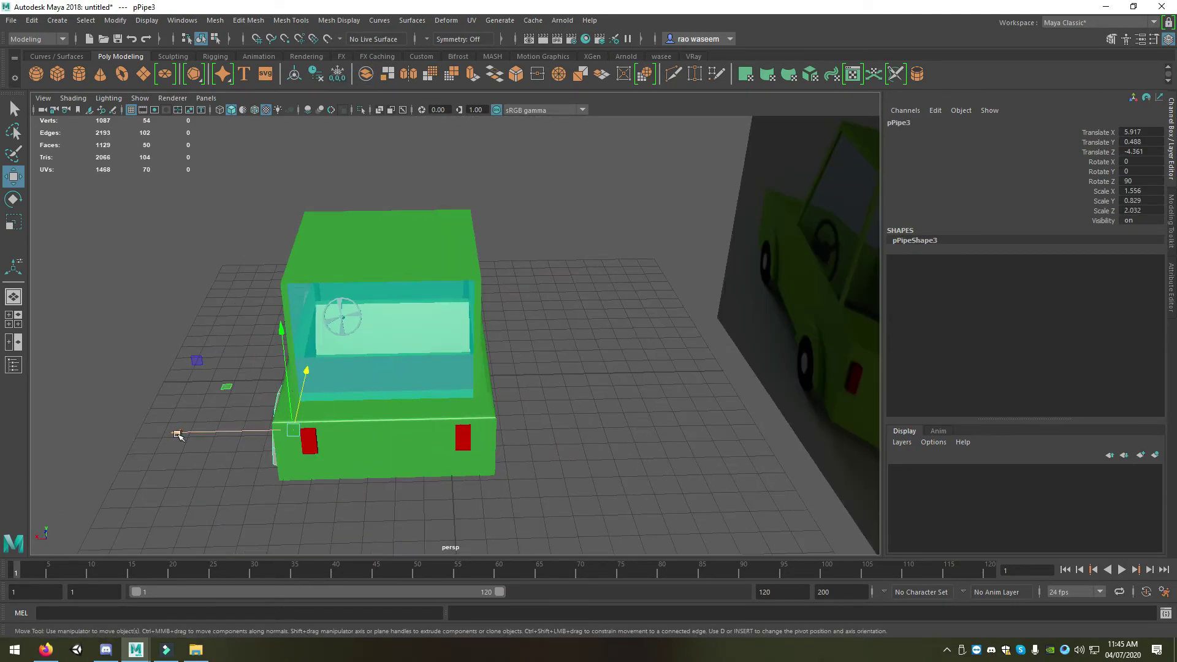
mouse_move(178, 434)
left_mouse_down()
mouse_move(386, 478)
mouse_move(338, 477)
left_mouse_up()
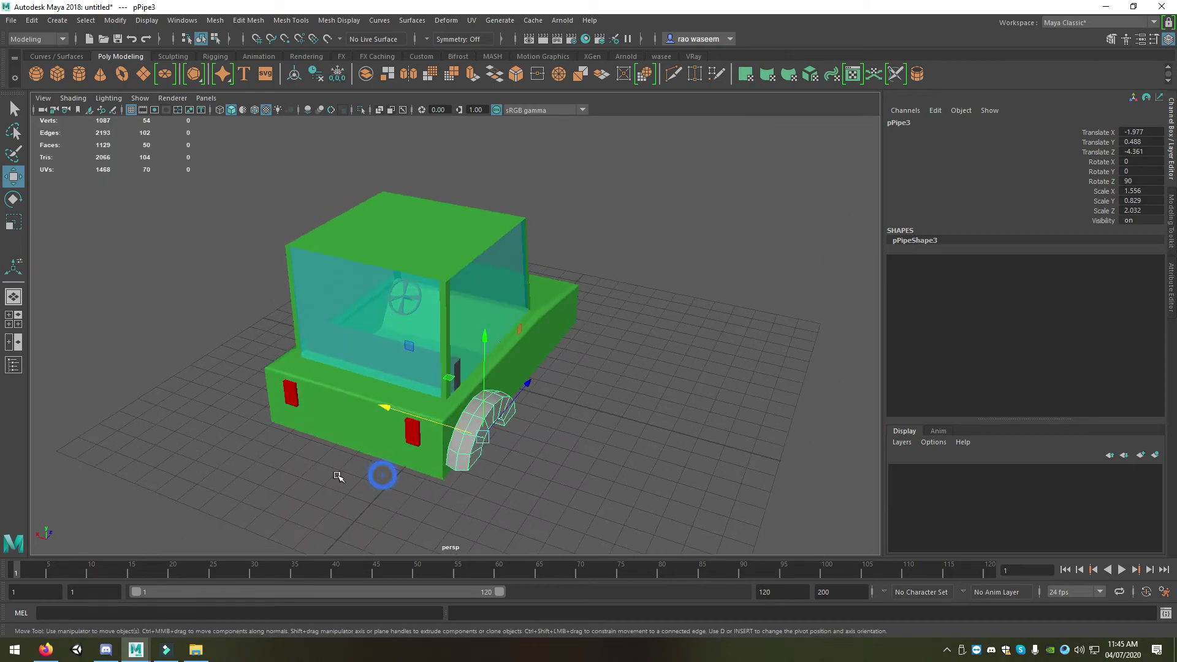
left_click_drag(391, 403, 377, 403)
key("ctrl+d")
left_click_drag(517, 380, 626, 326)
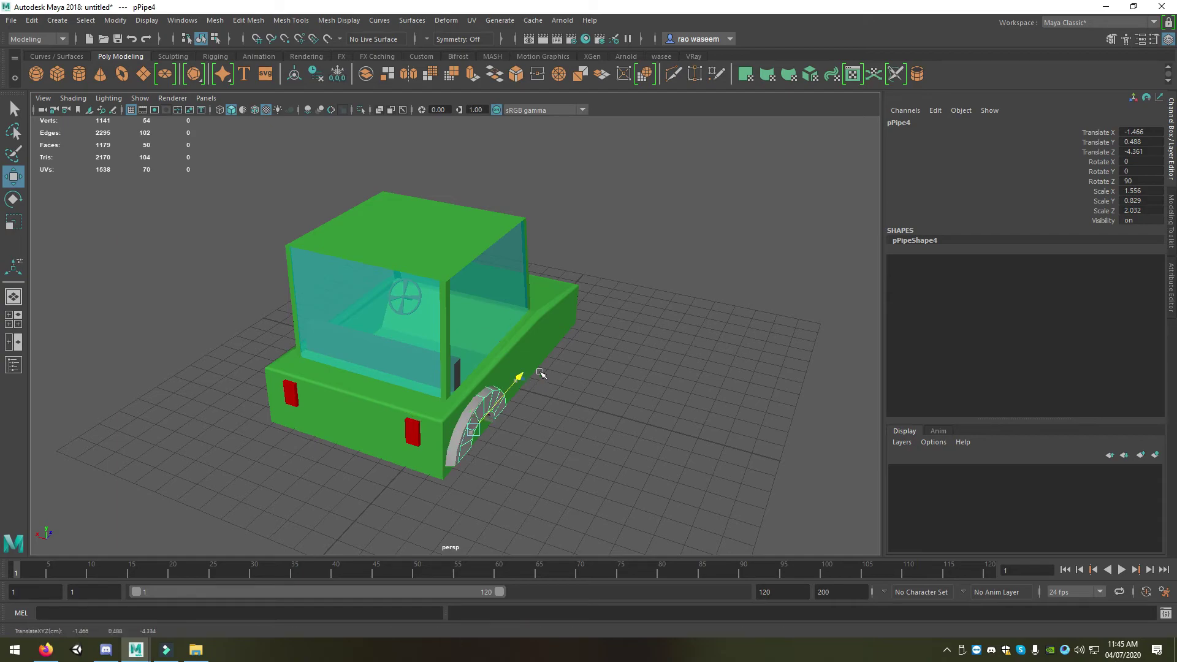
mouse_move(621, 325)
left_mouse_down("alt")
mouse_move(276, 429)
mouse_move(245, 454)
left_mouse_up("alt")
- Move the front wheel across to the car's other side
left_click(233, 469)
scroll(226, 487, "up", 3)
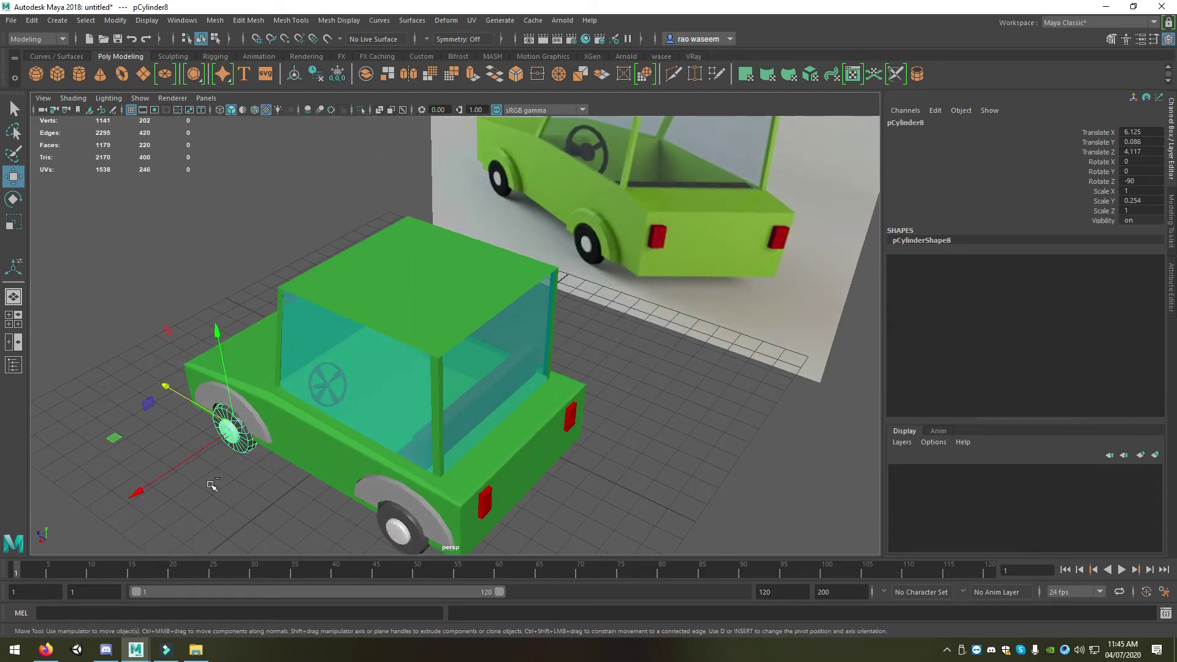
mouse_move(155, 492)
left_mouse_down()
mouse_move(368, 202)
mouse_move(485, 354)
mouse_move(307, 394)
left_mouse_up()
left_click(295, 406)
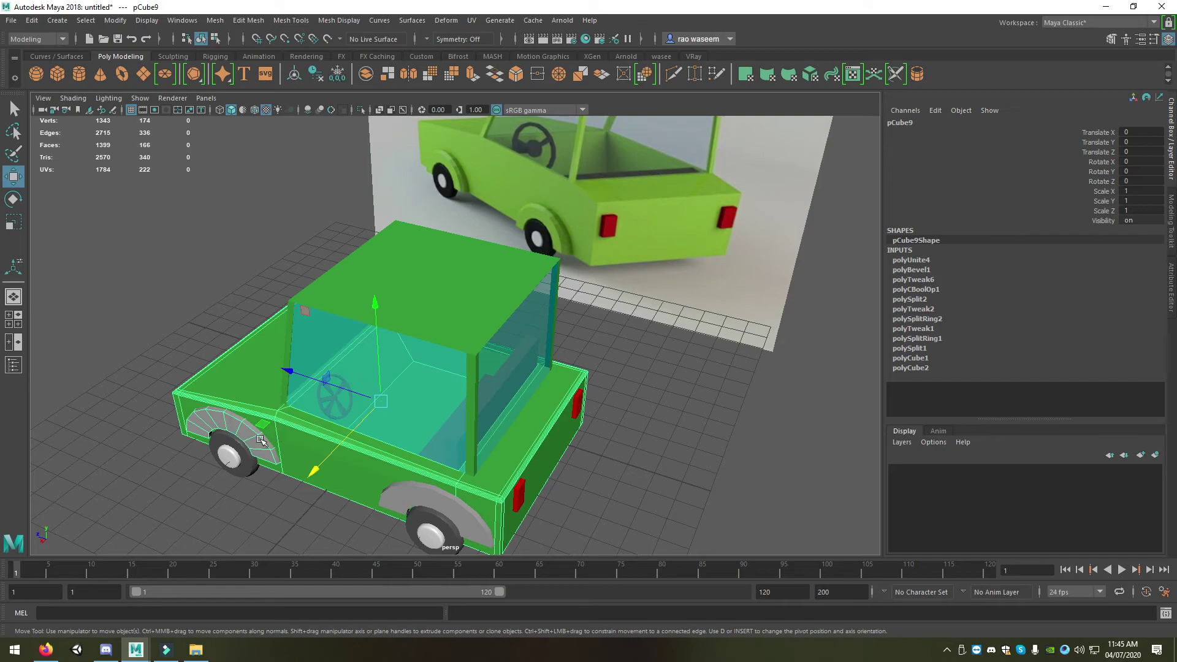
left_click(402, 504)
left_click_drag(402, 500, 496, 407, "alt")
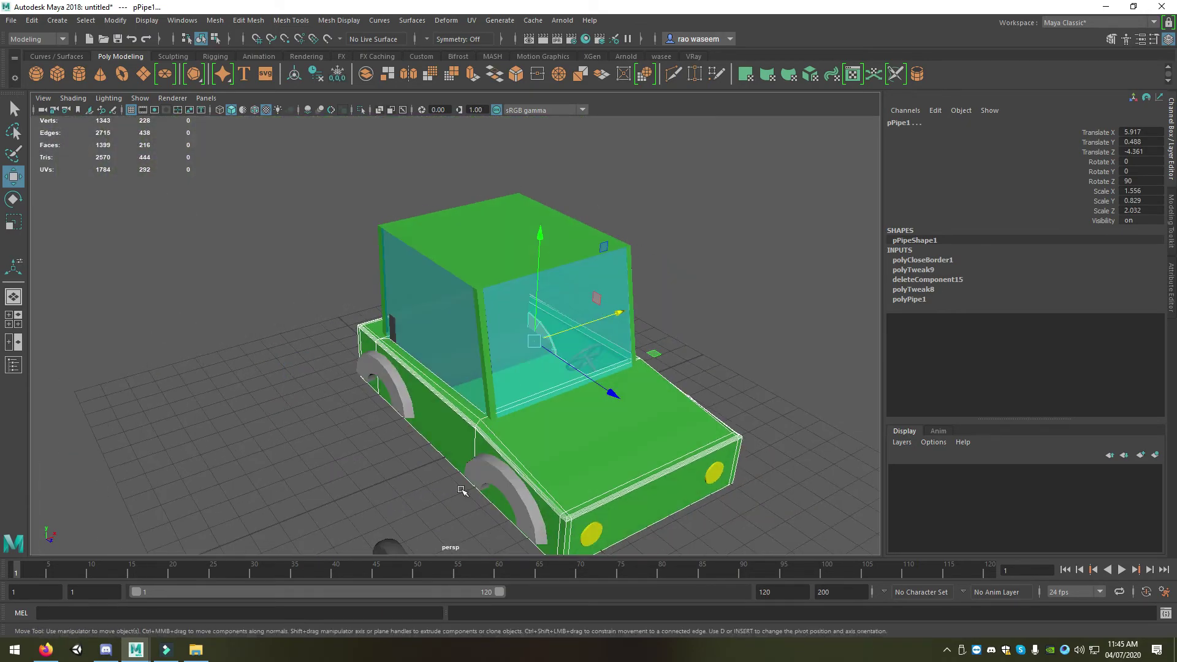
left_click(495, 477)
left_click(409, 391)
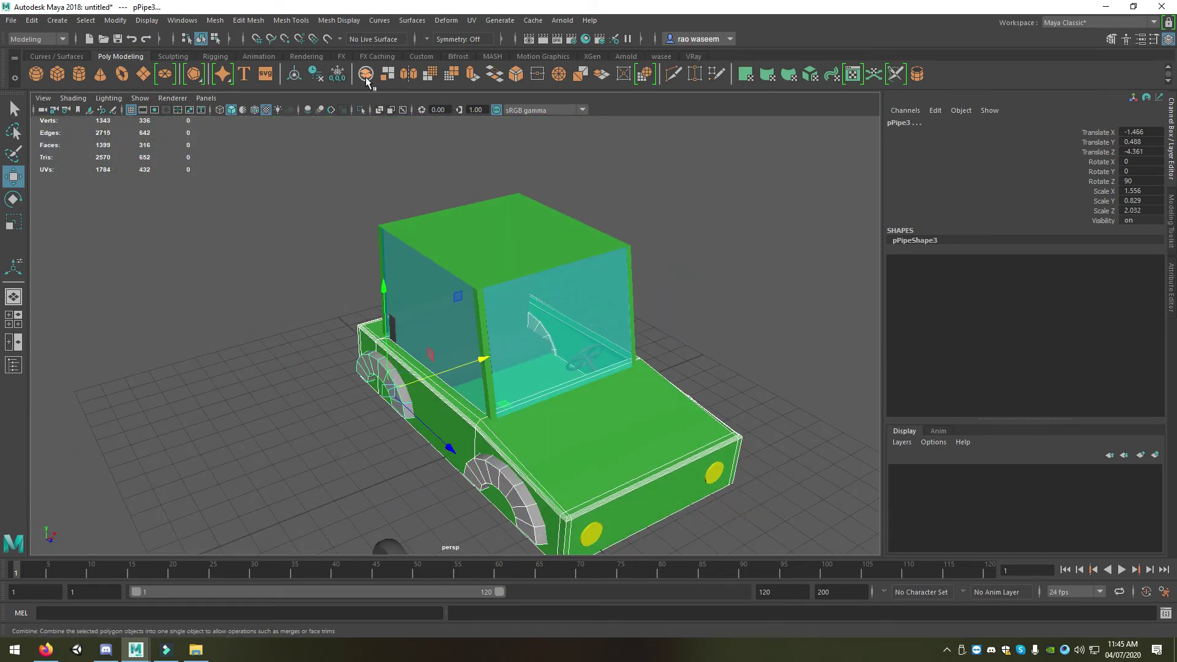
- Slide the loose wheel pCylinder9 sideways into the front wheel arch
left_click(405, 258)
mouse_move(318, 260)
left_mouse_down("alt")
mouse_move(589, 265)
mouse_move(674, 344)
left_mouse_up("alt")
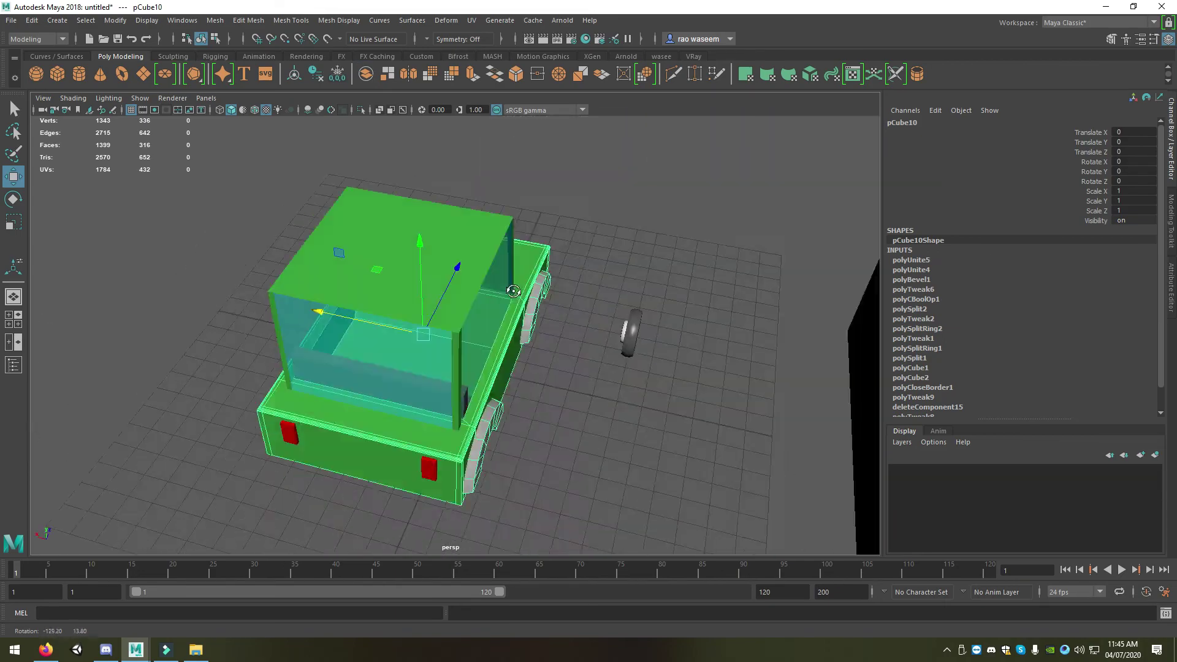
scroll(822, 428, "up", 5)
left_click(822, 428)
left_click_drag(822, 428, 598, 386, "alt")
mouse_move(552, 343)
left_mouse_down("alt")
mouse_move(522, 331)
mouse_move(532, 368)
left_mouse_up("alt")
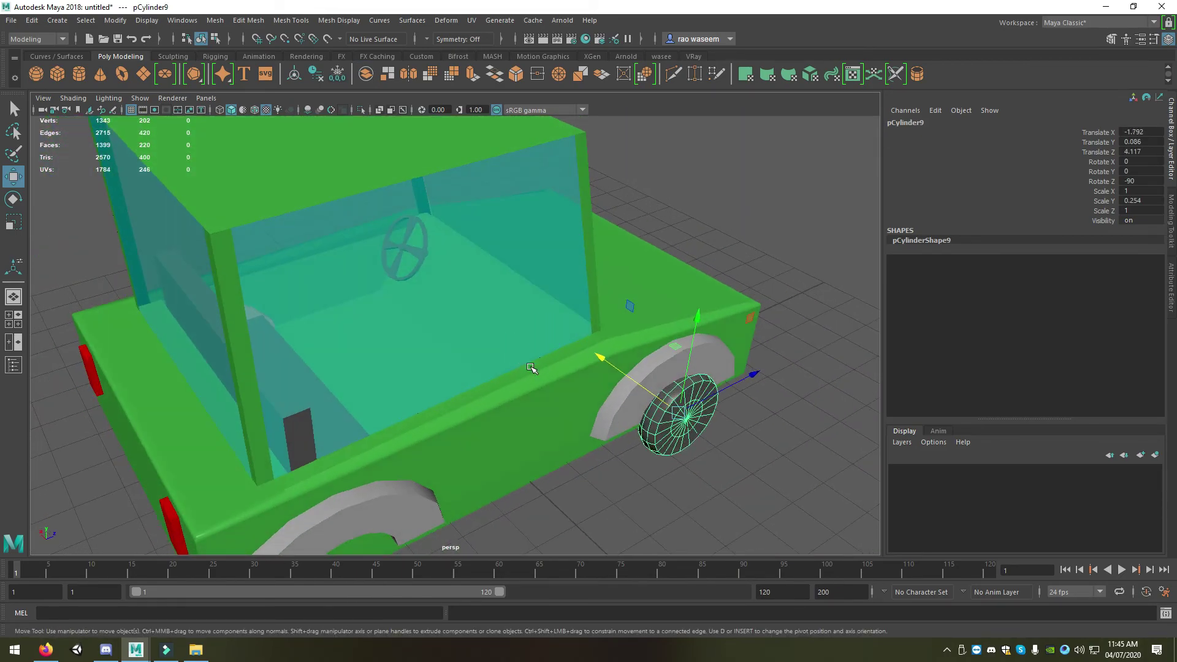
- Flip the wheel to Rotate X -180, centre it in the arch, and duplicate it
key("e")
mouse_move(714, 488)
left_mouse_down()
mouse_move(853, 434)
mouse_move(672, 465)
mouse_move(594, 424)
mouse_move(603, 395)
left_mouse_up()
key("w")
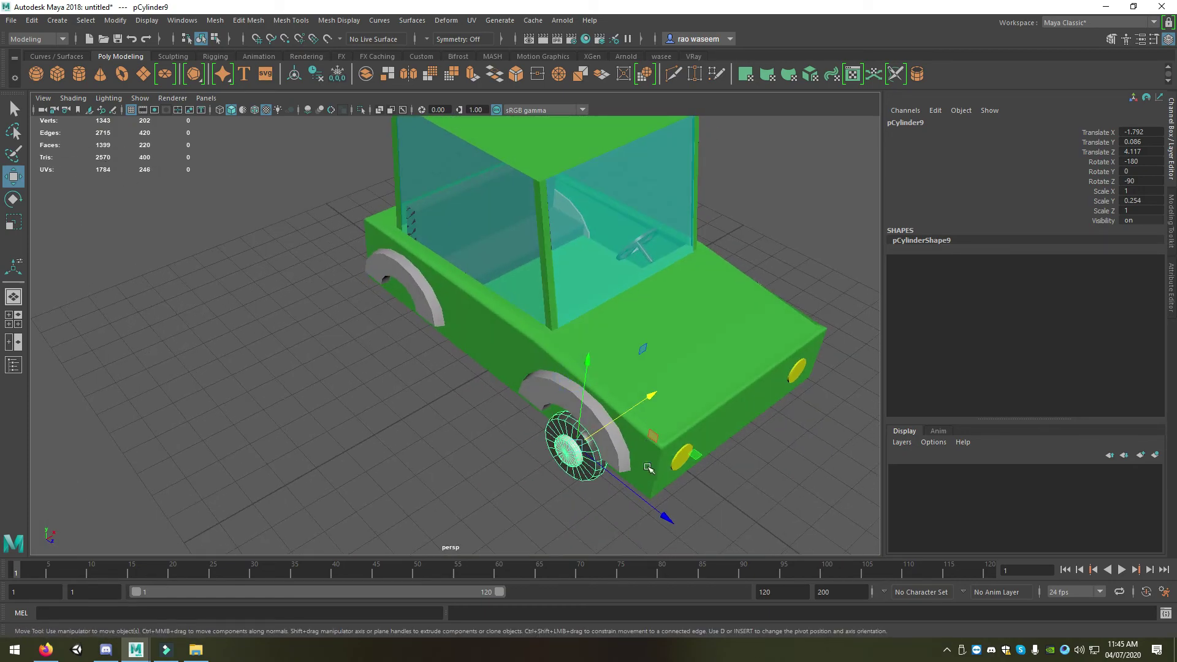
left_click_drag(677, 520, 464, 345)
key("ctrl+d")
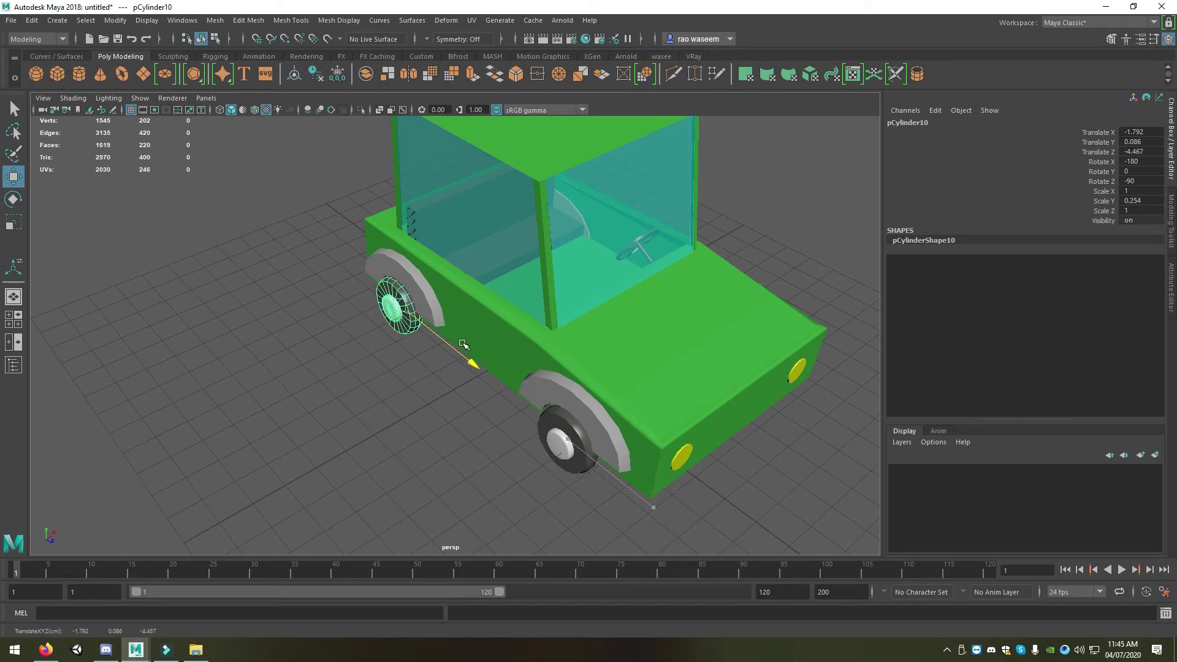
left_click(569, 403)
- Select the front and rear wheel-arch faces on the car body
right_click_drag(562, 297, 565, 329)
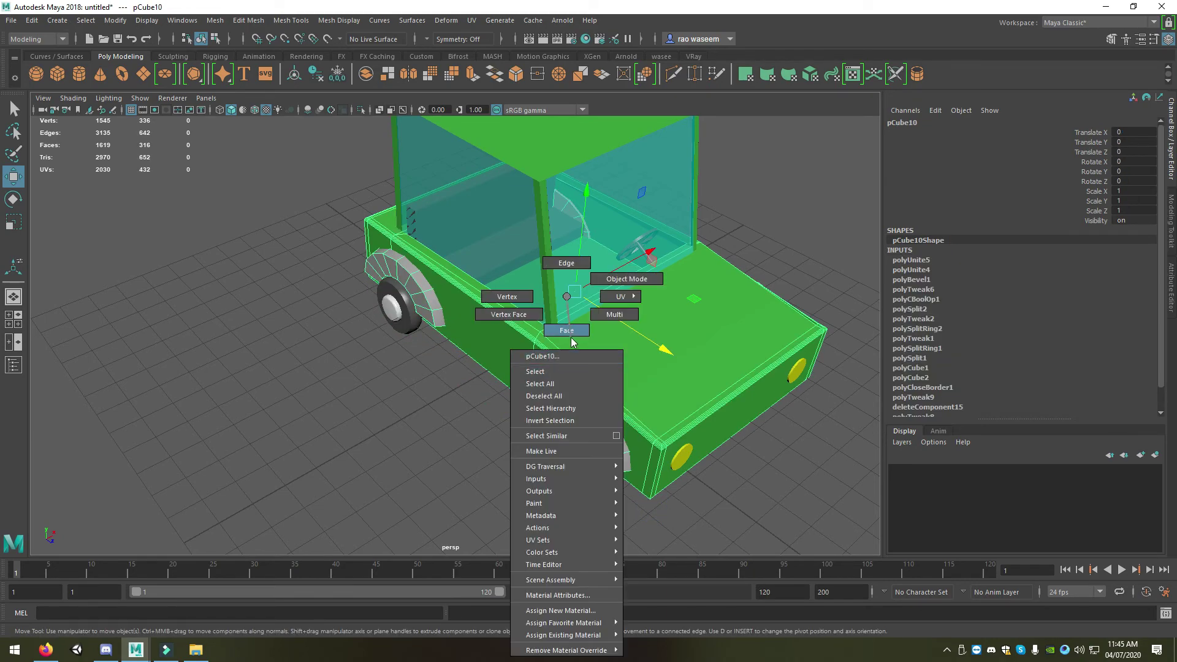
left_click(562, 392)
left_click(438, 305, "shift")
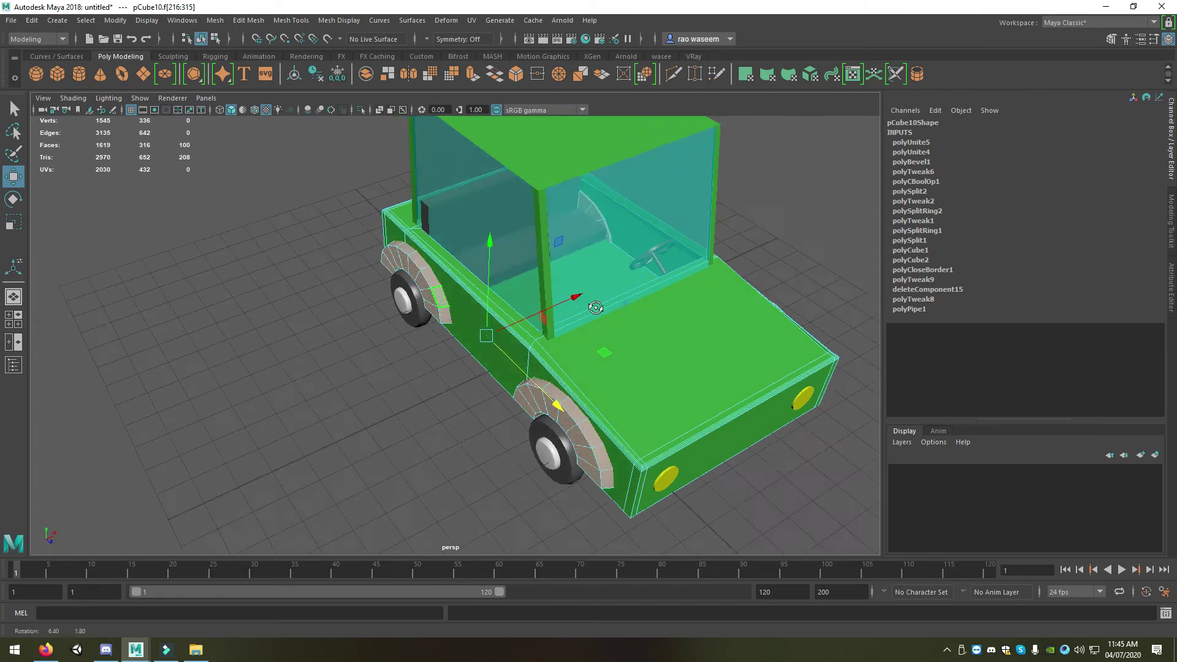
left_click_drag(437, 305, 546, 344, "alt")
double_click(706, 455, "shift")
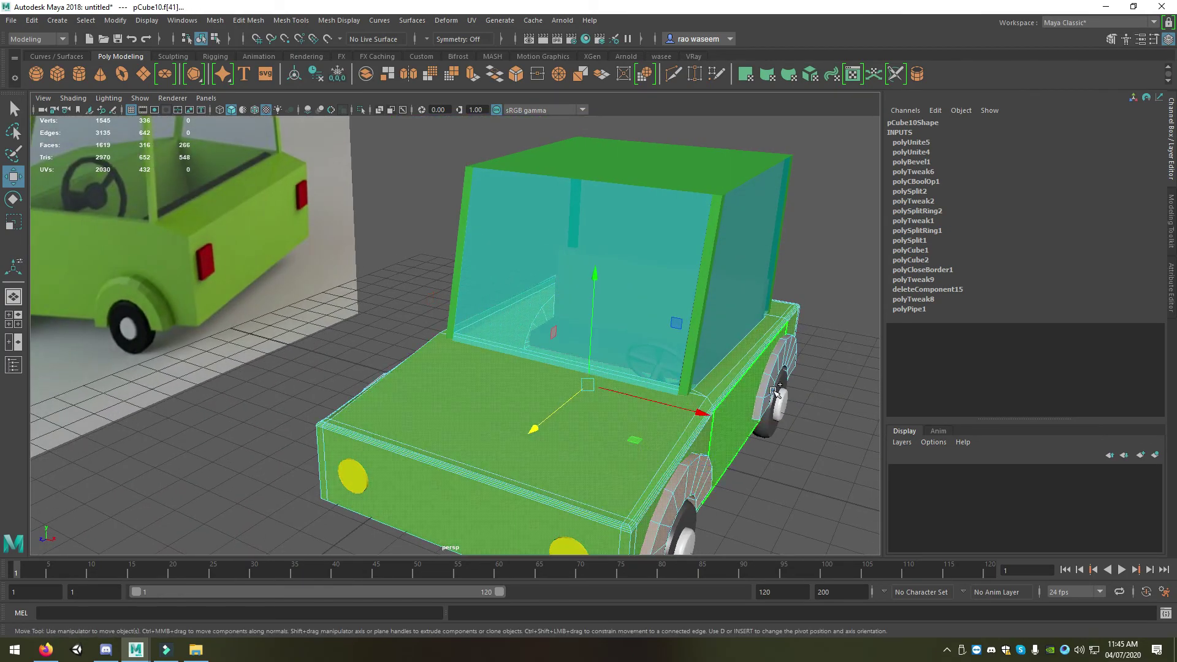
key("ctrl+z")
key("ctrl+z")
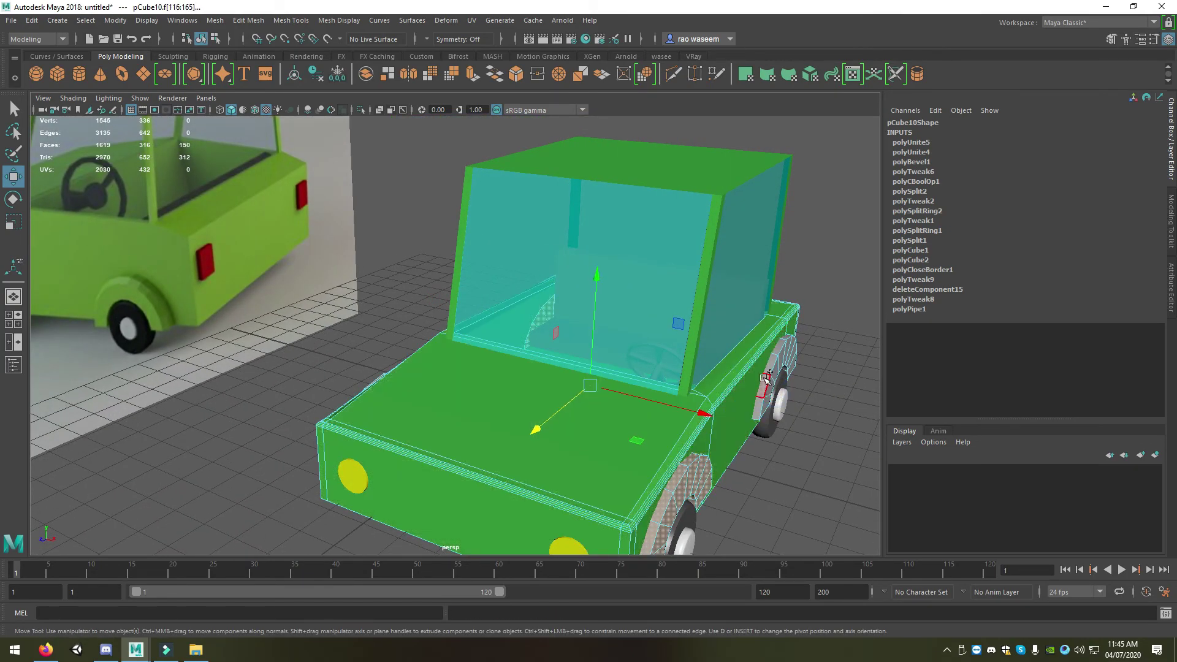
left_click_drag(708, 463, 468, 296, "alt")
- Assign existing materials to the arch faces until they get the green phong4 body material
right_click(468, 296)
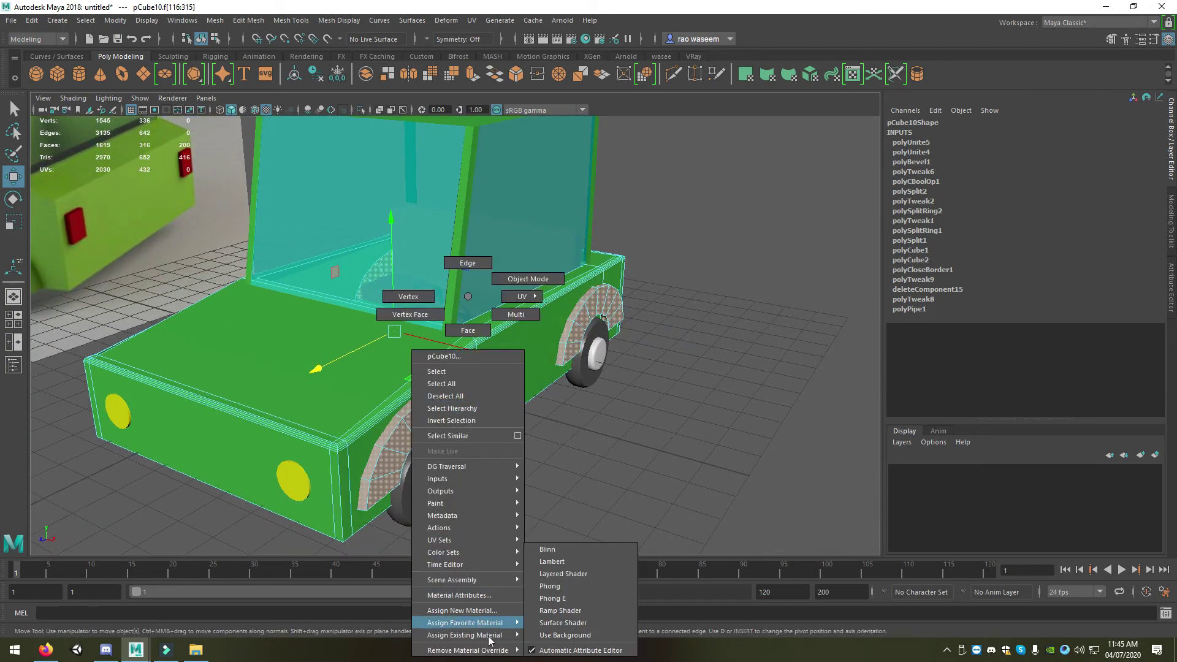
left_click(552, 623)
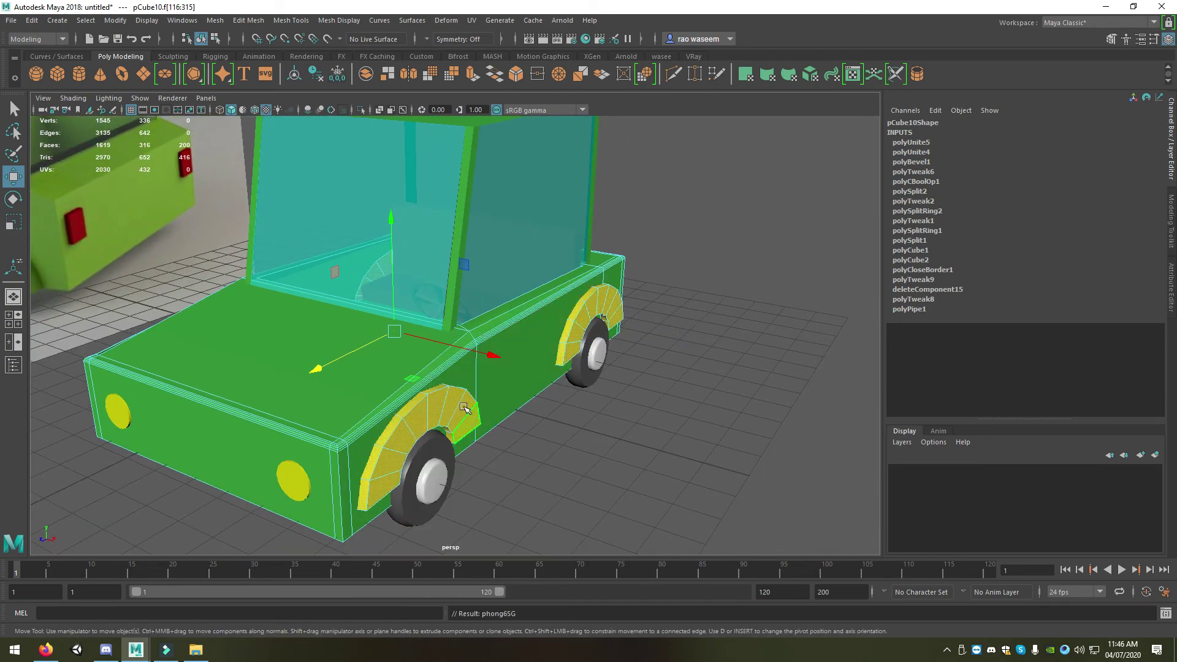
right_click(460, 296)
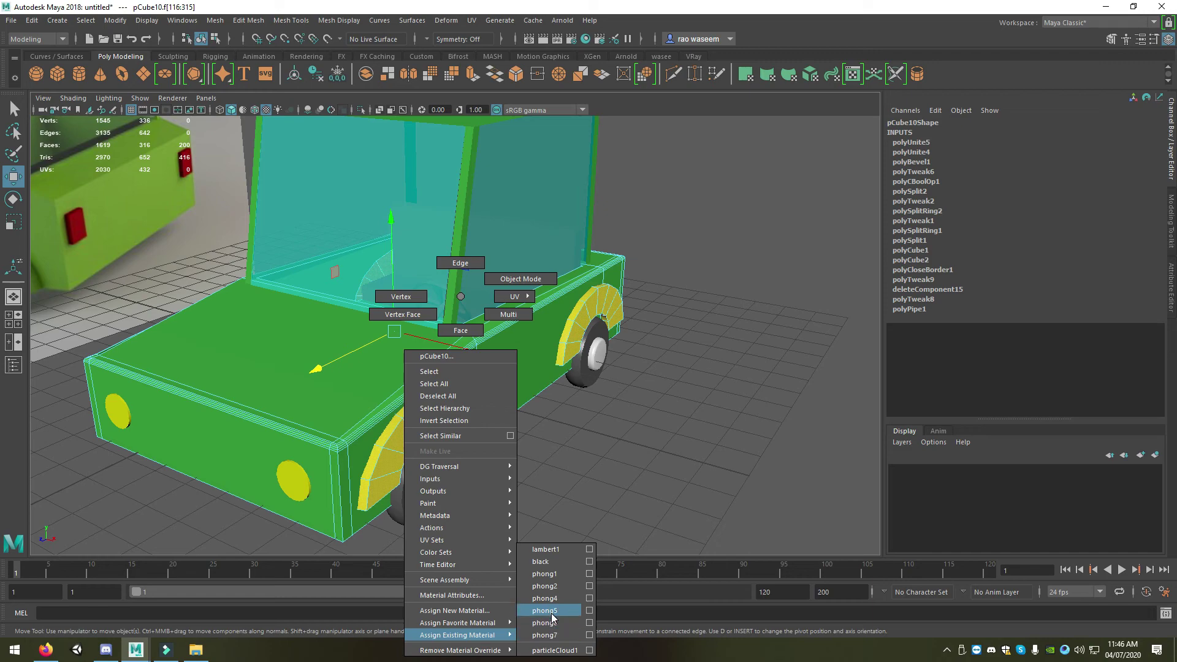
left_click(551, 611)
right_click(458, 422)
mouse_move(458, 634)
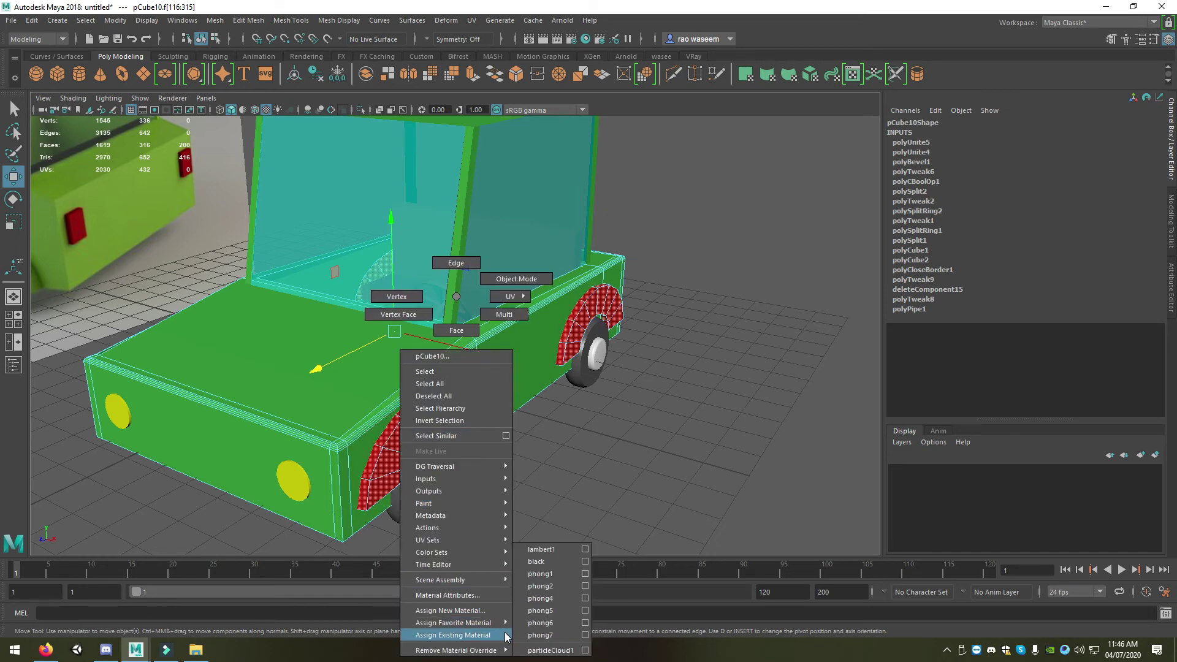
left_click(539, 598)
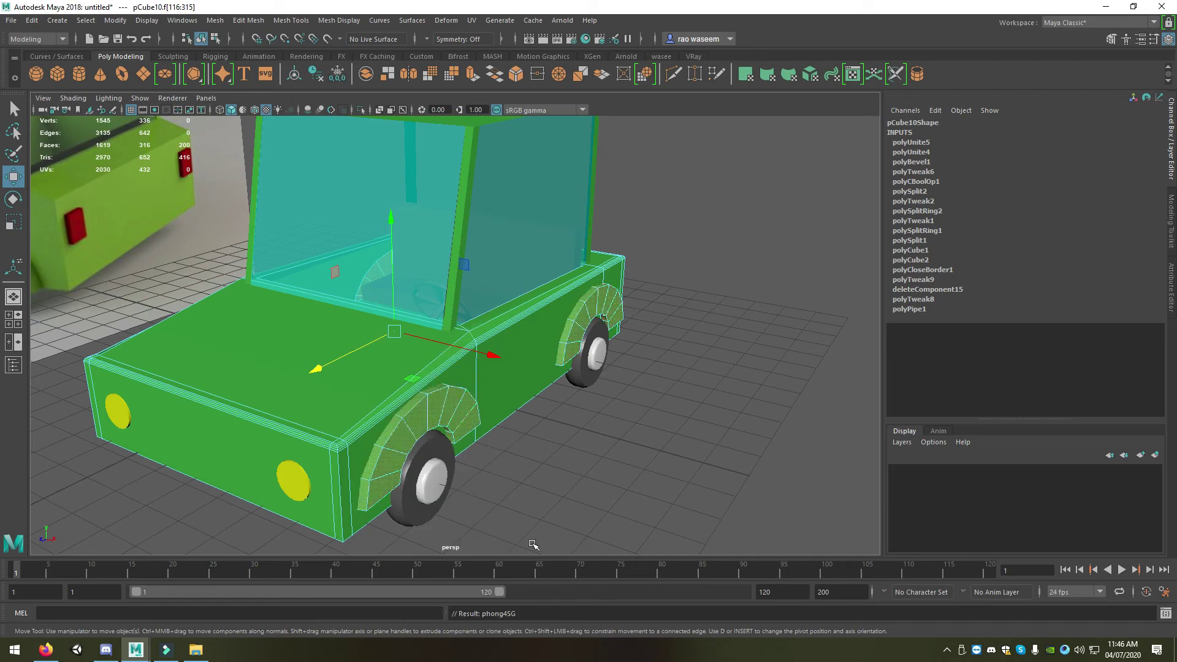
right_click(469, 296)
left_click(575, 249)
mouse_move(575, 249)
left_mouse_down("alt")
mouse_move(636, 407)
mouse_move(623, 331)
mouse_move(583, 326)
mouse_move(515, 344)
left_mouse_up("alt")
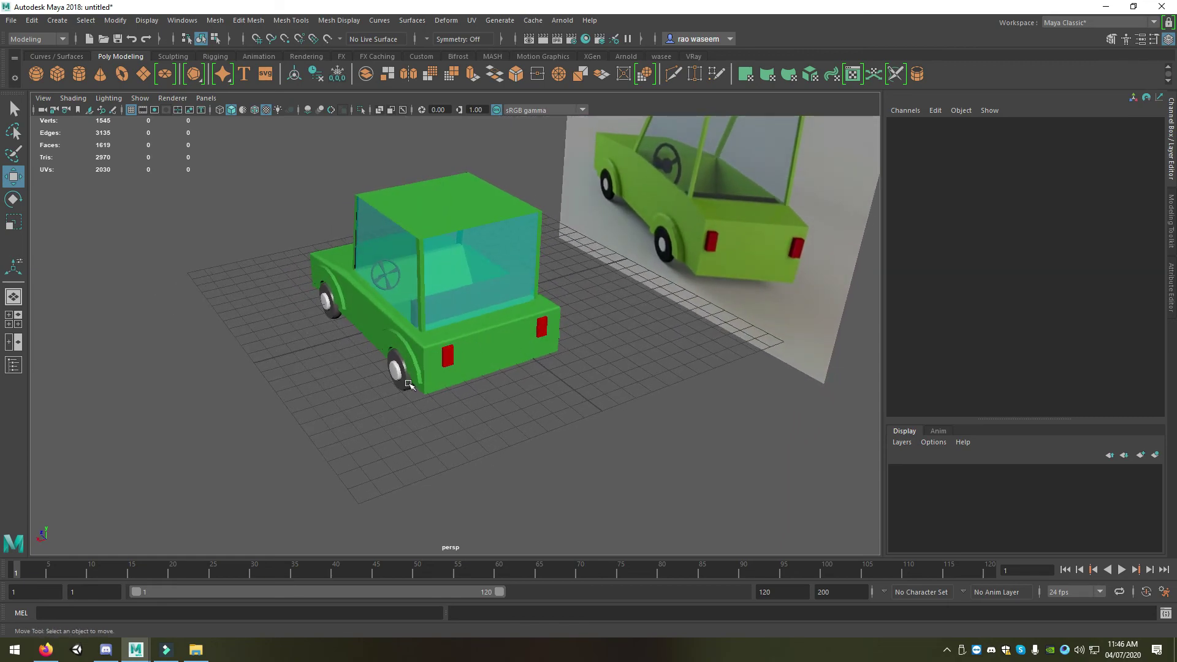
- Orbit to a rear view, select the green car body and switch to Edge mode
scroll(341, 354, "down", 3)
left_click_drag(342, 354, 368, 342, "alt")
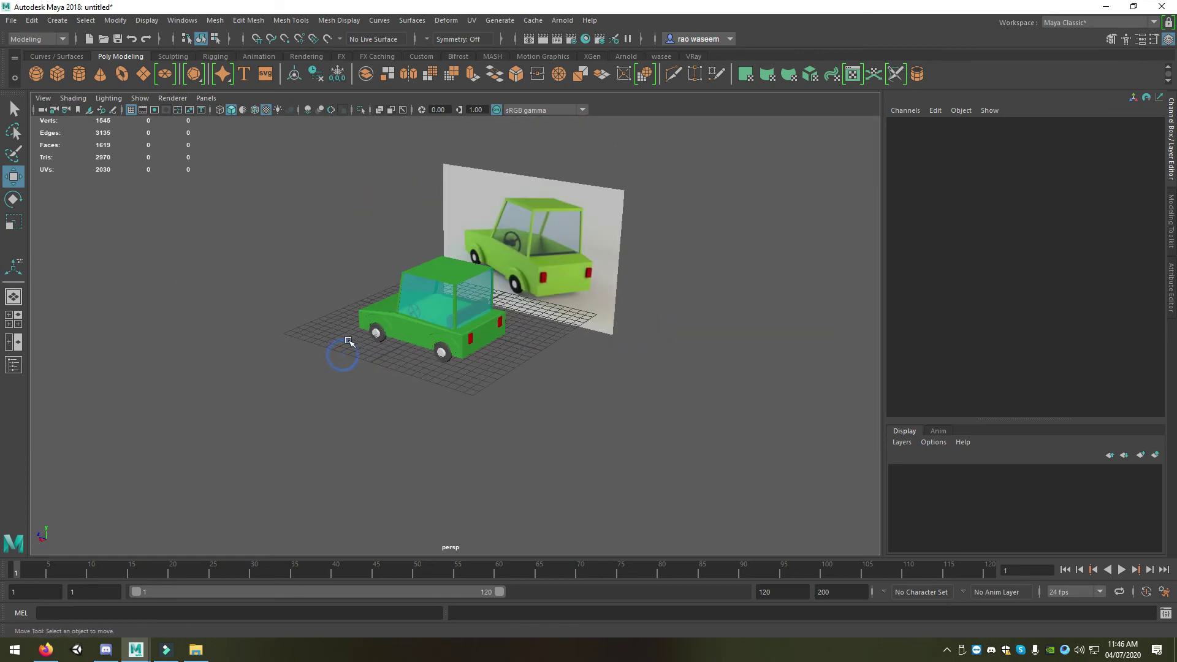
scroll(507, 388, "up", 3)
mouse_move(507, 388)
left_mouse_down("alt")
mouse_move(461, 442)
mouse_move(421, 433)
left_mouse_up("alt")
scroll(461, 443, "down", 2)
scroll(448, 437, "up", 2)
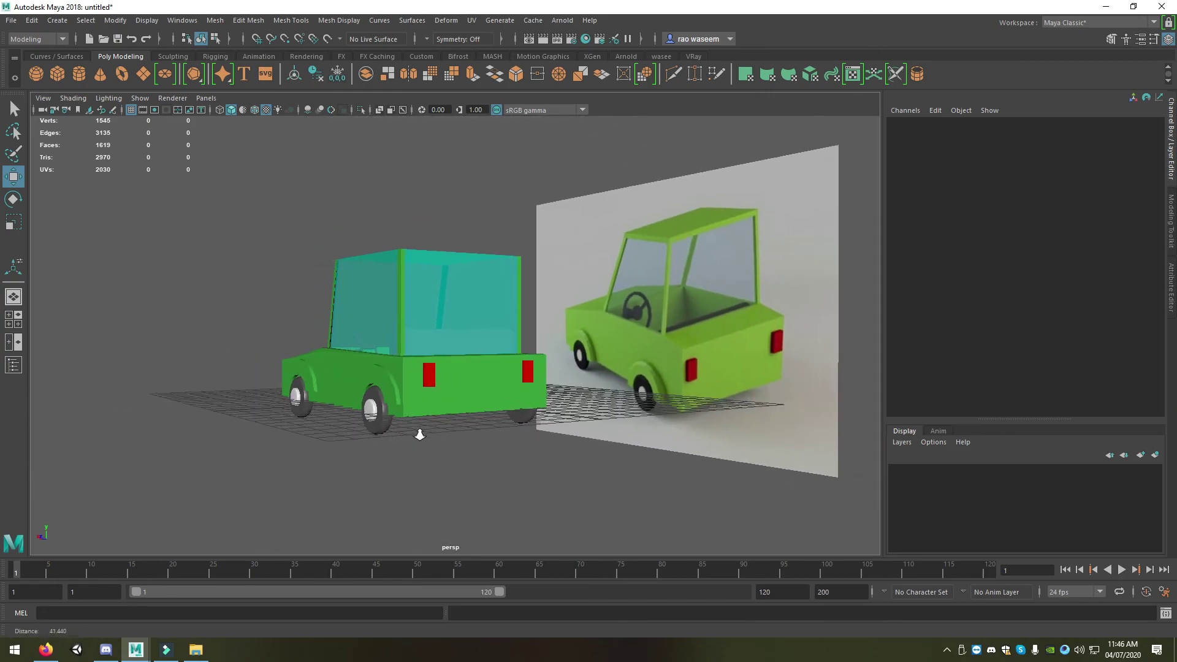
scroll(499, 481, "up", 2)
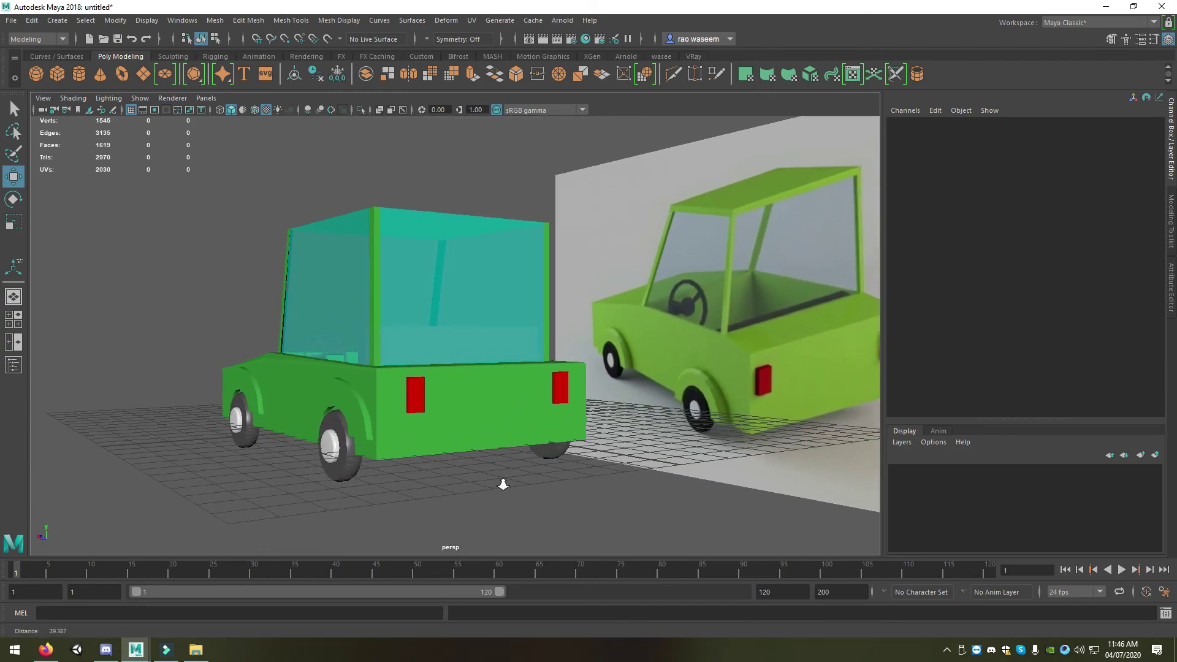
left_click(447, 445)
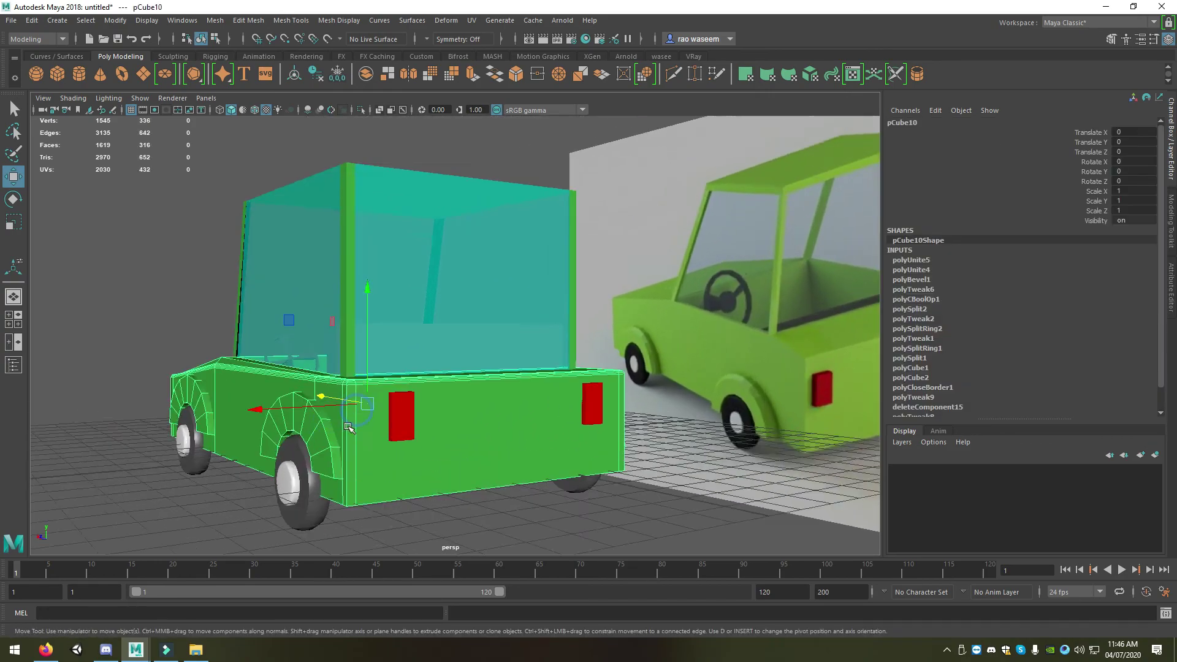
scroll(486, 396, "up", 3)
right_click_drag(368, 309, 355, 264)
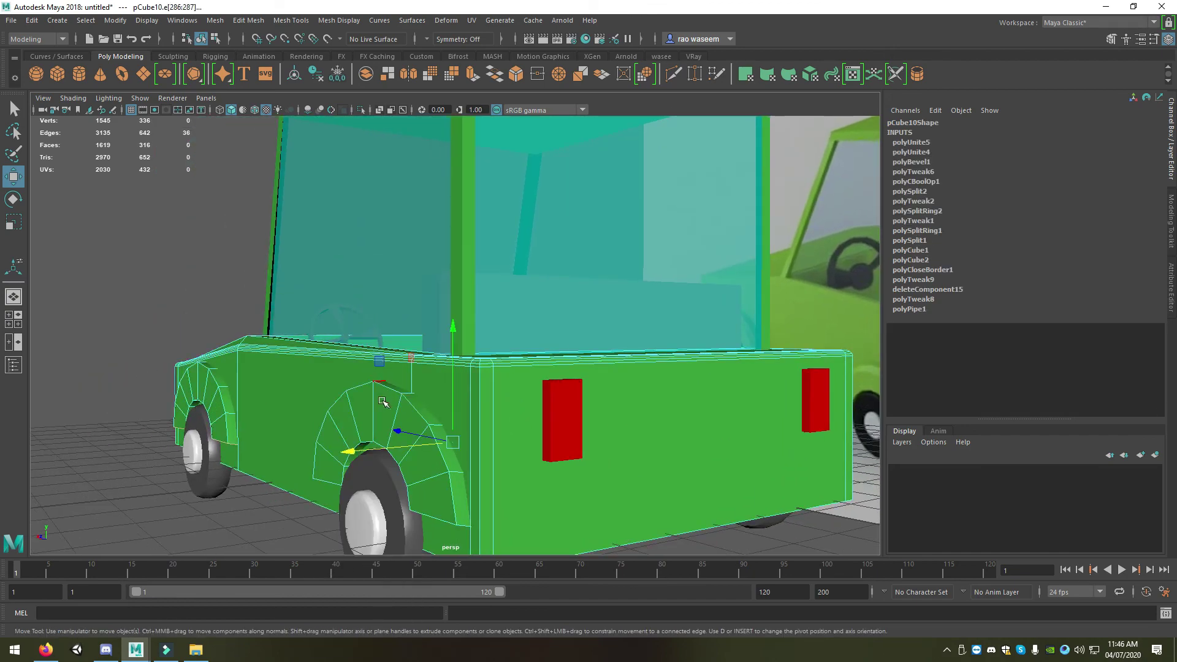
- Select the wheel-arch edge loops on both sides of the car body
double_click(387, 393)
double_click(237, 385, "shift")
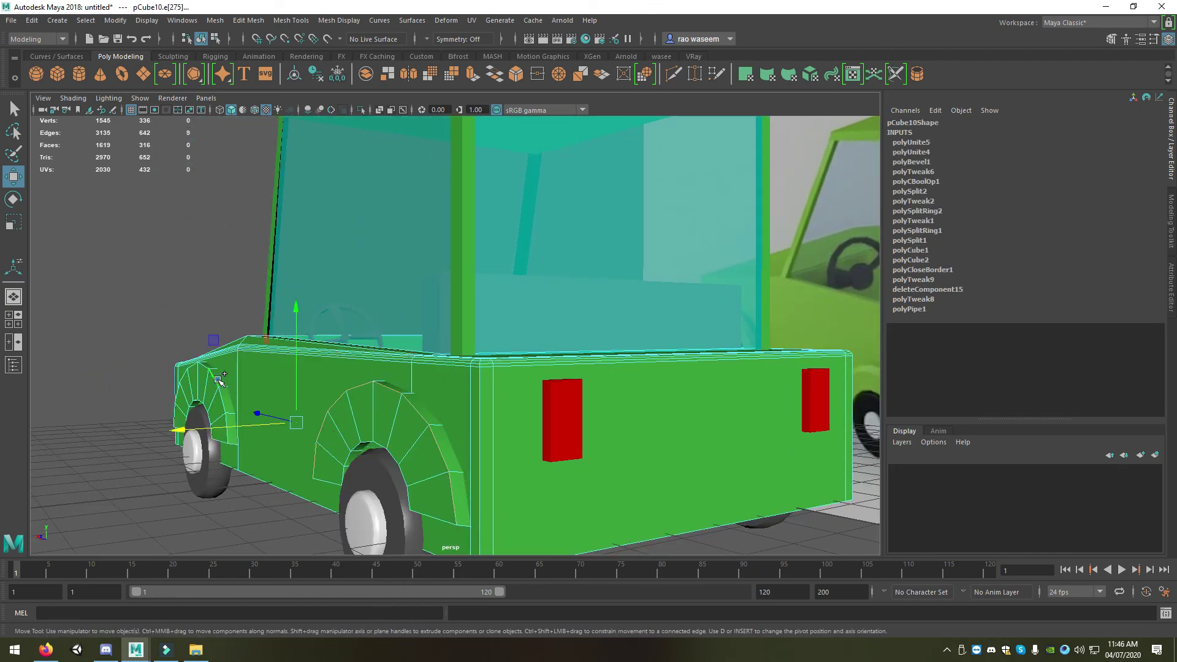
left_click_drag(237, 385, 492, 372, "alt")
double_click(473, 436, "shift")
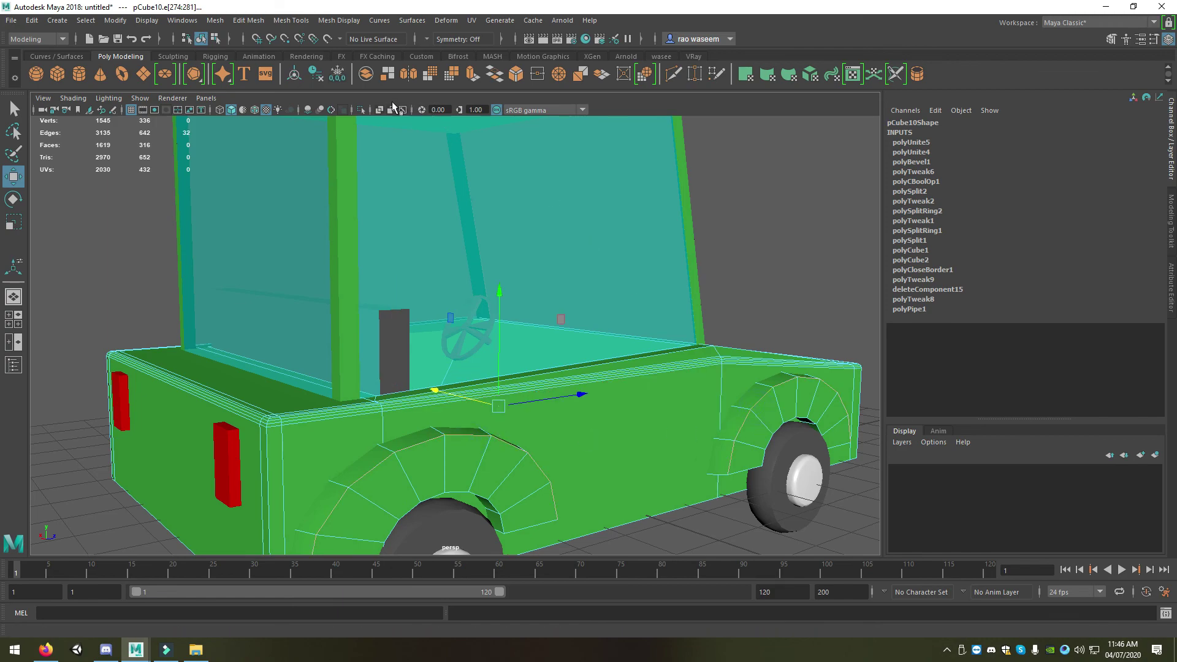
- Bevel the arch edges (fraction 0.5, 1 segment), then return to Object Mode
left_click(515, 74)
scroll(583, 352, "down", 5)
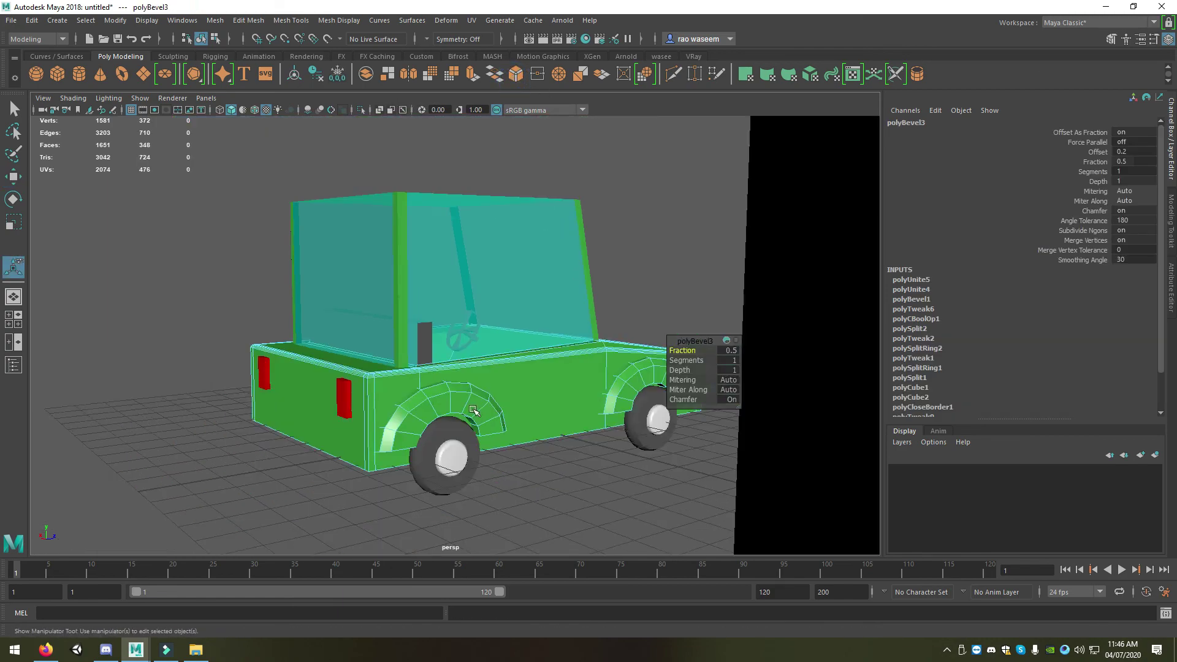
left_click_drag(583, 352, 514, 296, "alt")
right_click_drag(513, 296, 609, 263)
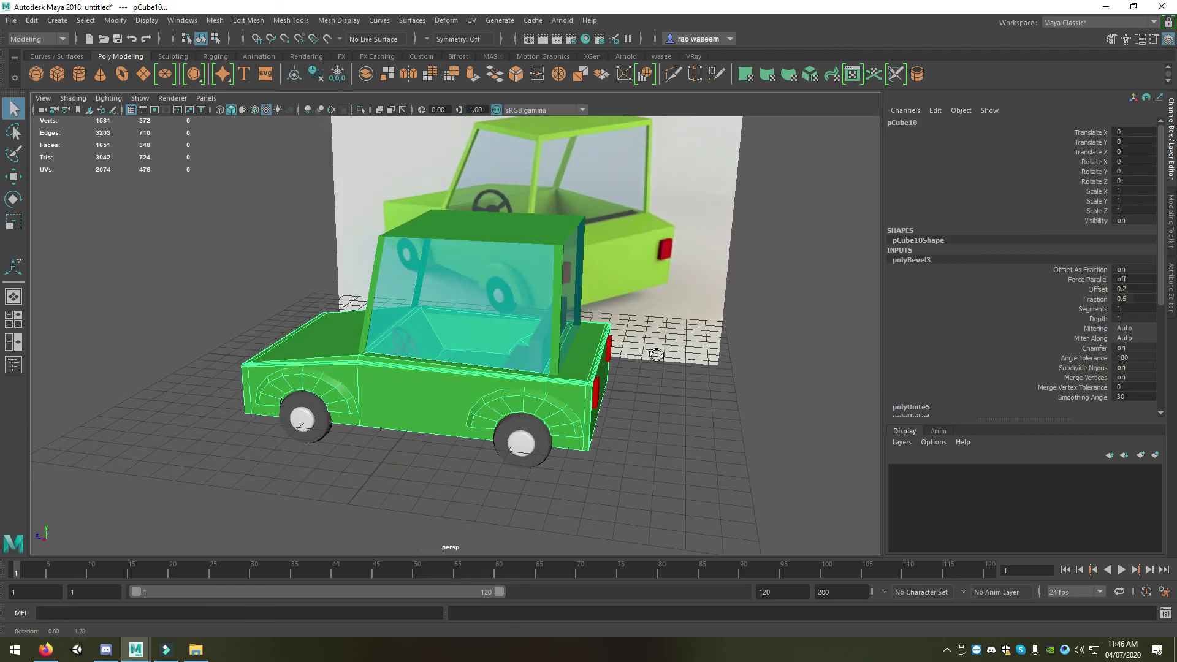
left_click(609, 262)
mouse_move(609, 262)
left_mouse_down("alt")
mouse_move(574, 432)
mouse_move(363, 429)
mouse_move(324, 413)
mouse_move(374, 436)
mouse_move(396, 468)
left_mouse_up("alt")
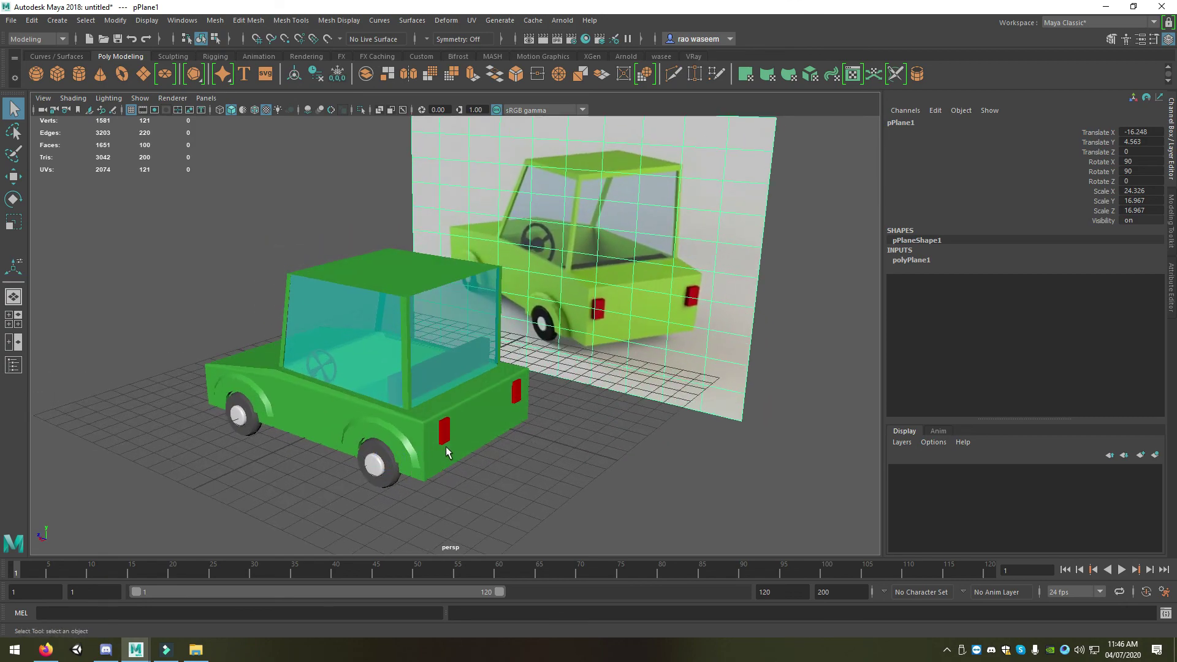
key("w")
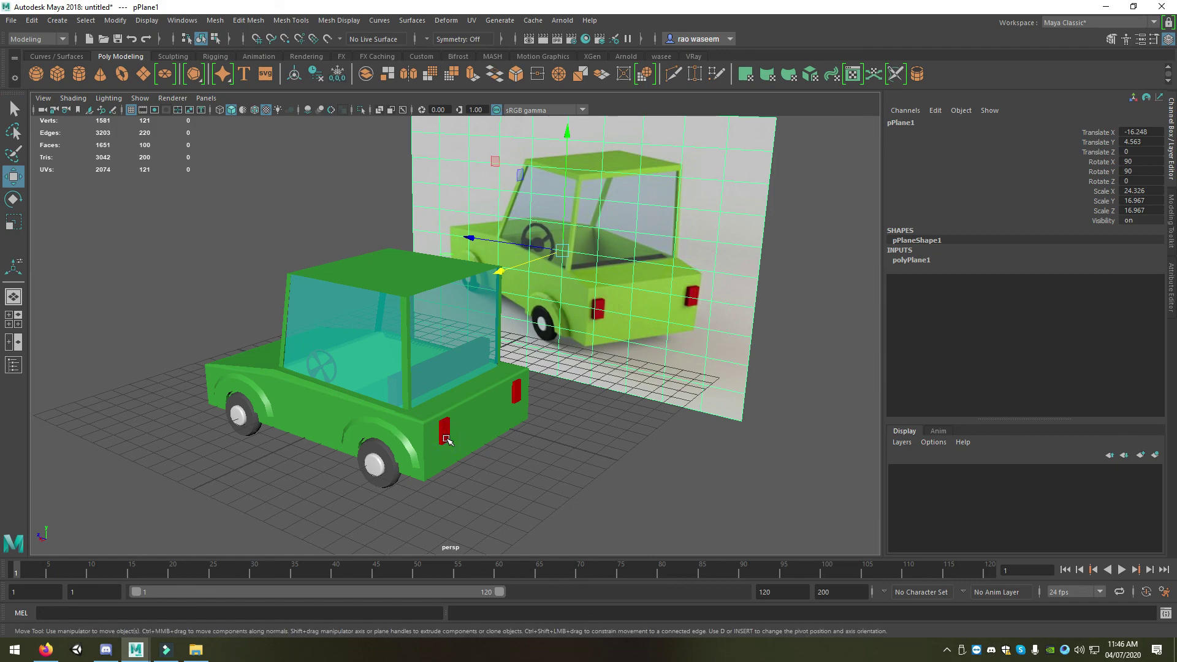
left_click(434, 416)
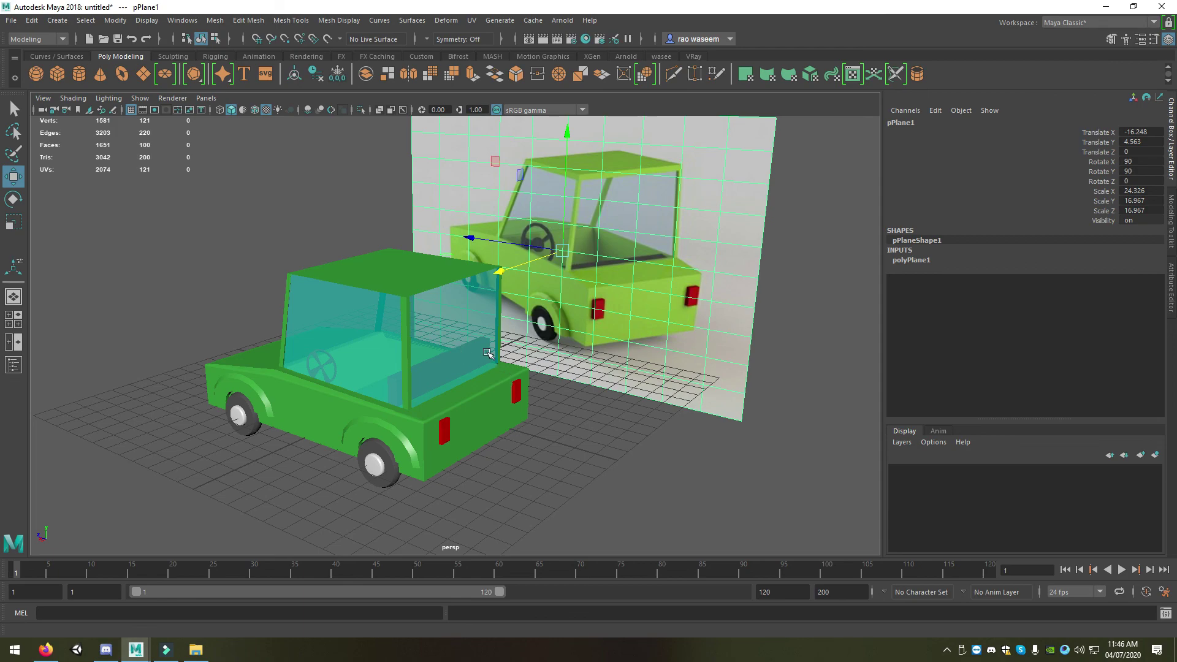
left_click_drag(486, 354, 443, 356, "alt")
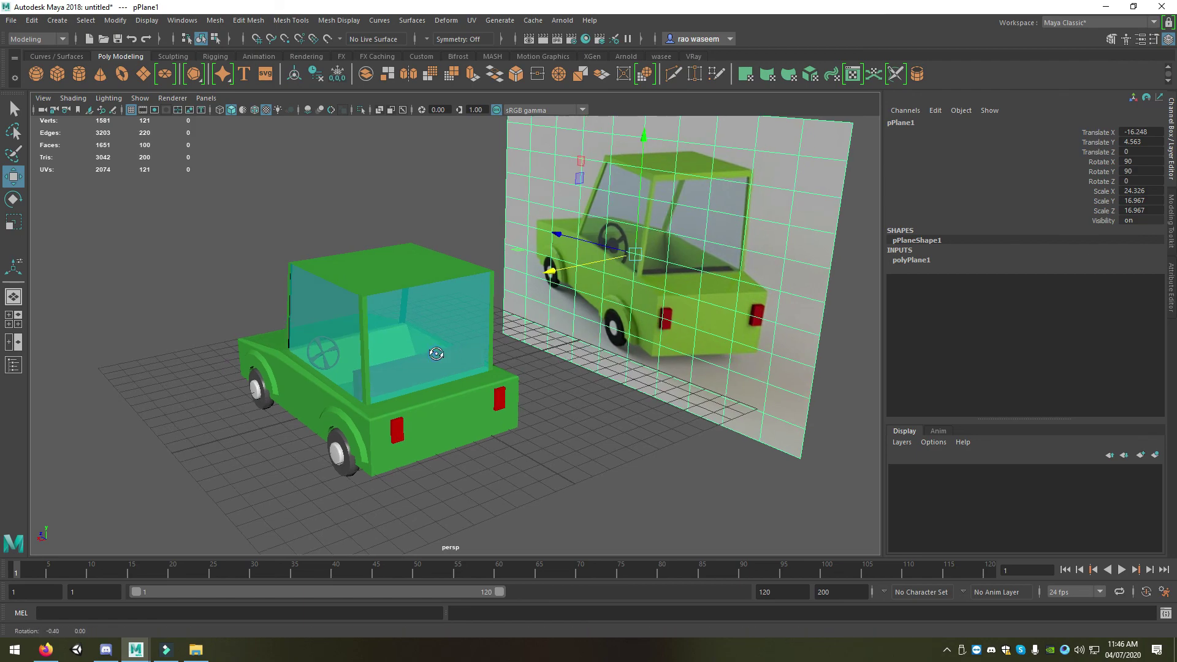